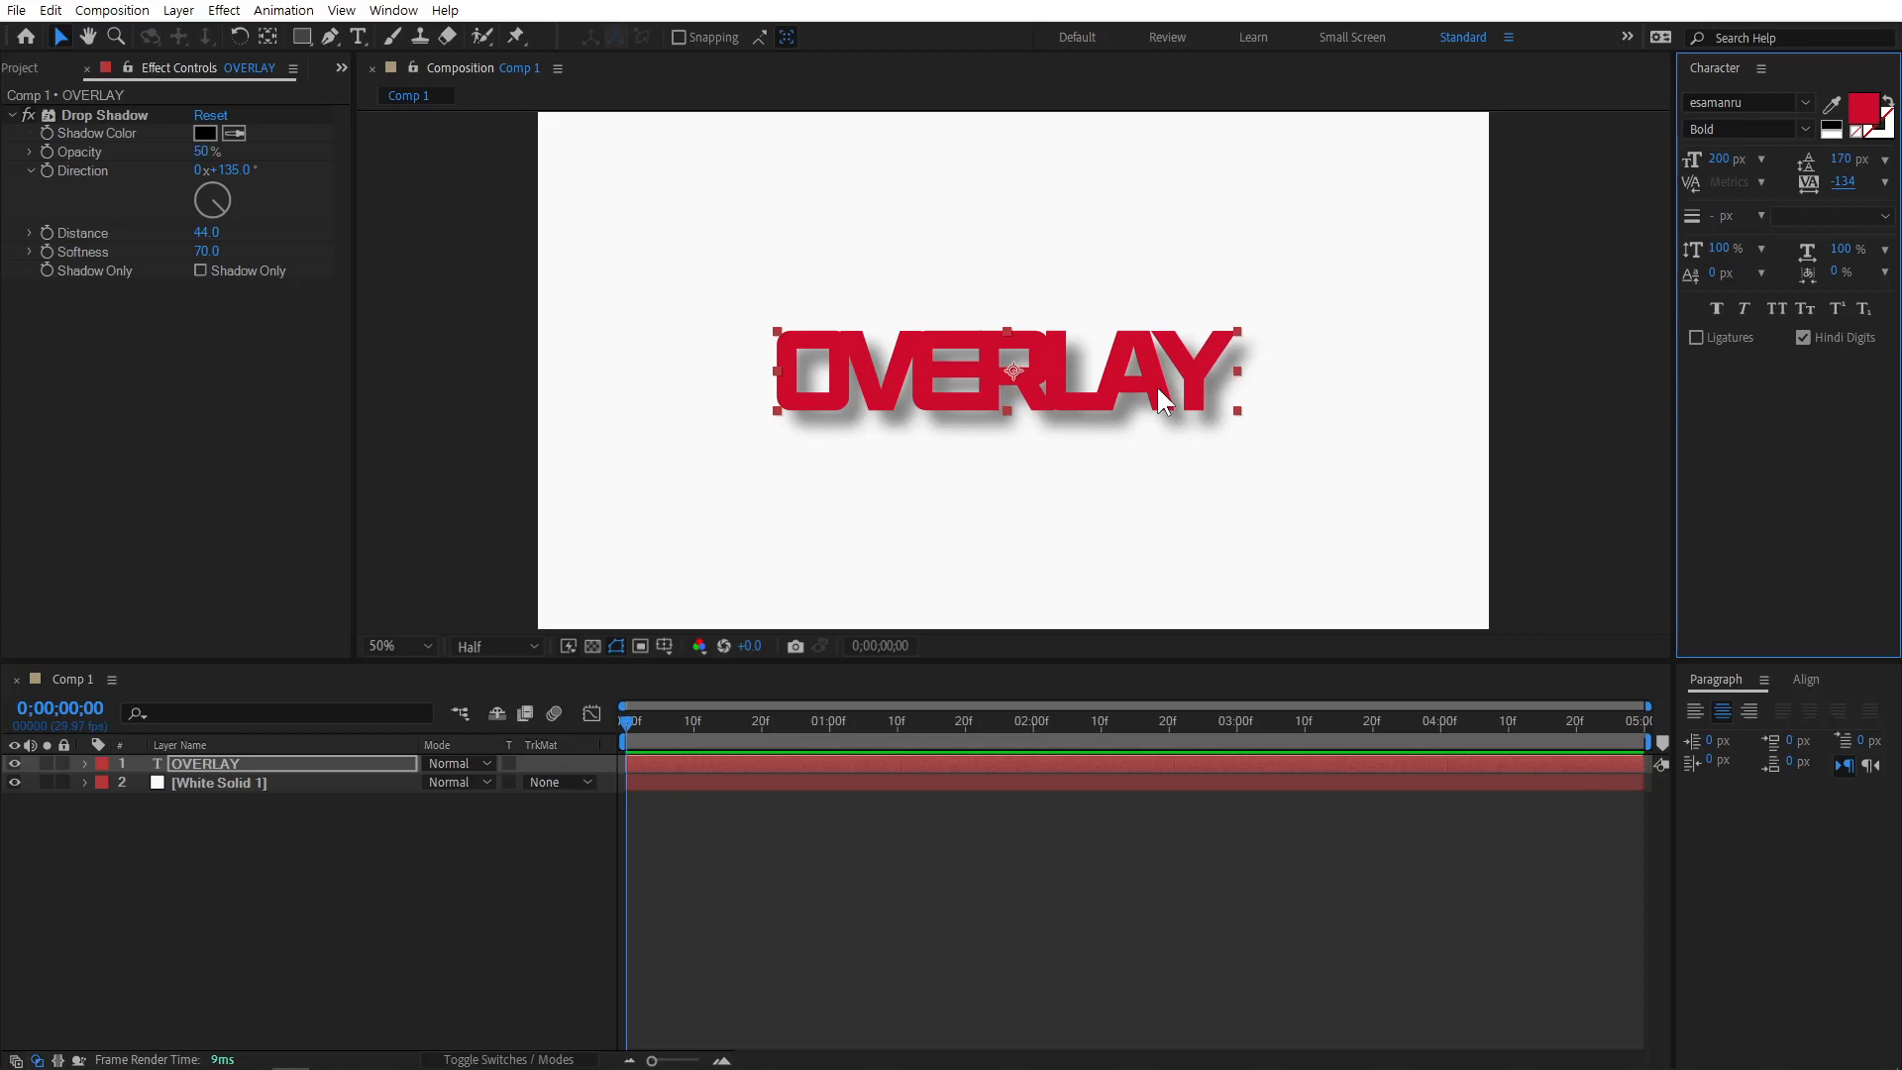
# Remove the Drop Shadow effect from the OVERLAY text layer and set the text's tracking to 0.
pyautogui.click(130, 117)
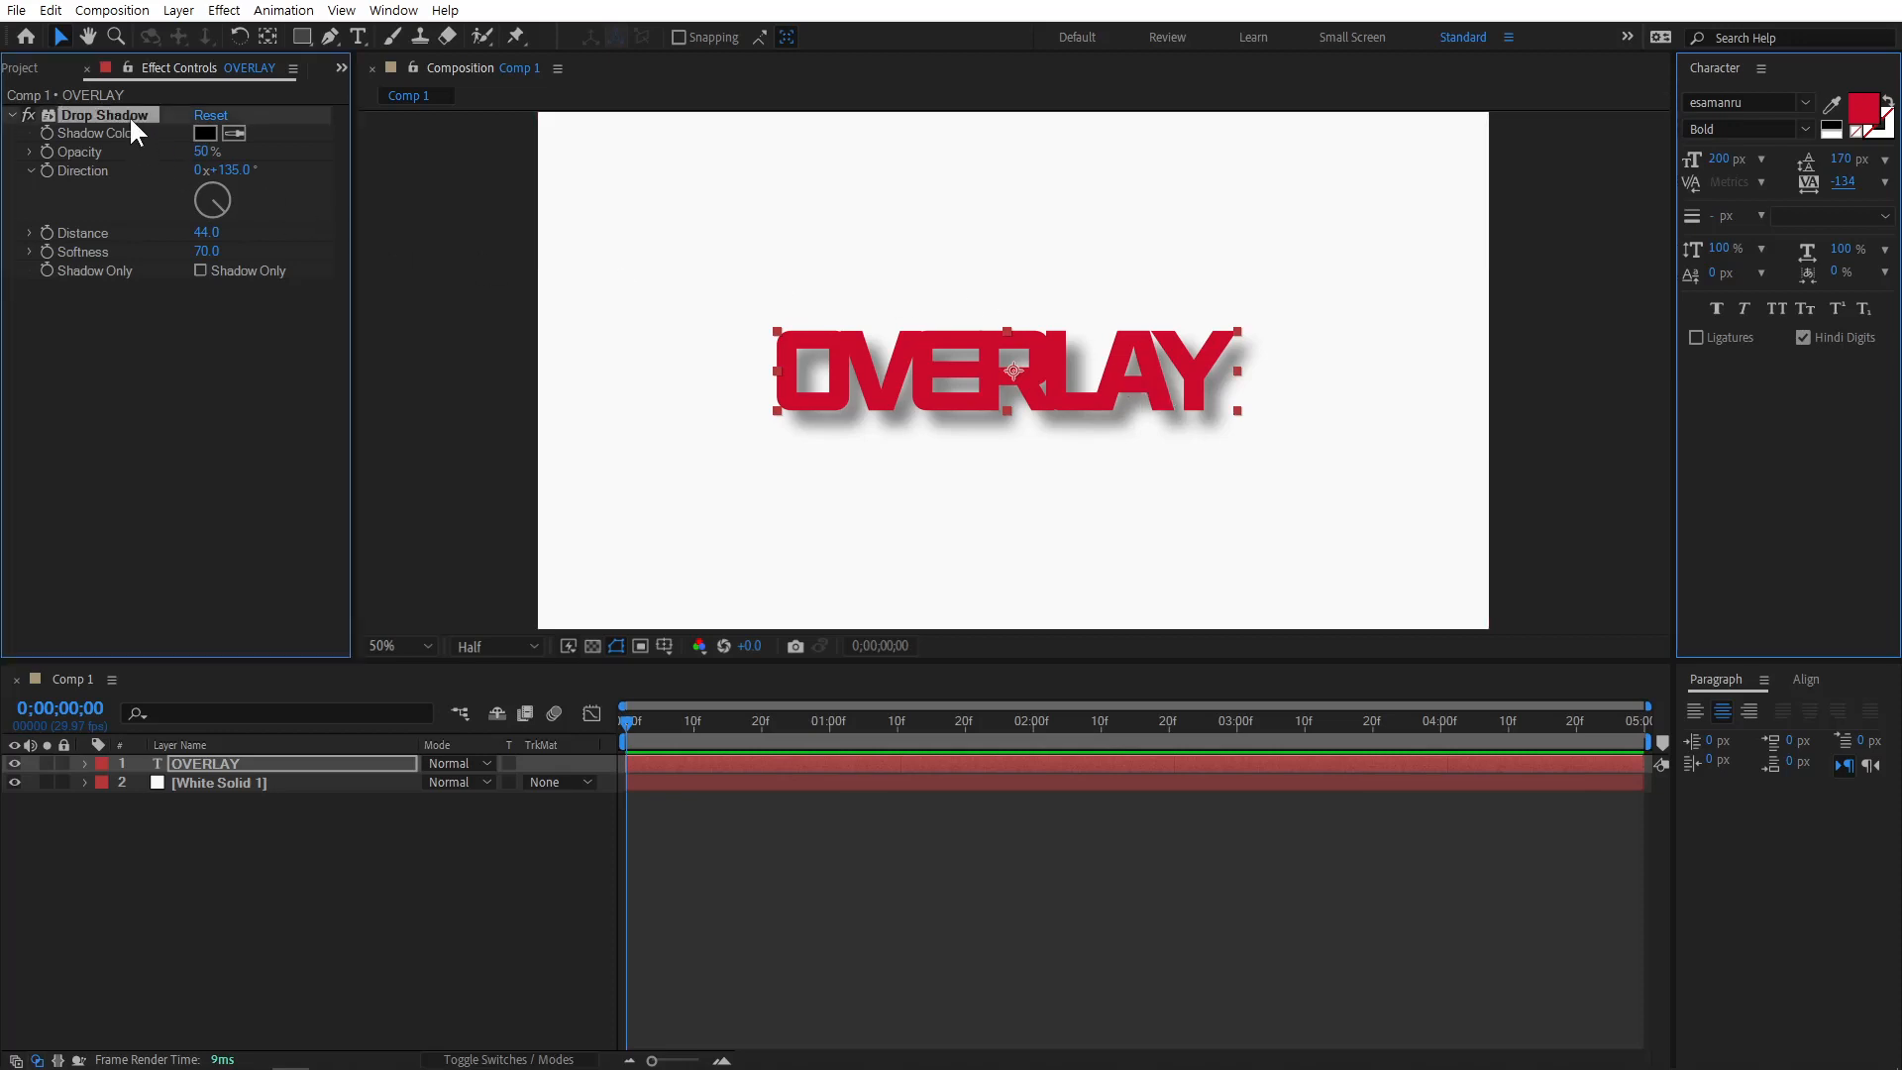
pyautogui.press('Delete')
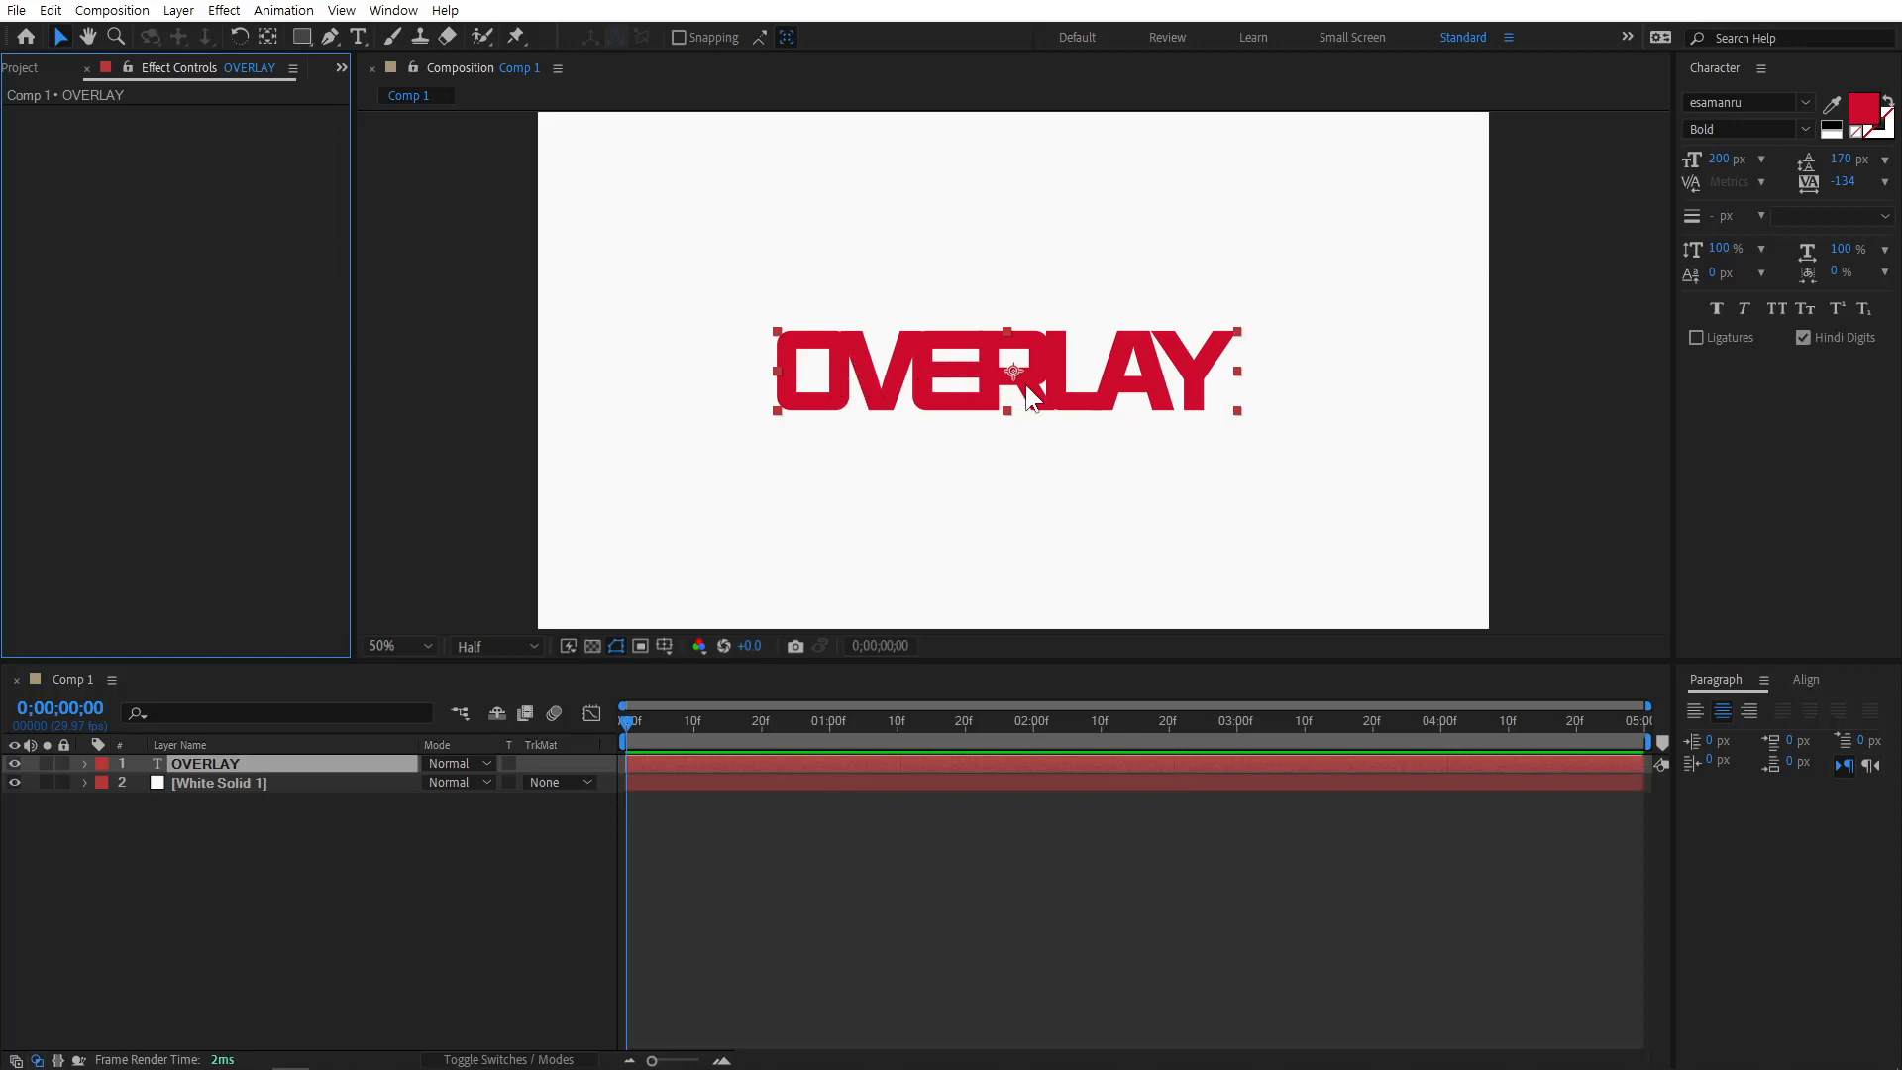
pyautogui.click(1885, 190)
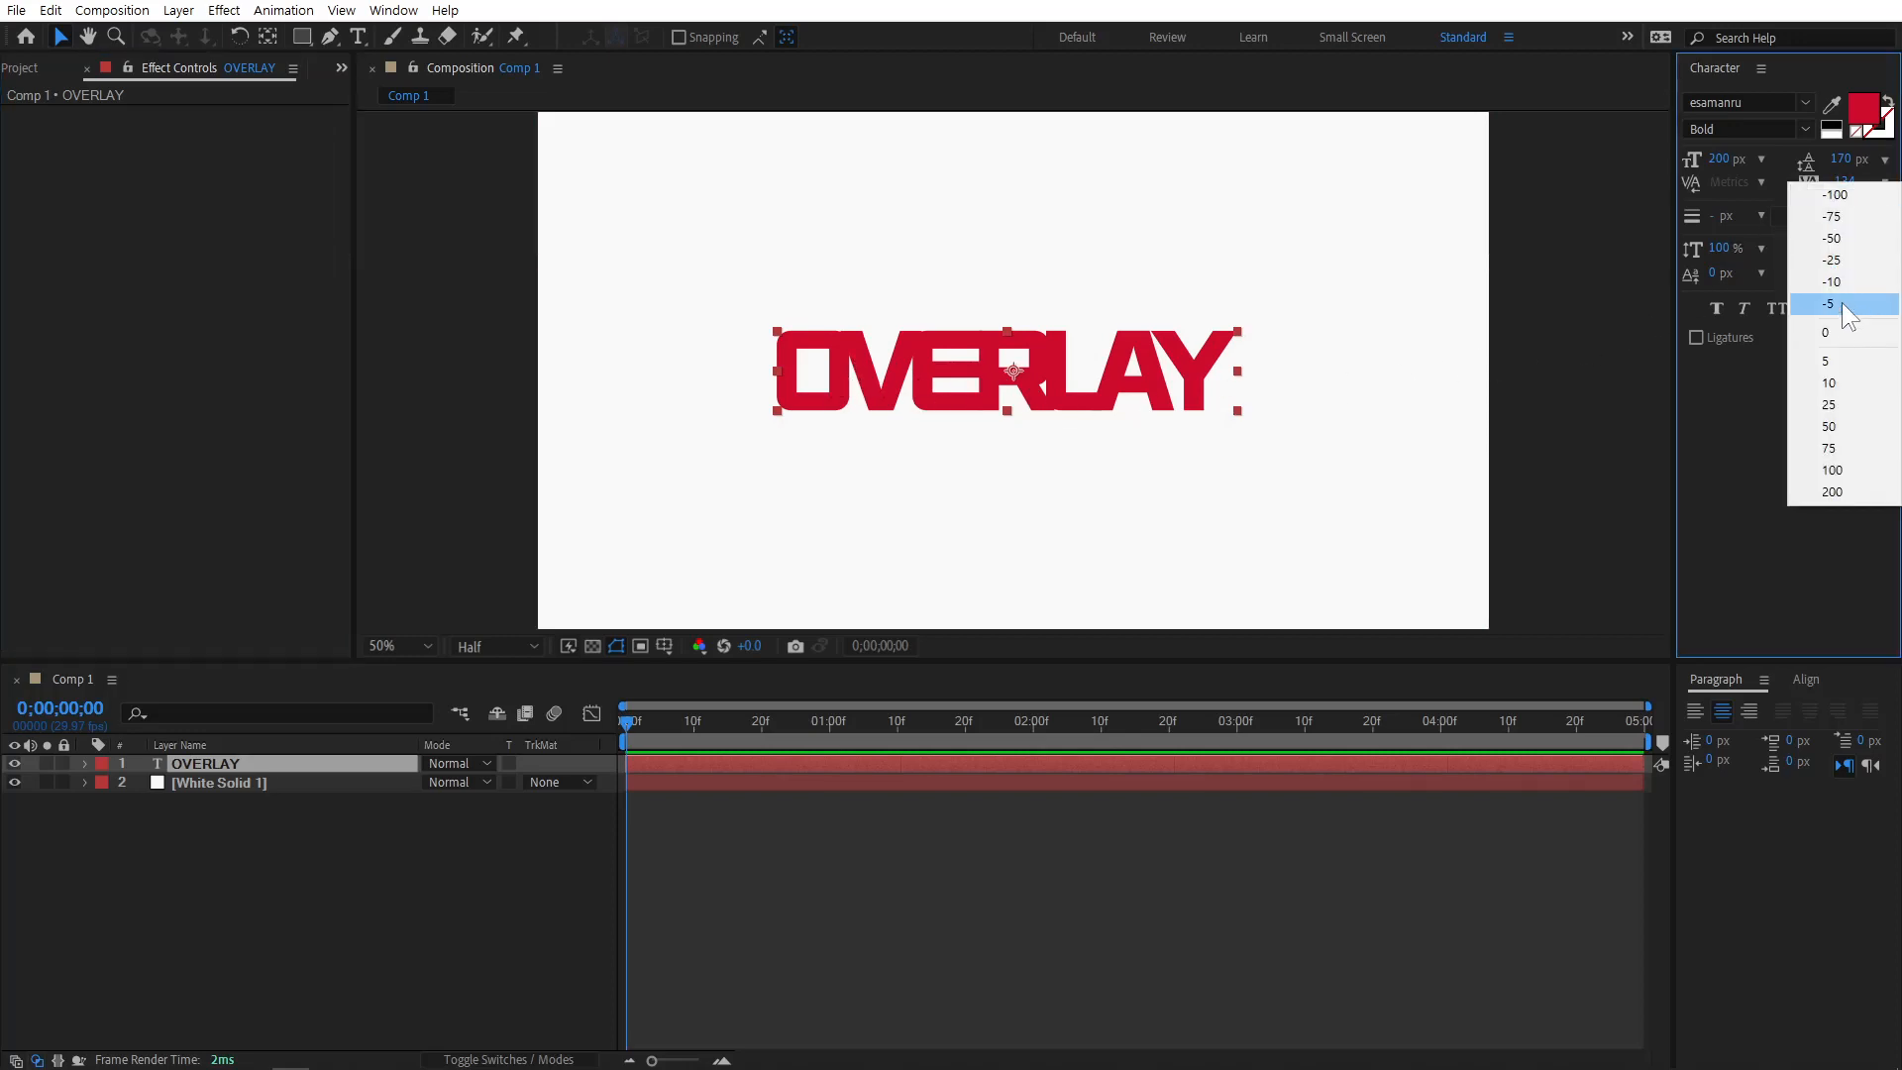
pyautogui.click(1833, 332)
pyautogui.click(383, 882)
# Enable per-character 3D on the OVERLAY text layer and show the layer switches in the timeline.
pyautogui.click(270, 768)
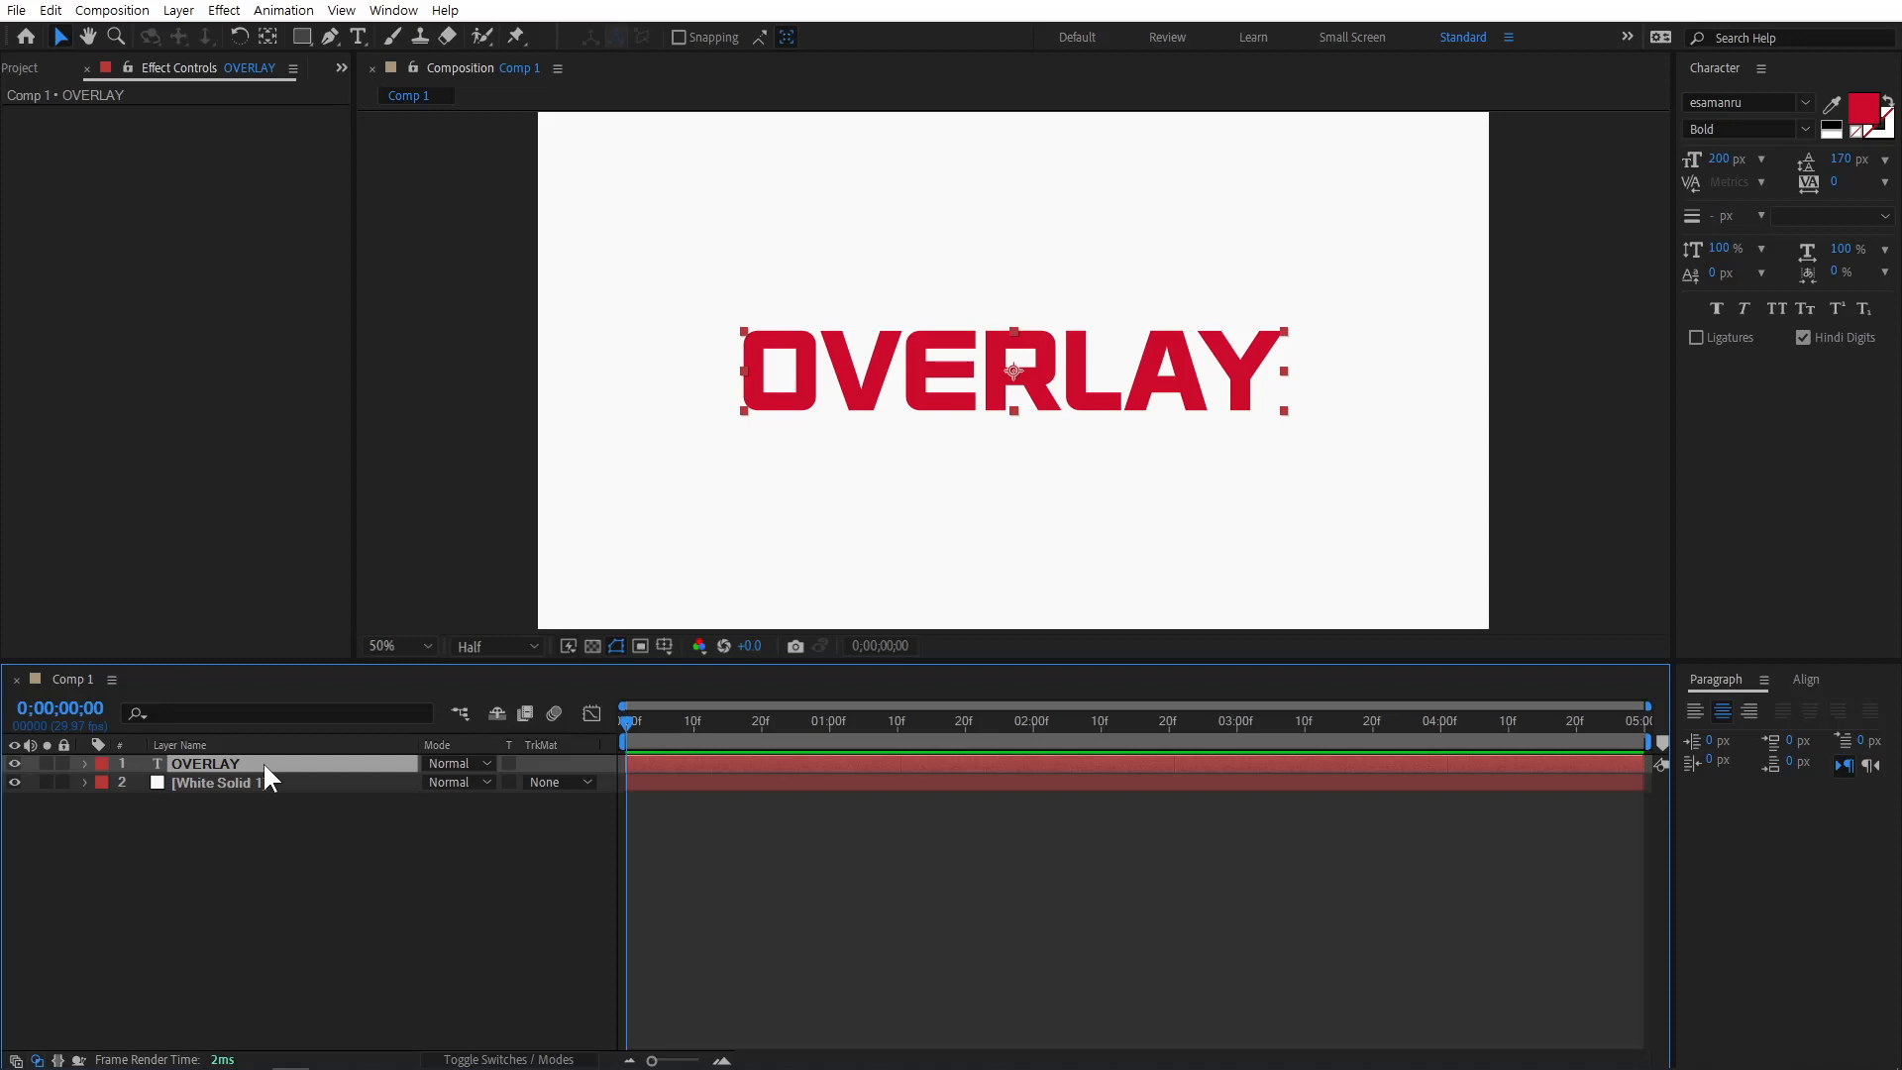
pyautogui.click(85, 764)
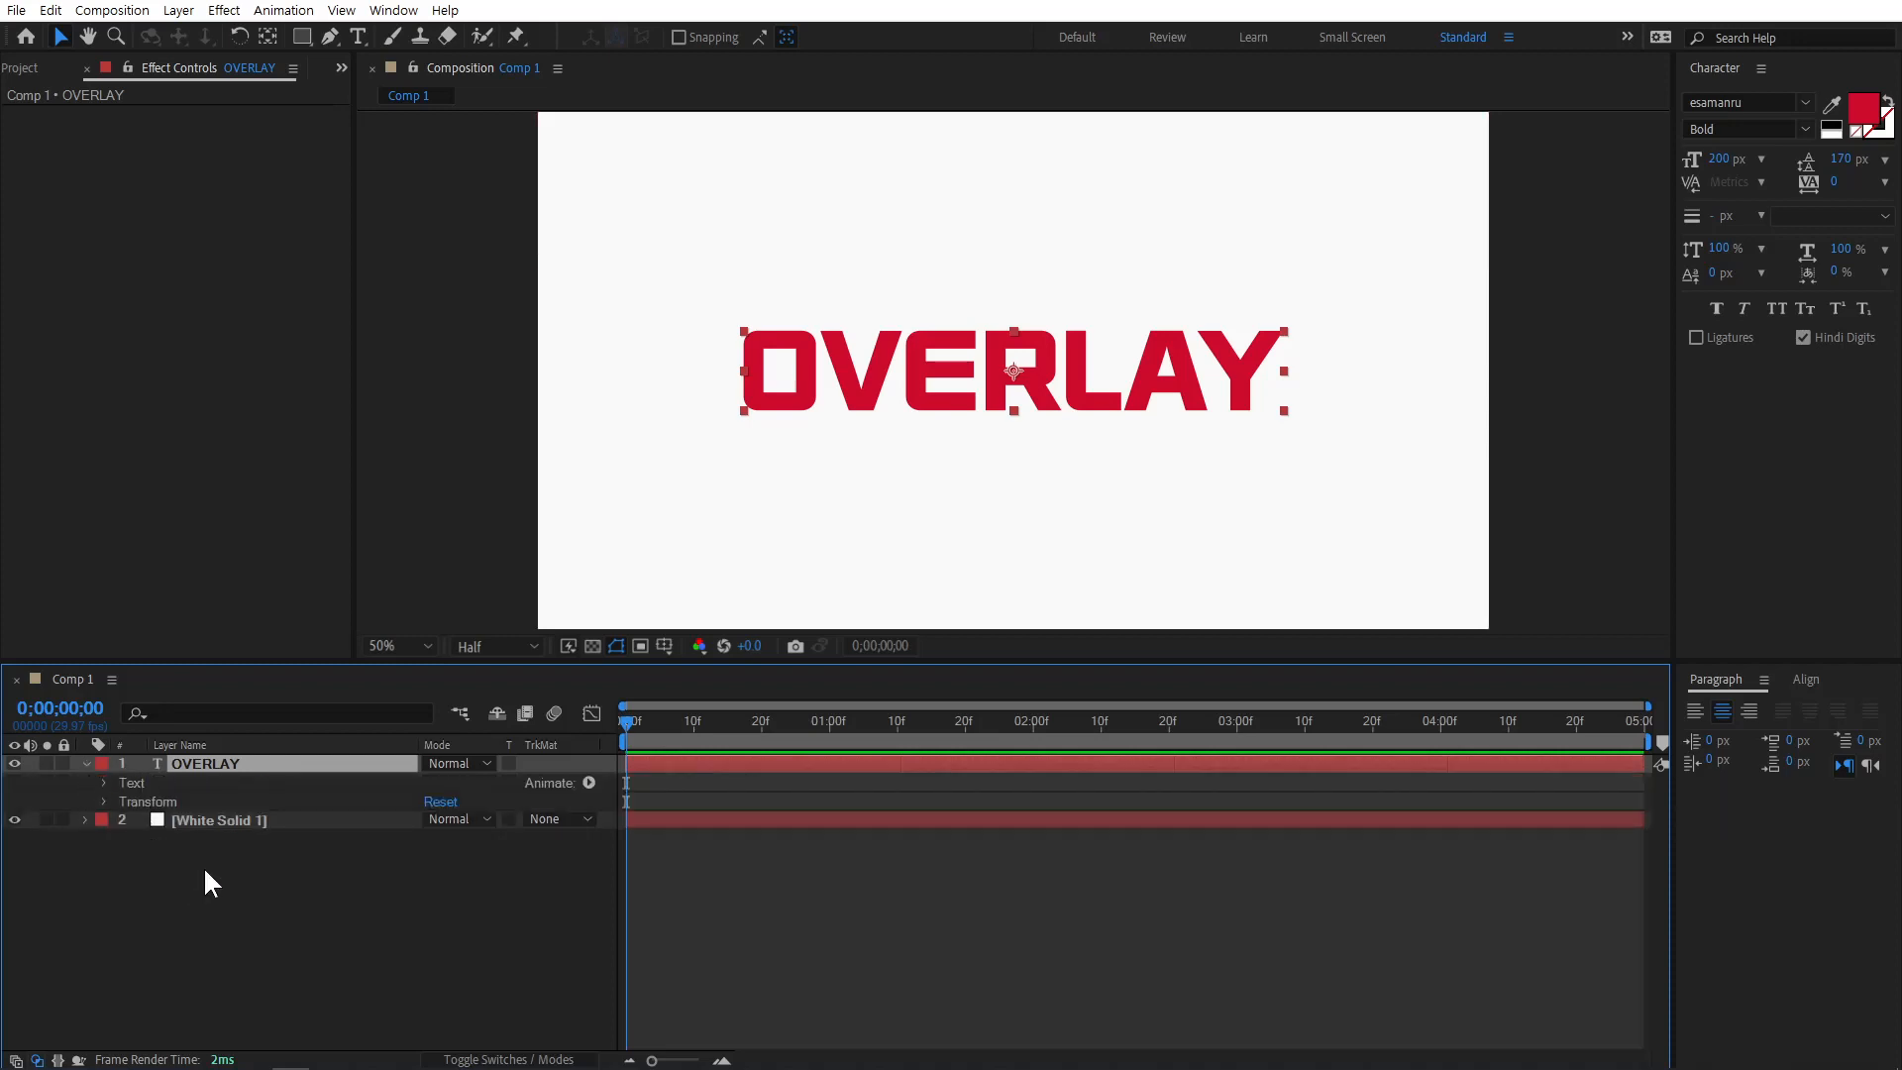
pyautogui.click(133, 783)
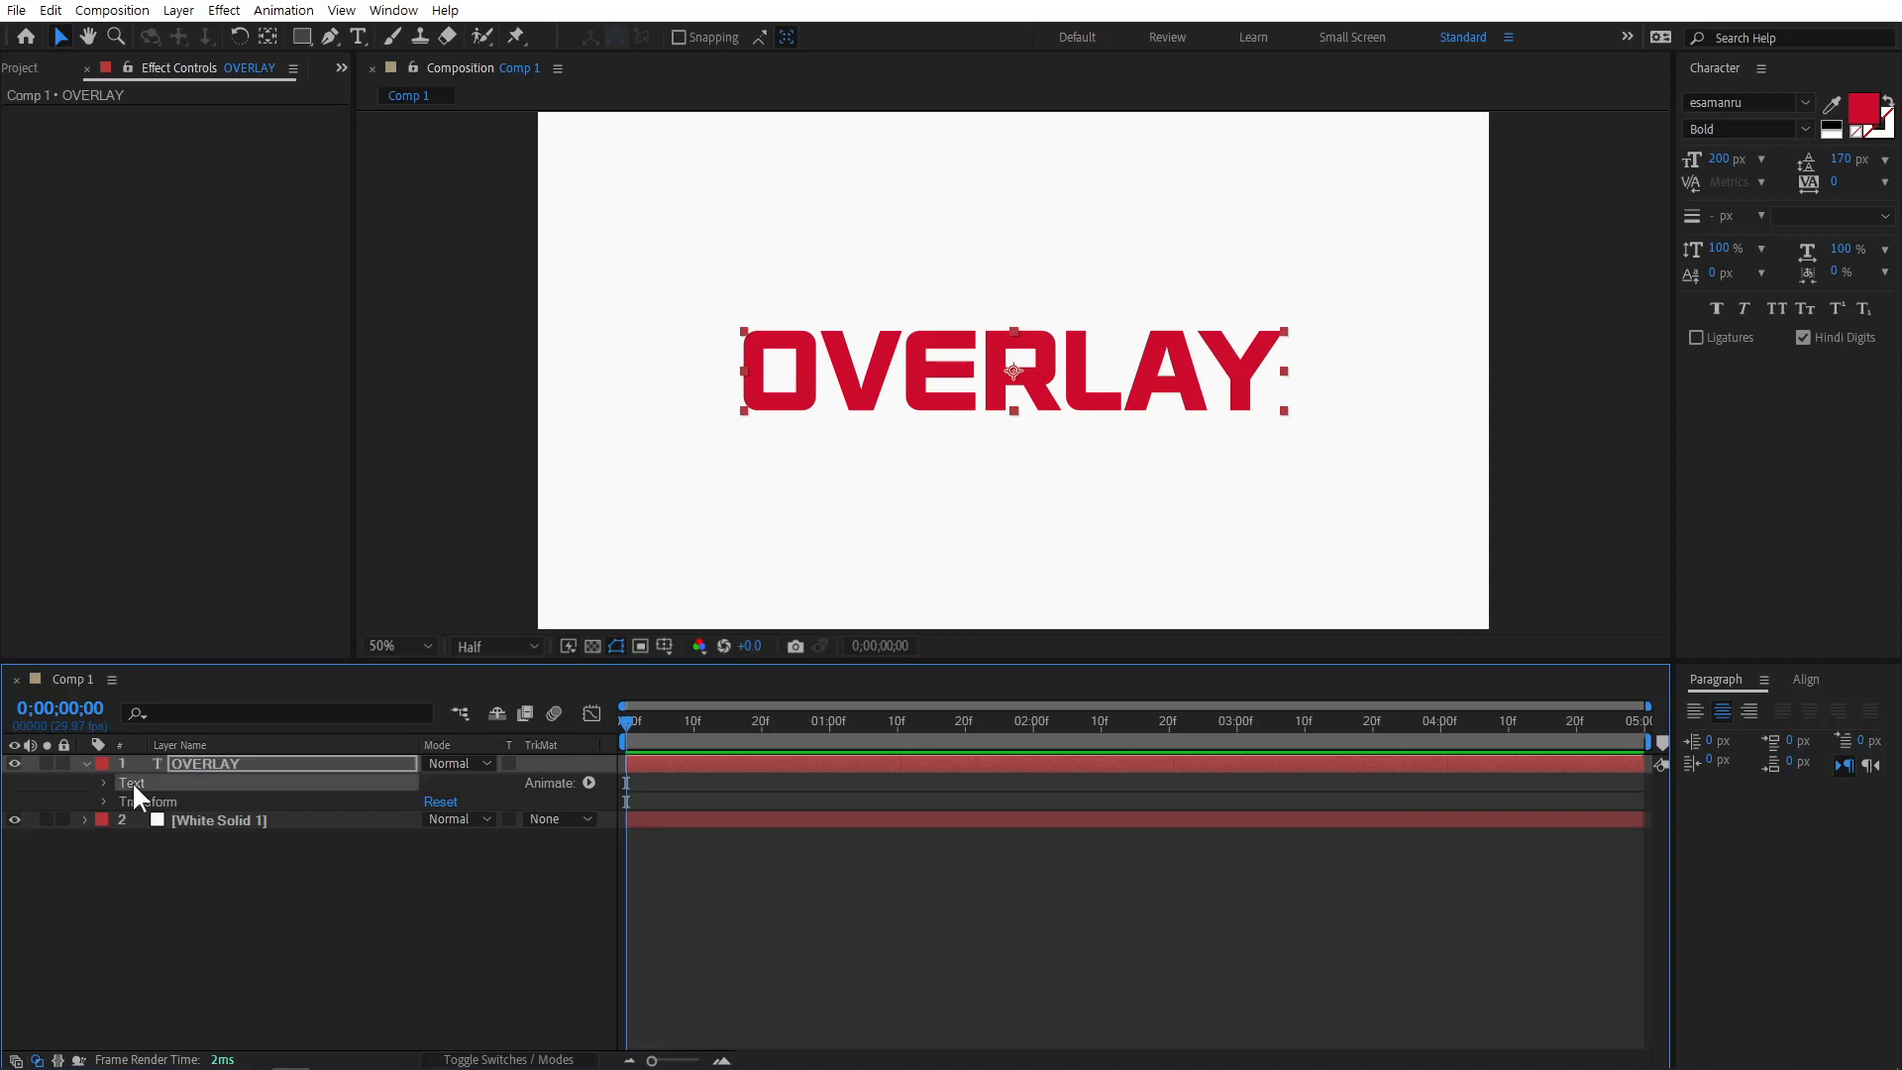
pyautogui.click(588, 783)
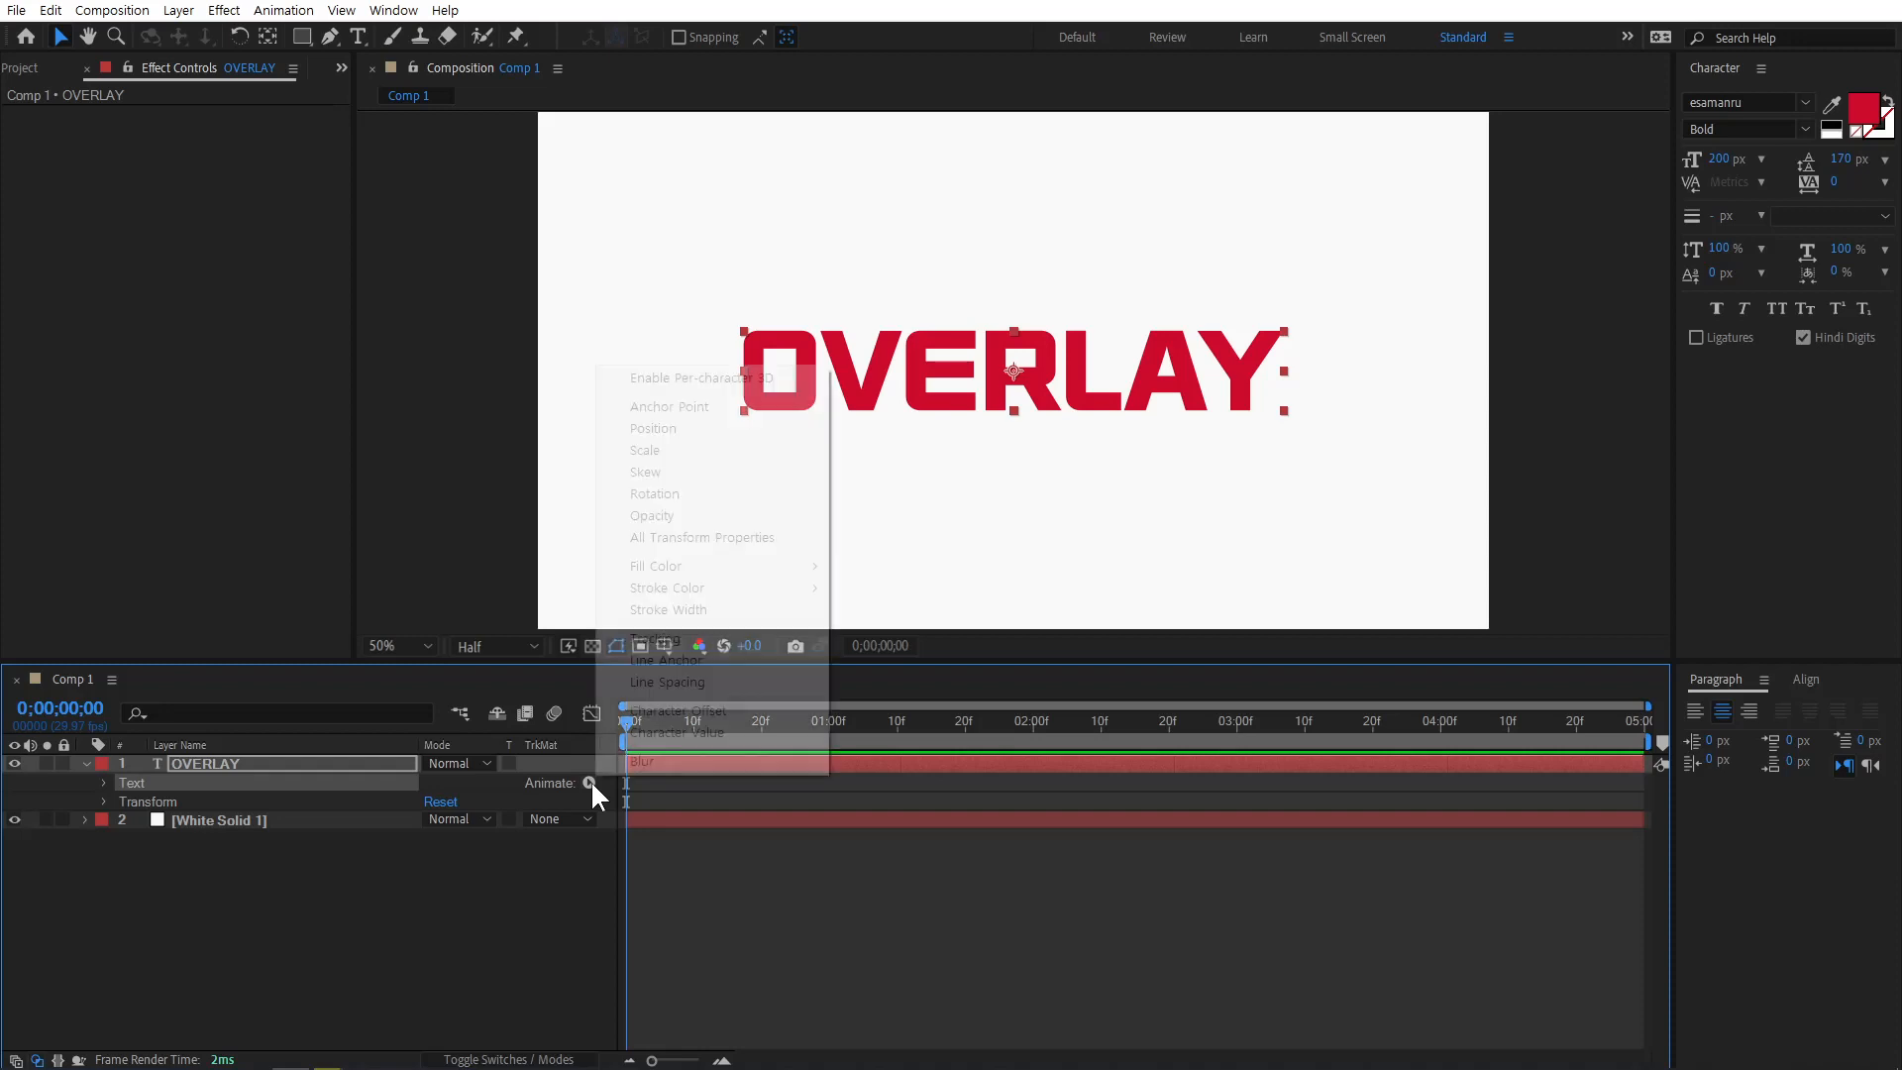
pyautogui.click(796, 378)
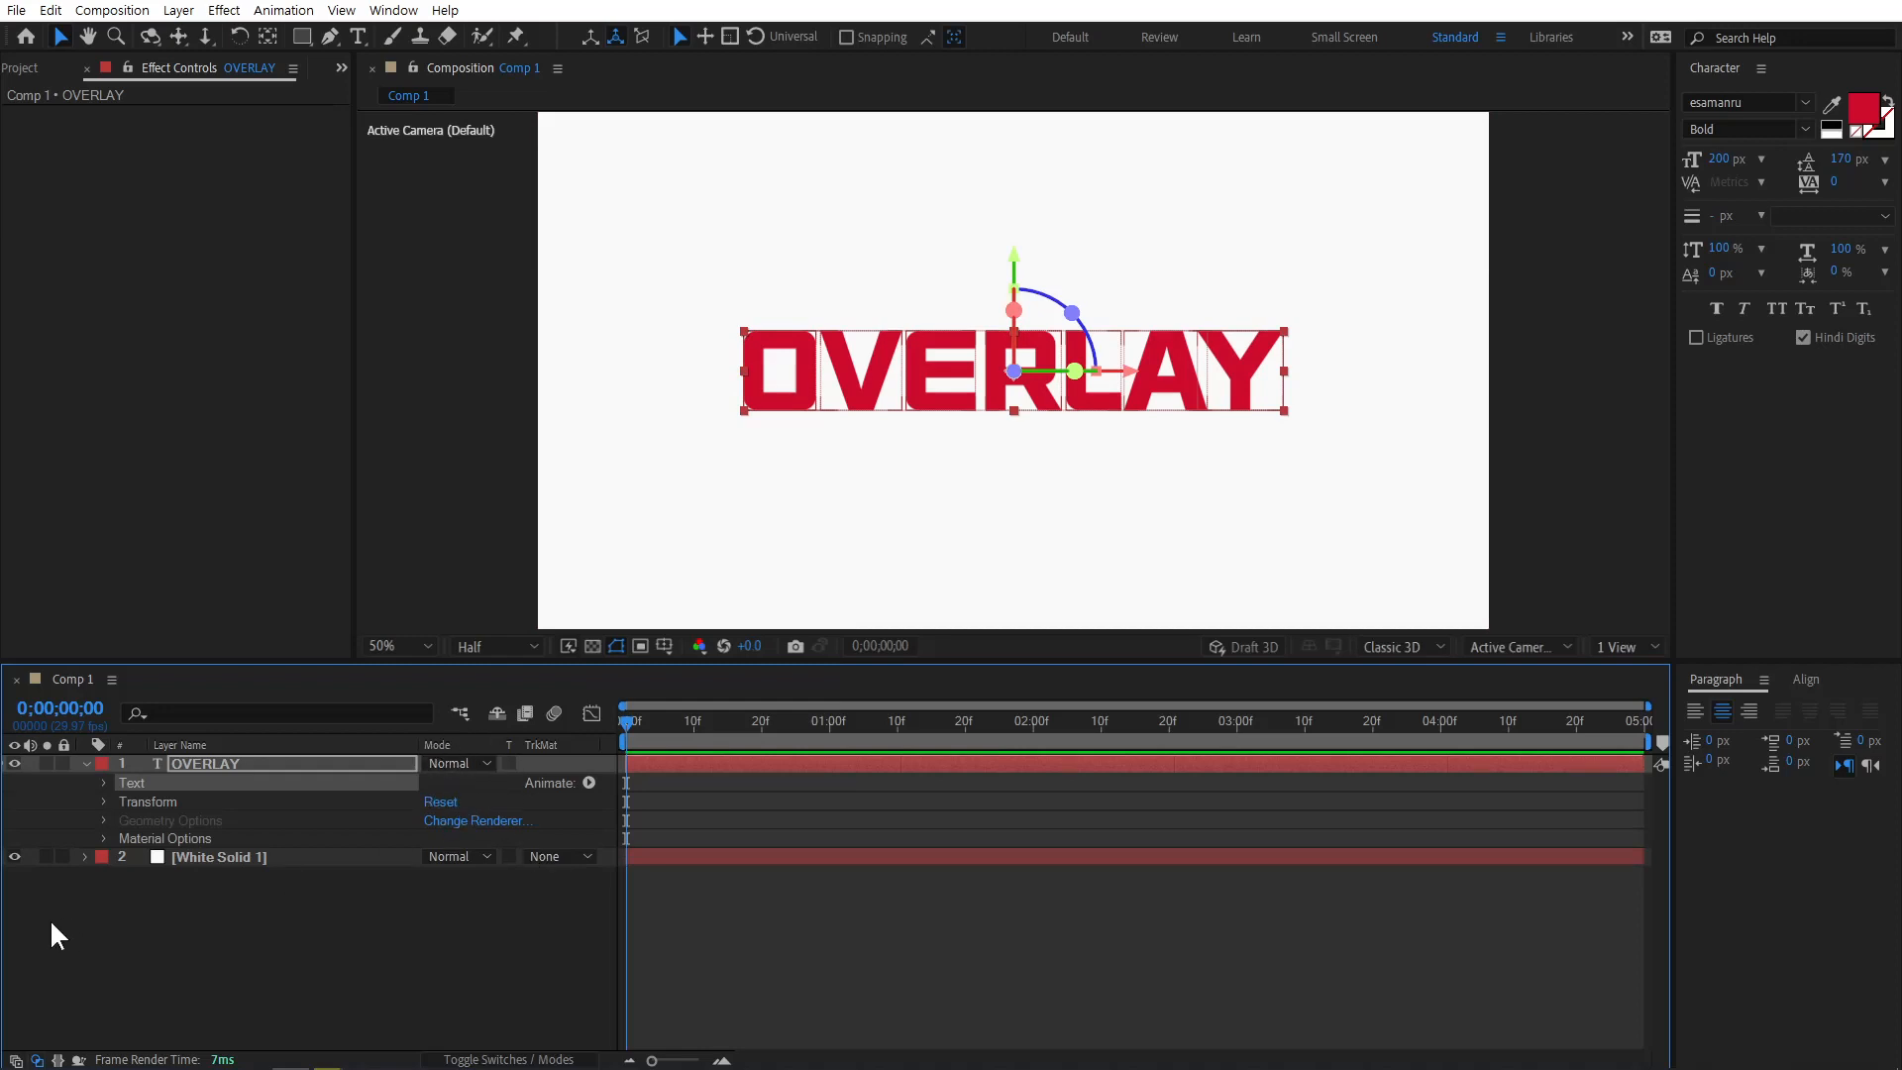
pyautogui.click(15, 1059)
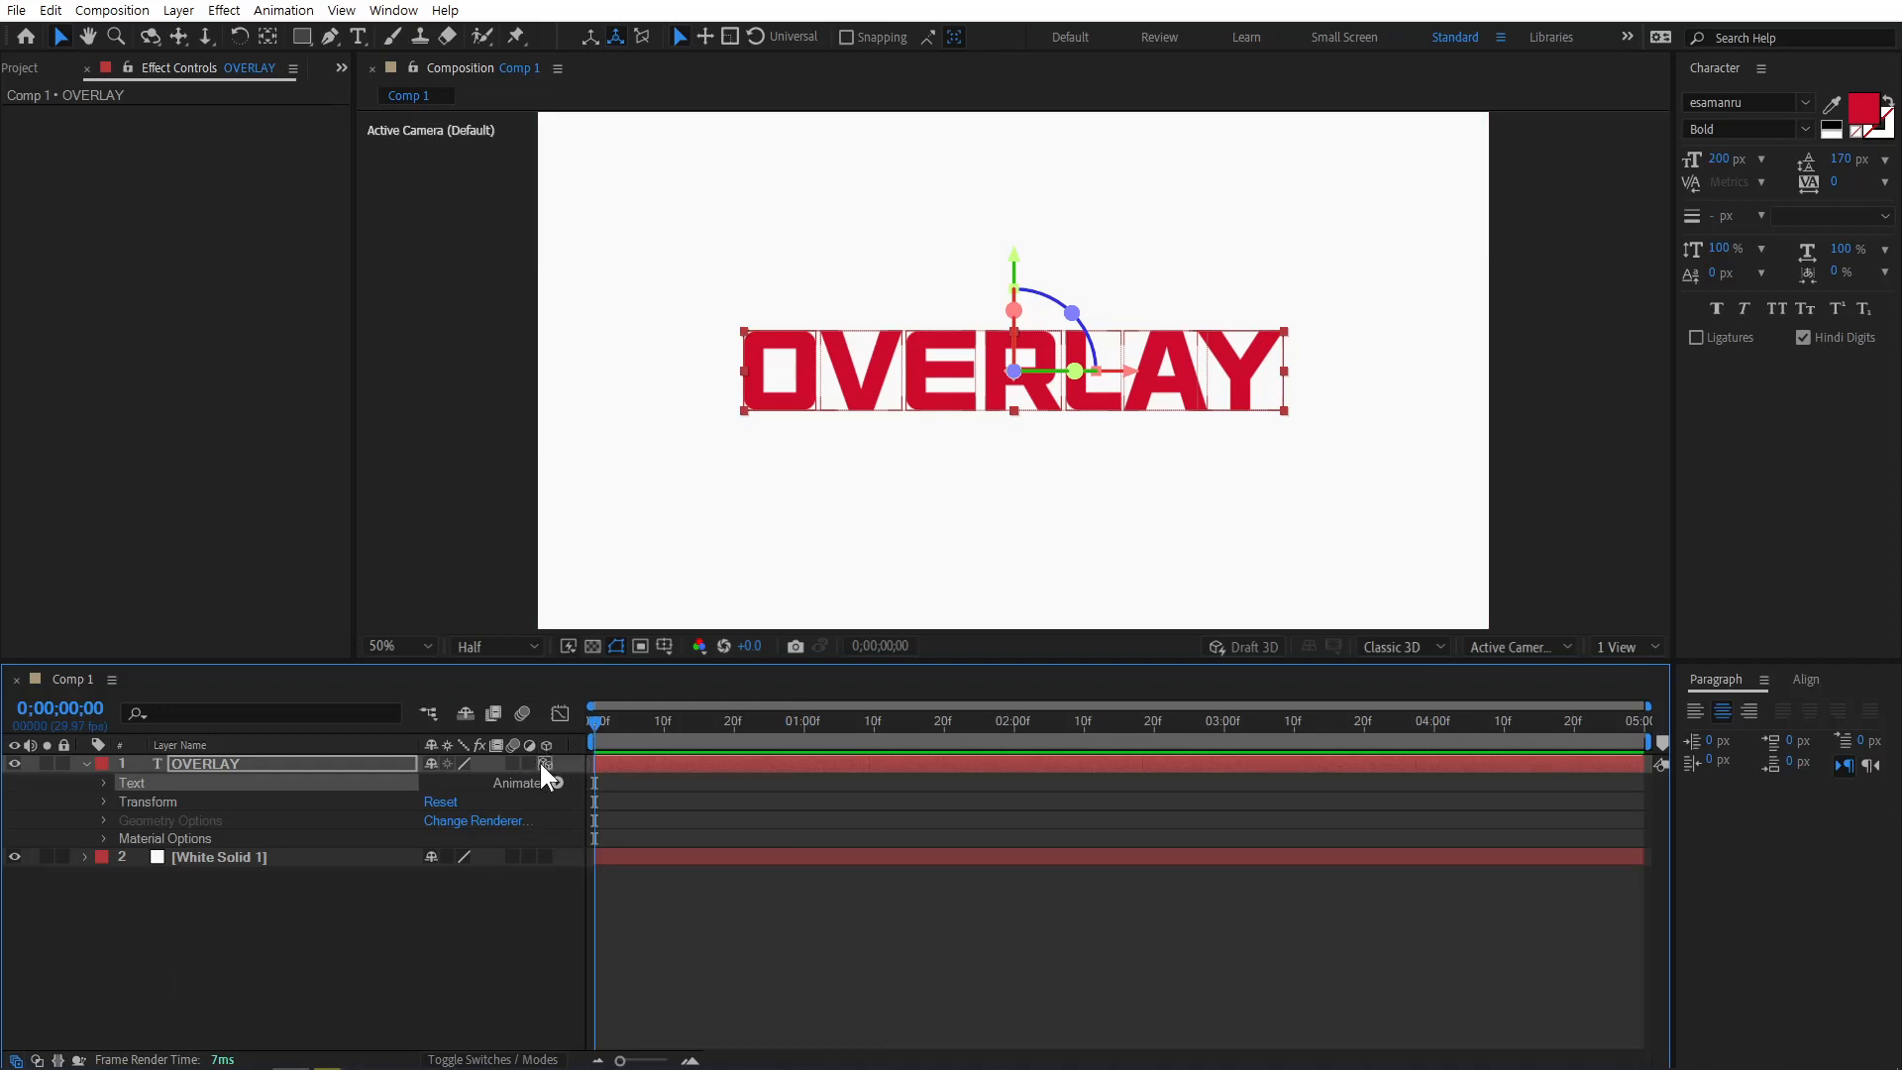
pyautogui.click(558, 783)
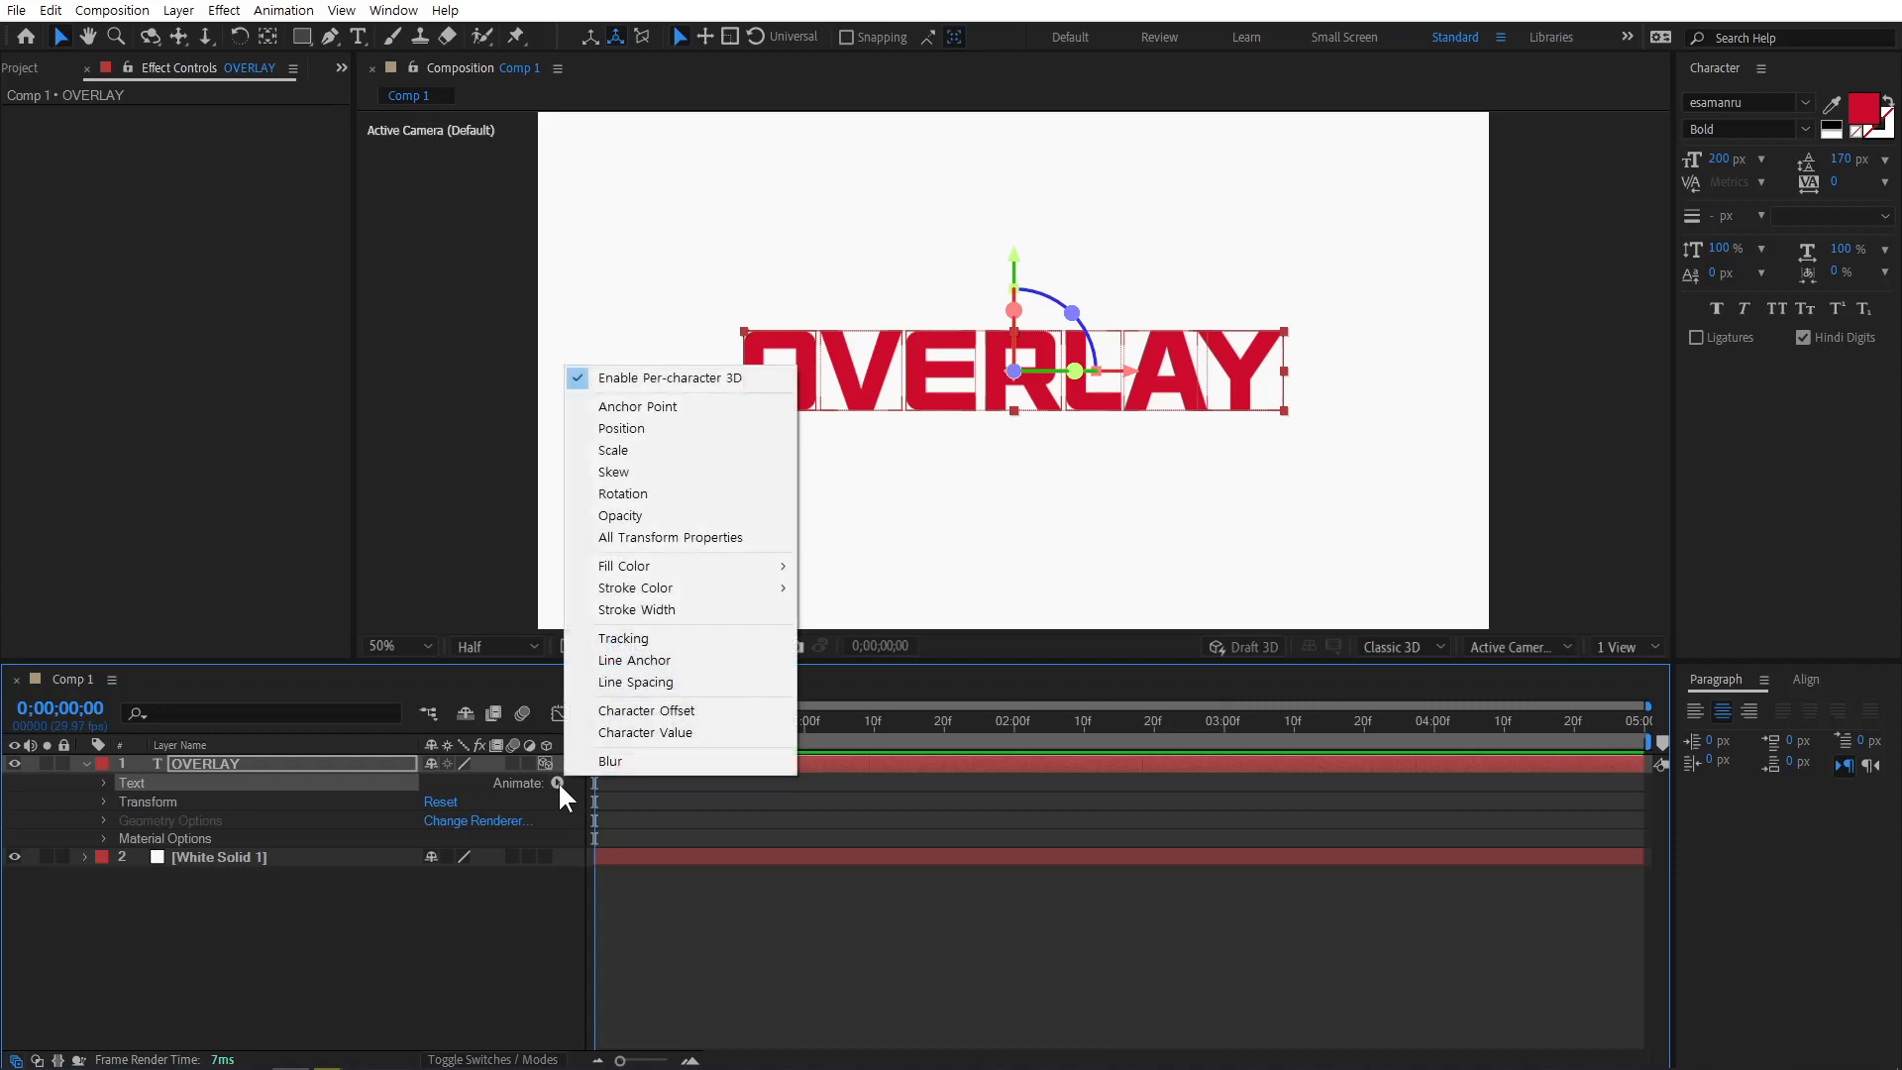
pyautogui.click(518, 907)
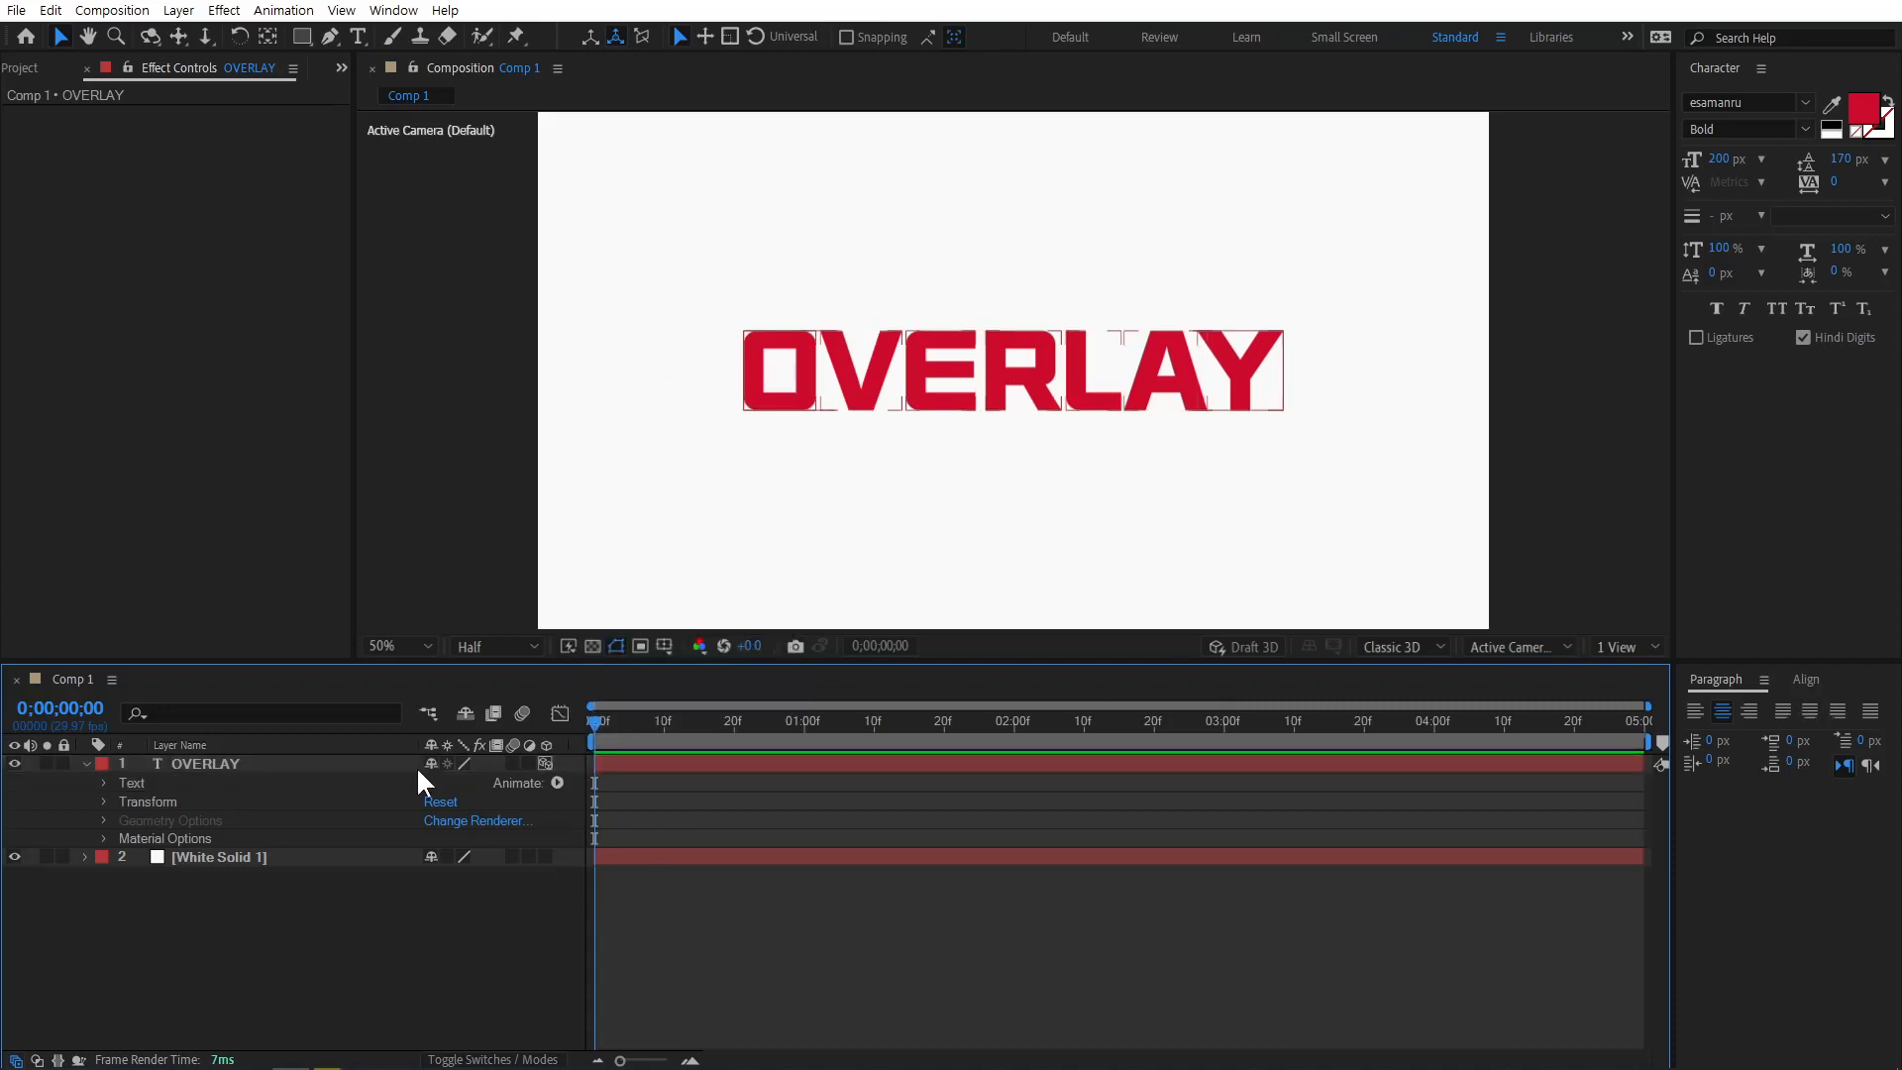
# Add a Position animator to the OVERLAY text and set its Z position to 100.
pyautogui.click(311, 763)
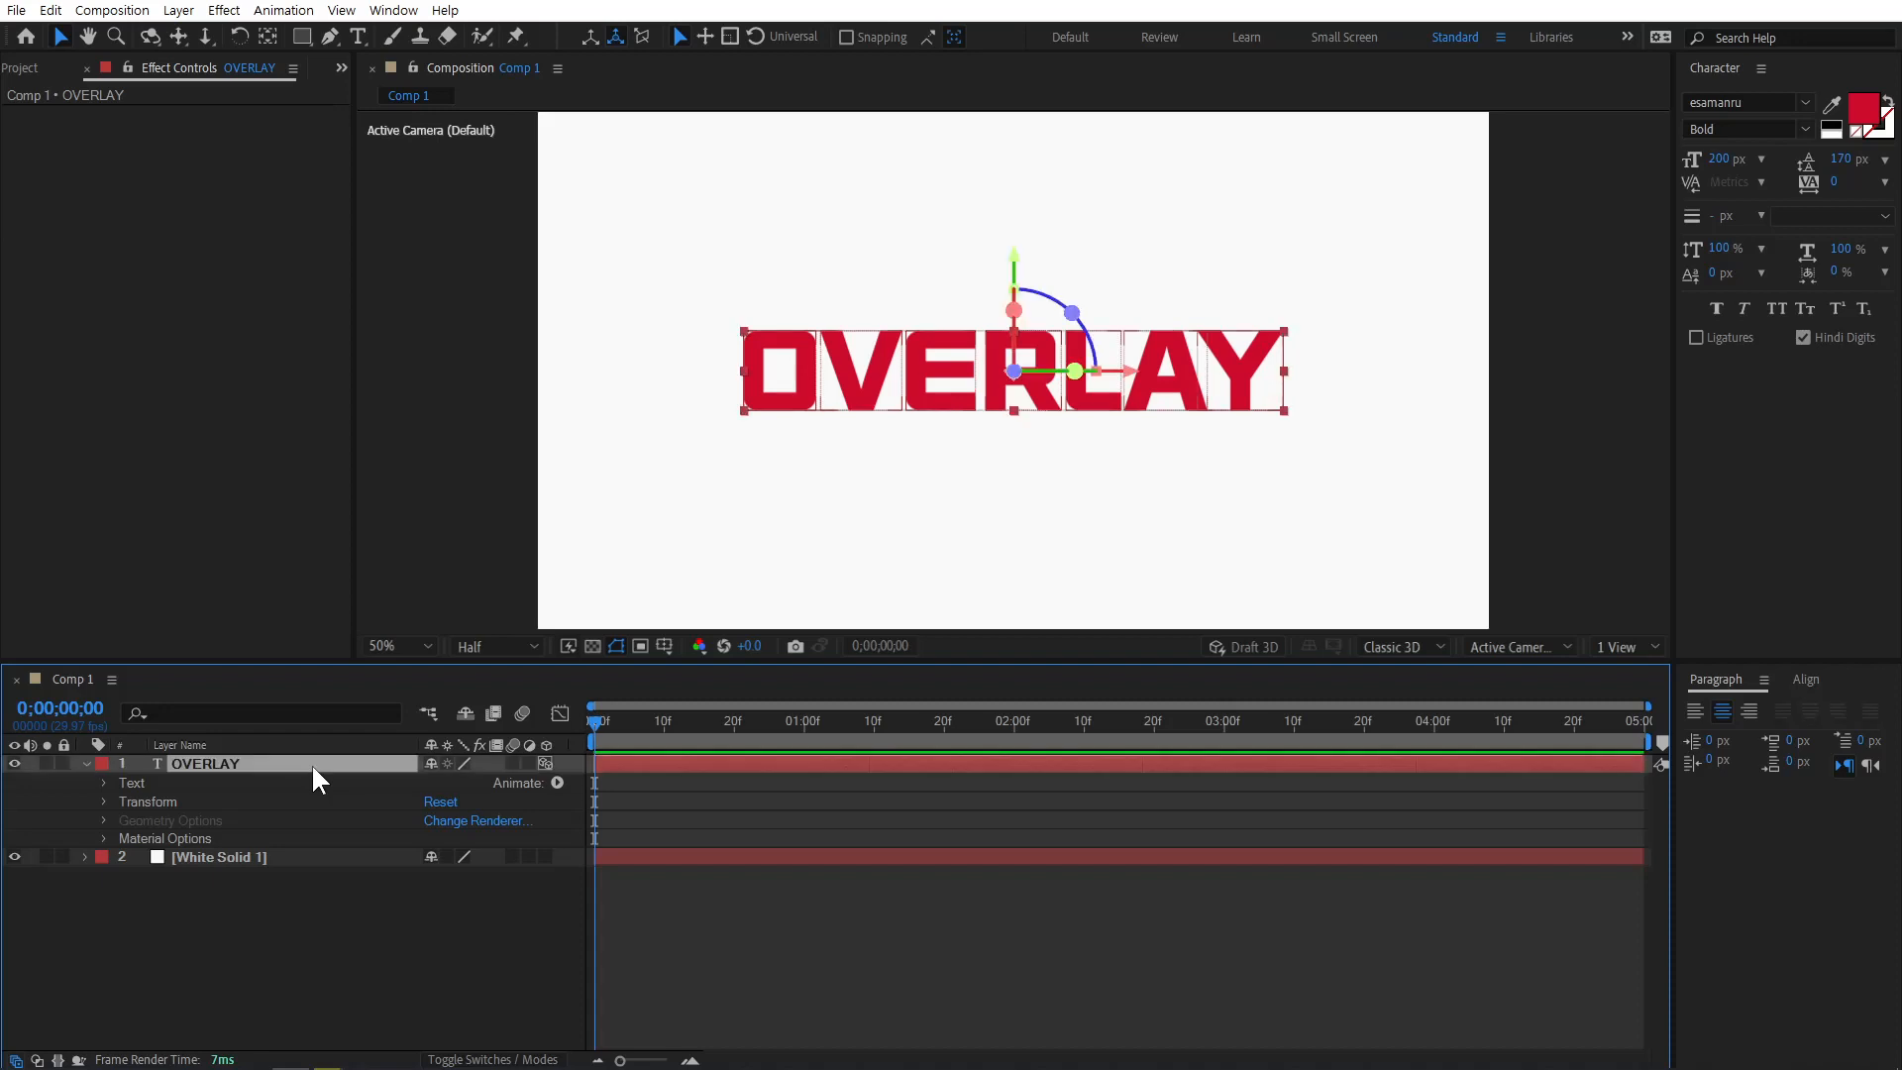
pyautogui.click(557, 783)
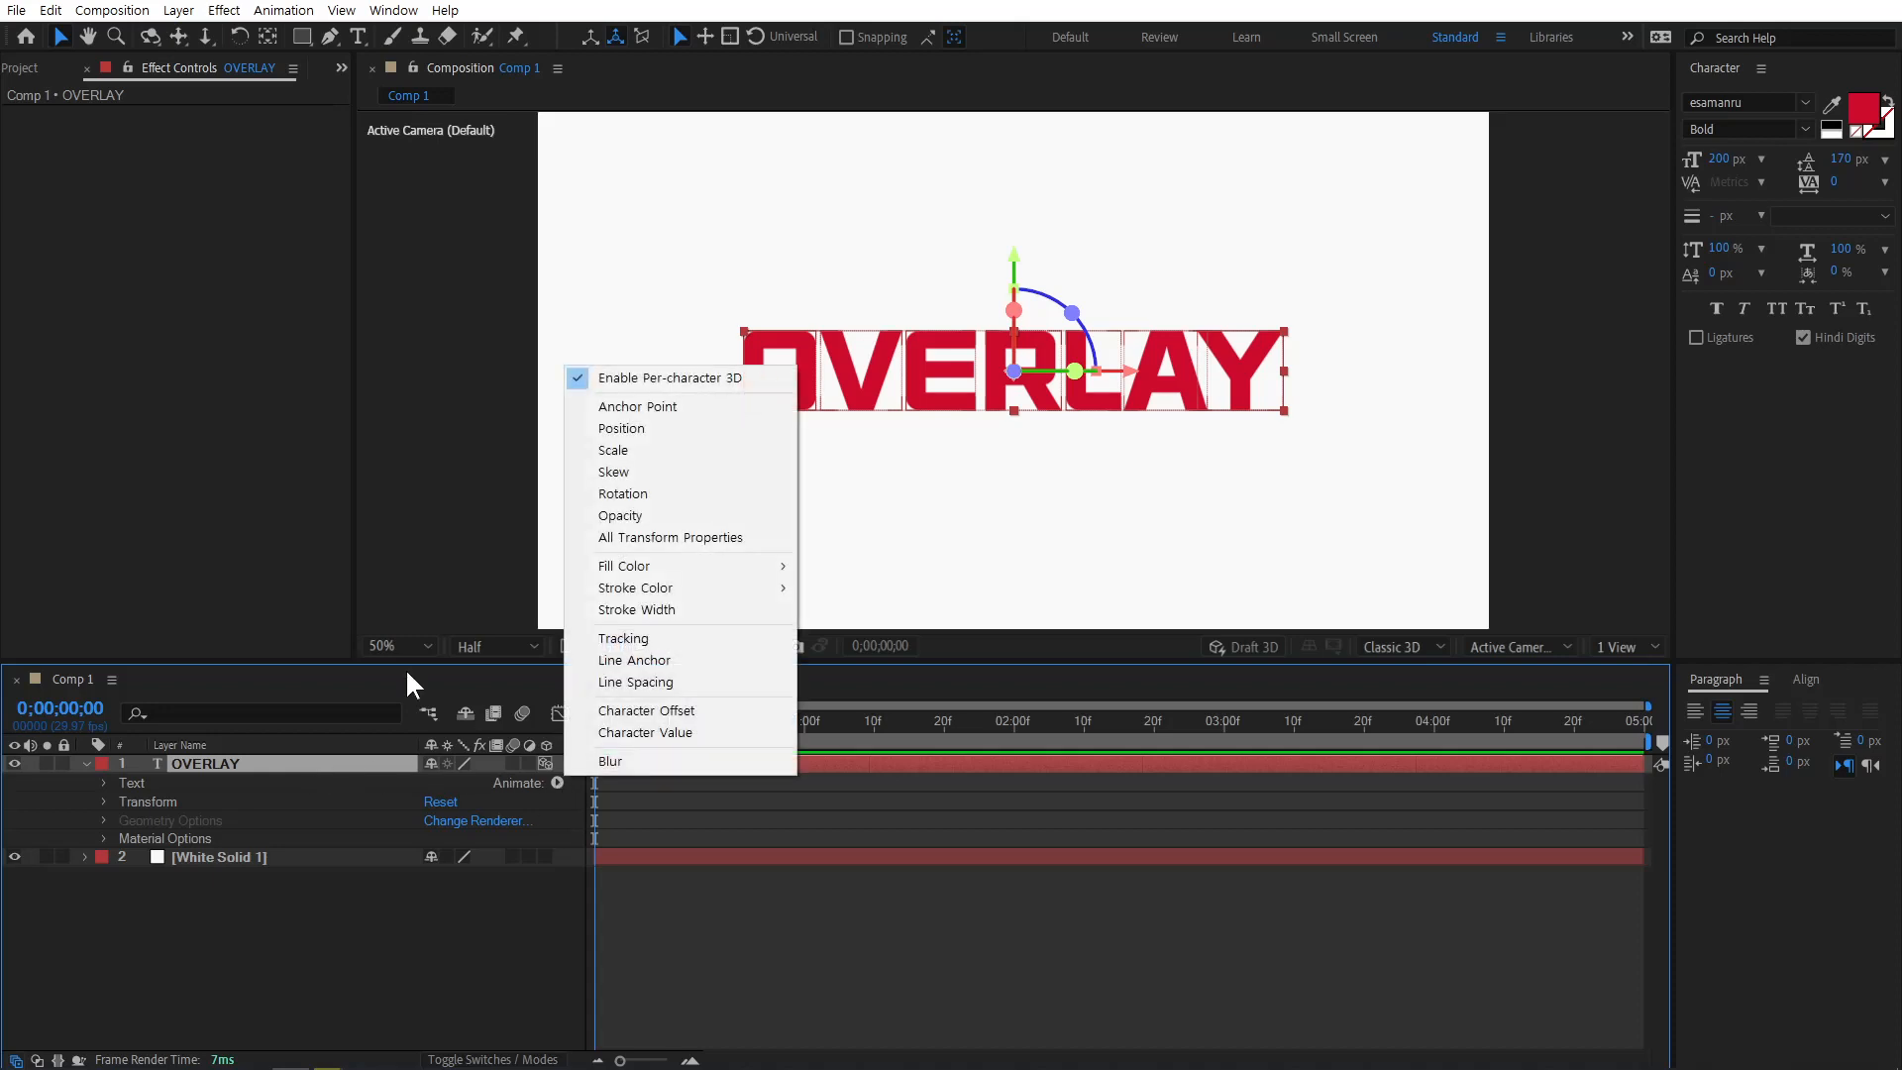
pyautogui.click(634, 430)
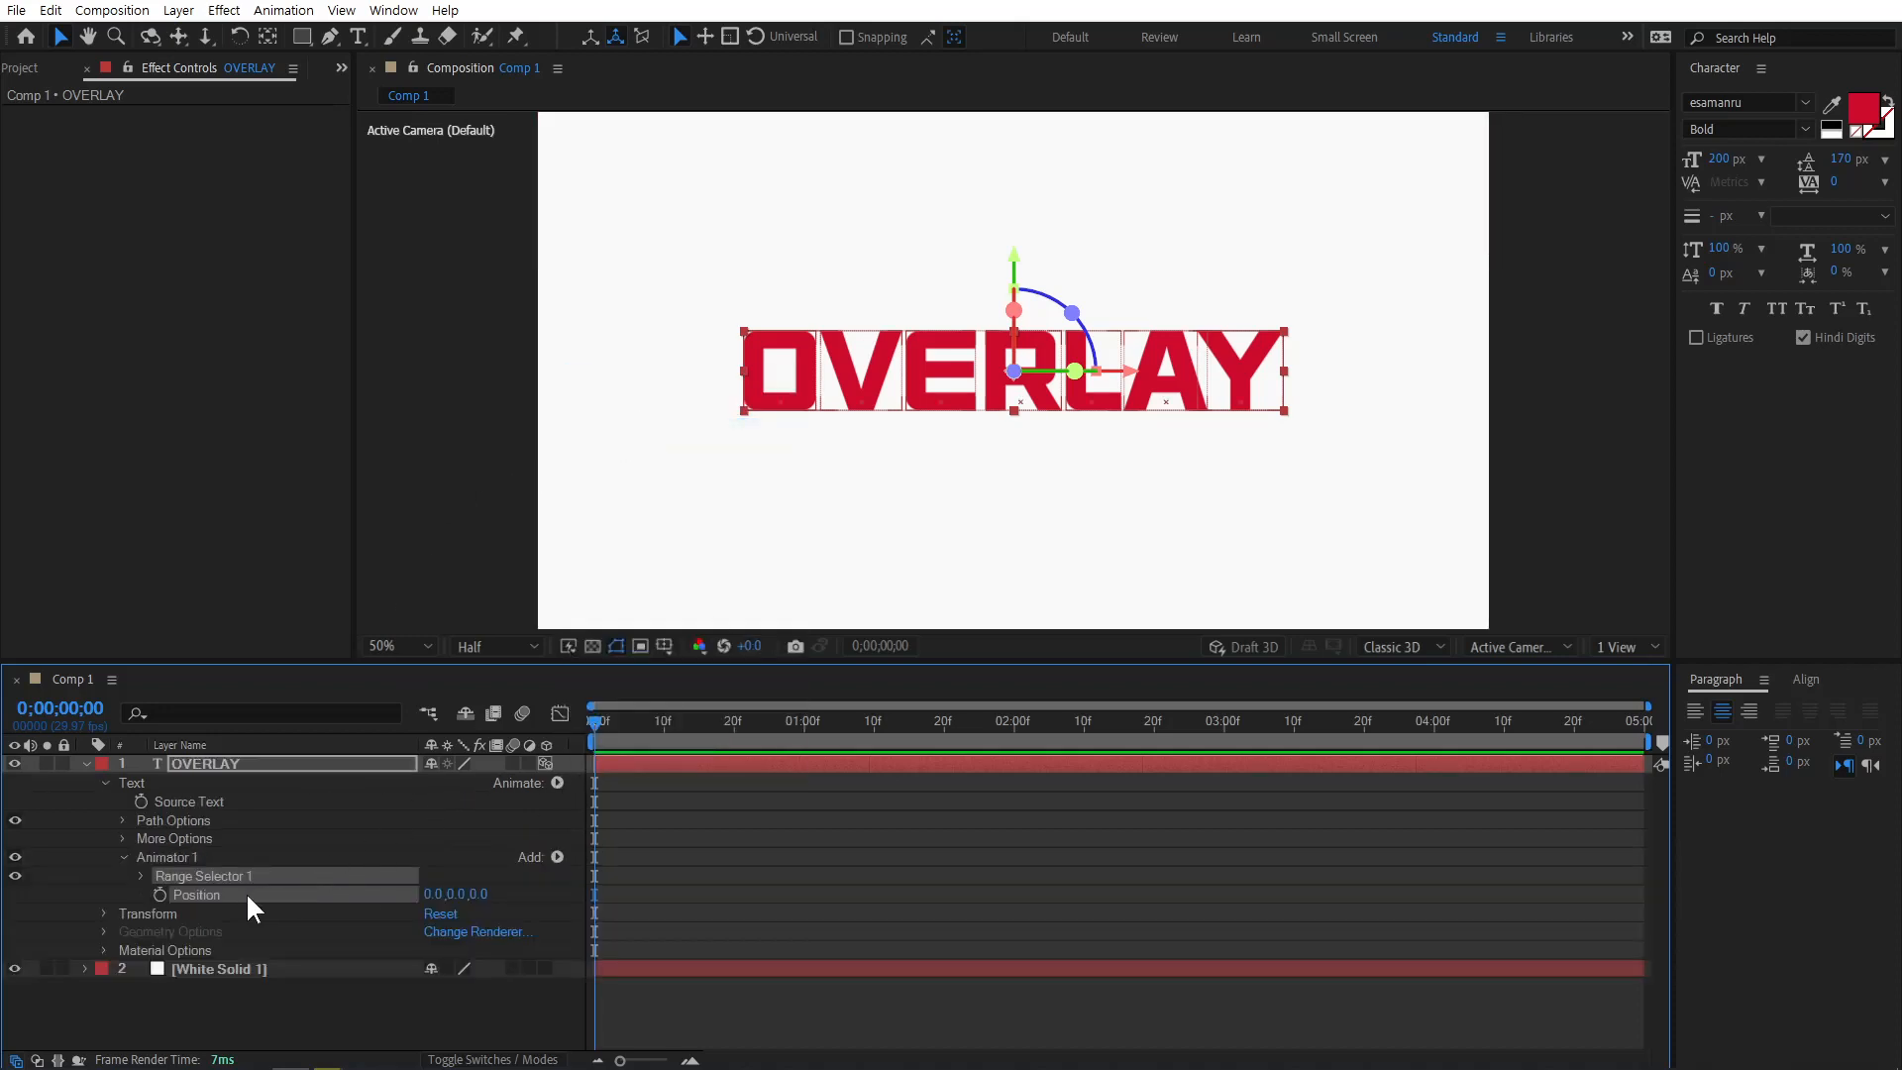
pyautogui.click(173, 859)
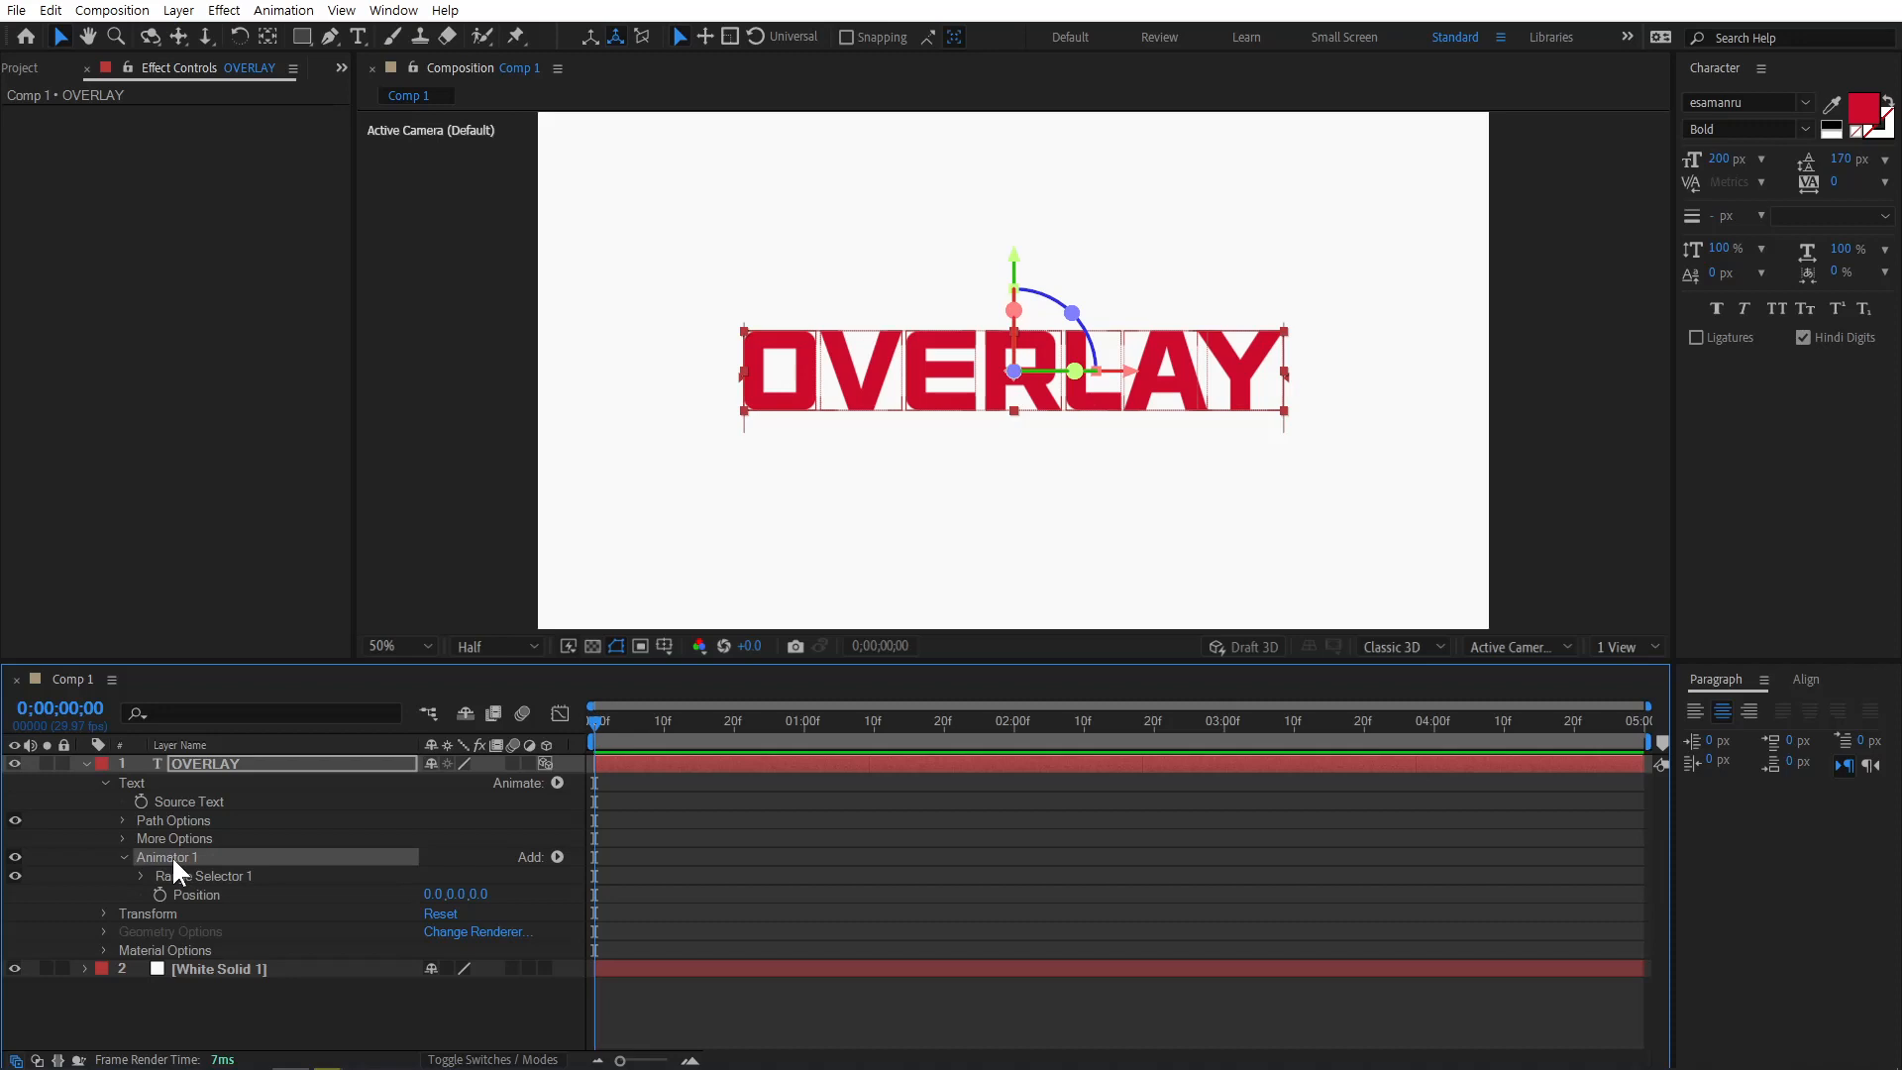
pyautogui.click(205, 900)
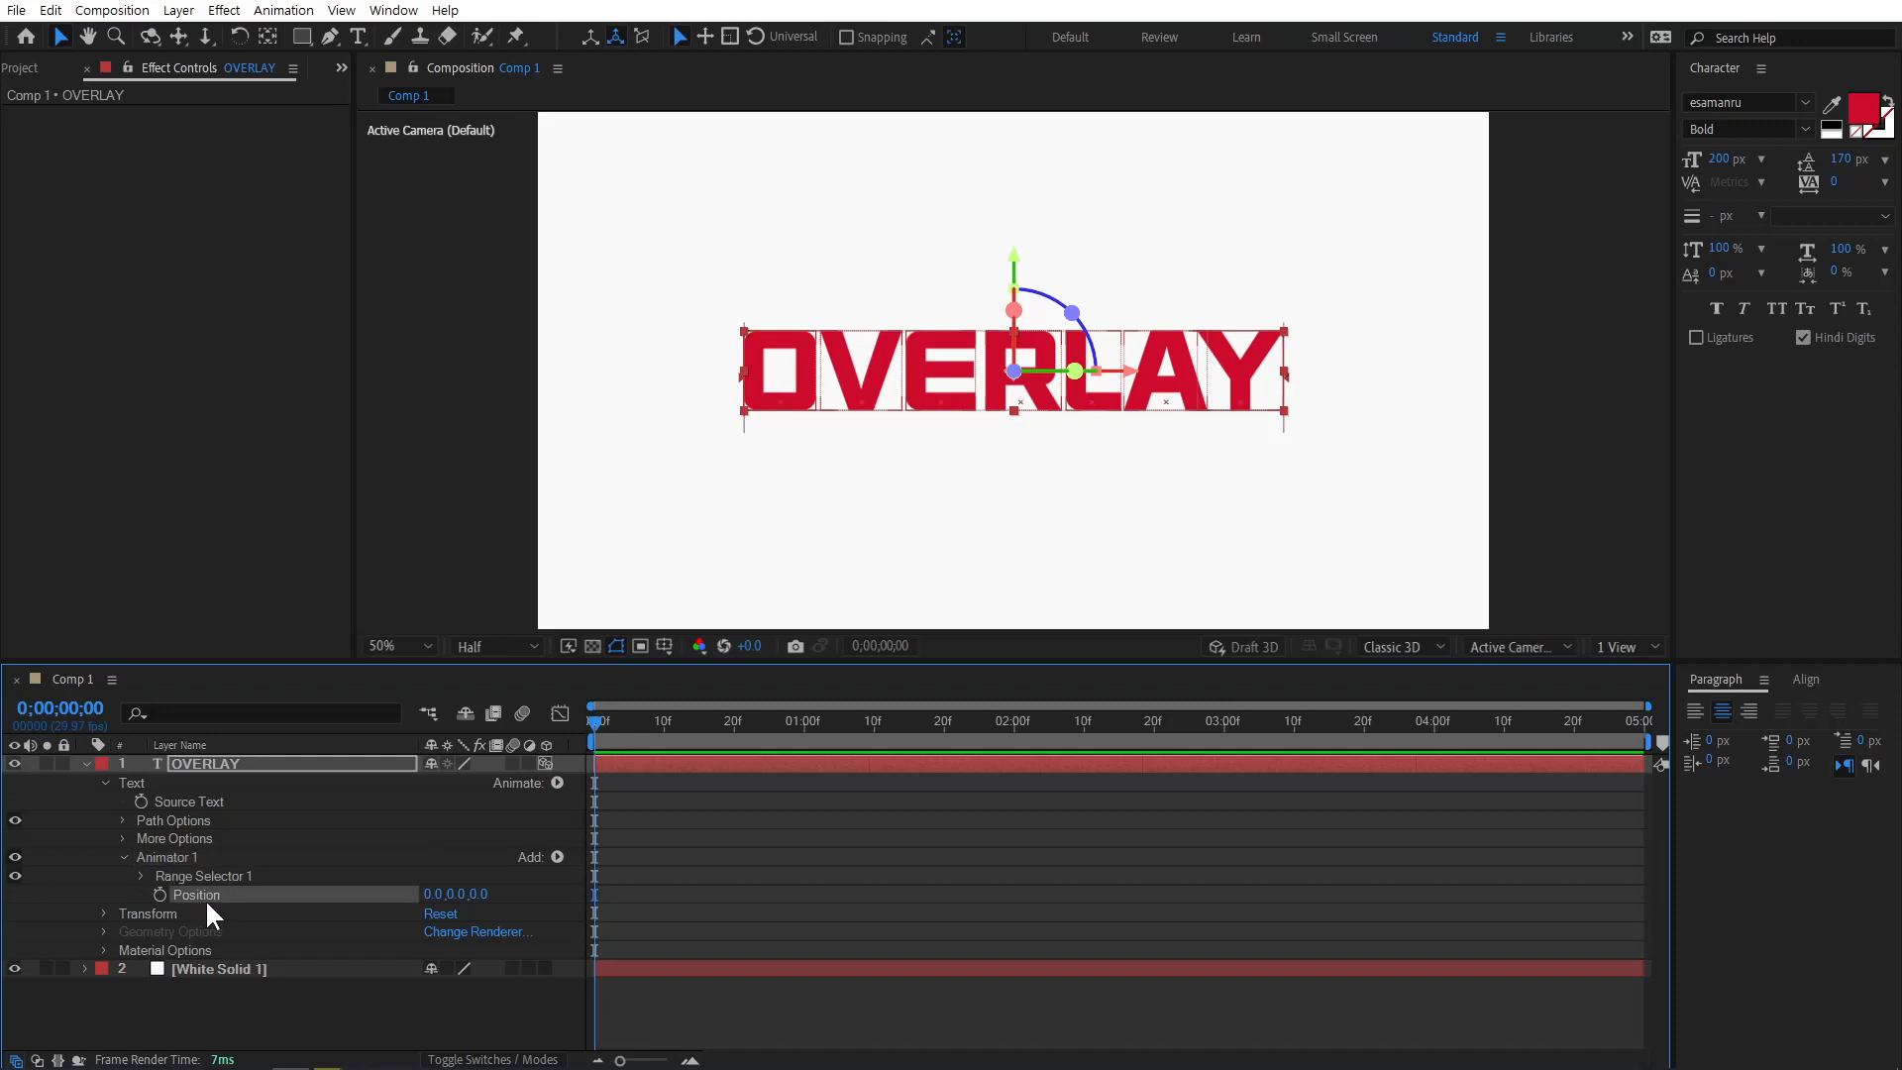
pyautogui.click(478, 896)
pyautogui.write('100')
pyautogui.press('Return')
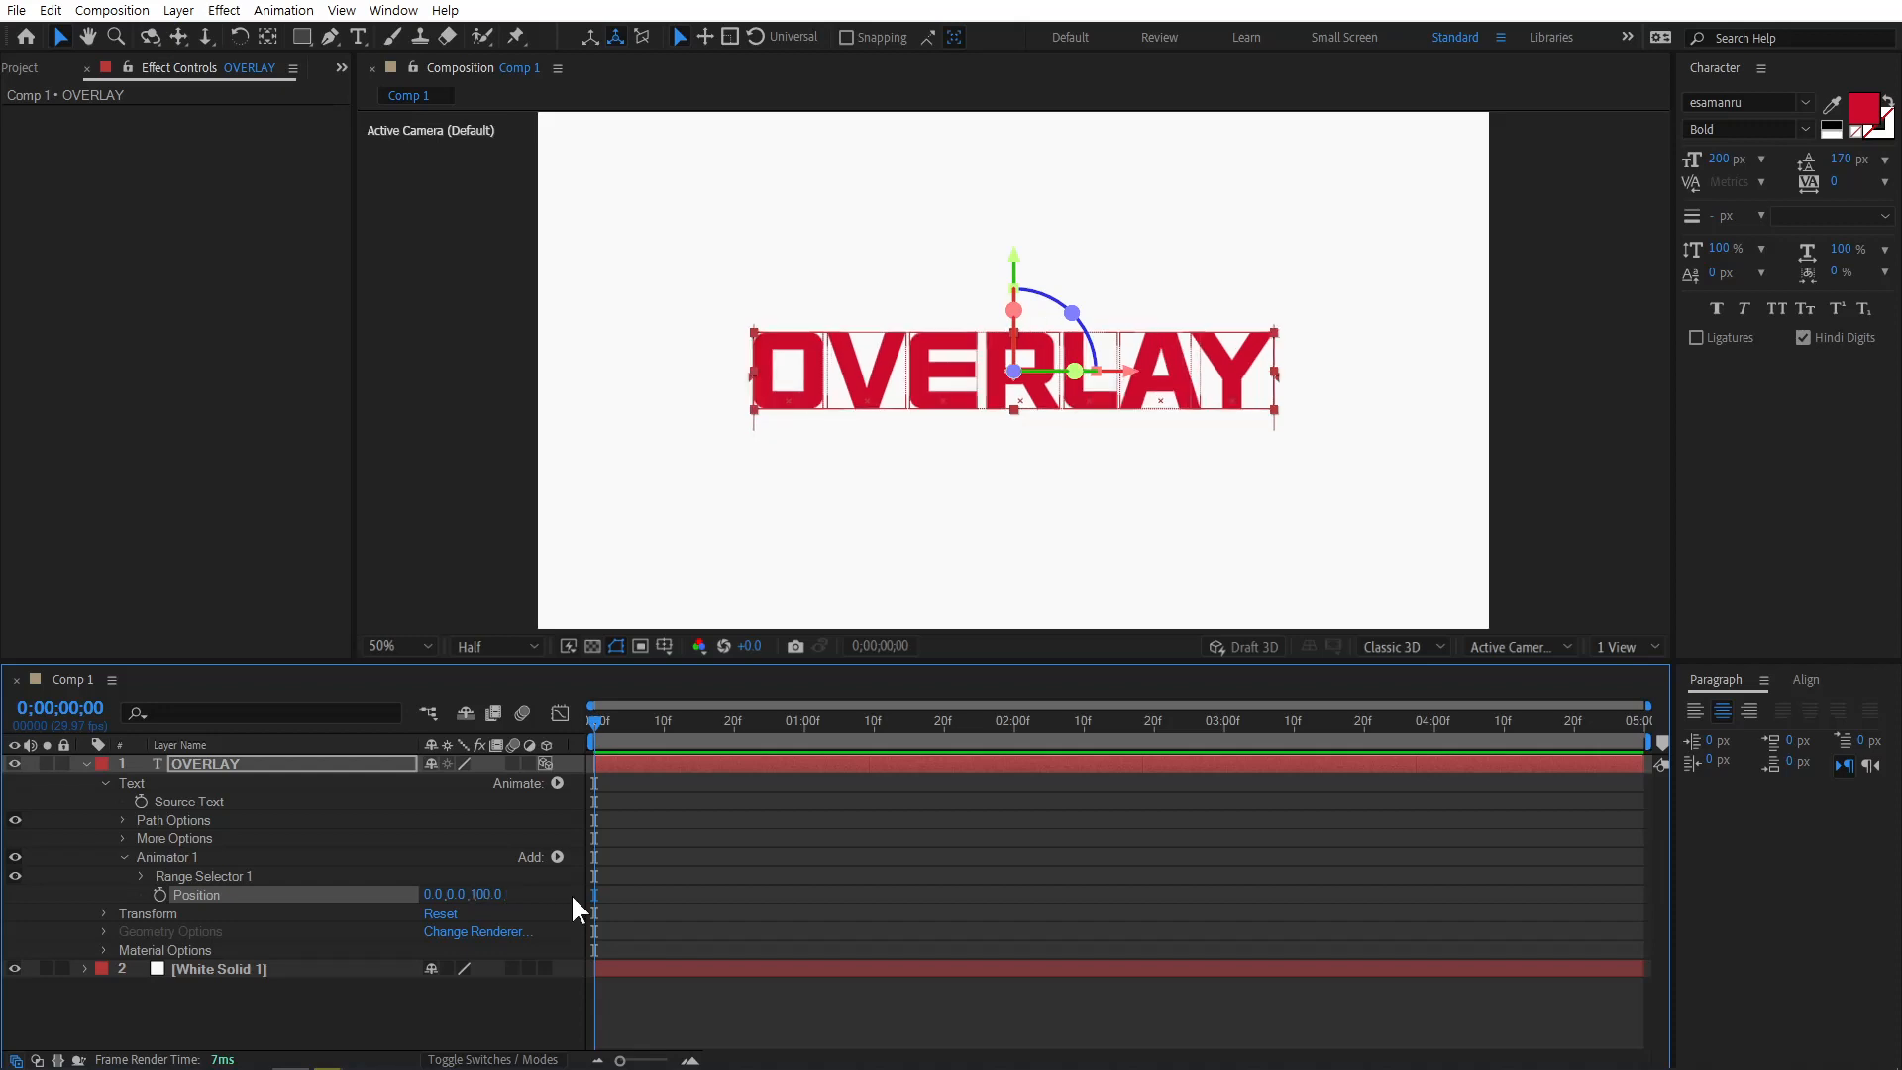
# Set the shape of Animator 1's range selector to Ramp Up, and collapse the animator's properties.
pyautogui.click(140, 876)
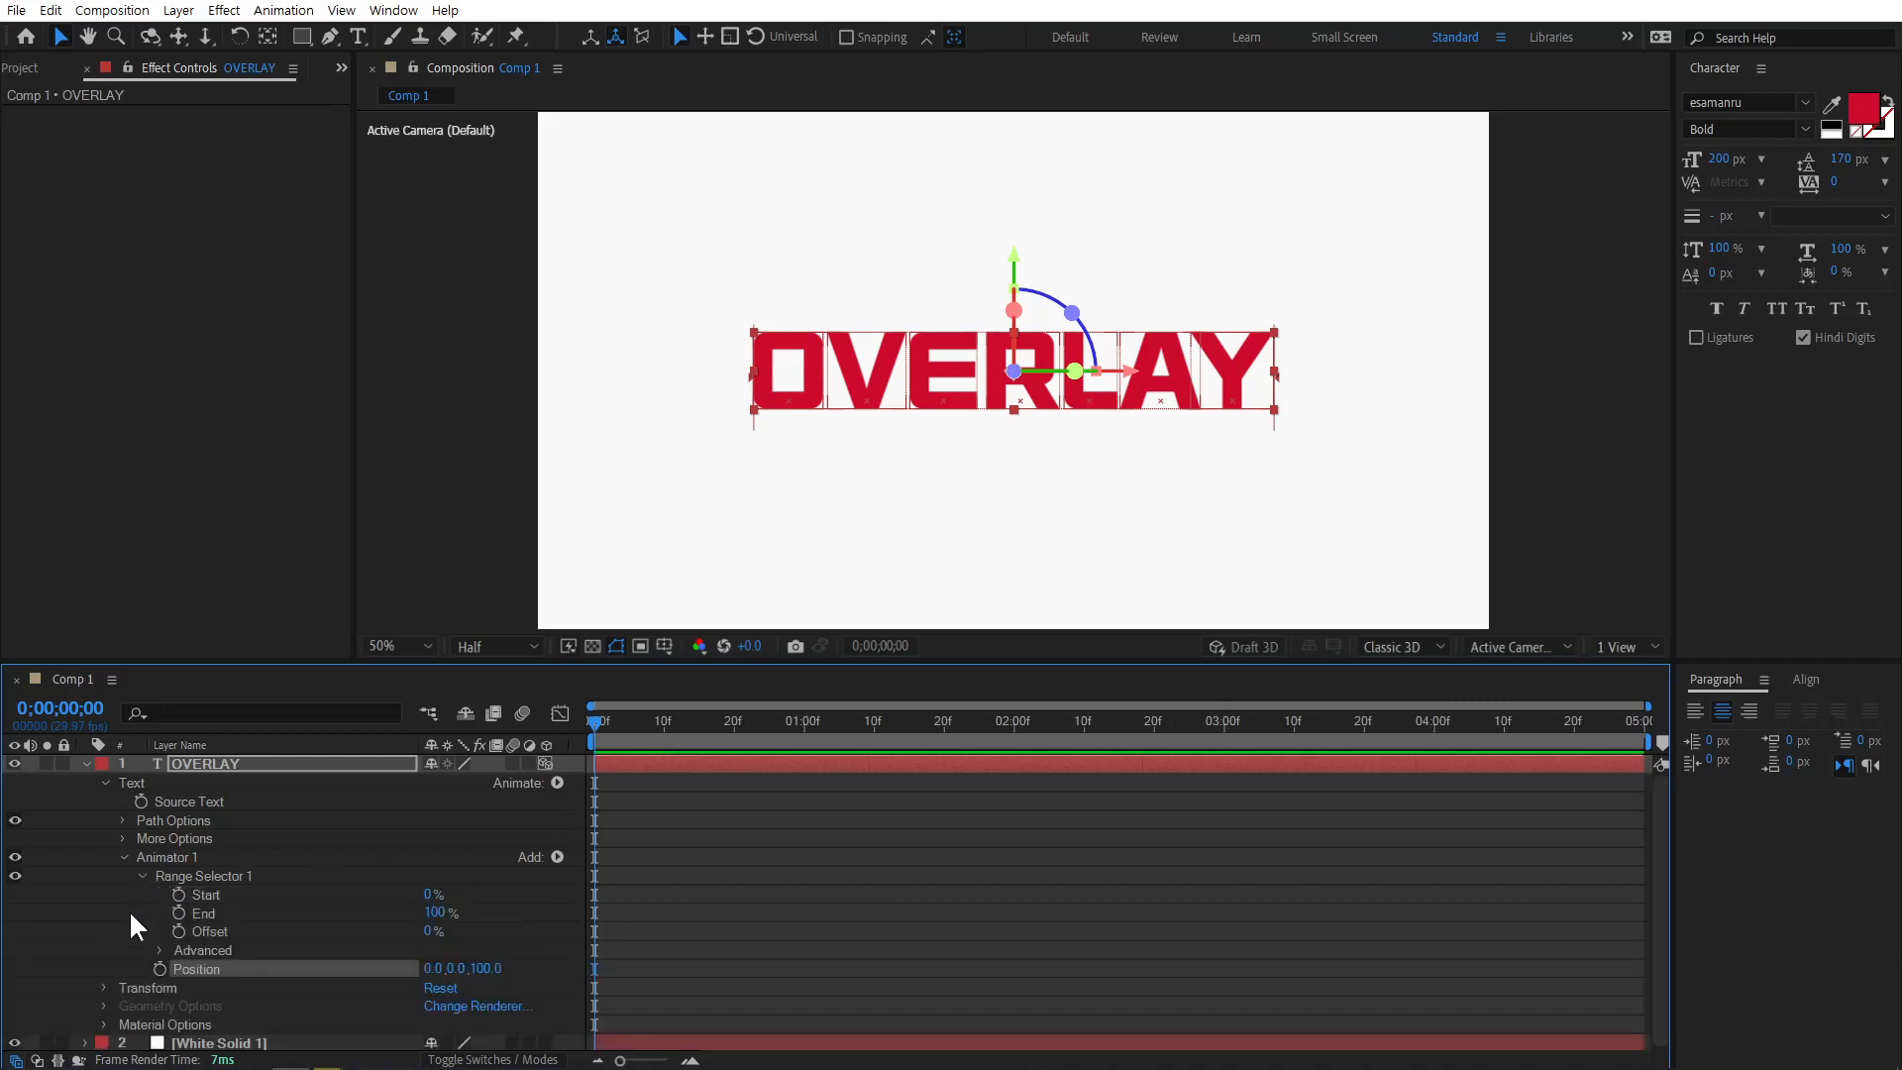
pyautogui.click(161, 951)
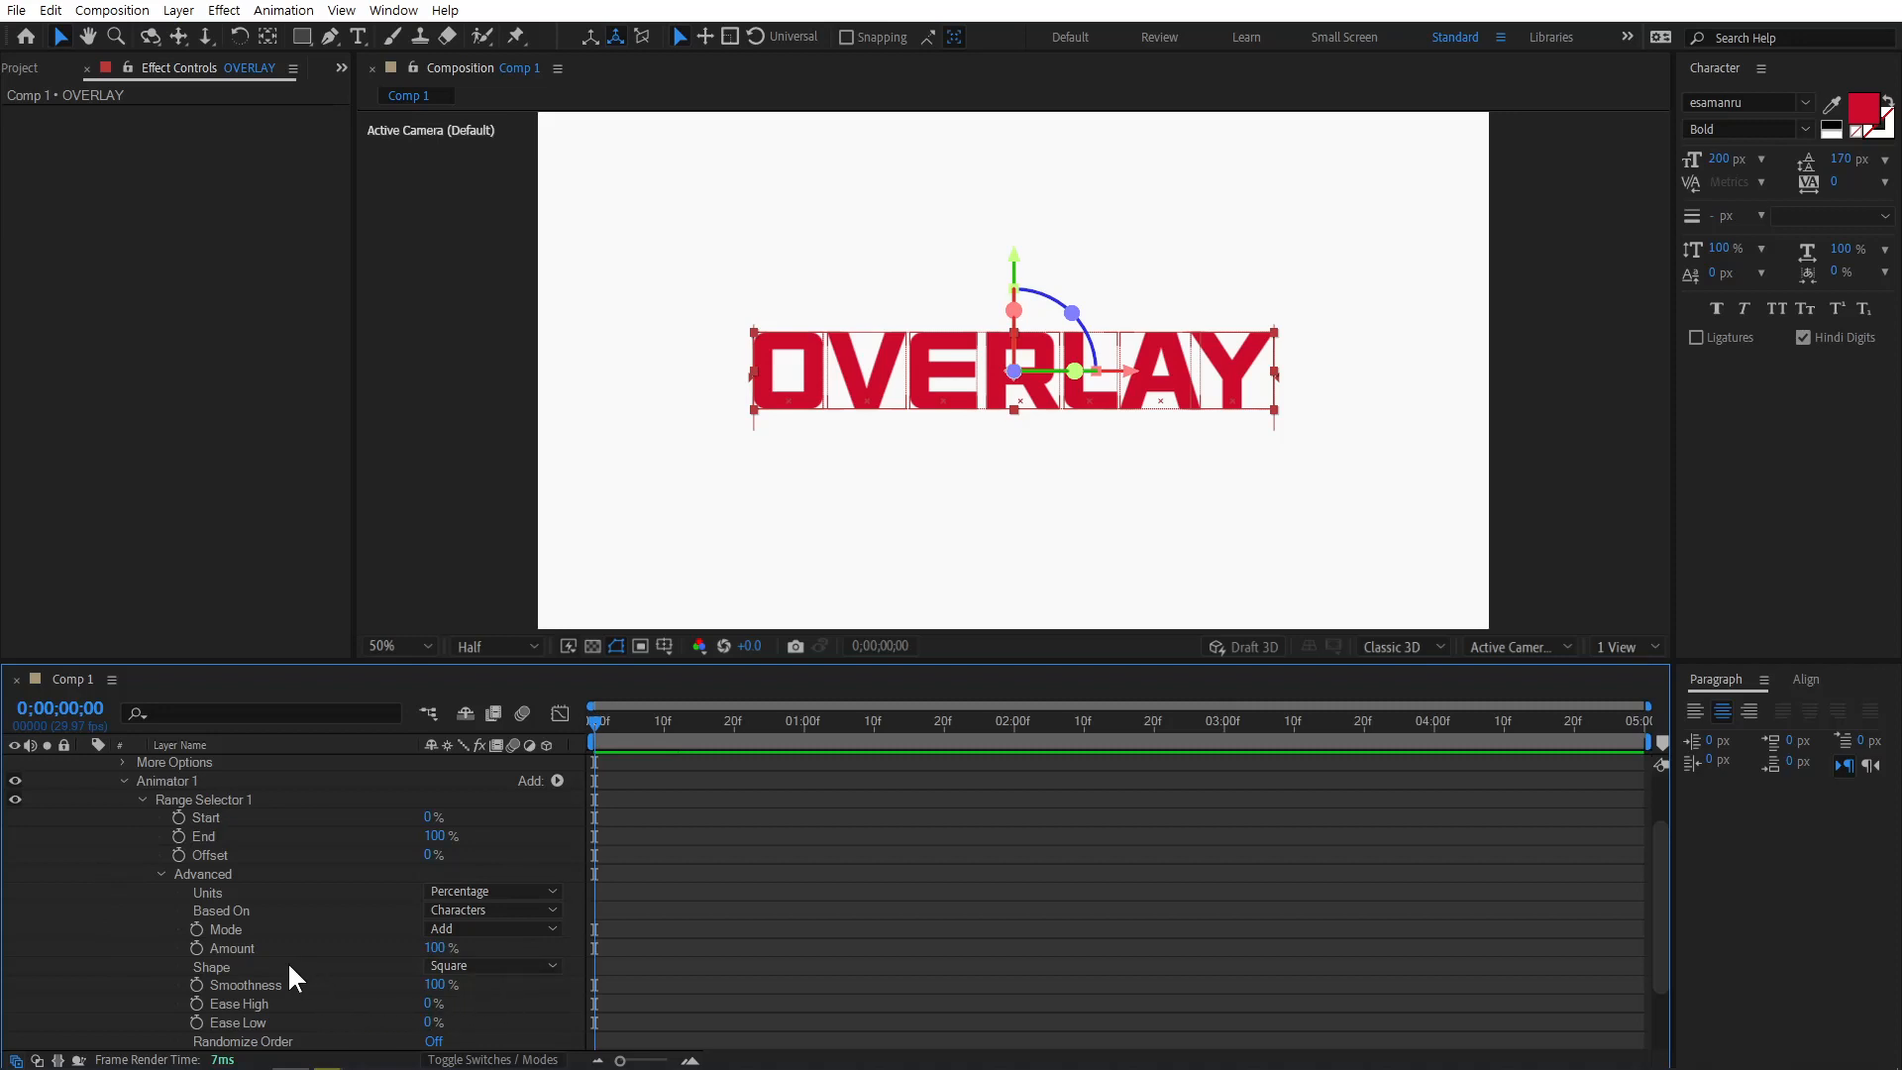
pyautogui.click(251, 967)
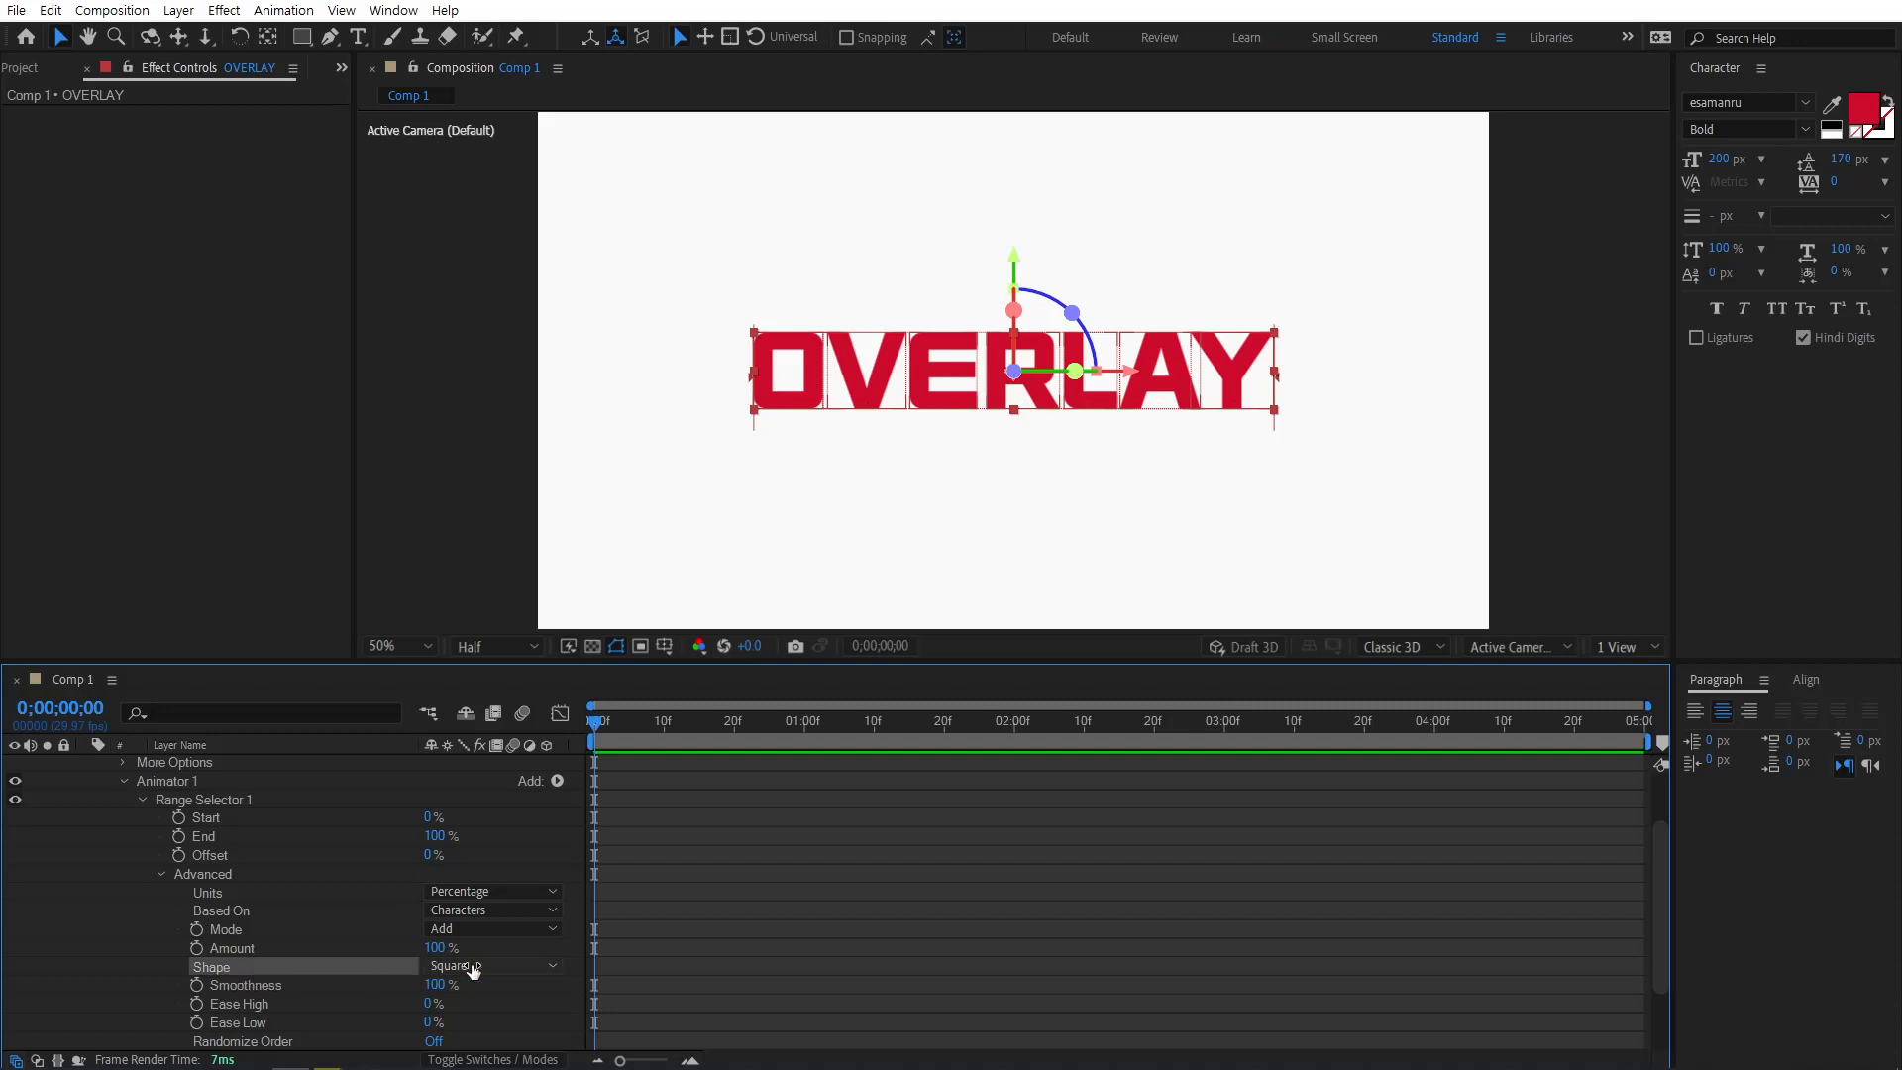
pyautogui.click(509, 965)
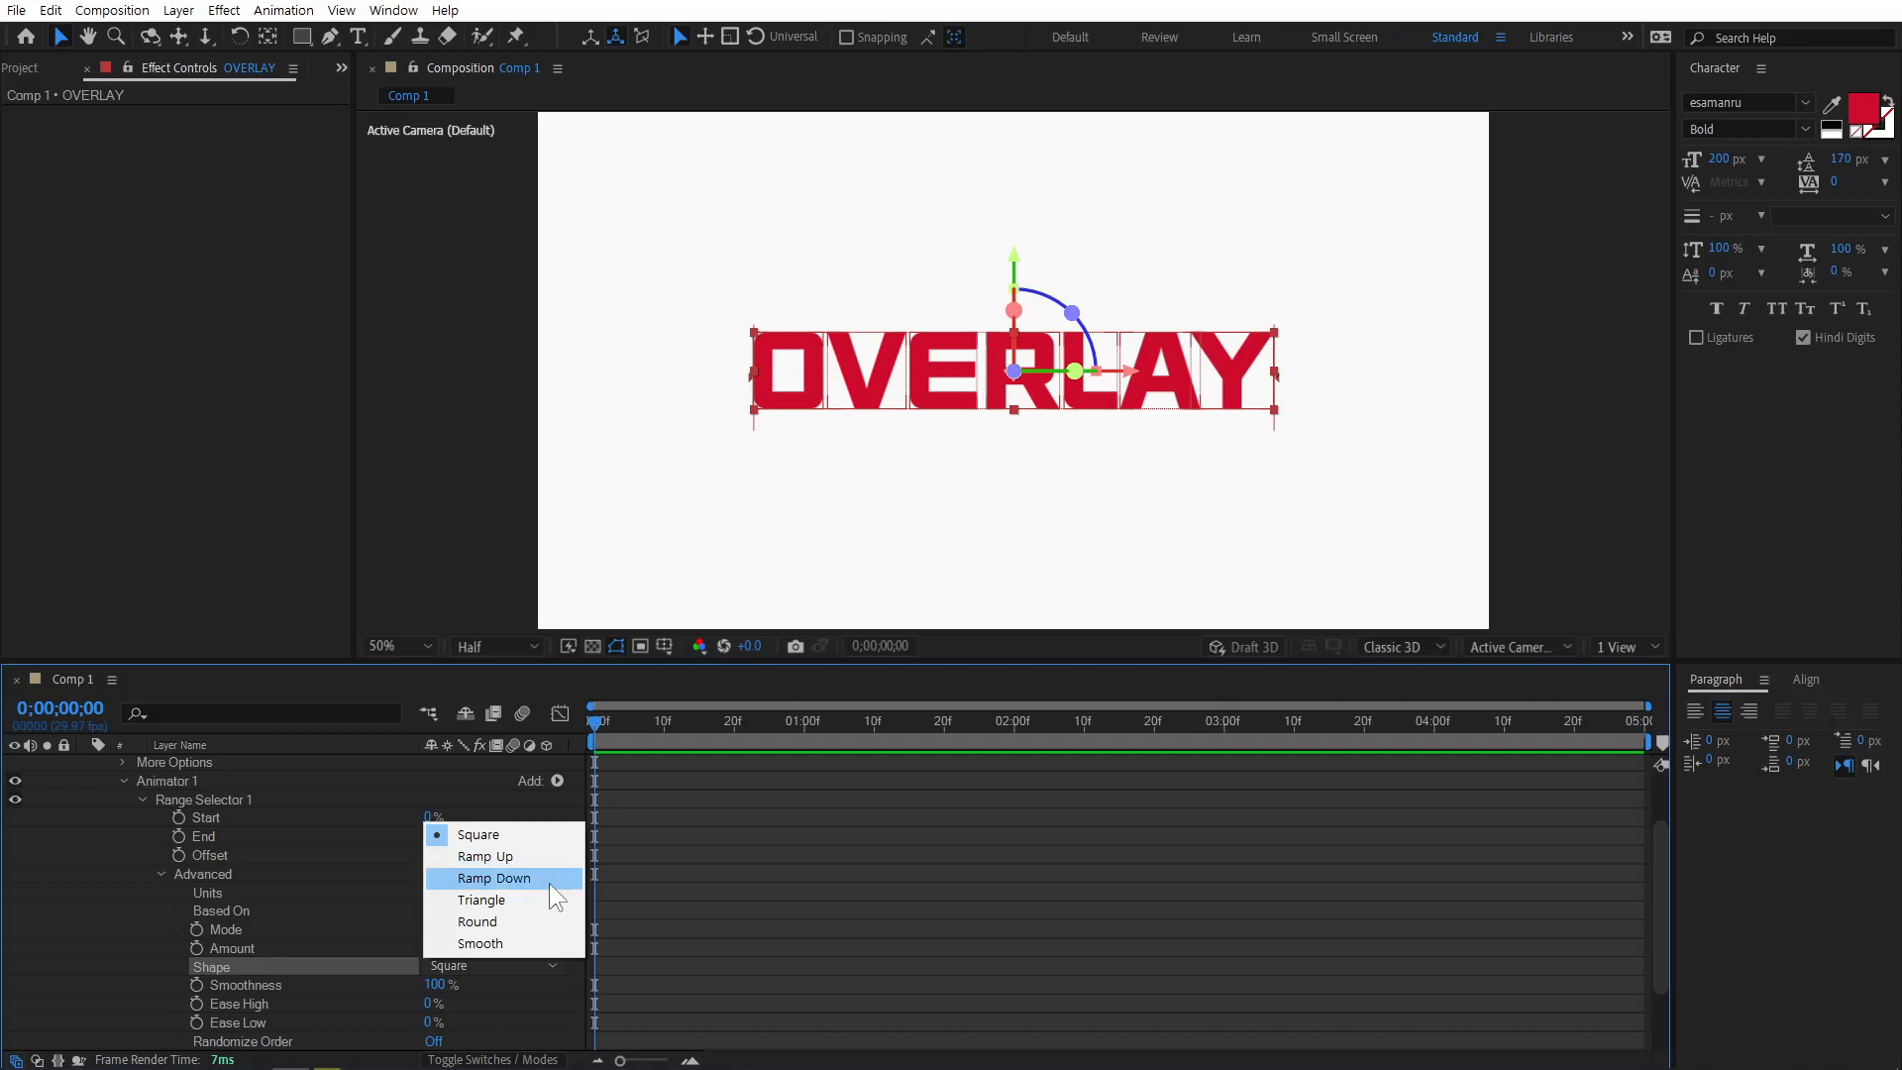
pyautogui.click(537, 853)
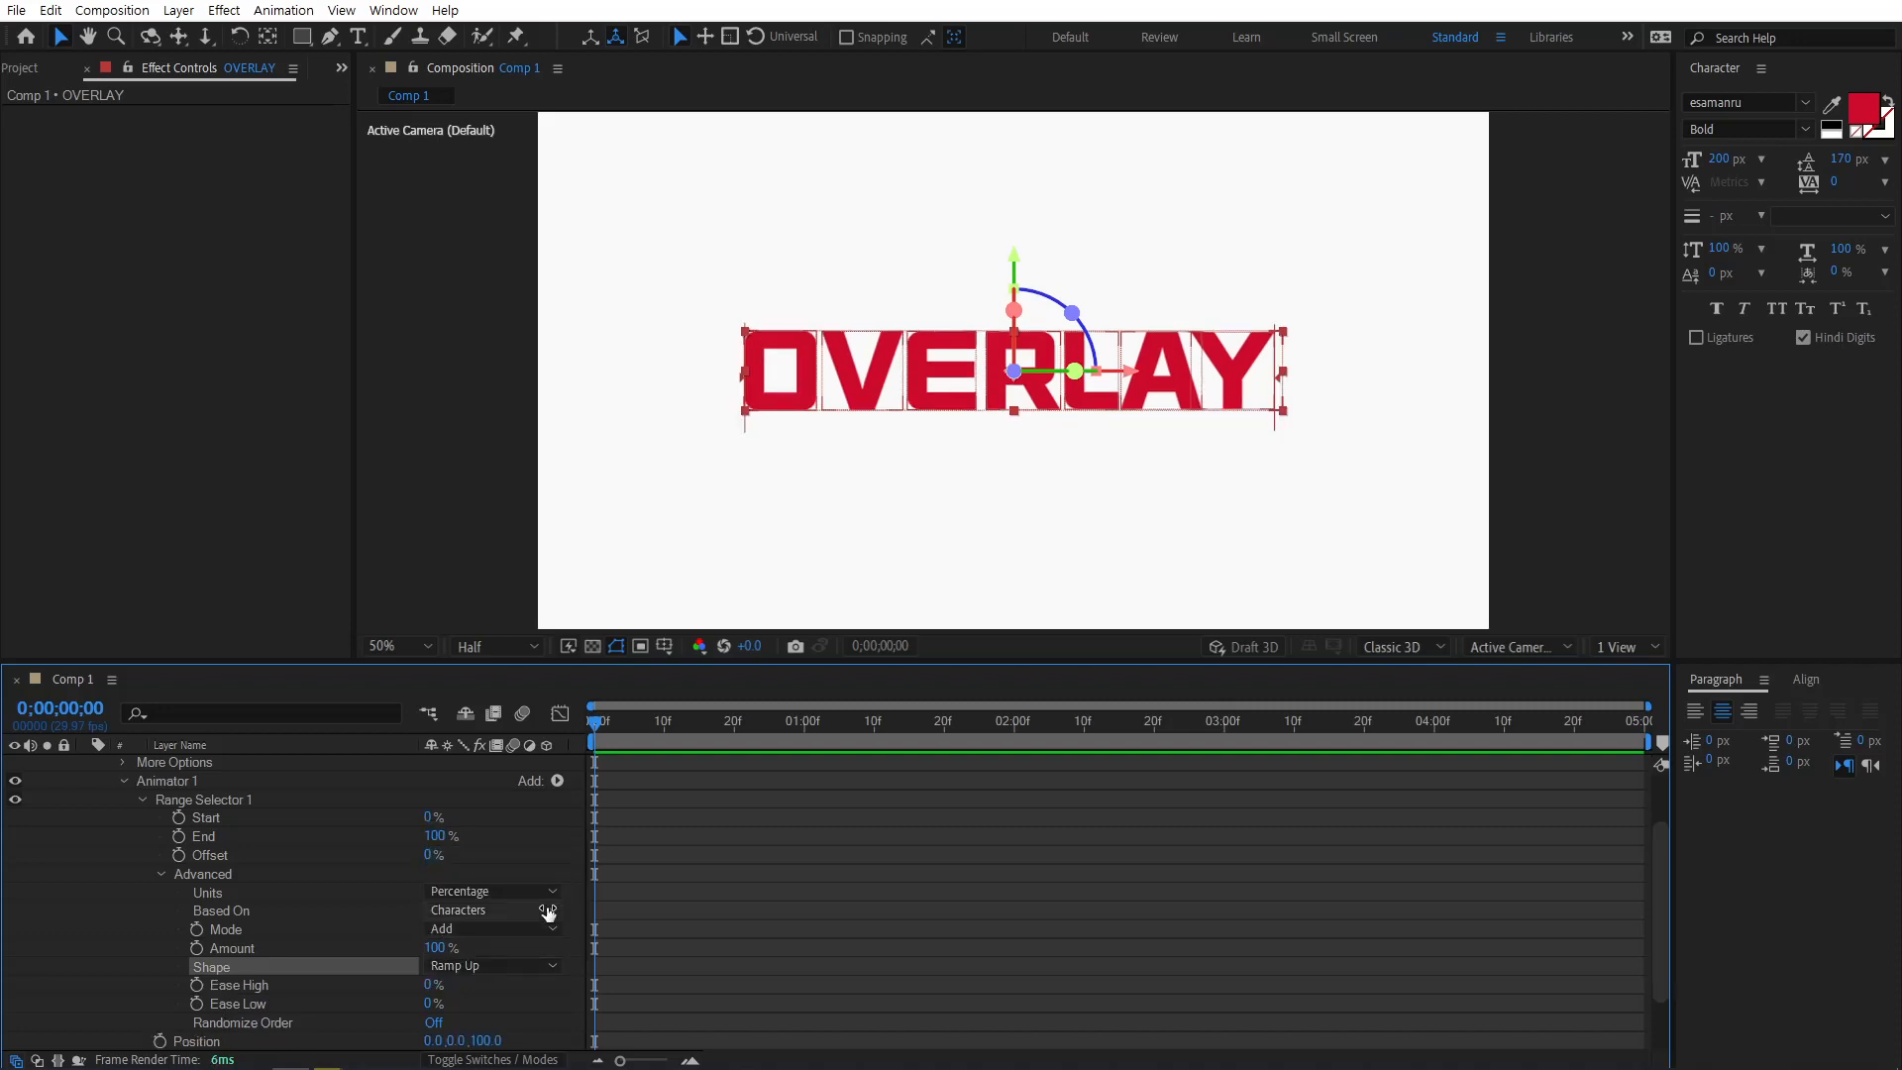
pyautogui.click(124, 780)
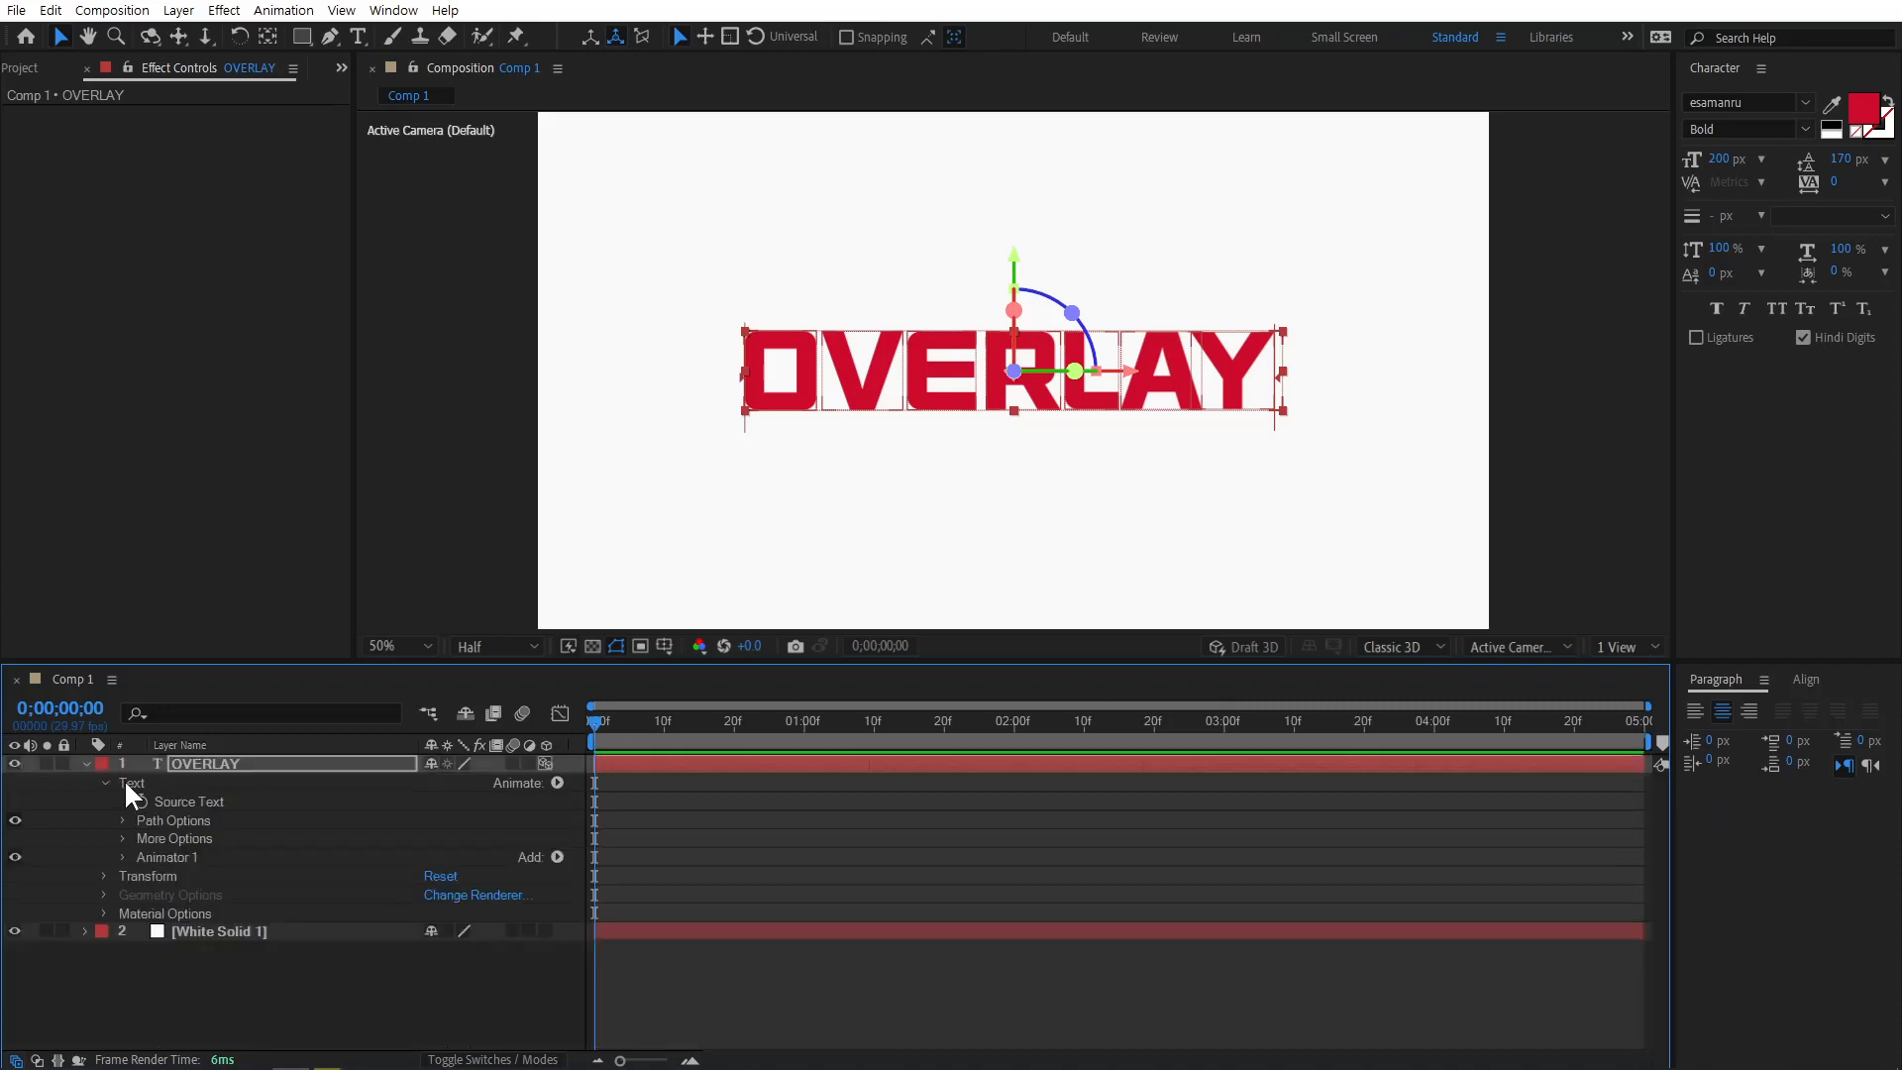
# Add a separate Tracking animator to the OVERLAY text.
pyautogui.click(191, 858)
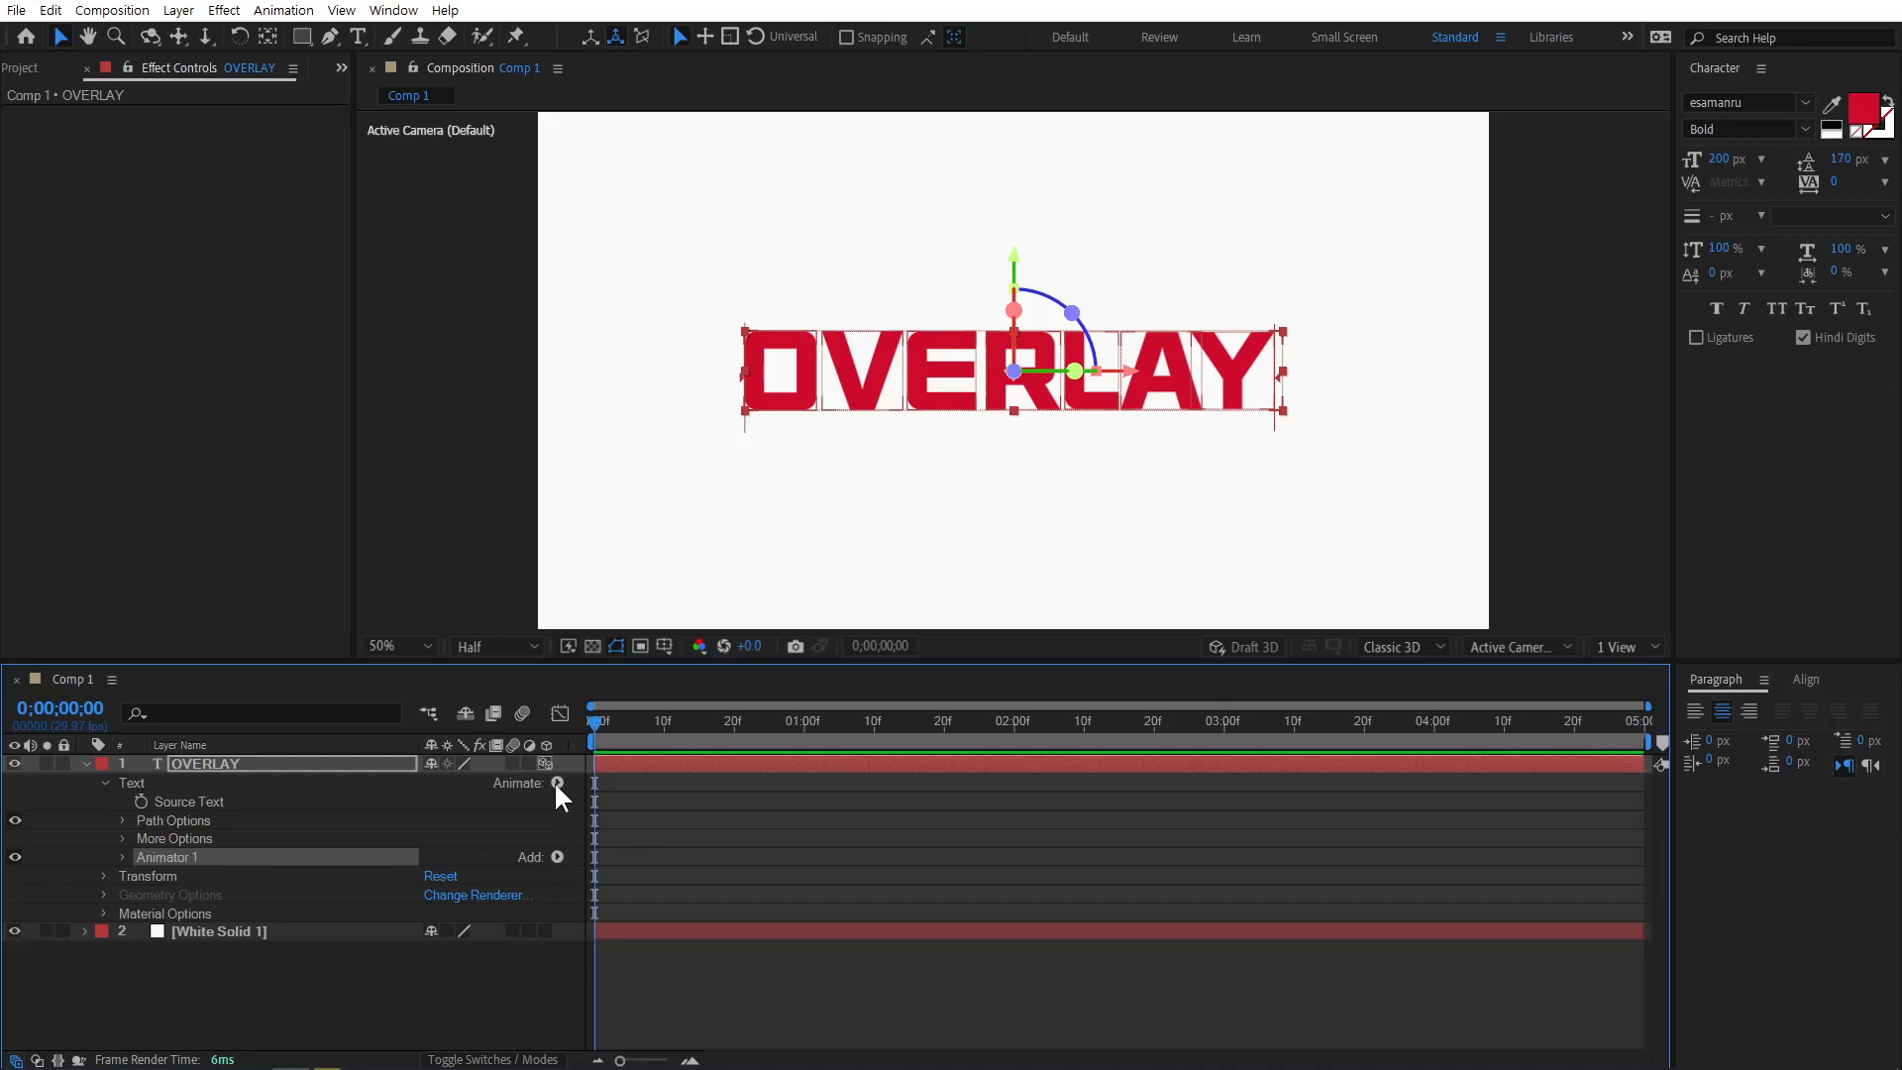
pyautogui.click(200, 784)
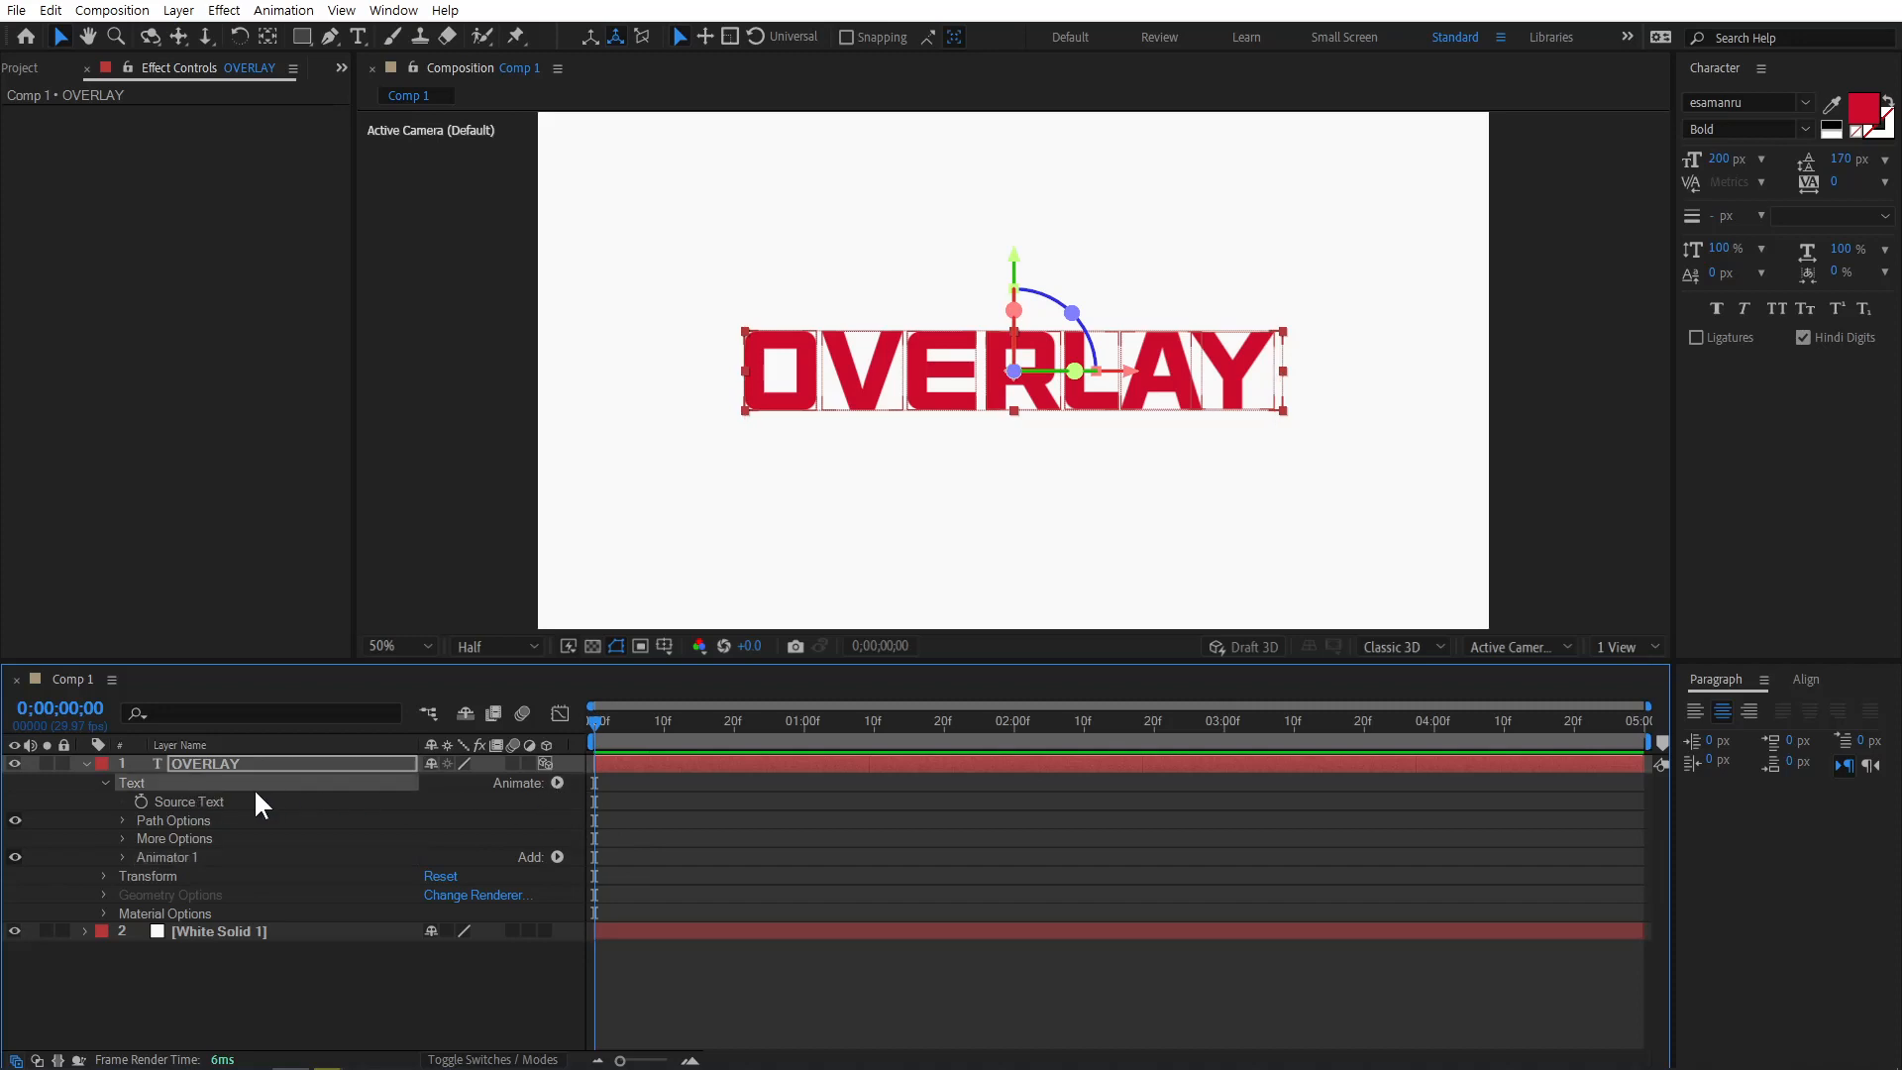
pyautogui.click(558, 783)
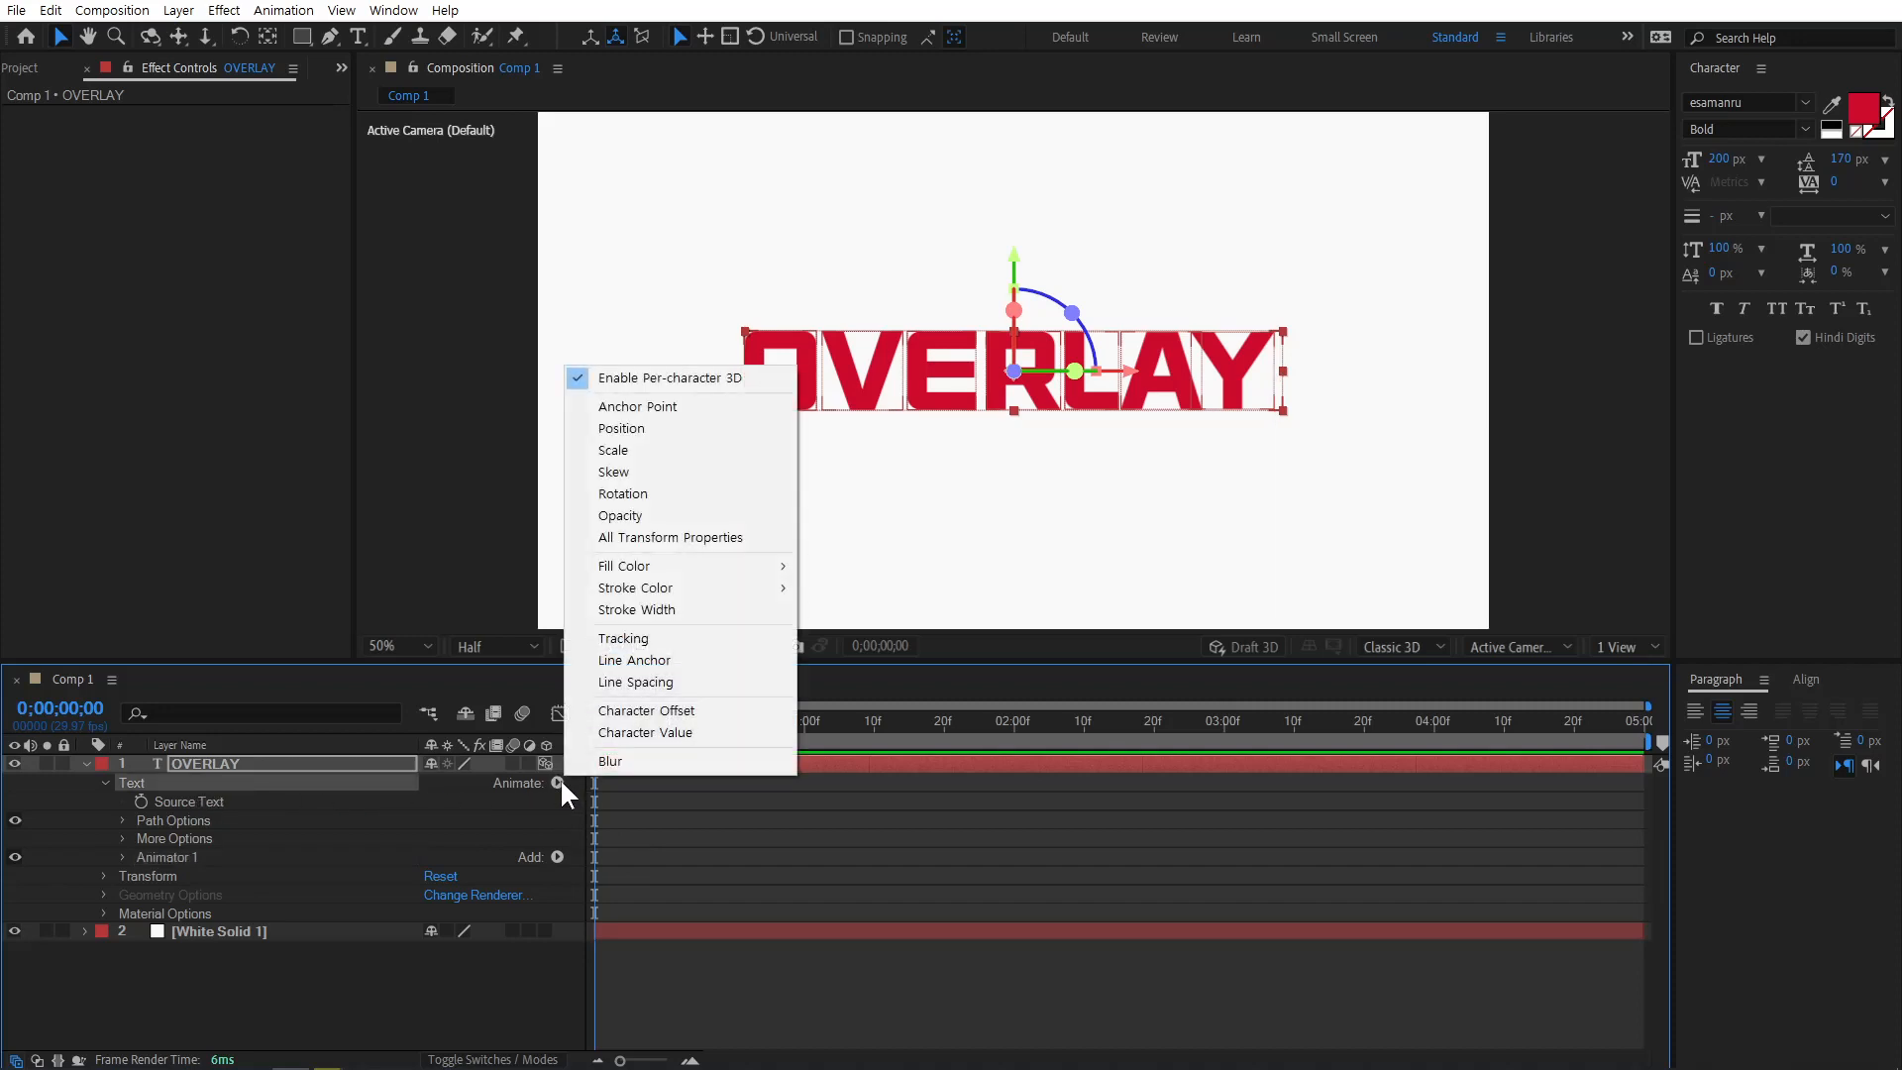
pyautogui.click(681, 638)
# Keyframe Animator 2's Tracking Amount at -50 at 0;00;00;20.
pyautogui.click(732, 723)
pyautogui.click(607, 927)
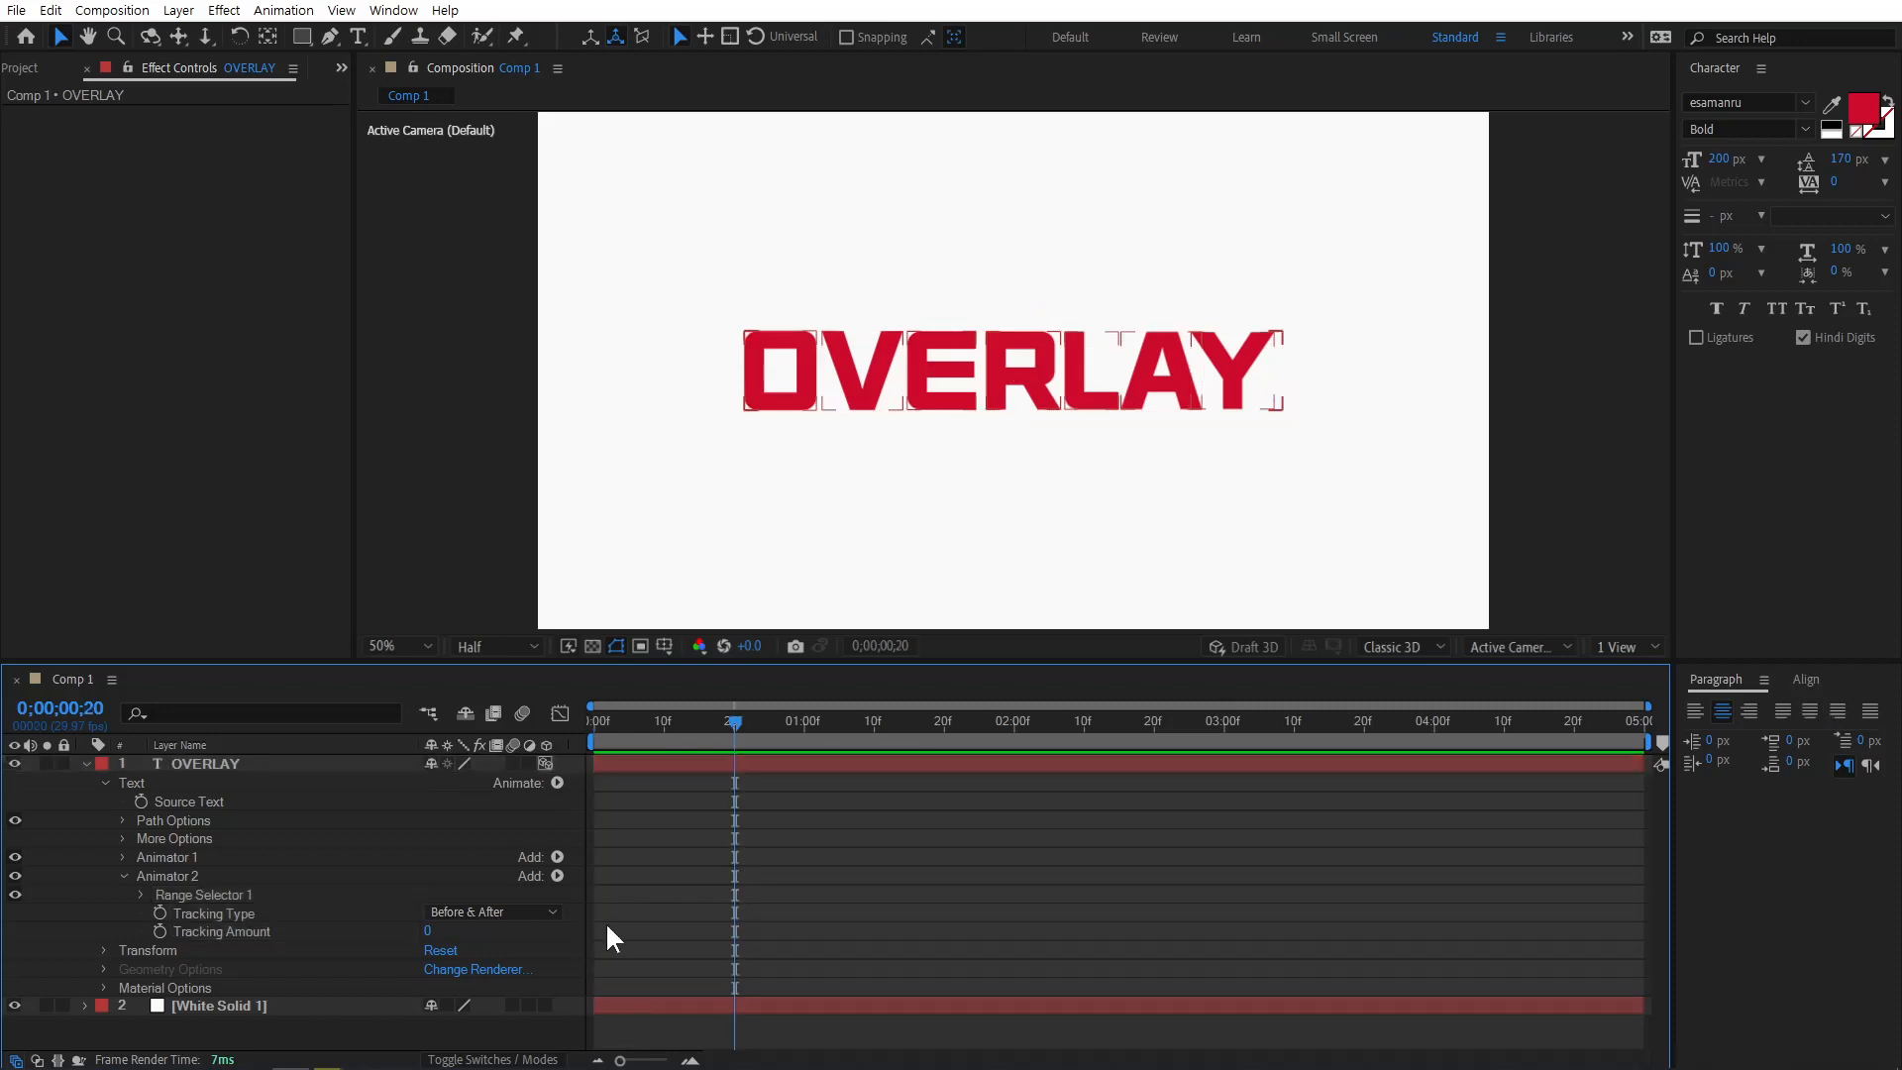
pyautogui.click(160, 931)
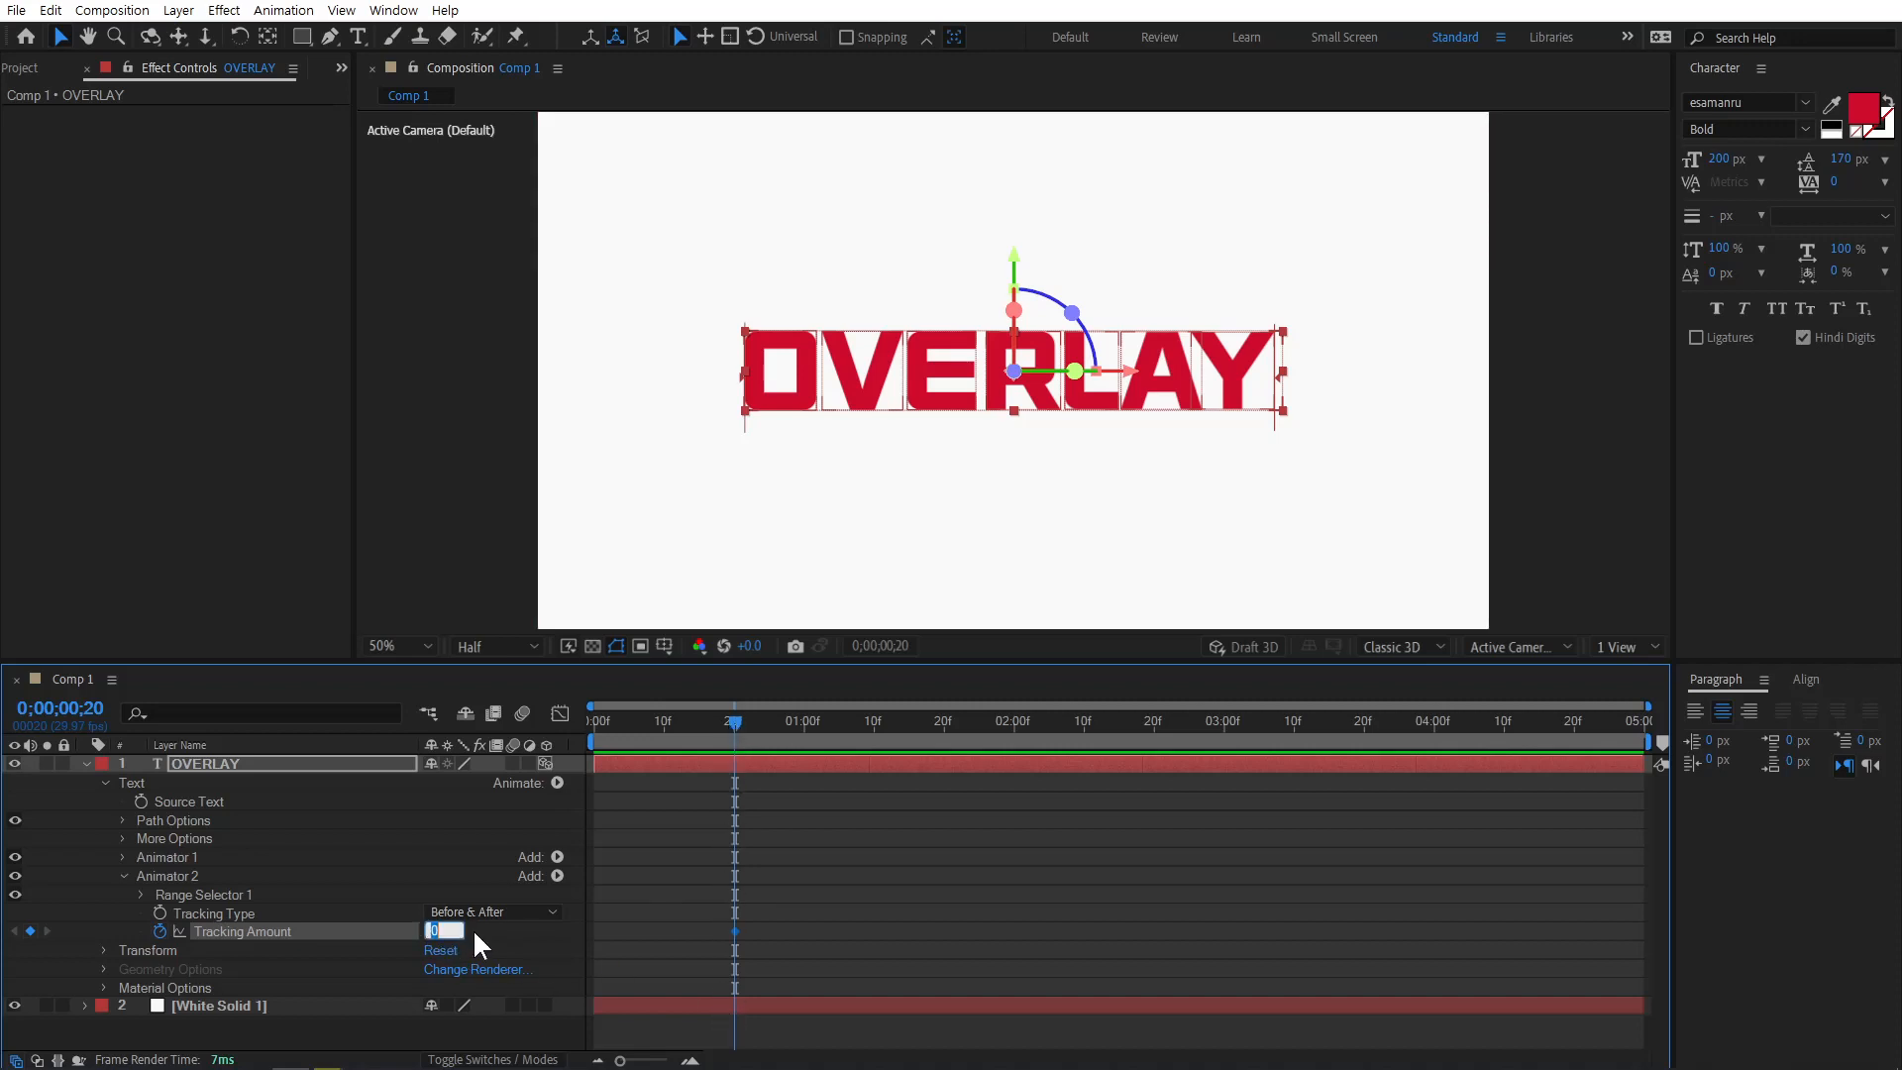
pyautogui.write('-50')
pyautogui.press('Return')
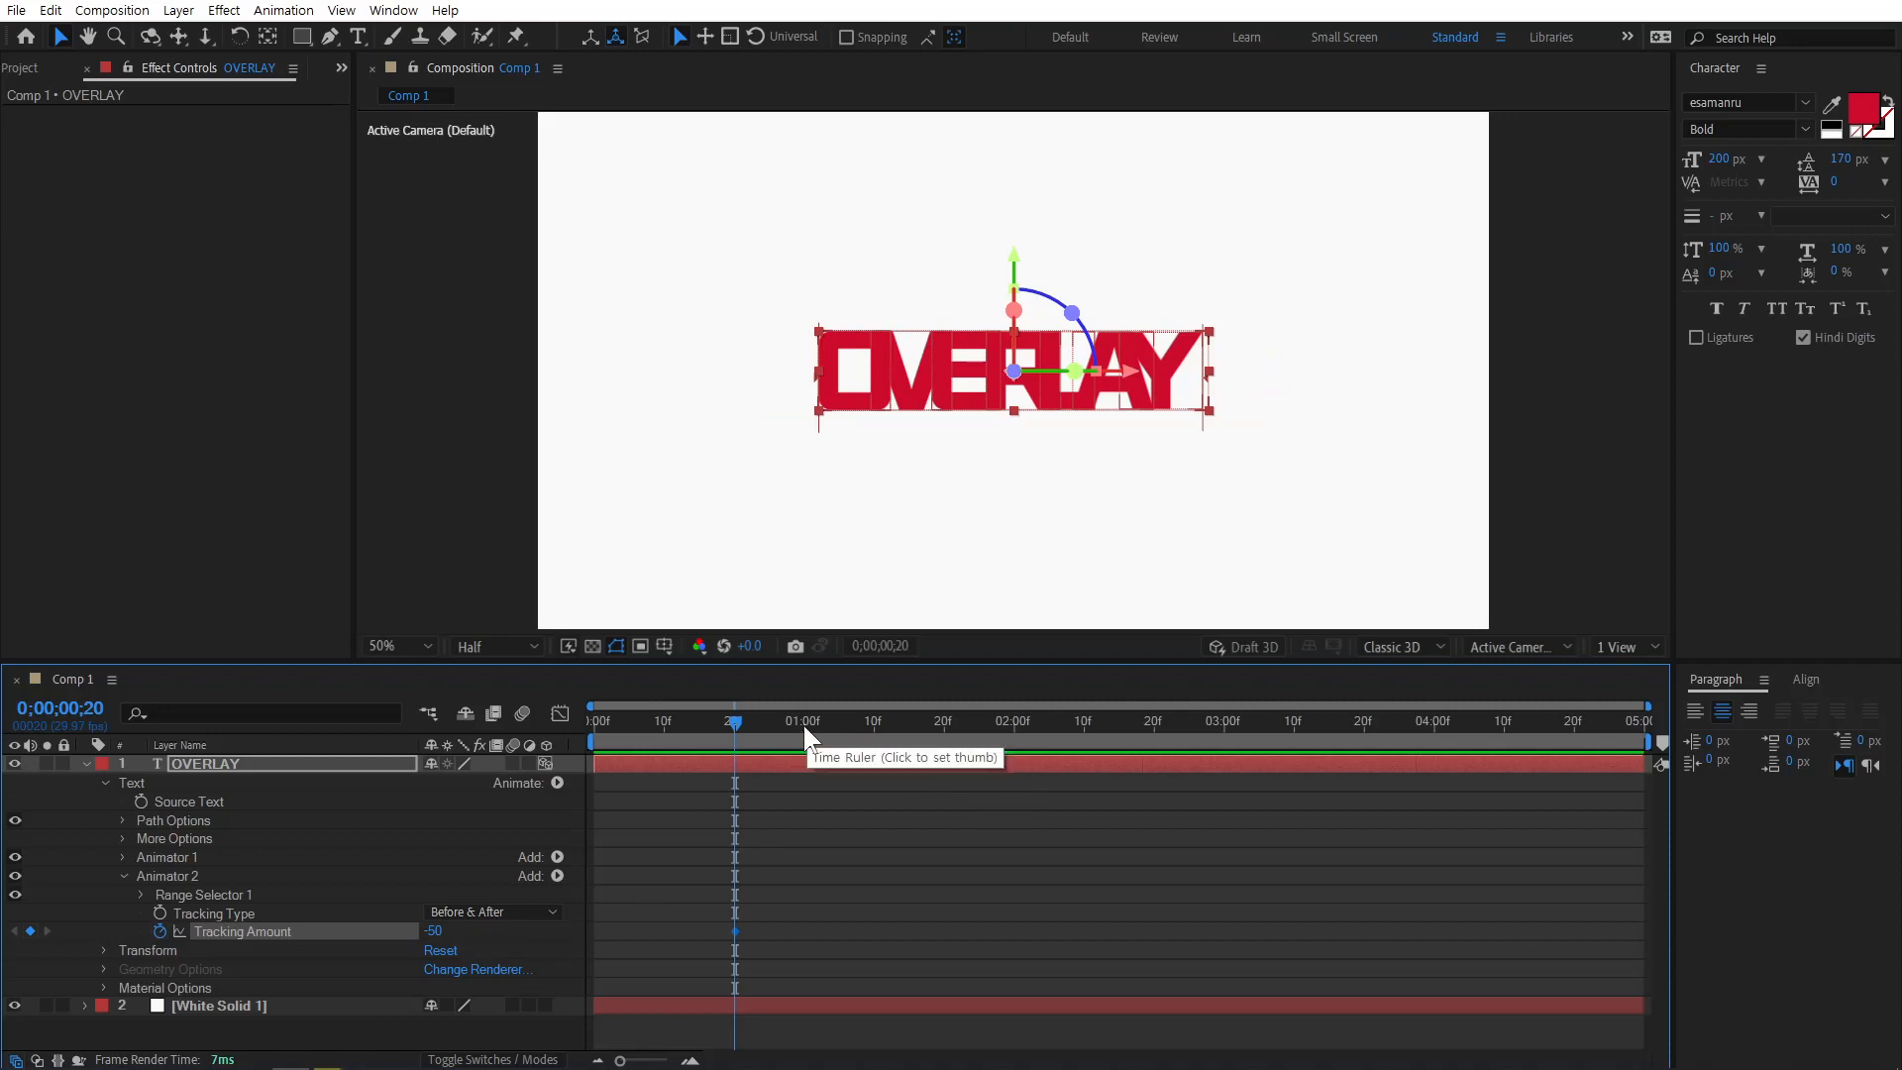
# Add Tracking Amount keyframes of 20 at 0;00;01;00 and 70 at 0;00;04;00.
pyautogui.click(802, 723)
pyautogui.click(438, 932)
pyautogui.write('20')
pyautogui.press('Return')
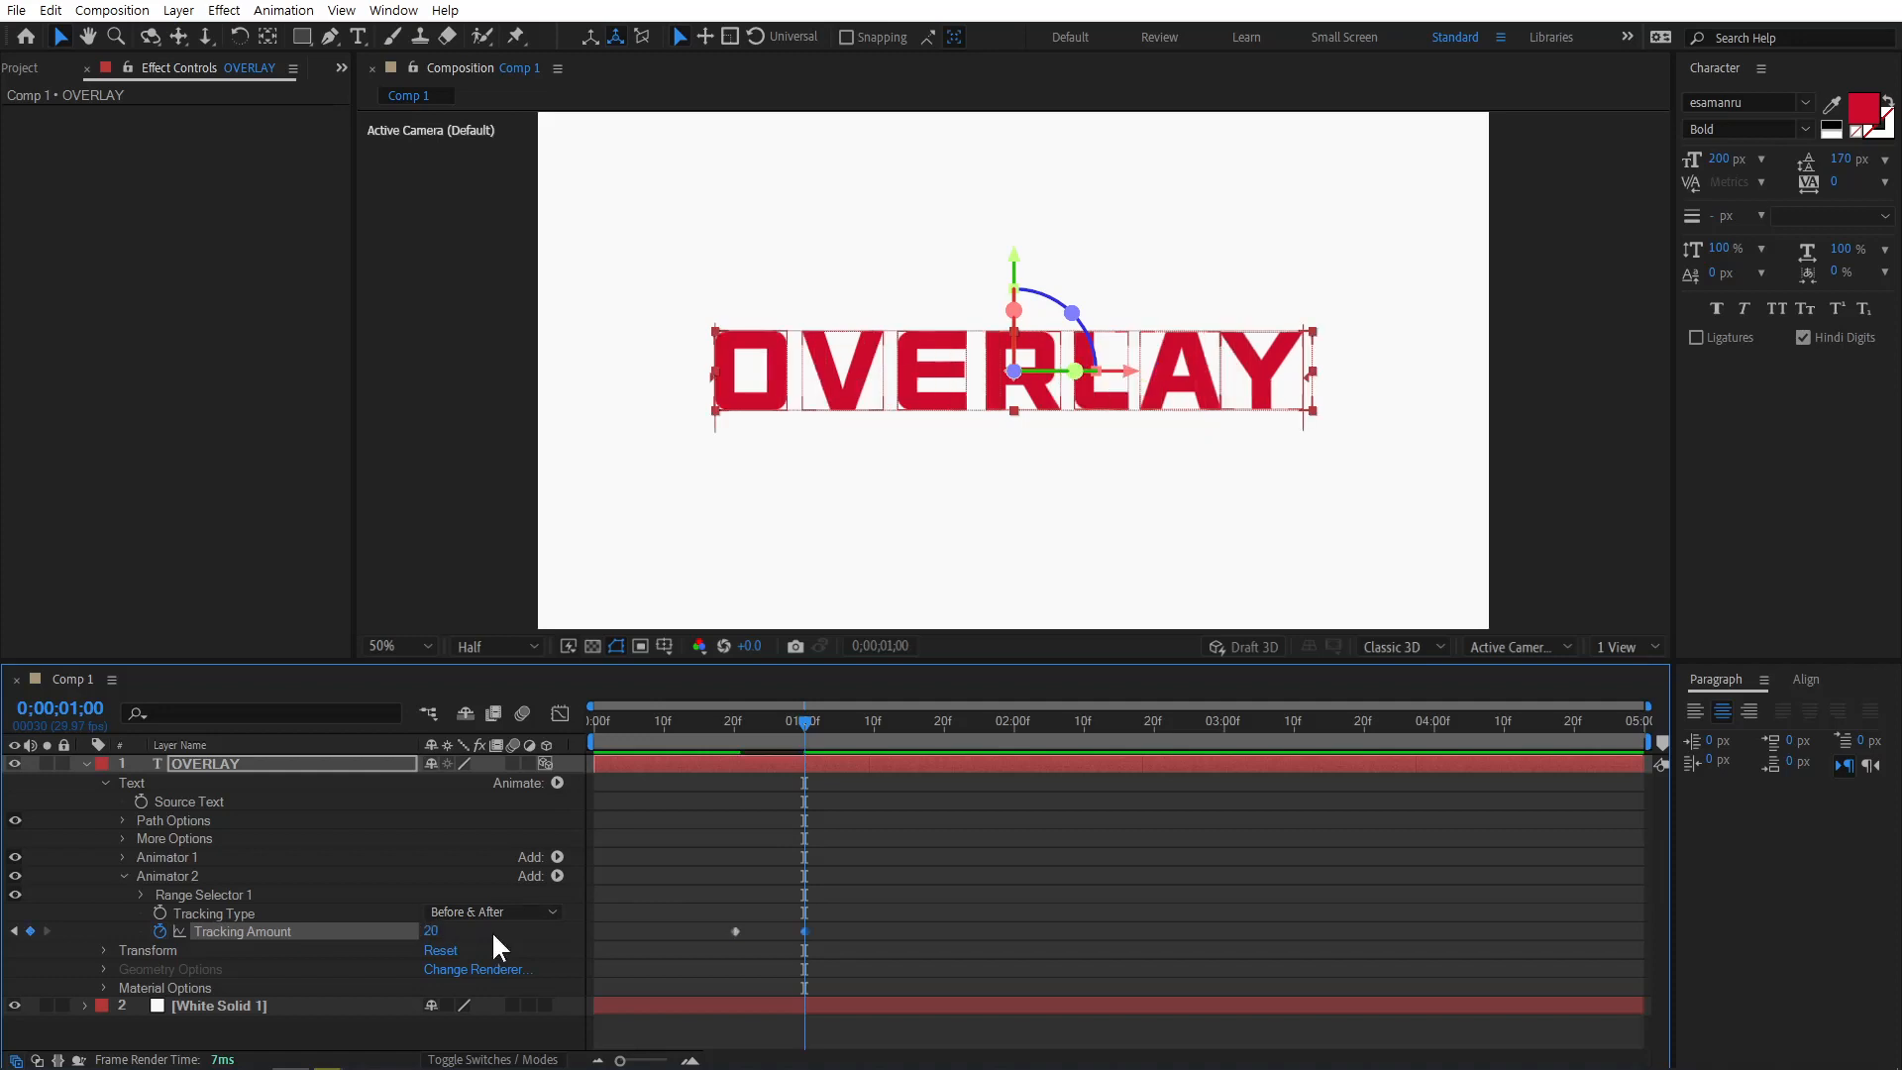
pyautogui.moveTo(691, 742); pyautogui.dragTo(1436, 799)
pyautogui.click(434, 932)
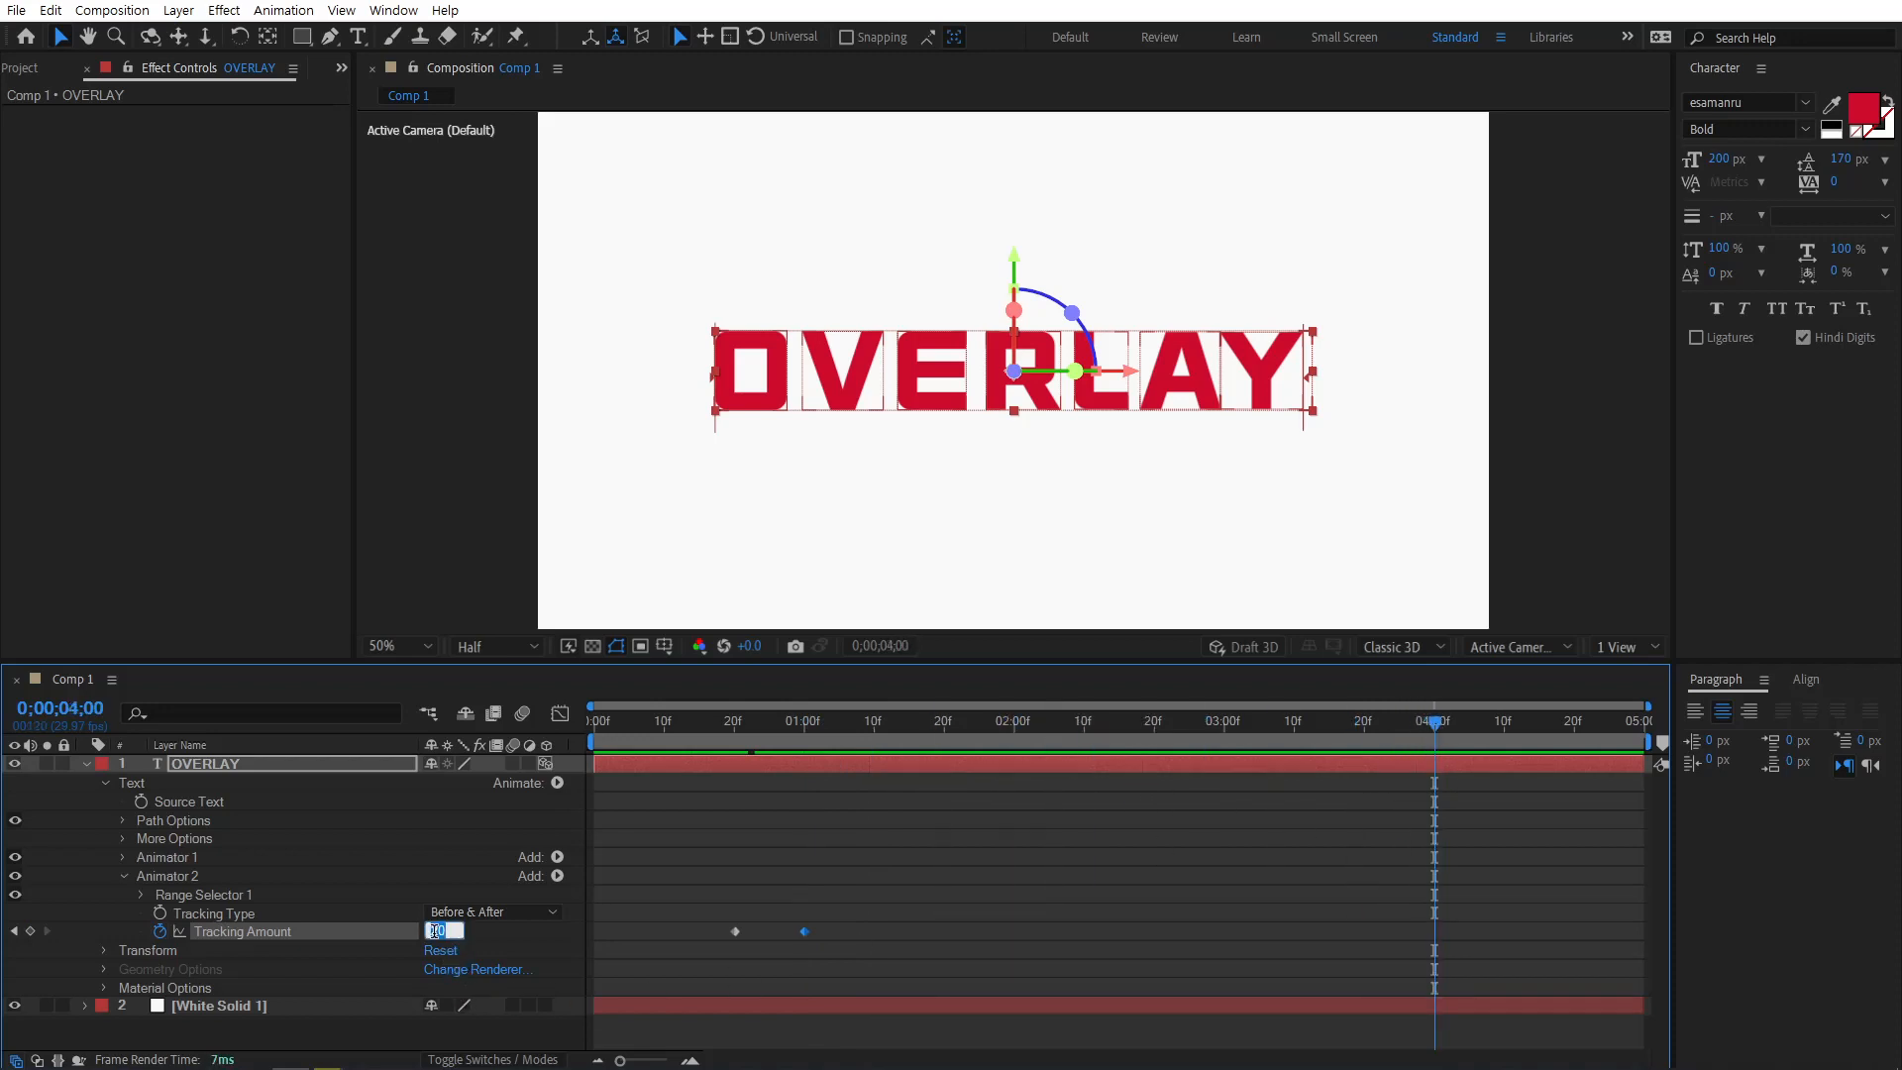
pyautogui.write('70')
pyautogui.press('Return')
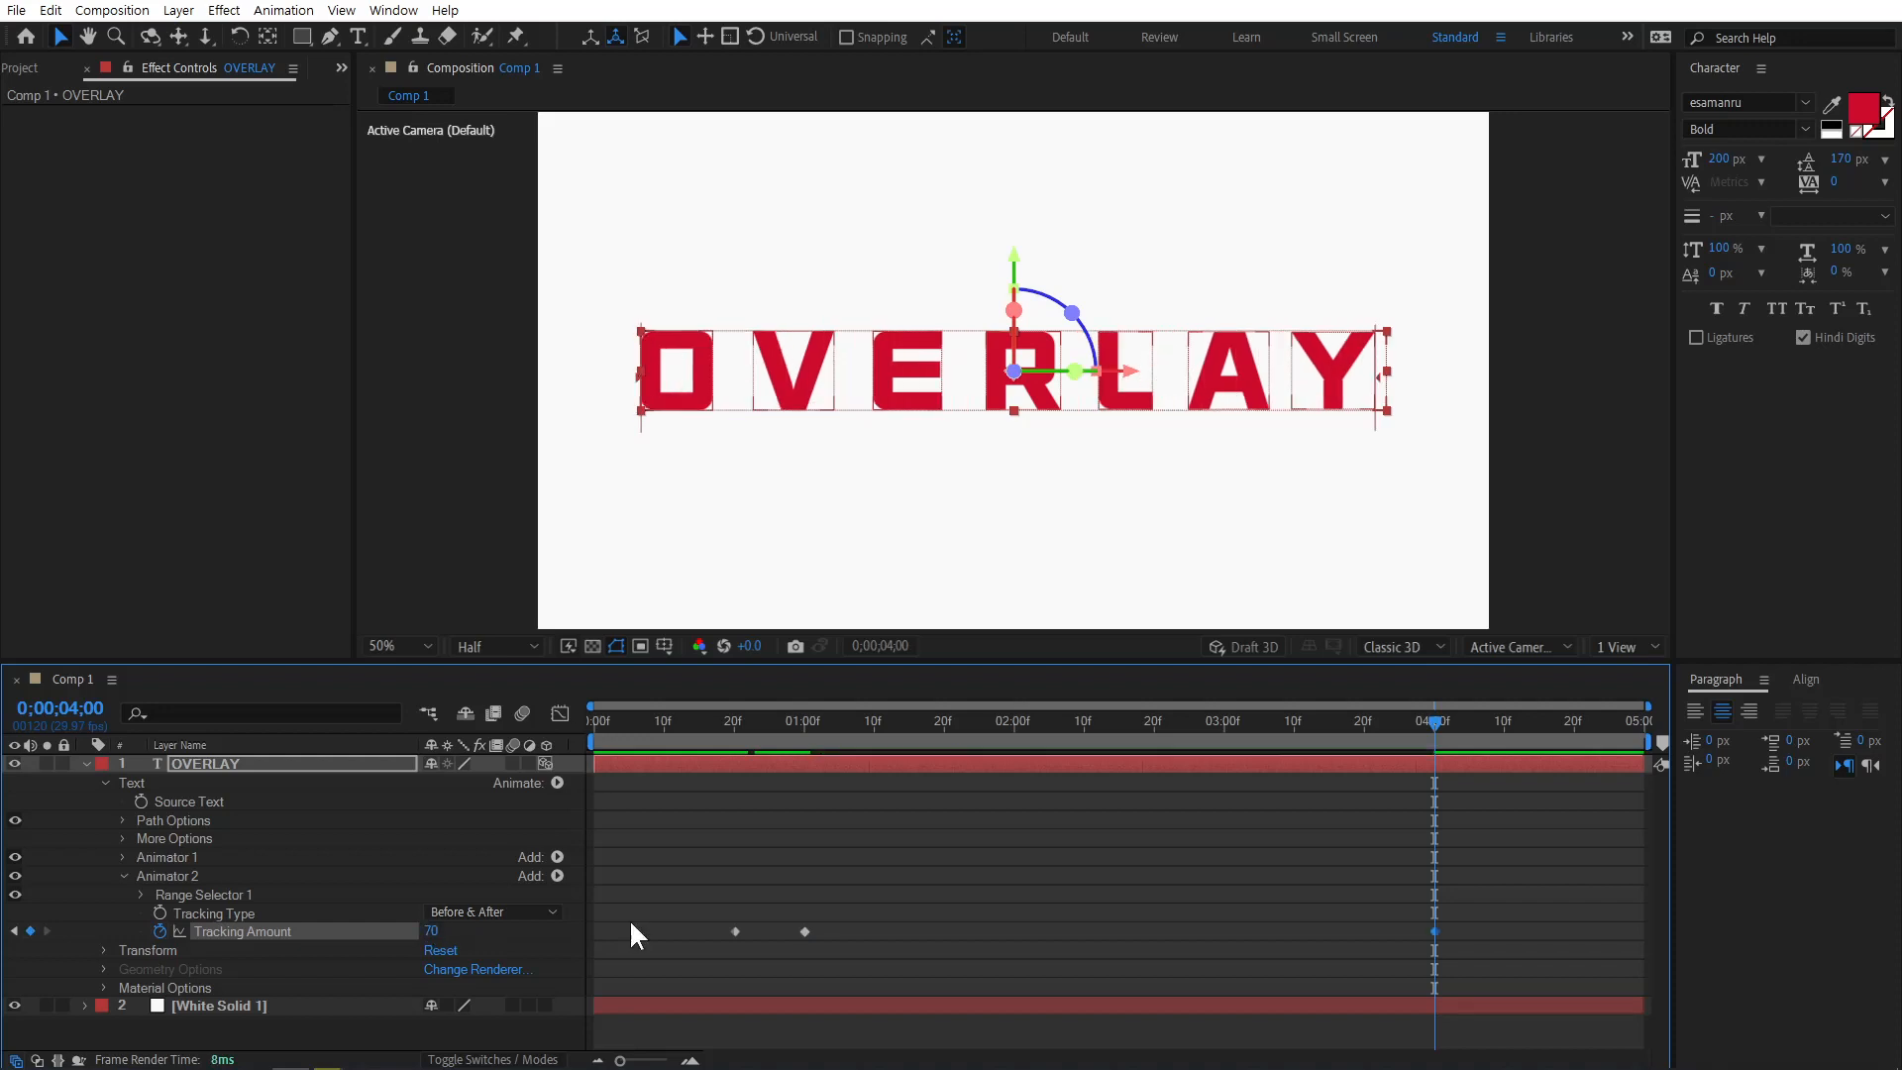
# Apply Easy Ease to all three Tracking Amount keyframes and scrub through the animation to check it.
pyautogui.click(1149, 900)
pyautogui.moveTo(1477, 865); pyautogui.dragTo(690, 949)
pyautogui.press('F9')
pyautogui.click(773, 910)
pyautogui.moveTo(662, 720); pyautogui.dragTo(1372, 759)
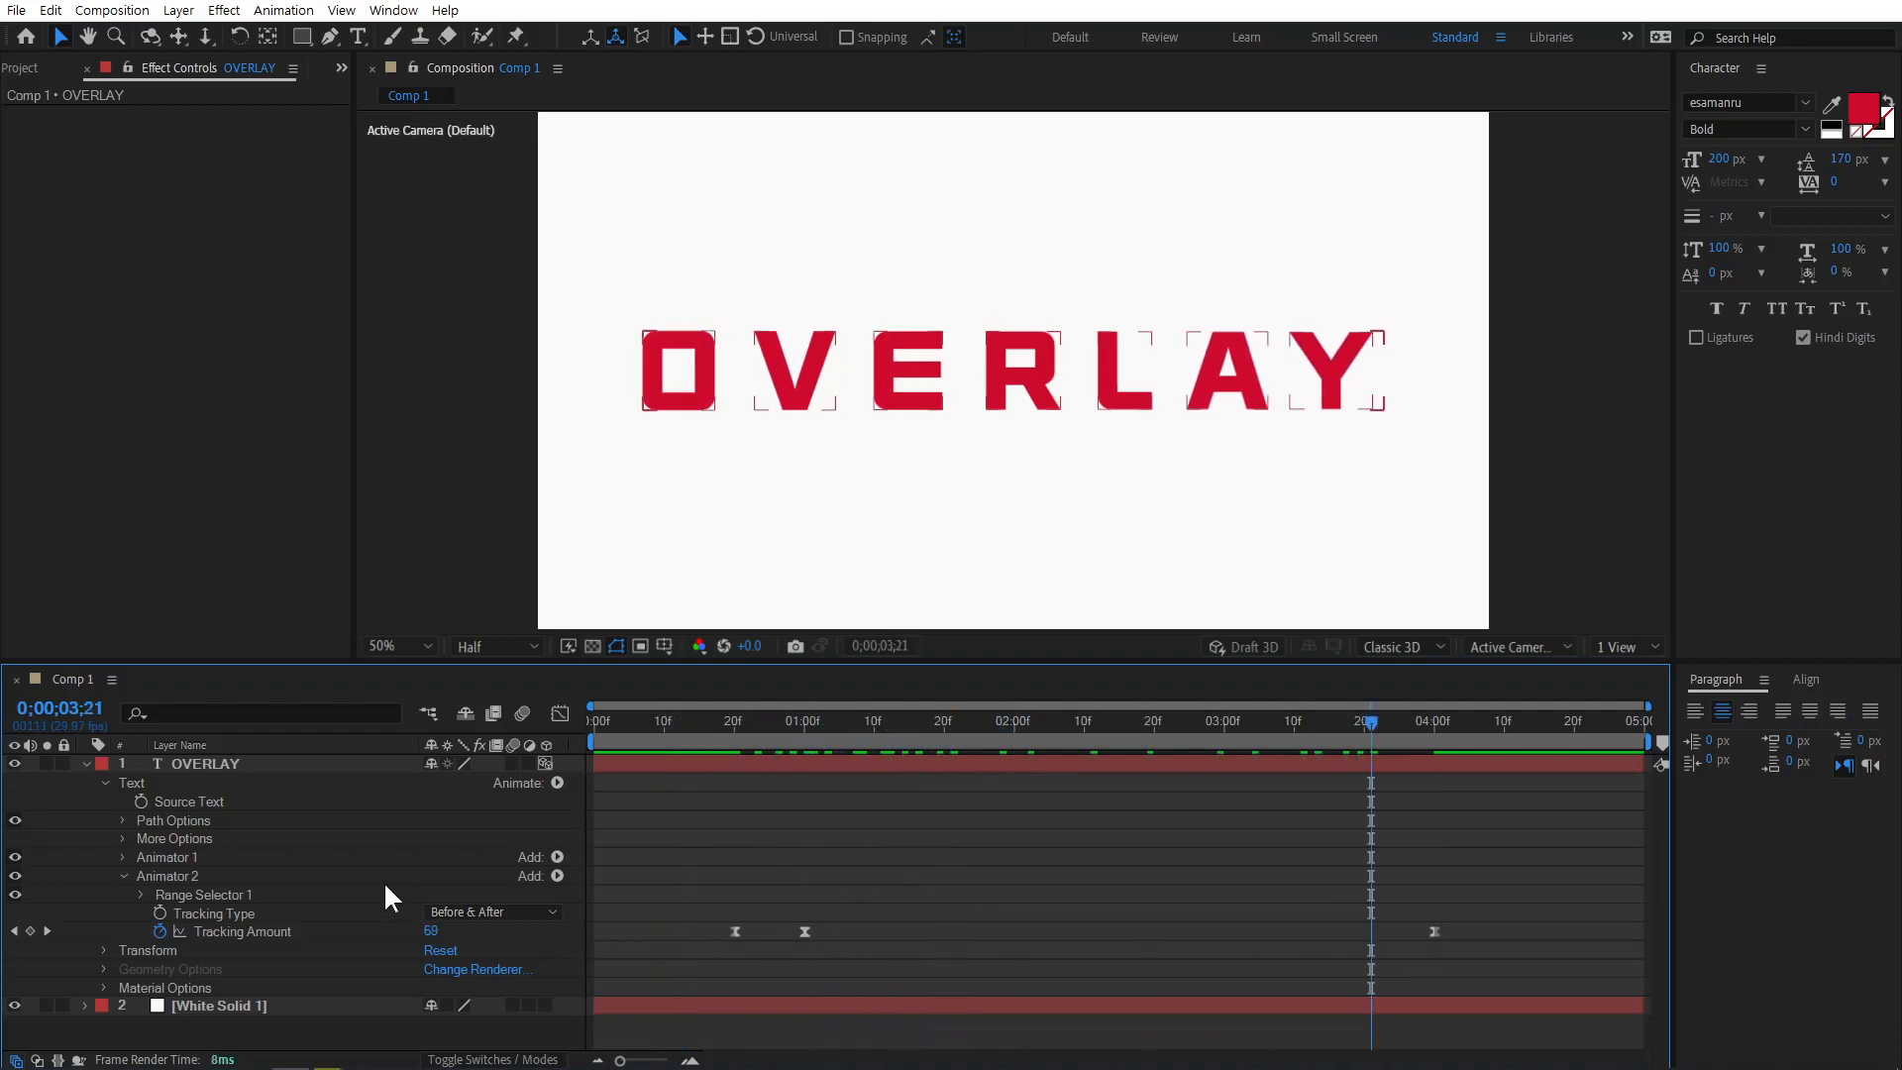
# Add a separate Position animator to the OVERLAY text at 0;00;00;20.
pyautogui.click(126, 876)
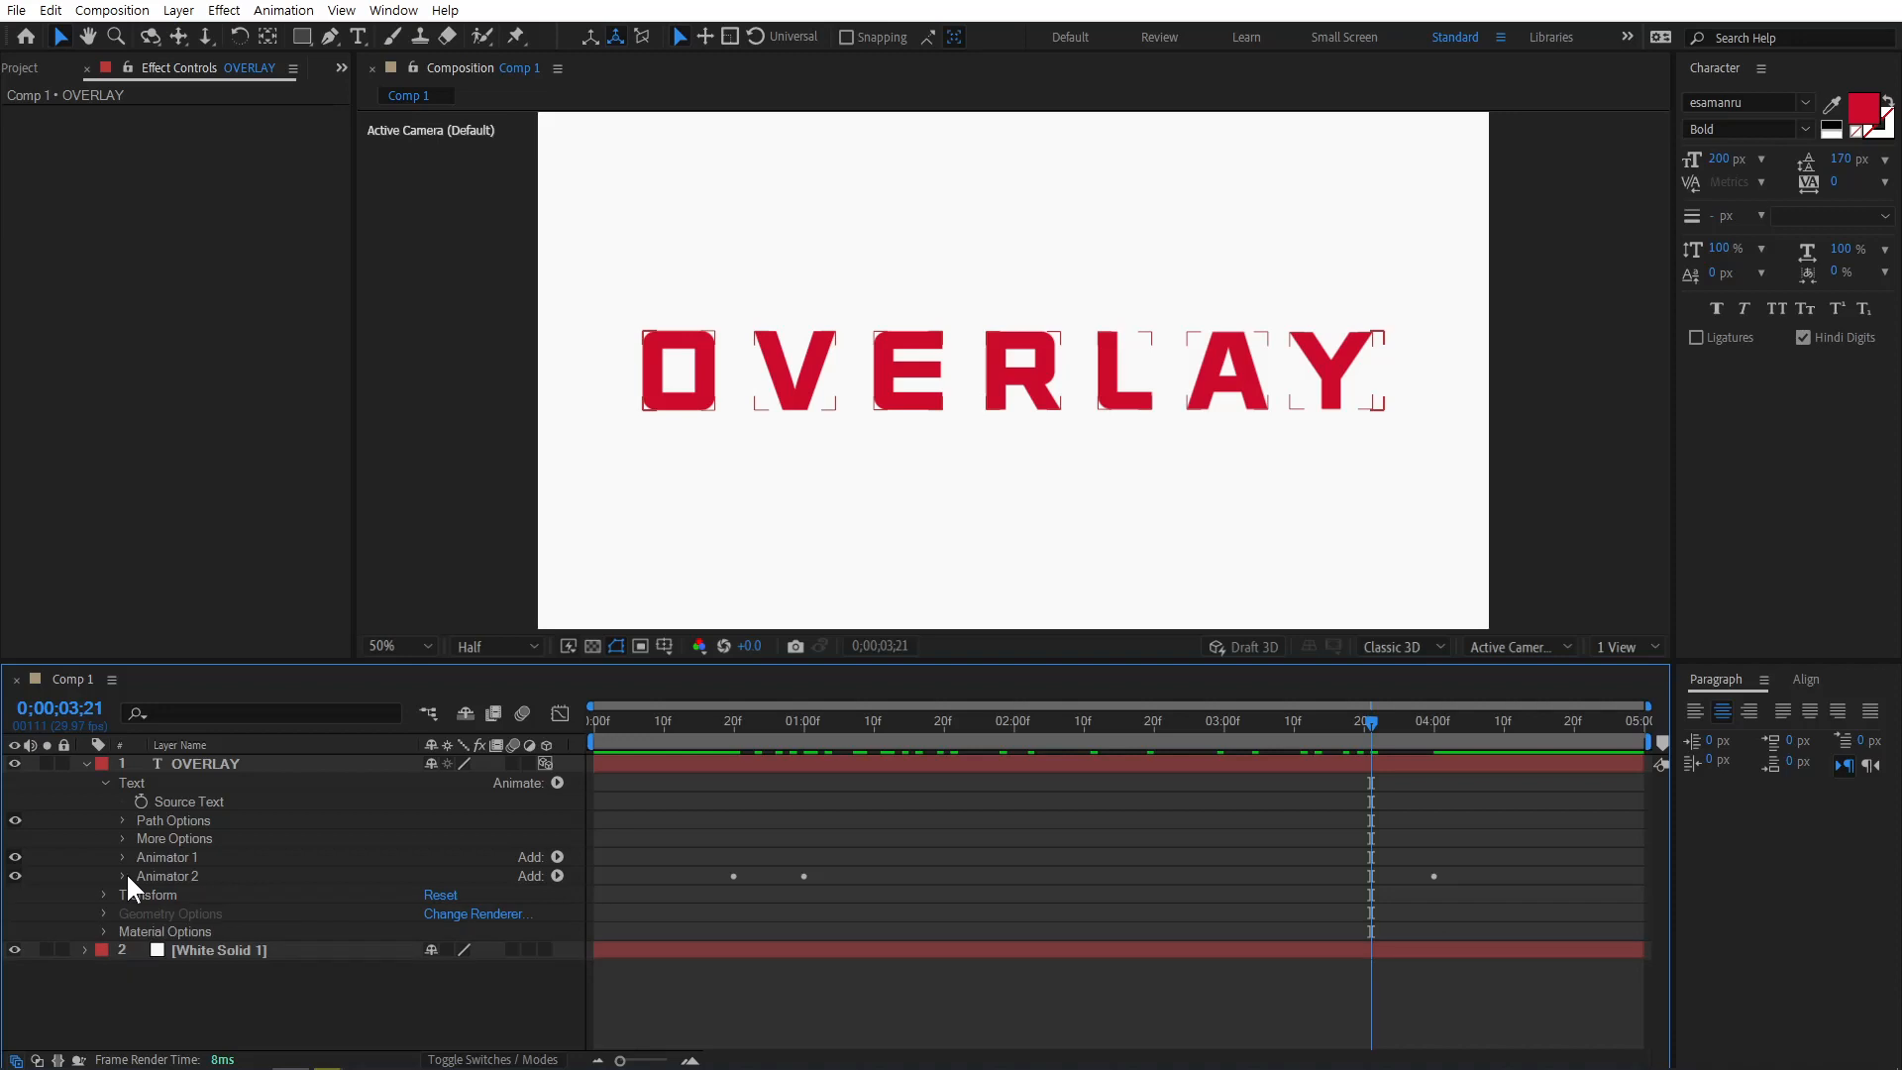
pyautogui.click(707, 739)
pyautogui.click(734, 715)
pyautogui.click(282, 765)
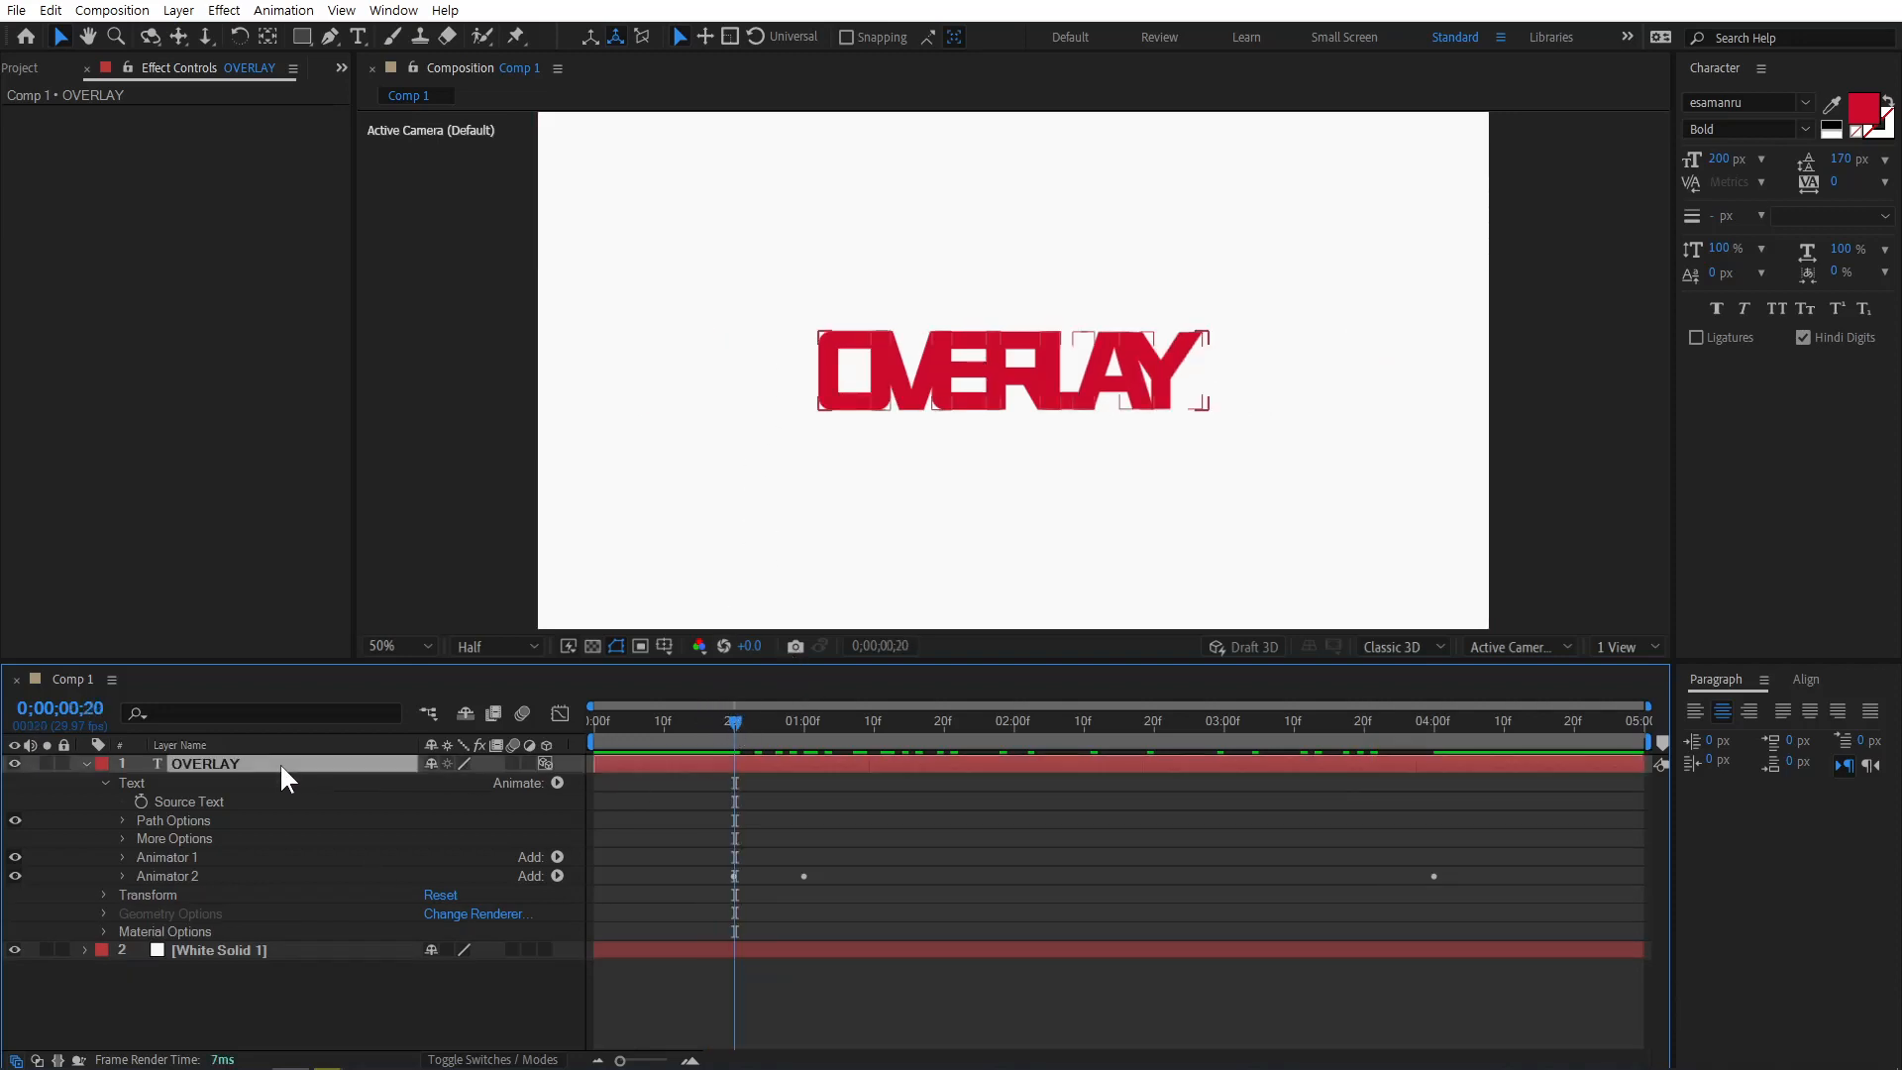
pyautogui.click(556, 782)
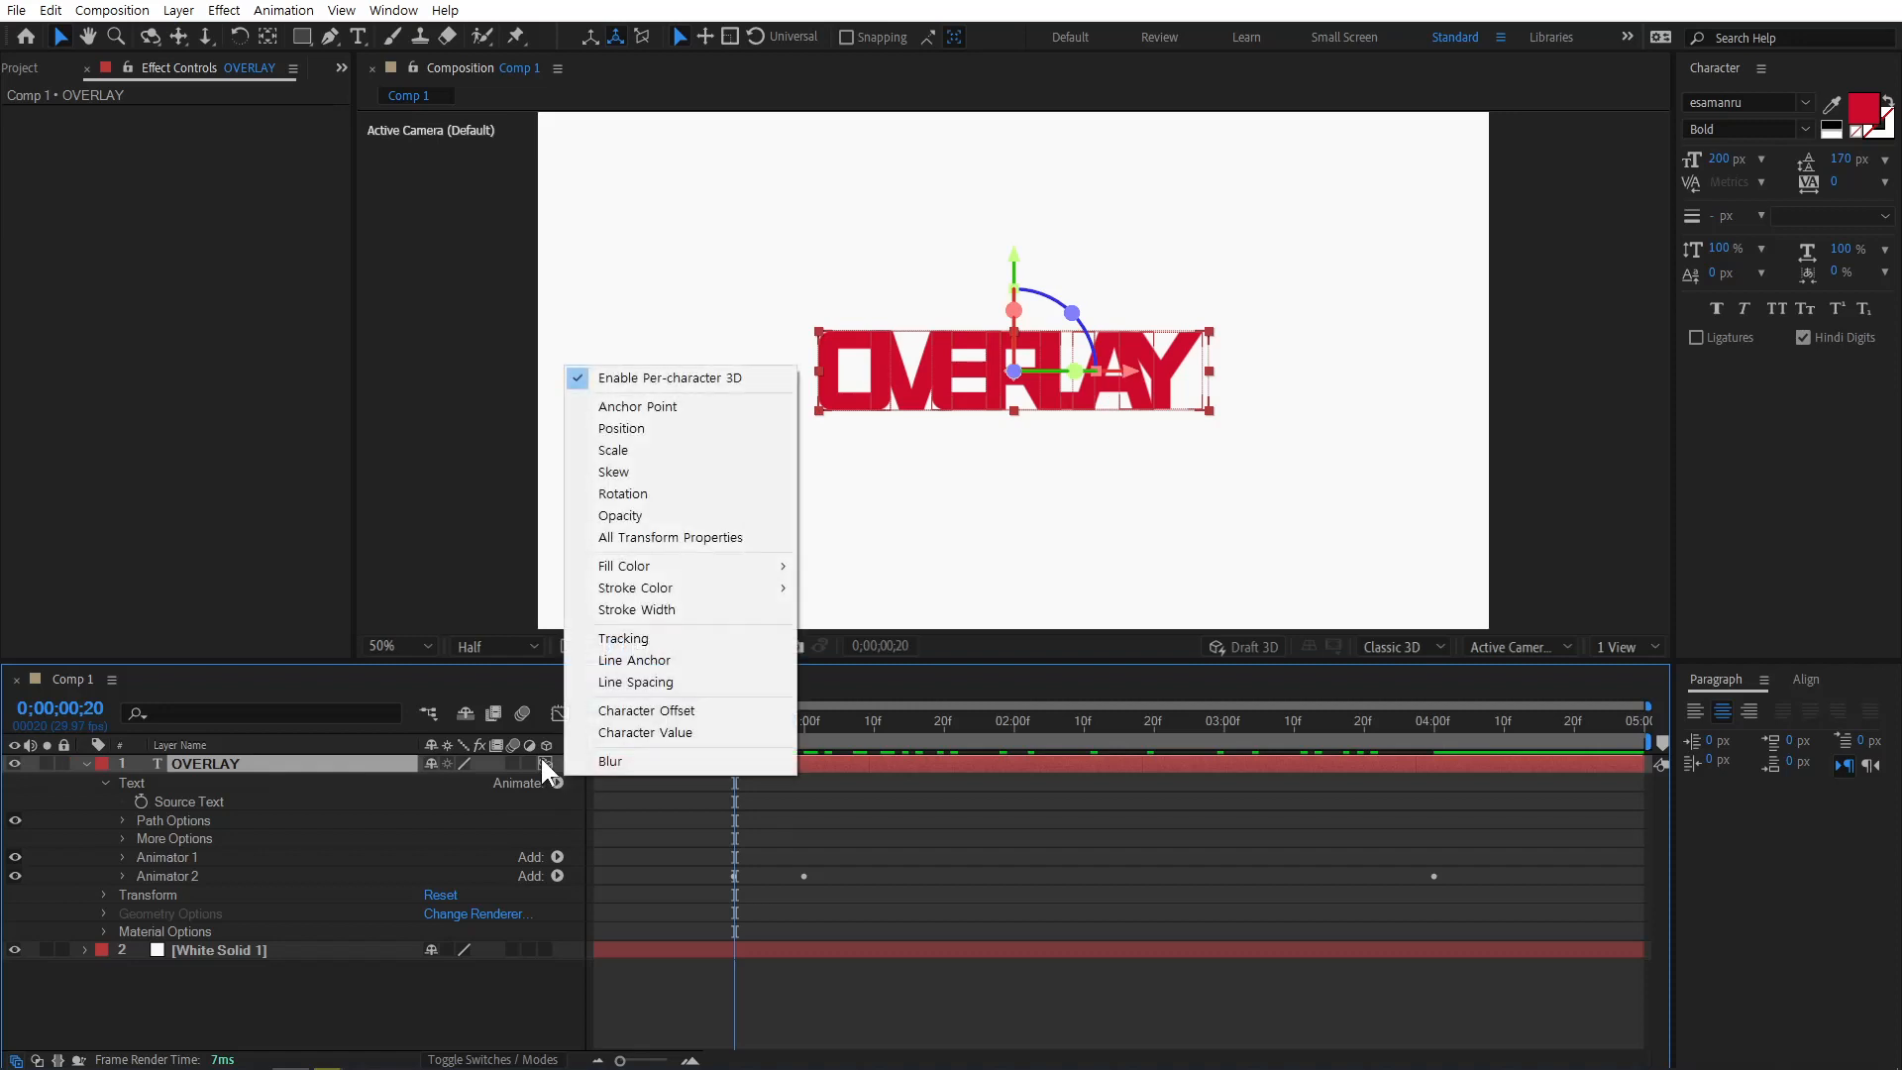
pyautogui.click(637, 430)
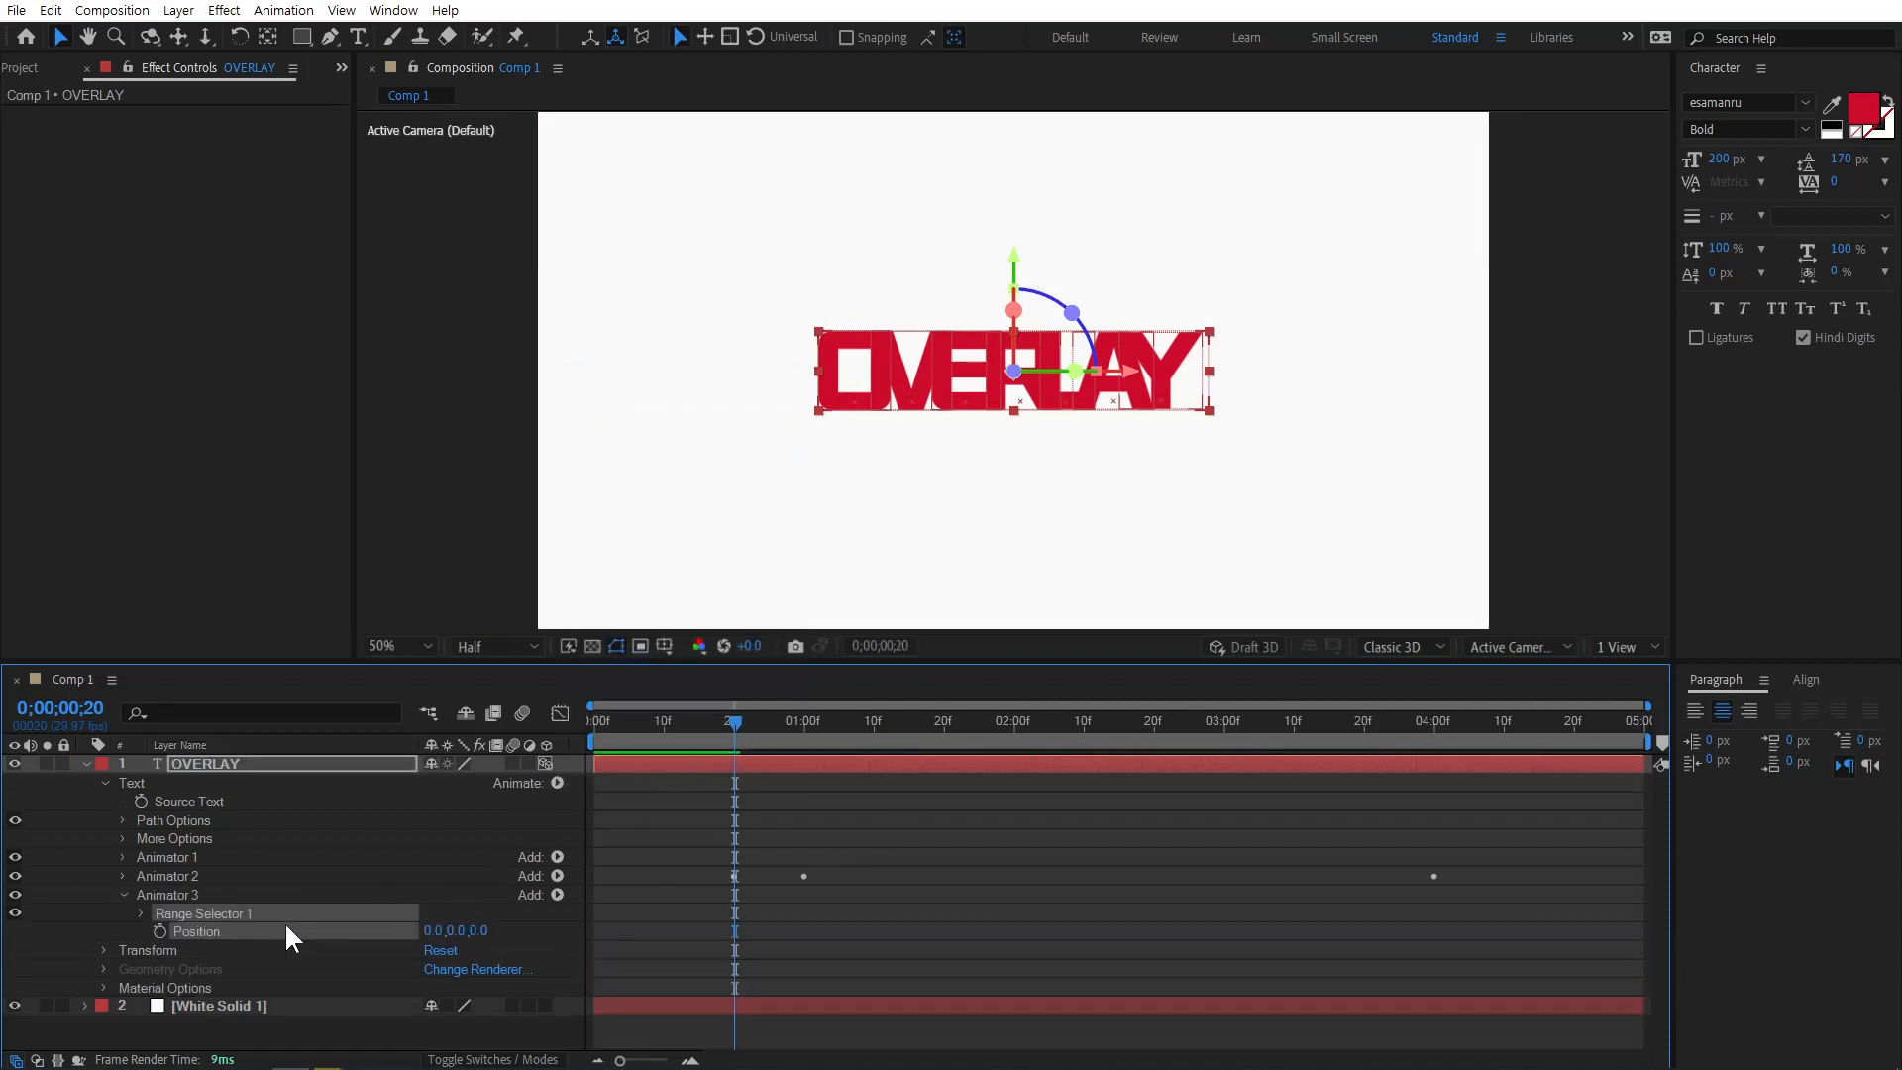
# Set Animator 3's Y Position to -70 and scrub through the start of the animation.
pyautogui.click(499, 932)
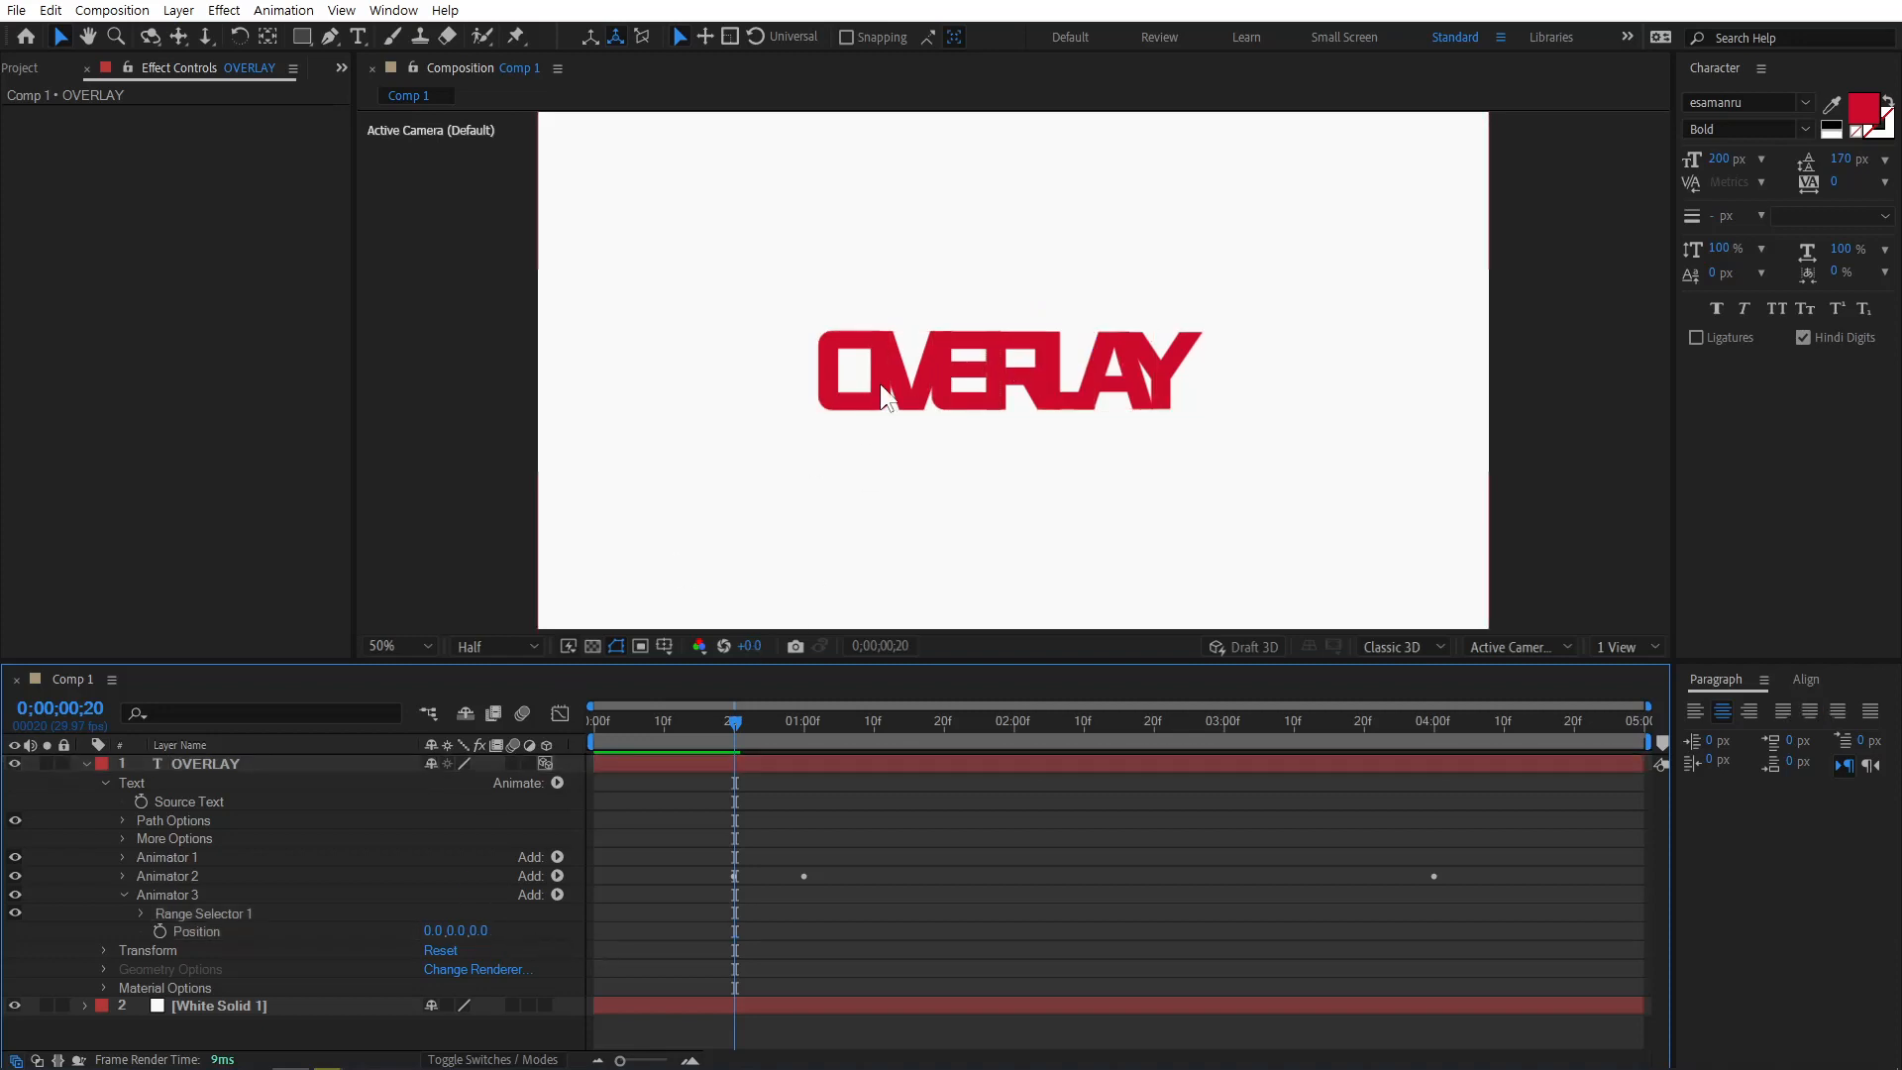
pyautogui.click(465, 933)
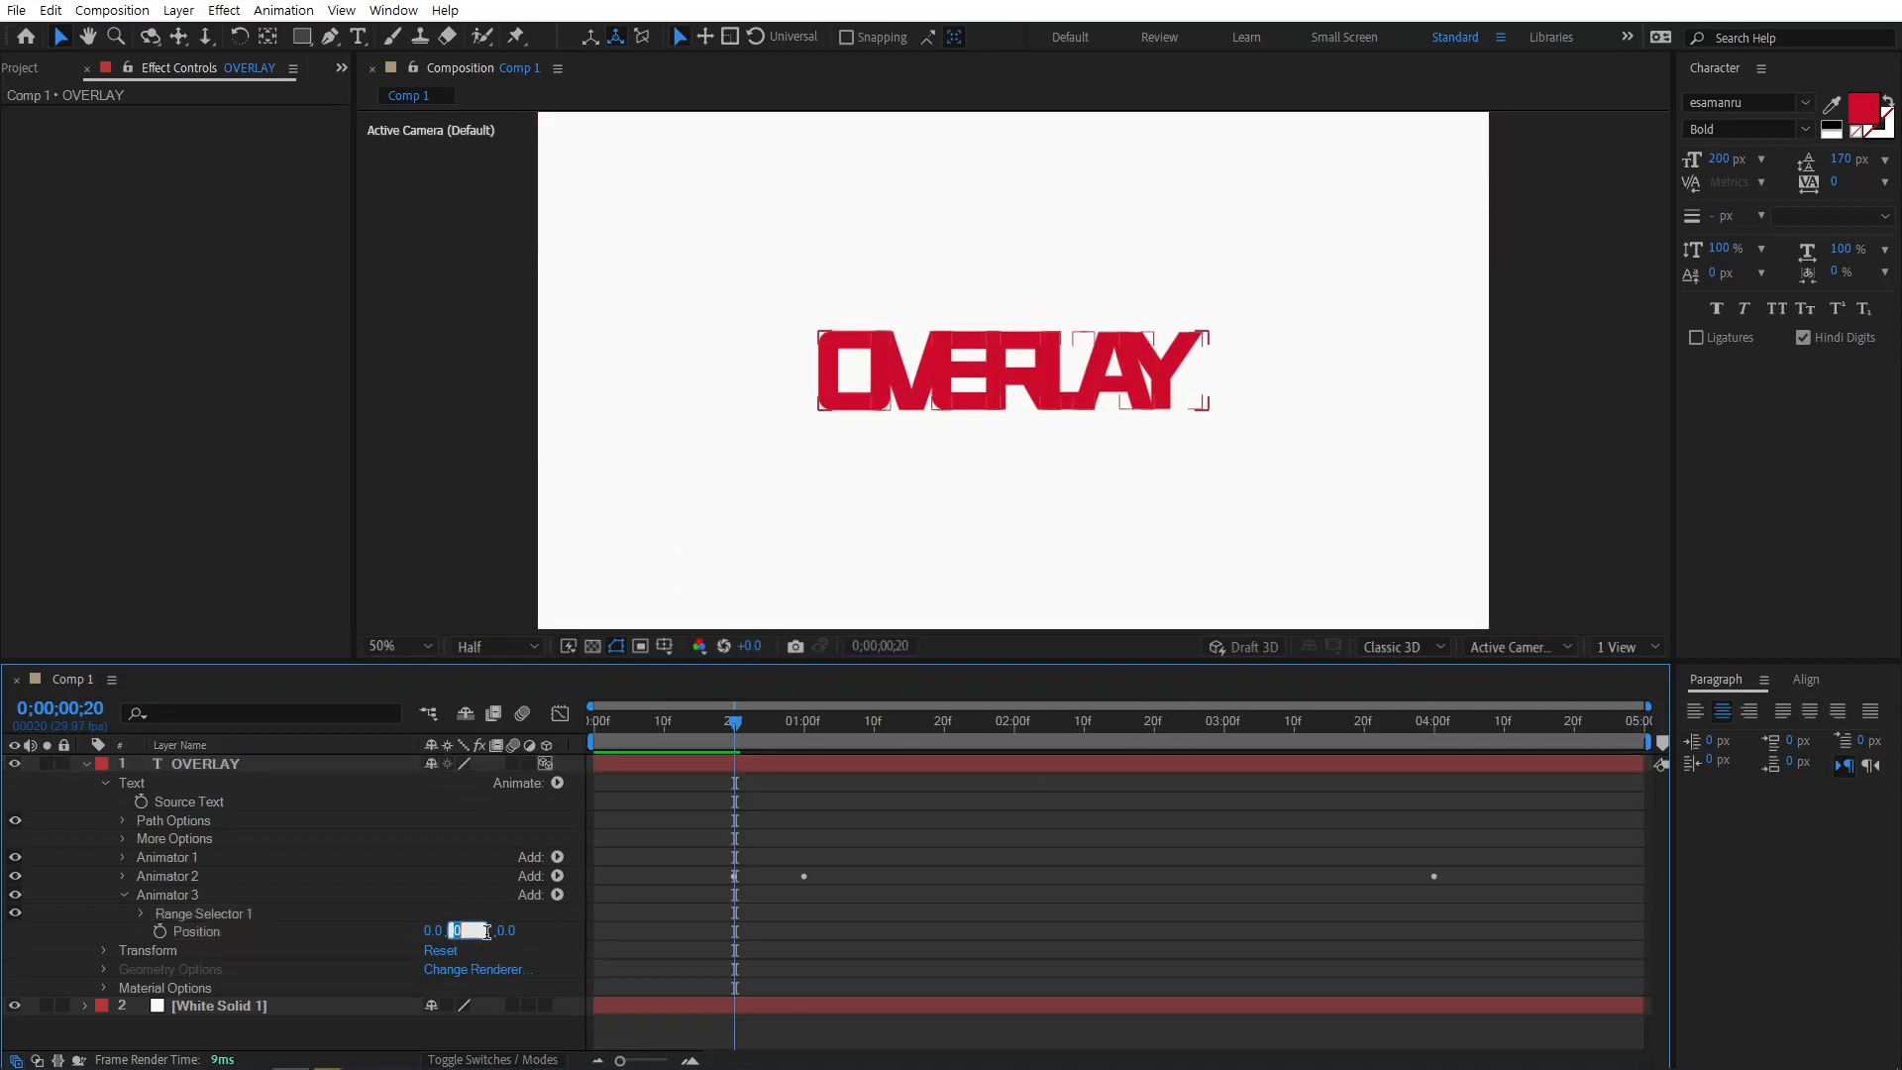
pyautogui.write('-70')
pyautogui.press('Return')
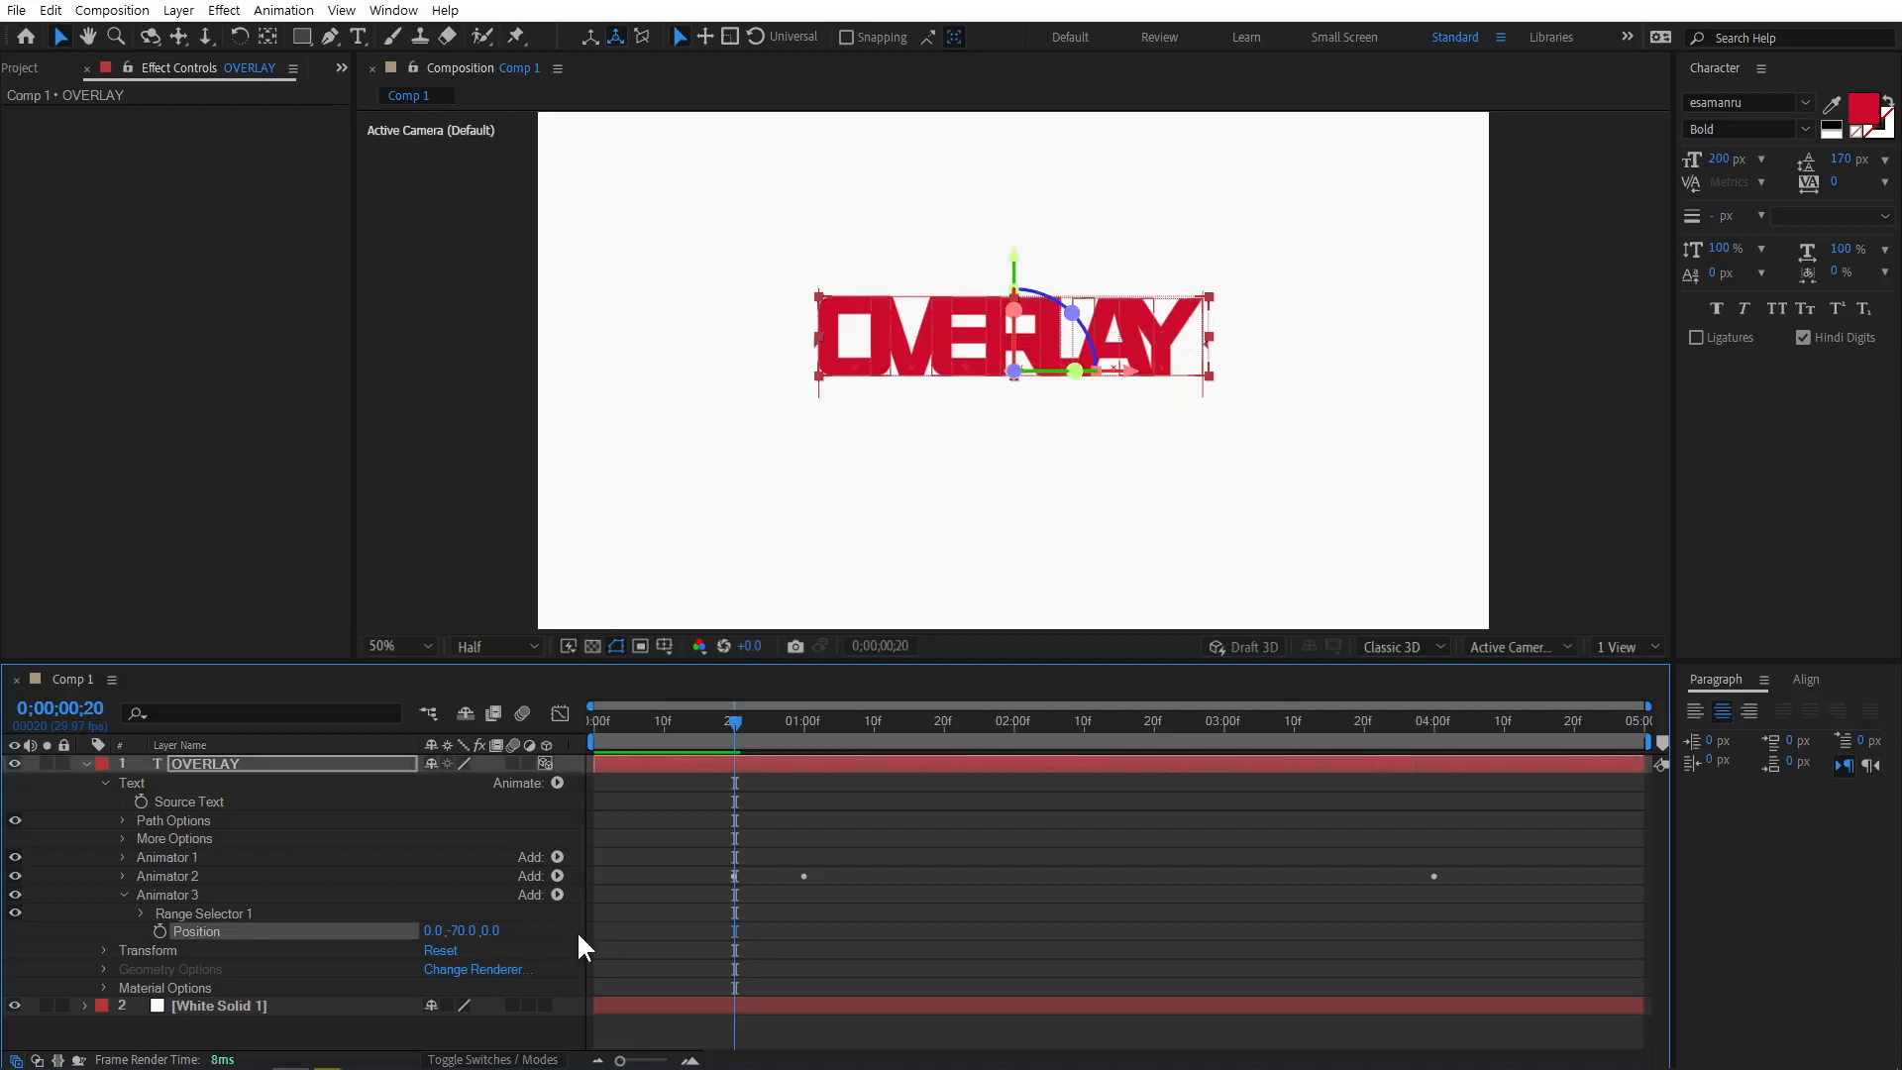
pyautogui.click(609, 721)
pyautogui.moveTo(631, 723); pyautogui.dragTo(787, 766)
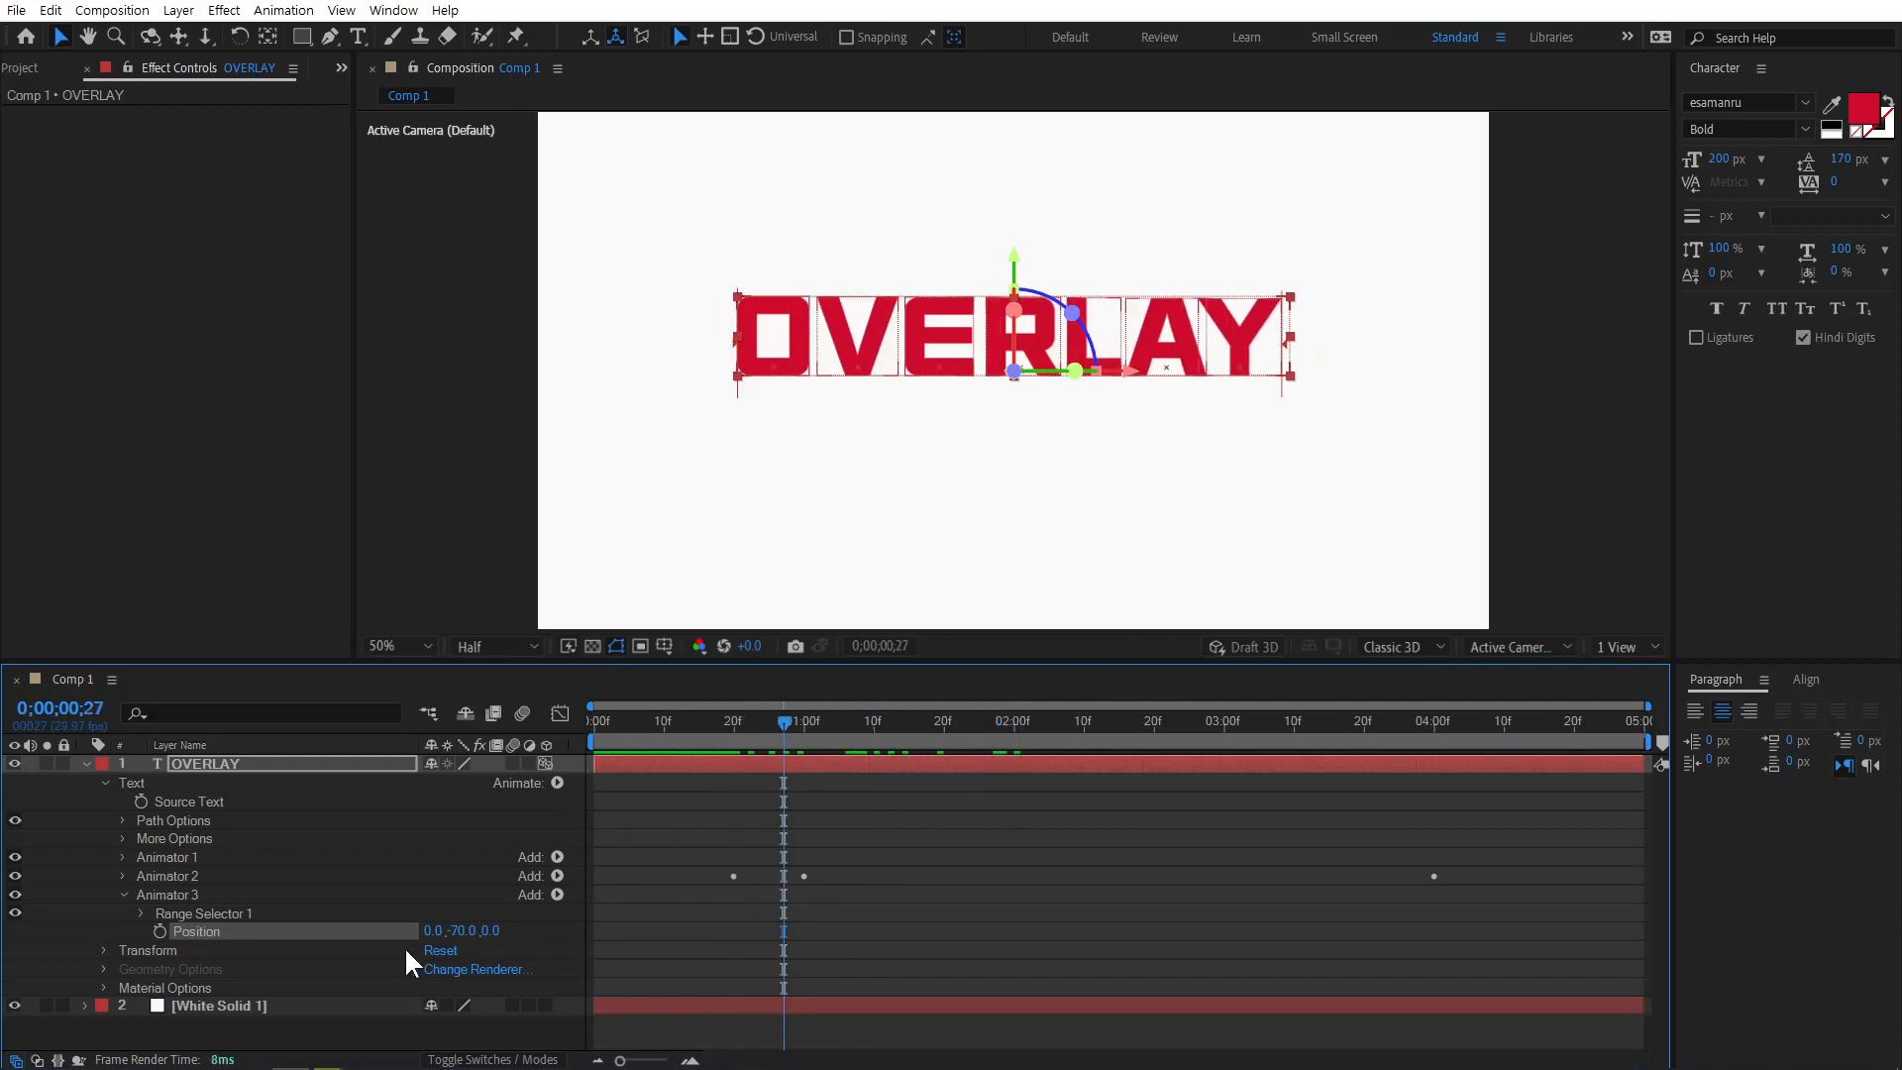
# Keyframe Animator 3's range Offset at 0% at 0;00;00;00 and 100% at 0;00;00;20, and scrub through the result.
pyautogui.click(140, 913)
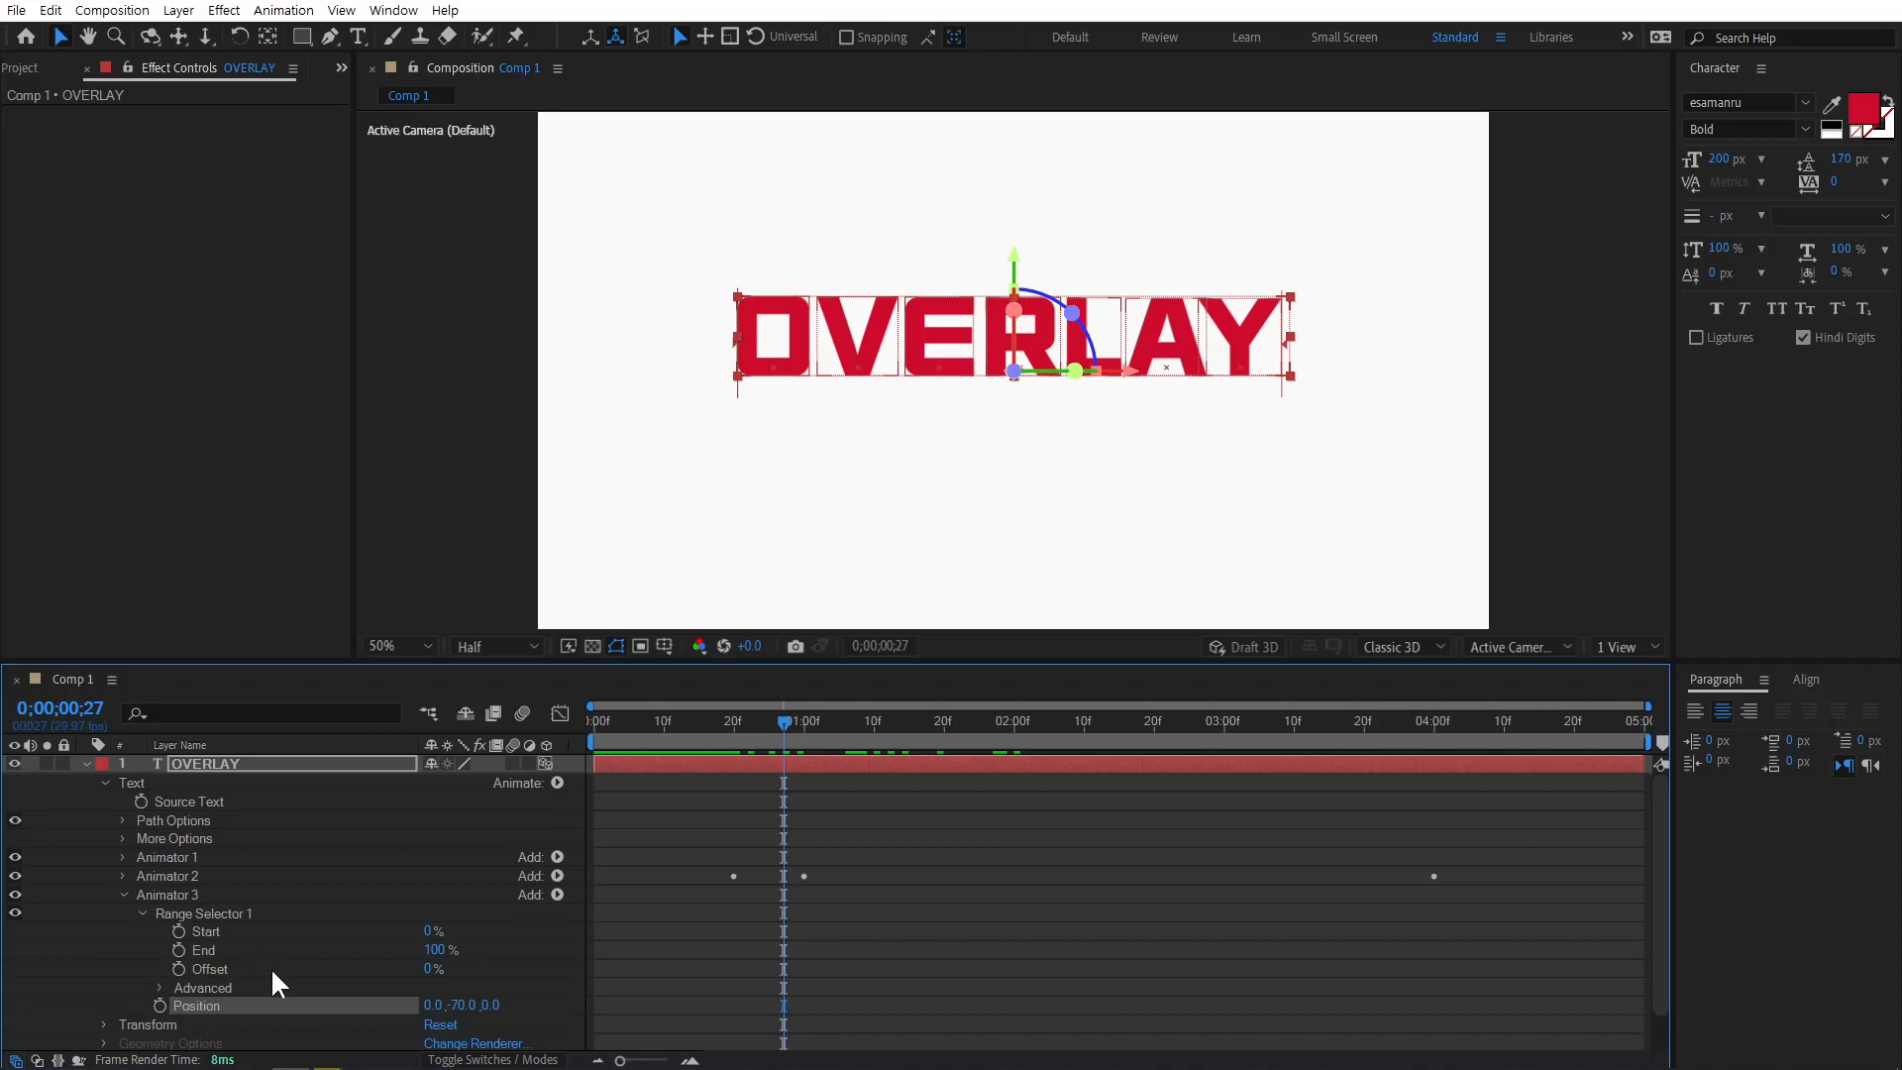
pyautogui.moveTo(728, 727); pyautogui.dragTo(500, 741)
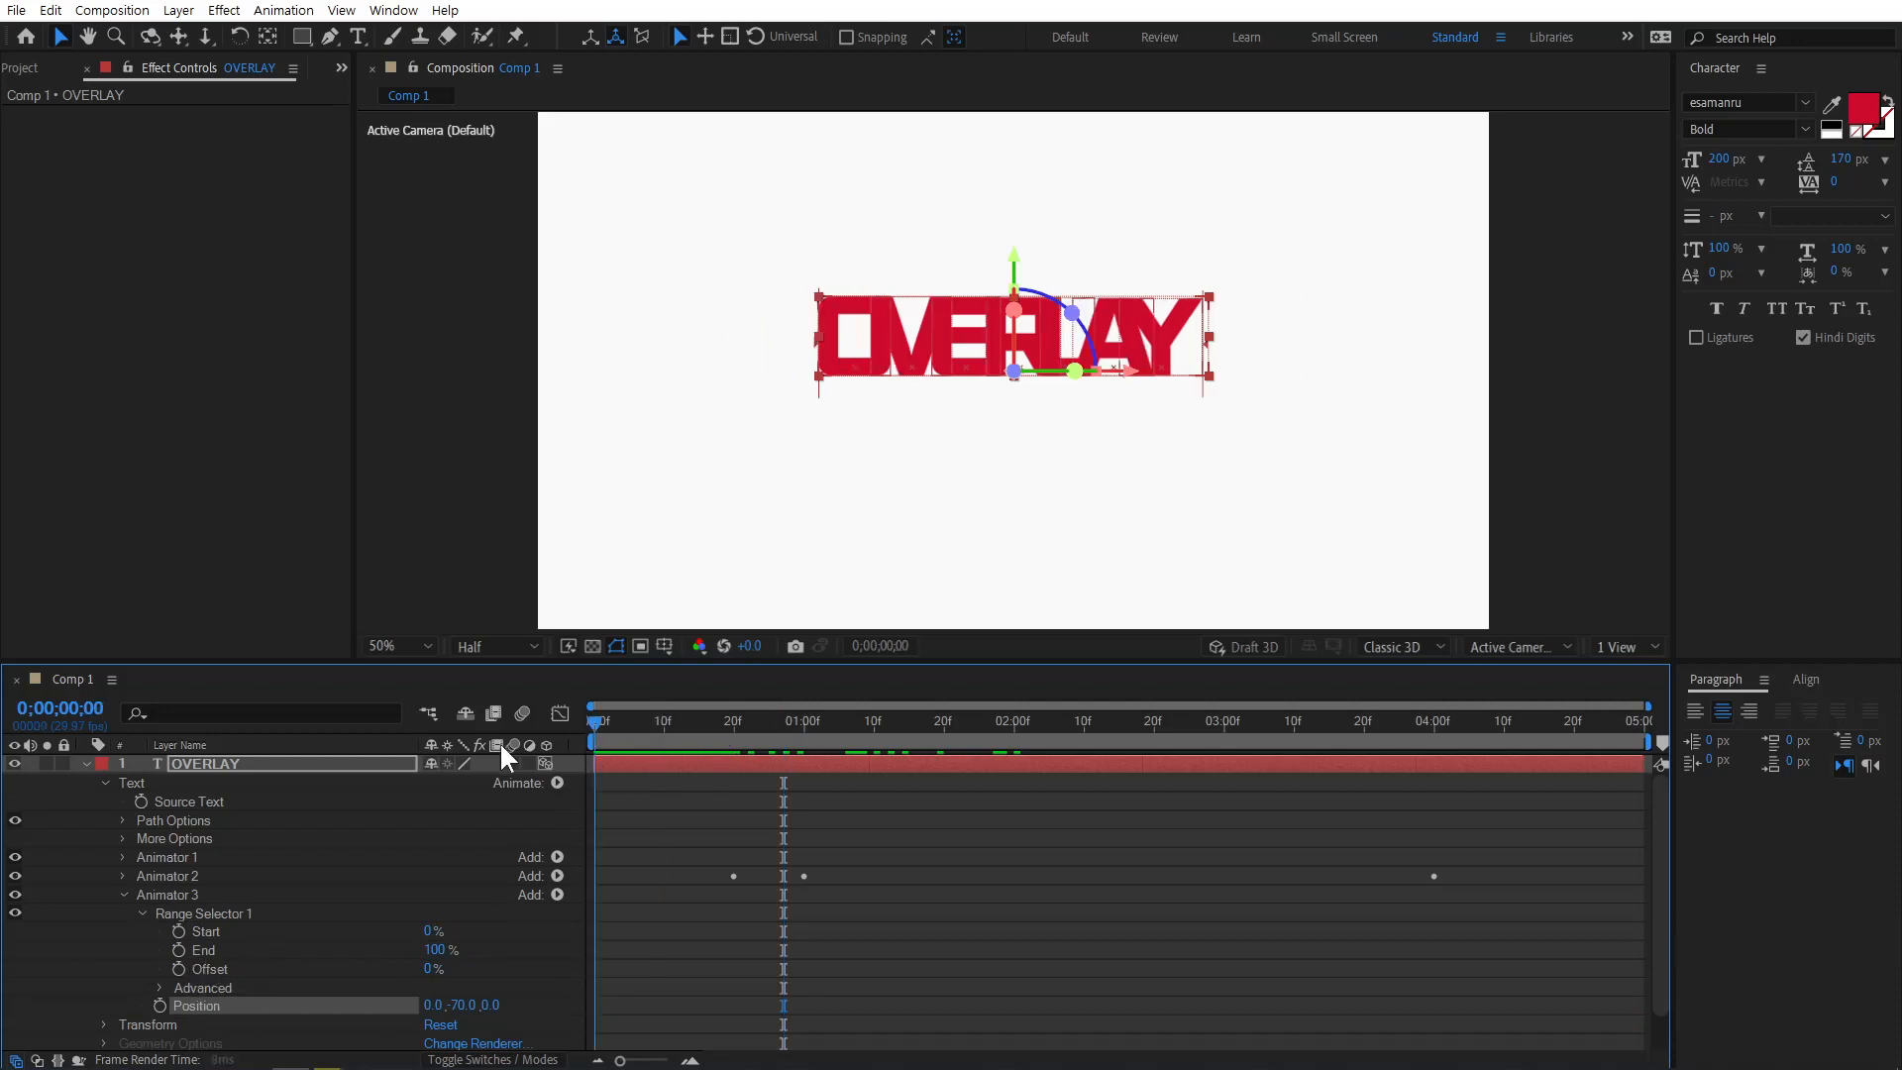
pyautogui.click(180, 969)
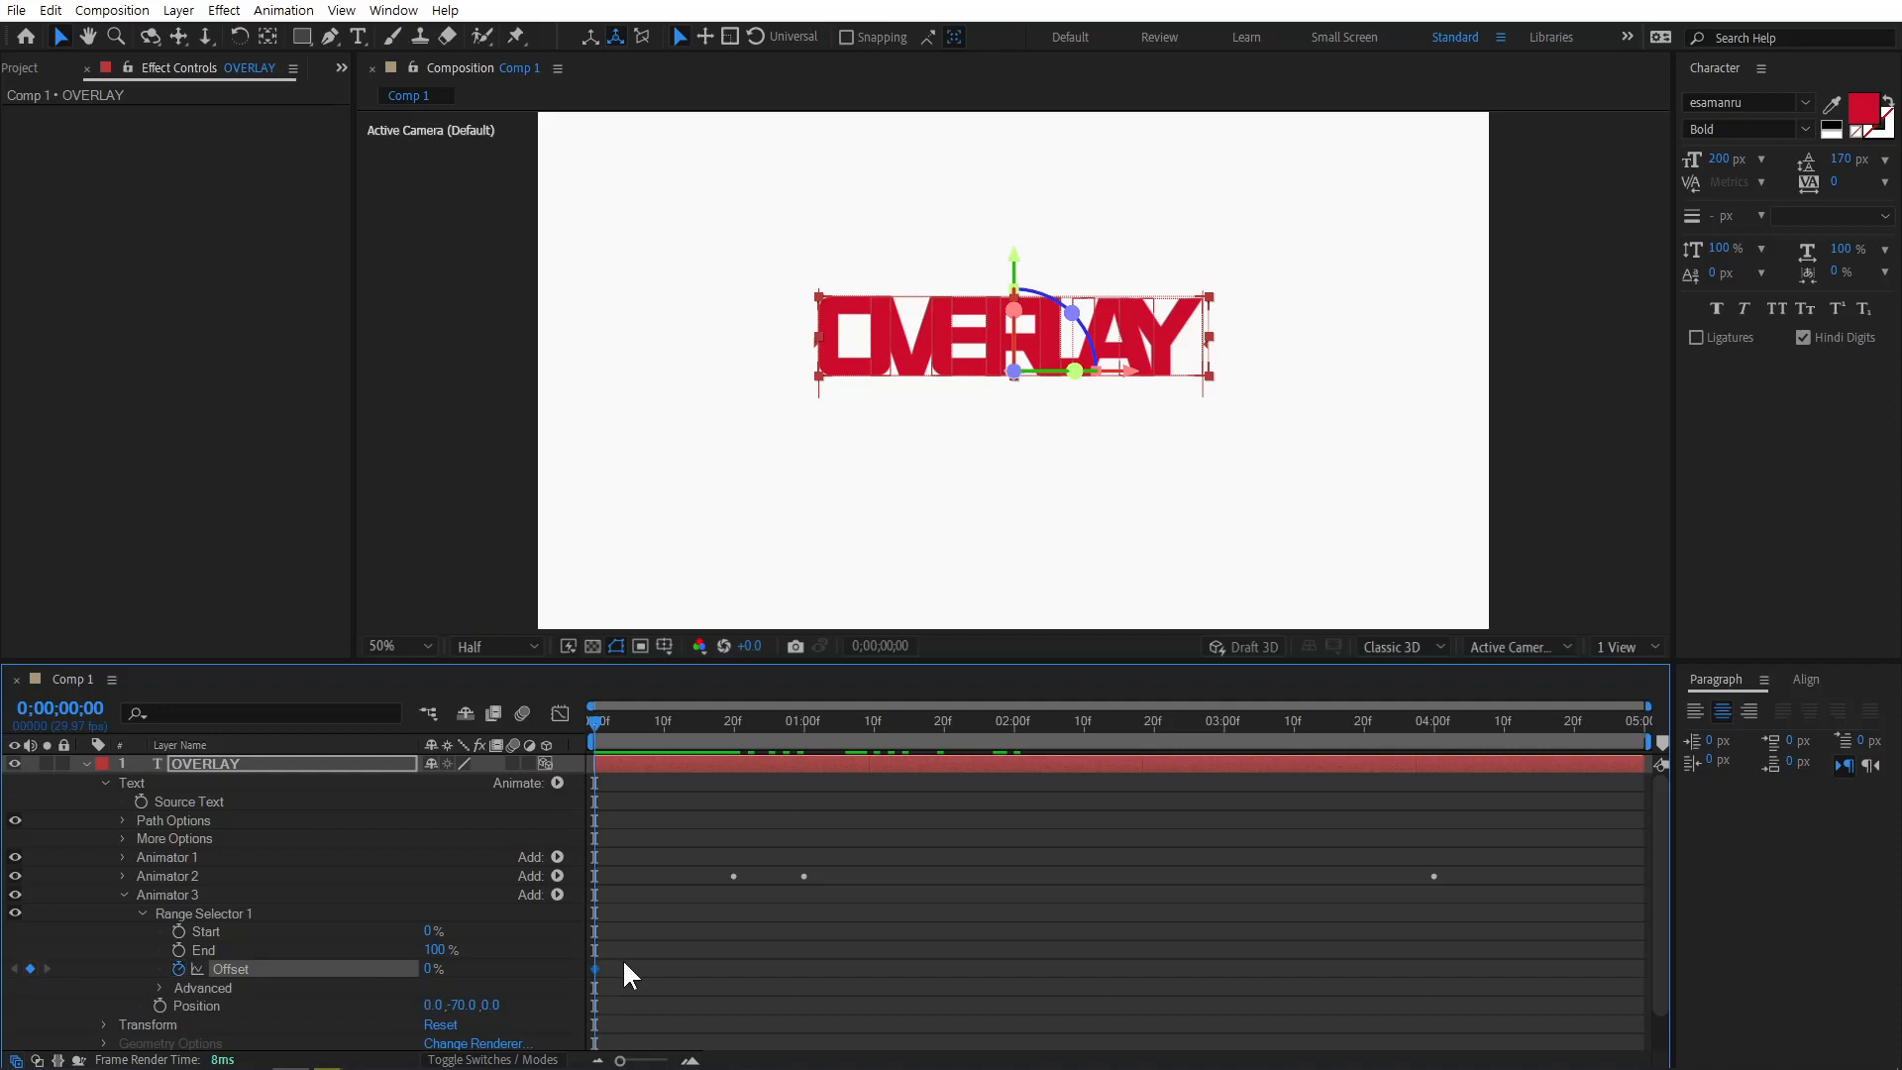
pyautogui.click(733, 727)
pyautogui.moveTo(424, 969); pyautogui.dragTo(657, 960)
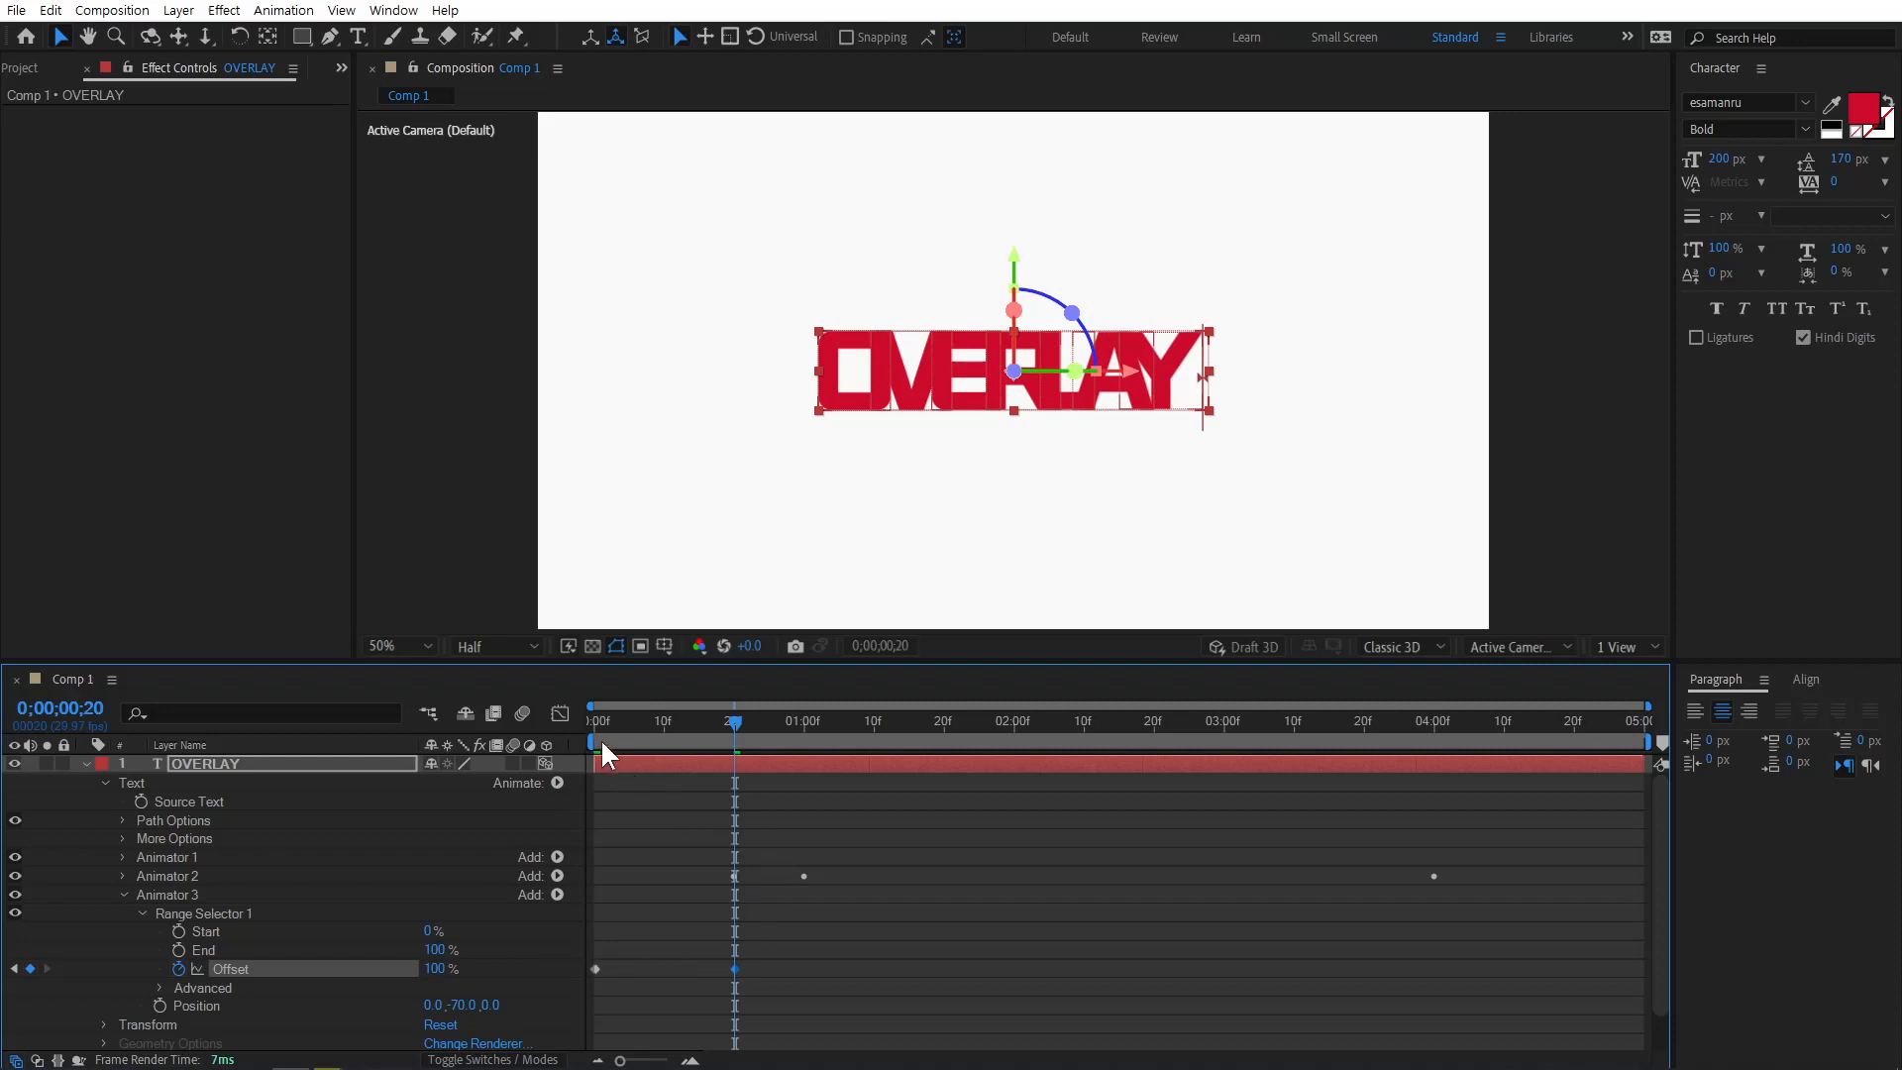
pyautogui.moveTo(597, 731); pyautogui.dragTo(826, 761)
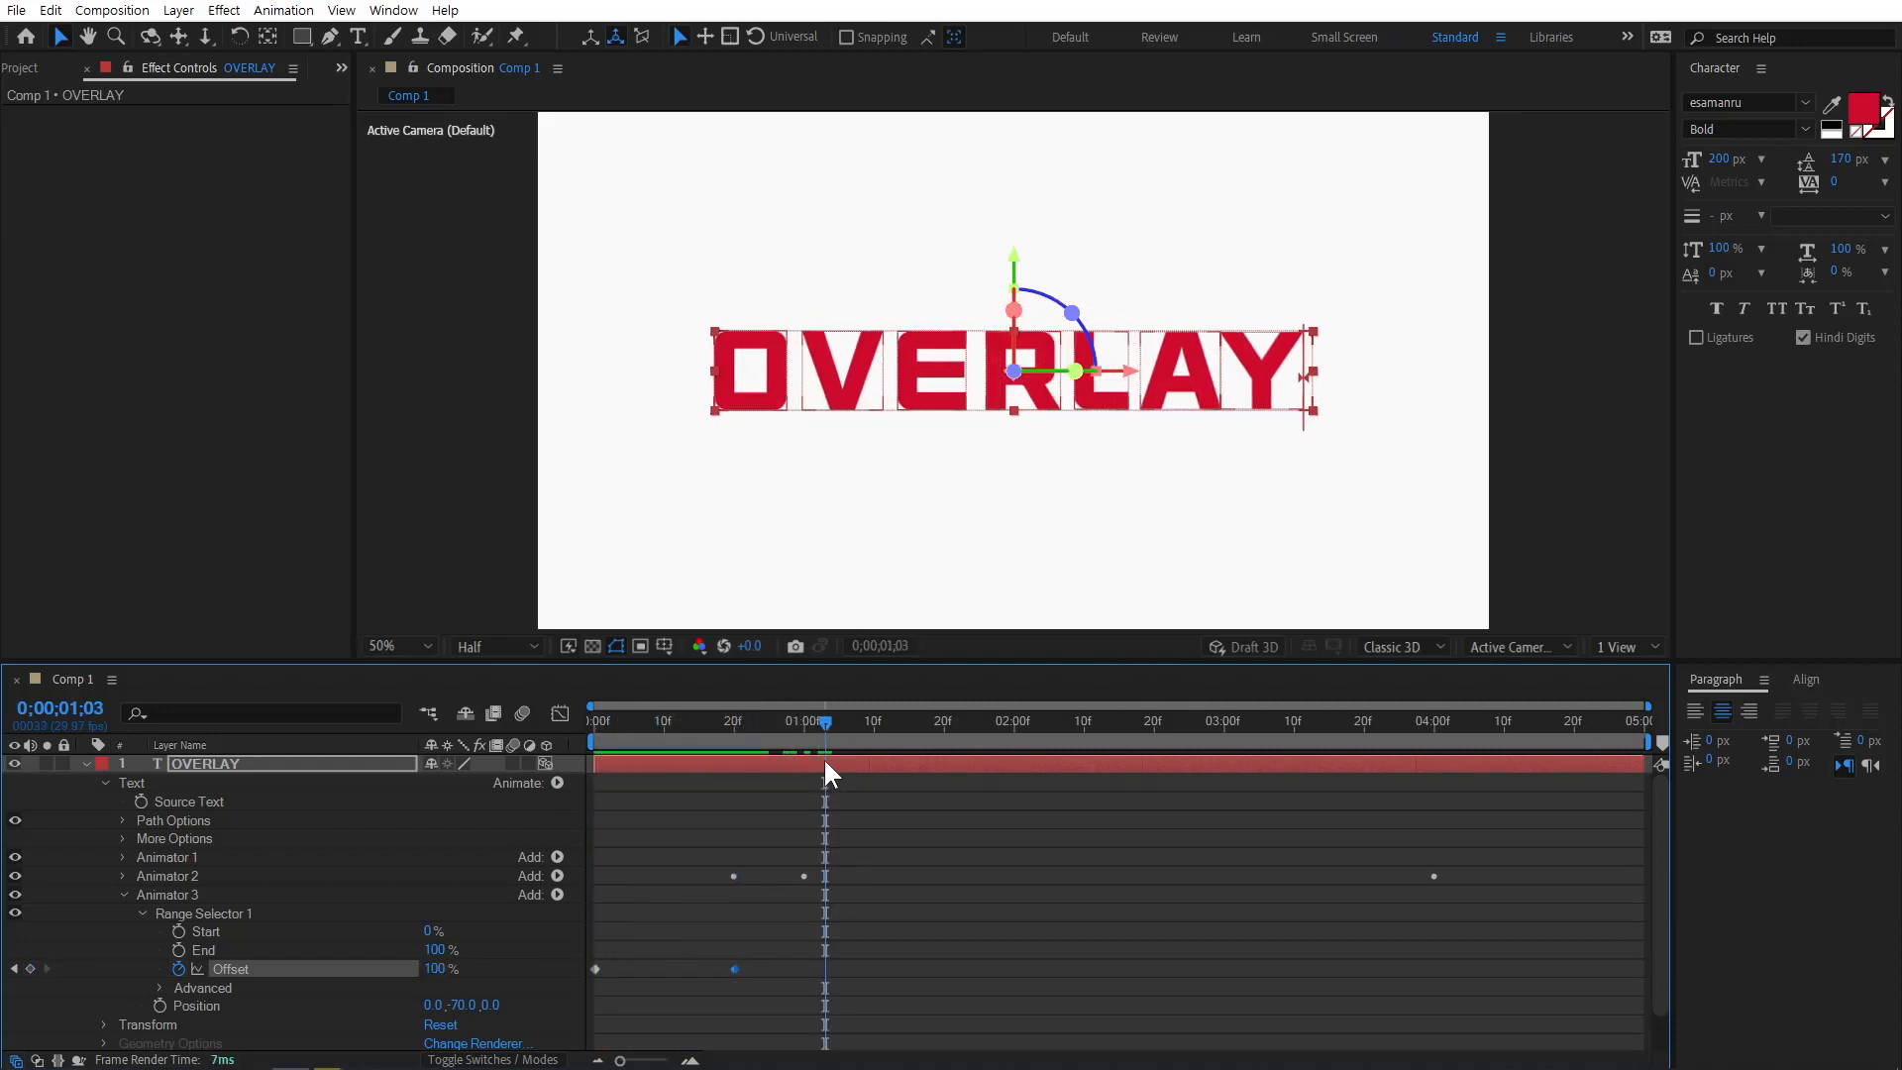
pyautogui.moveTo(638, 743); pyautogui.dragTo(831, 771)
pyautogui.click(680, 727)
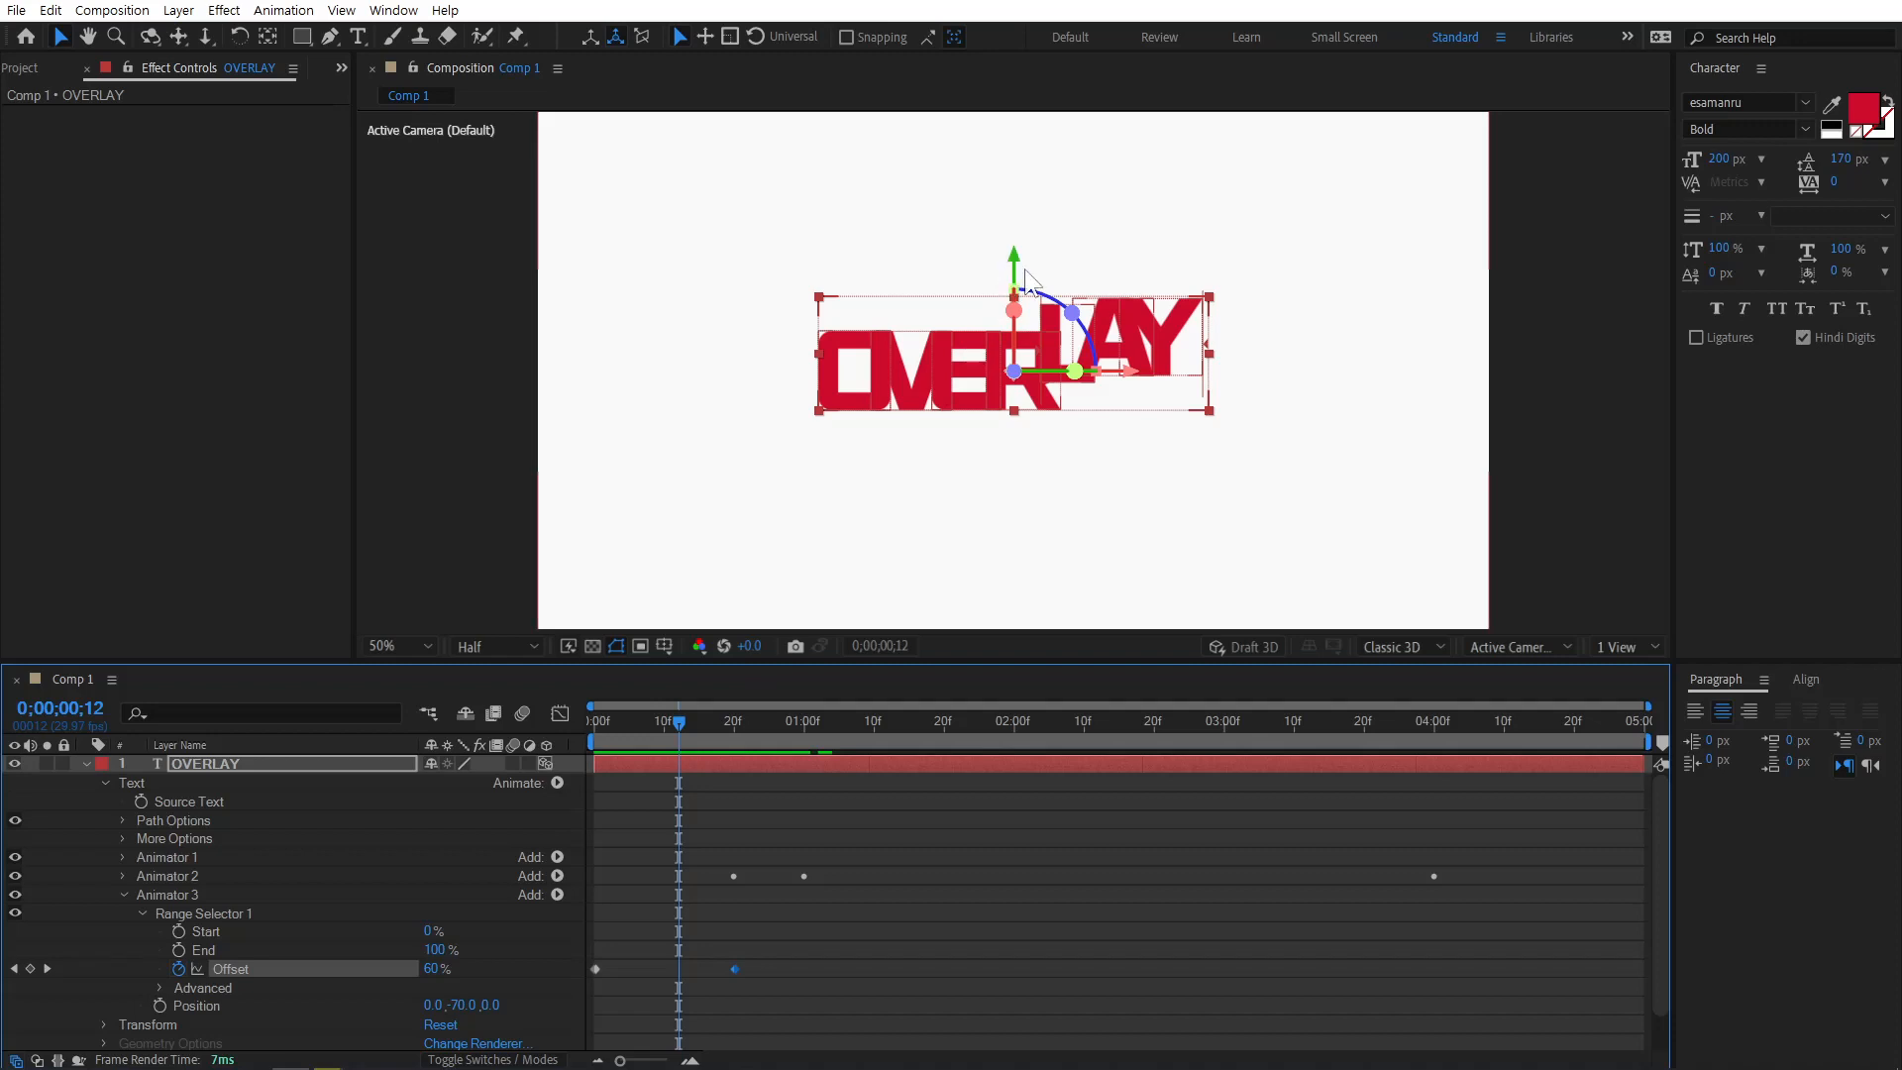
# Add an Opacity property to Animator 3, set it to 0%, and preview the letter-by-letter reveal.
pyautogui.click(184, 892)
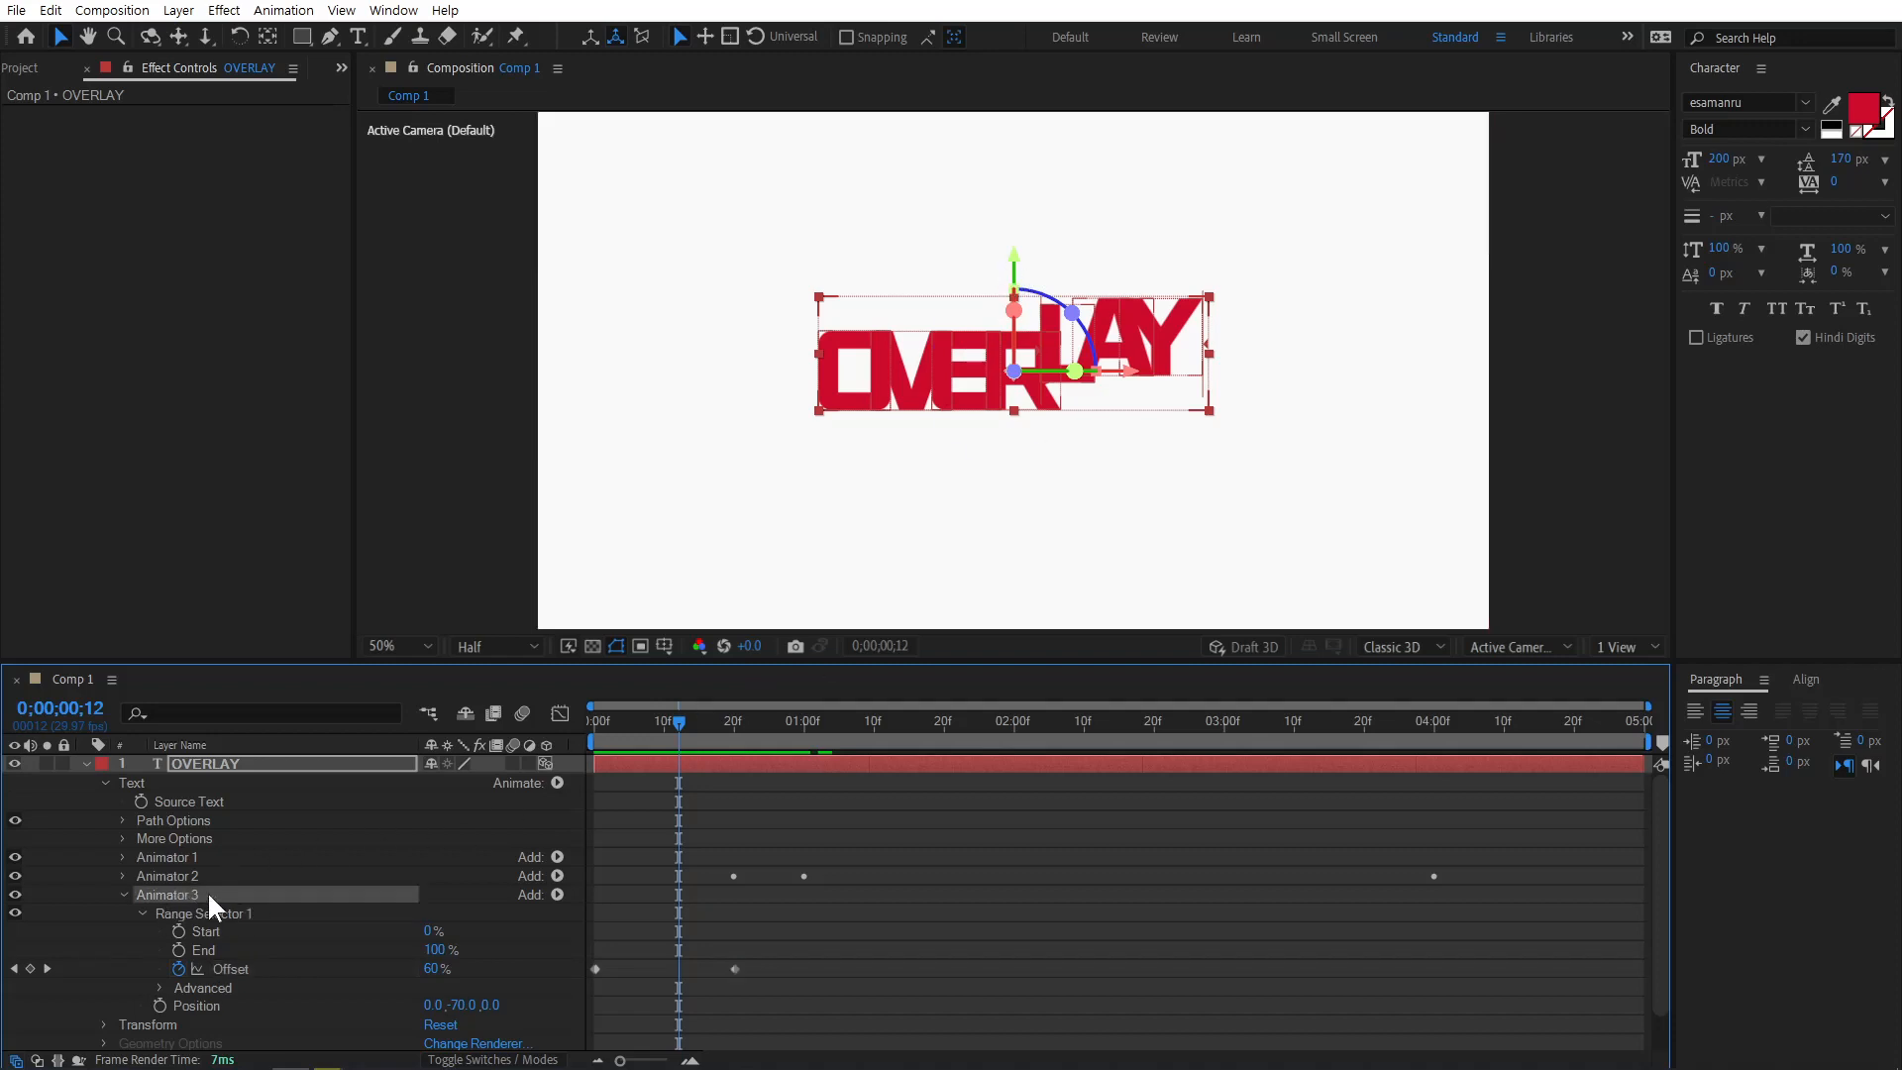
pyautogui.click(557, 895)
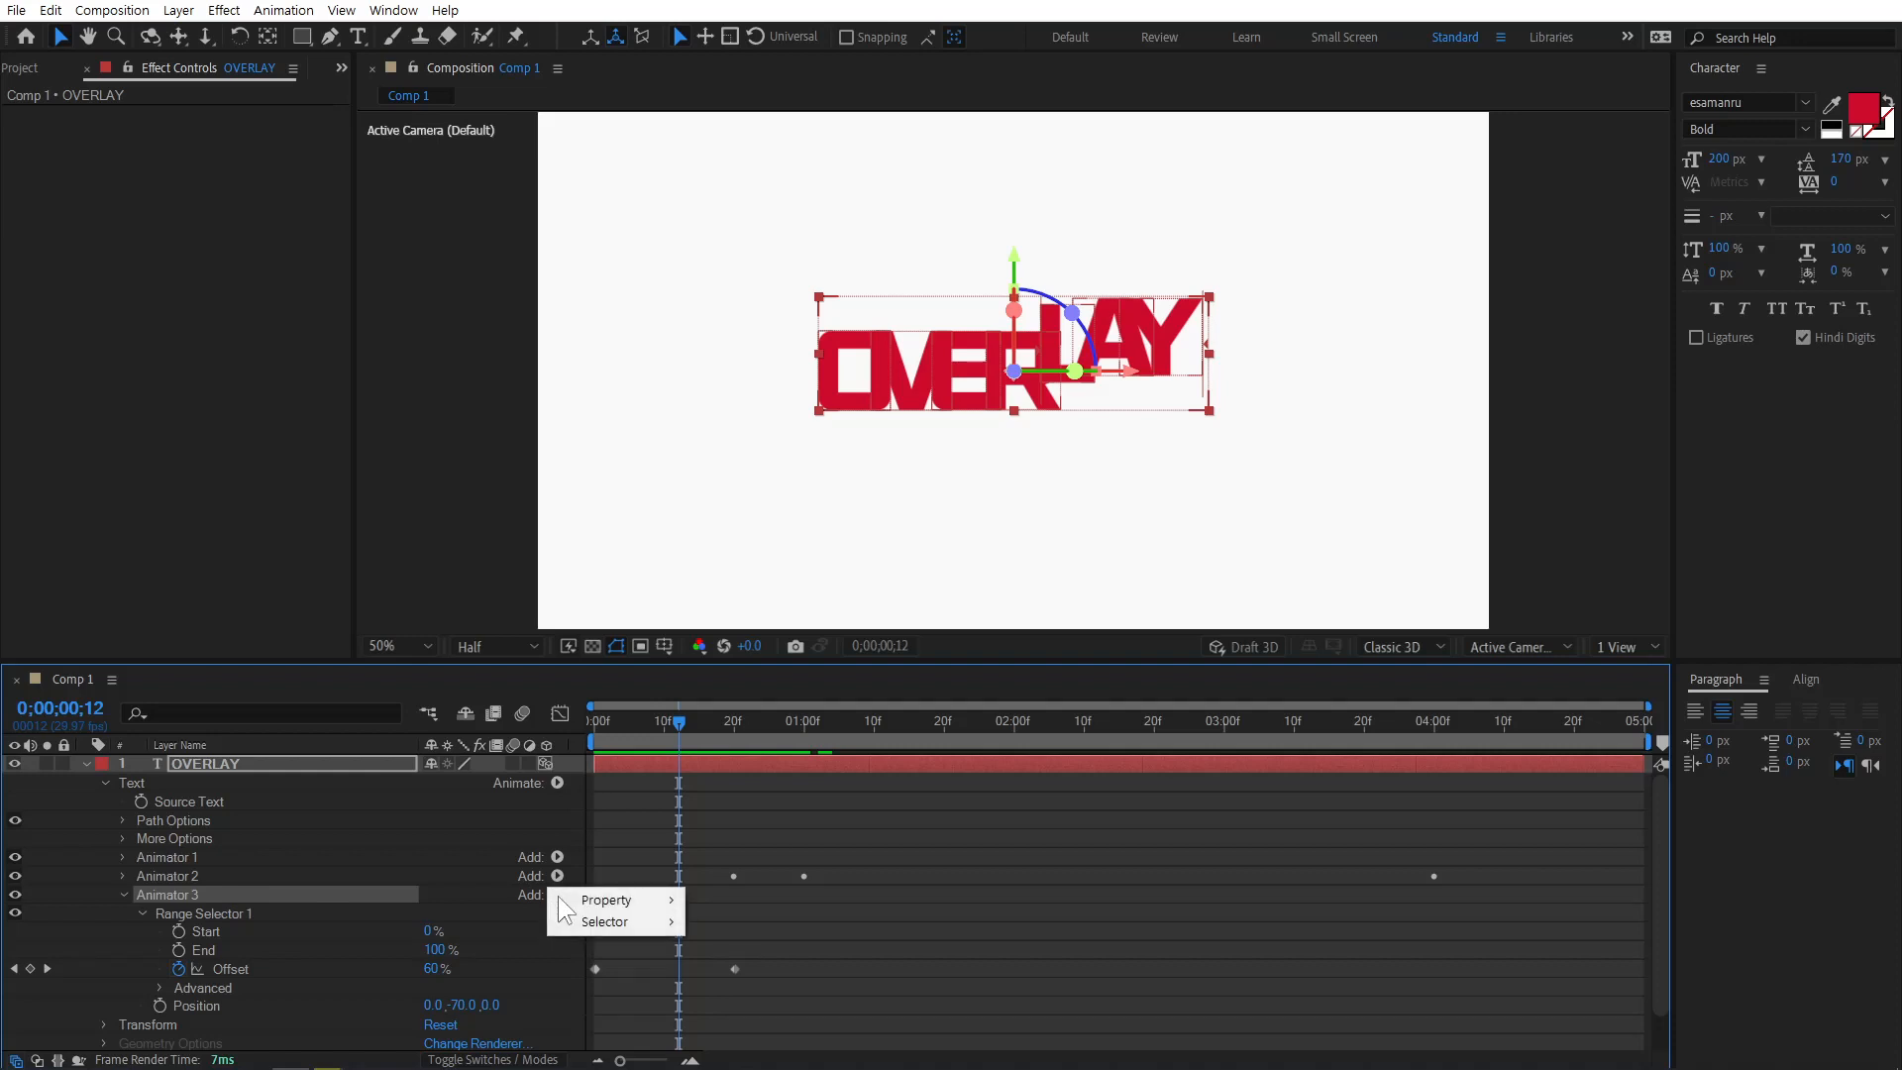
pyautogui.moveTo(644, 900)
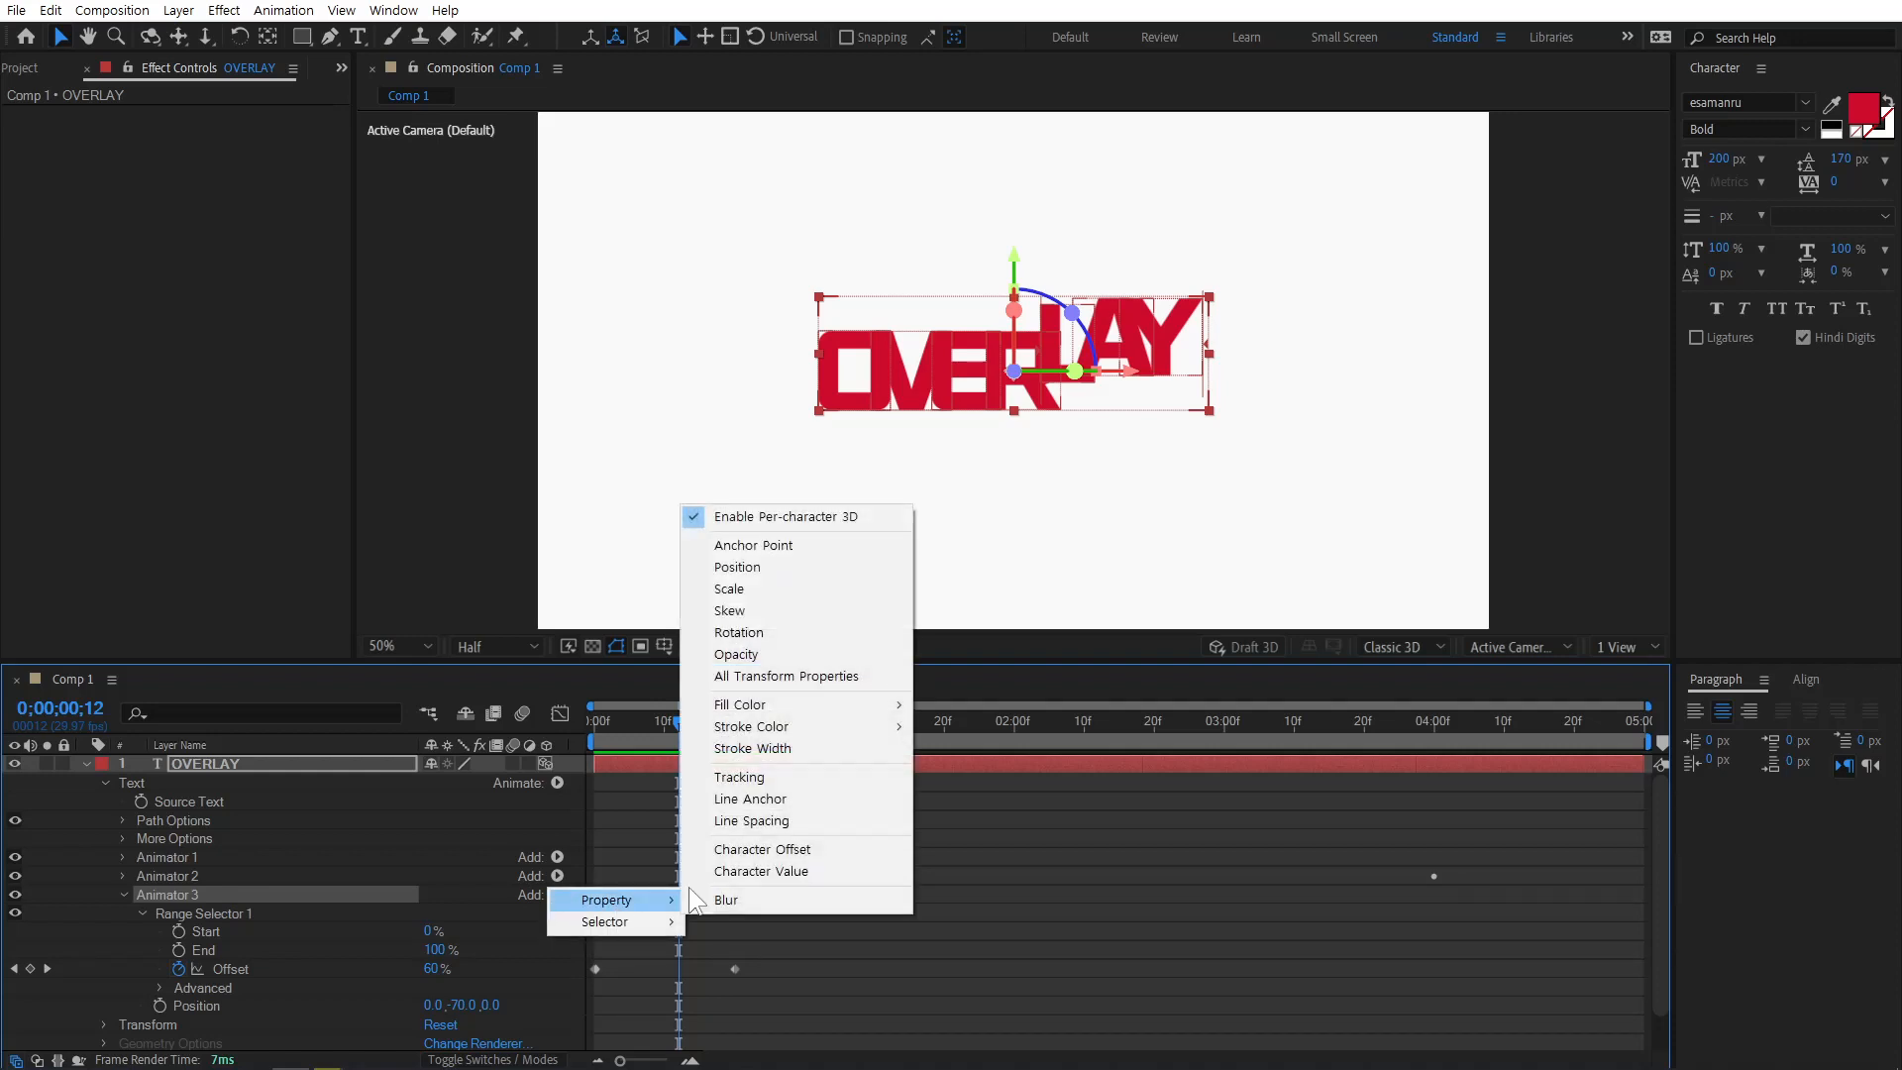
pyautogui.click(782, 653)
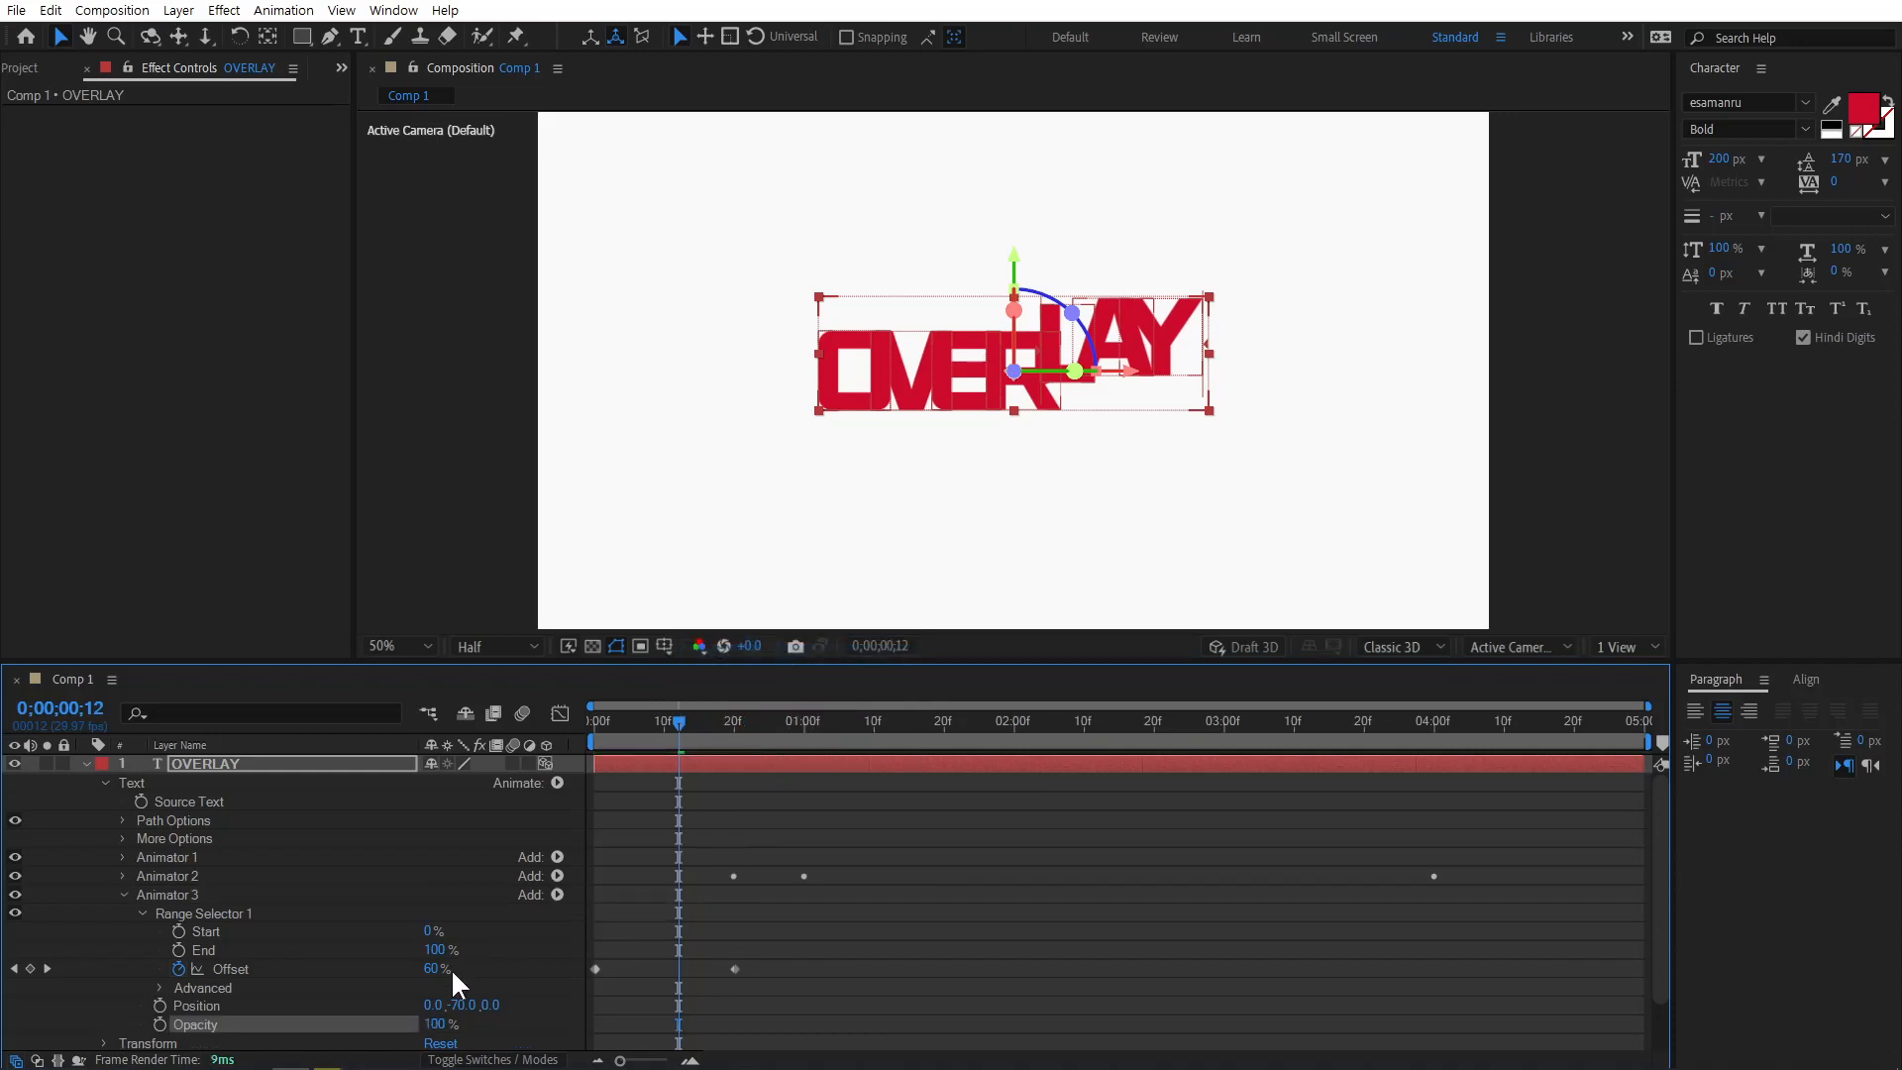
pyautogui.moveTo(607, 733); pyautogui.dragTo(557, 747)
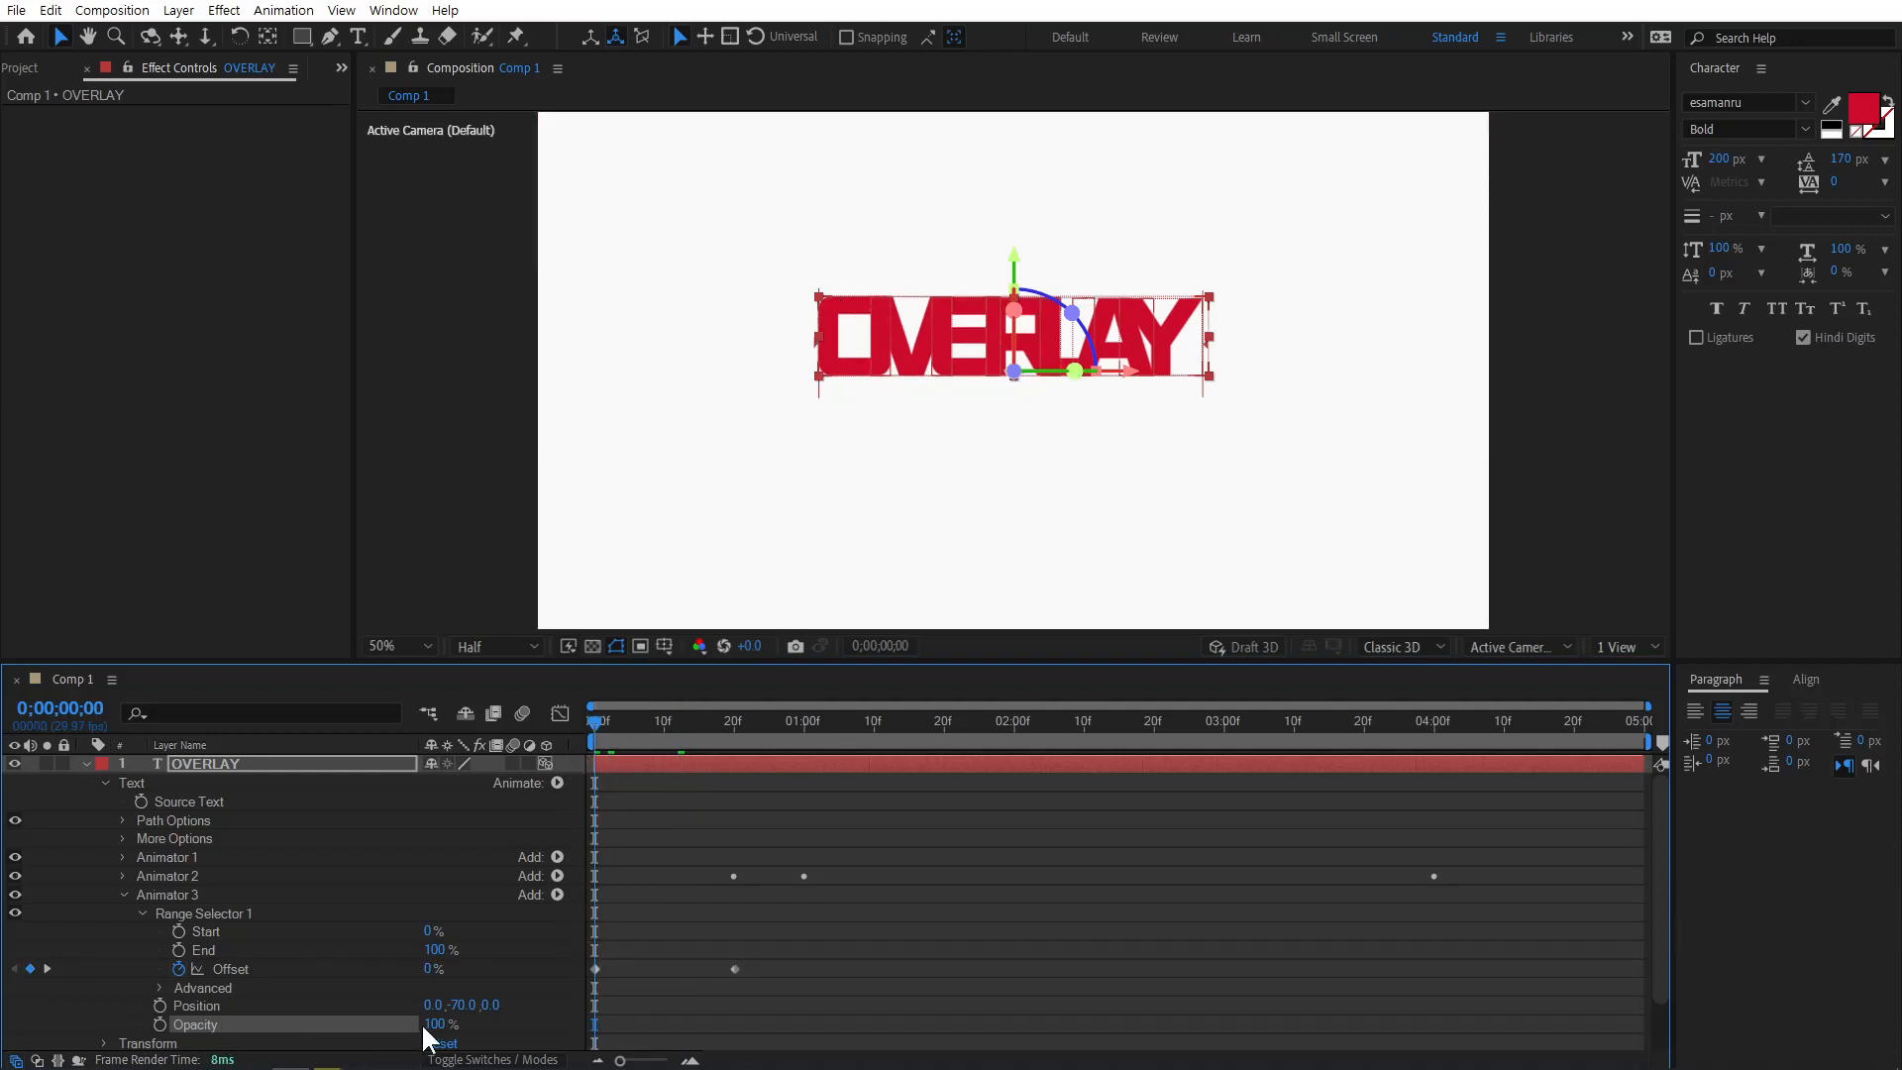
pyautogui.moveTo(437, 1031); pyautogui.dragTo(373, 1026)
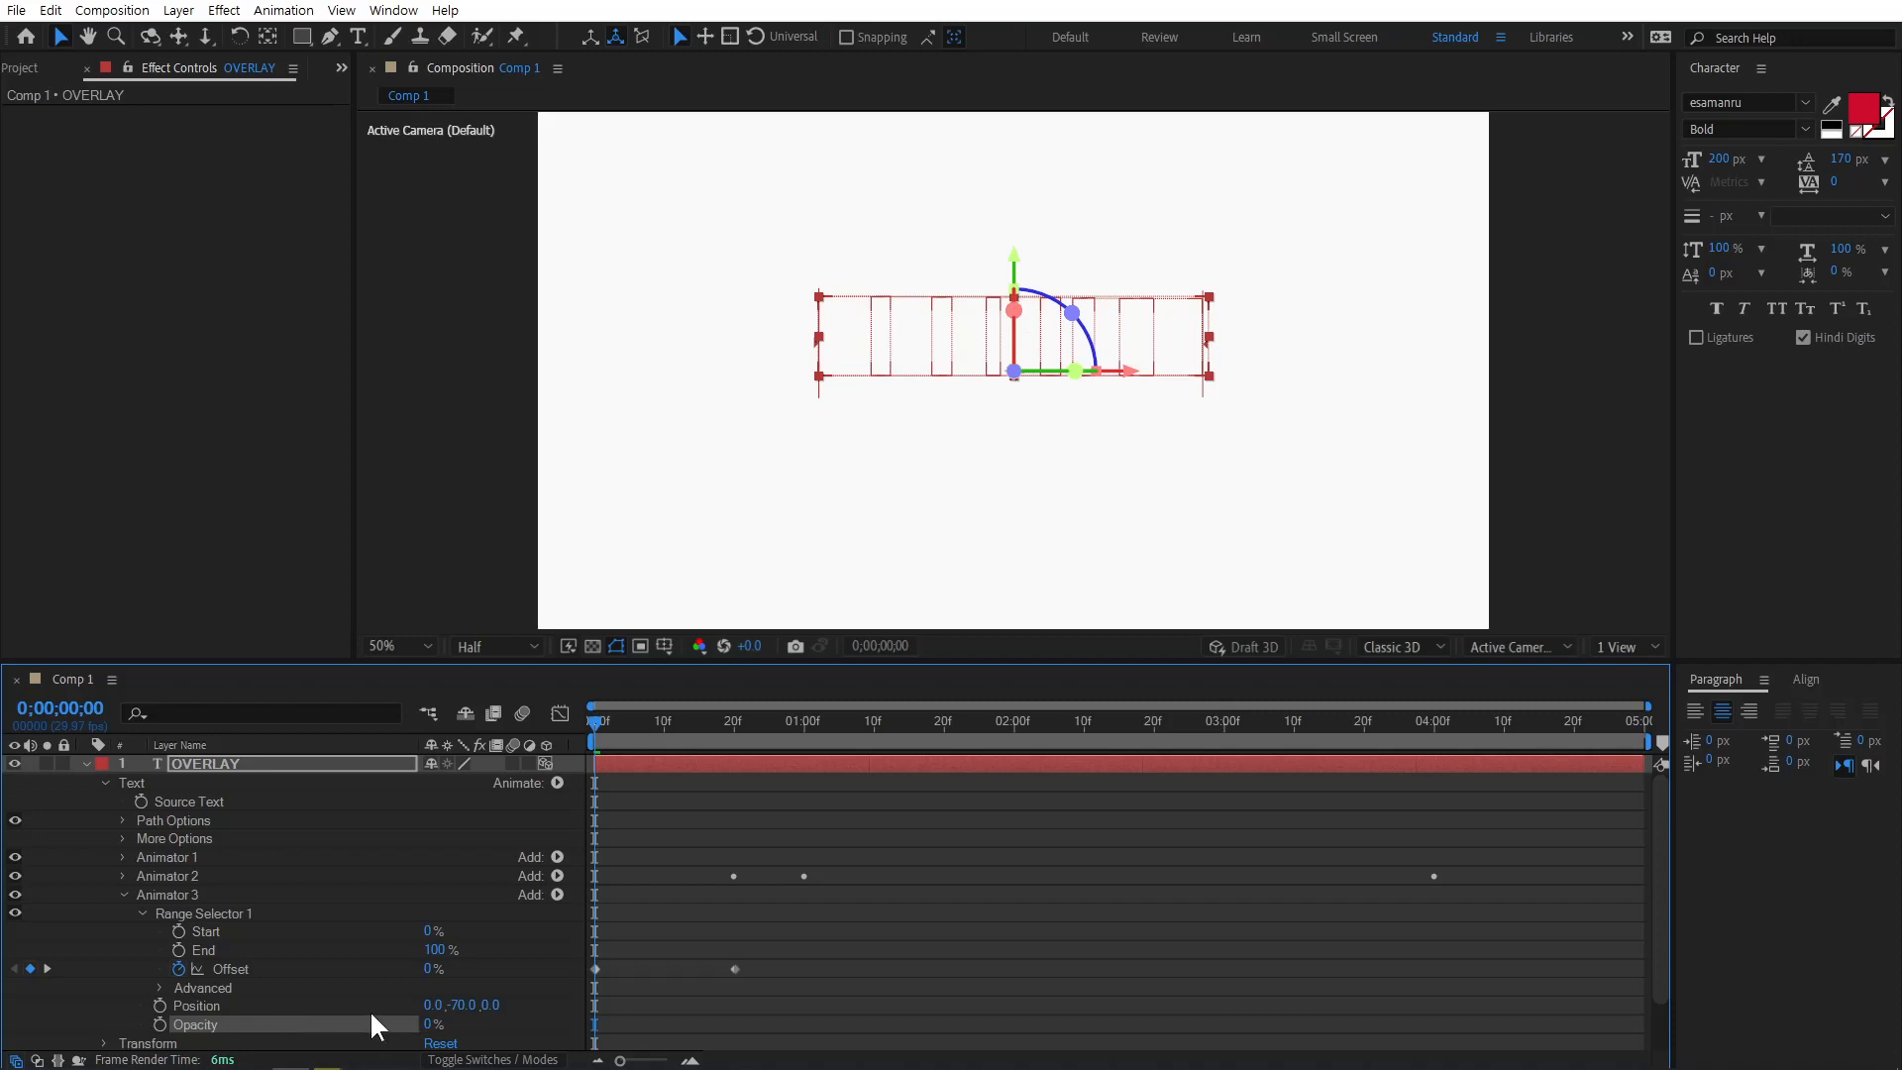
pyautogui.moveTo(597, 722); pyautogui.dragTo(745, 758)
pyautogui.press('space')
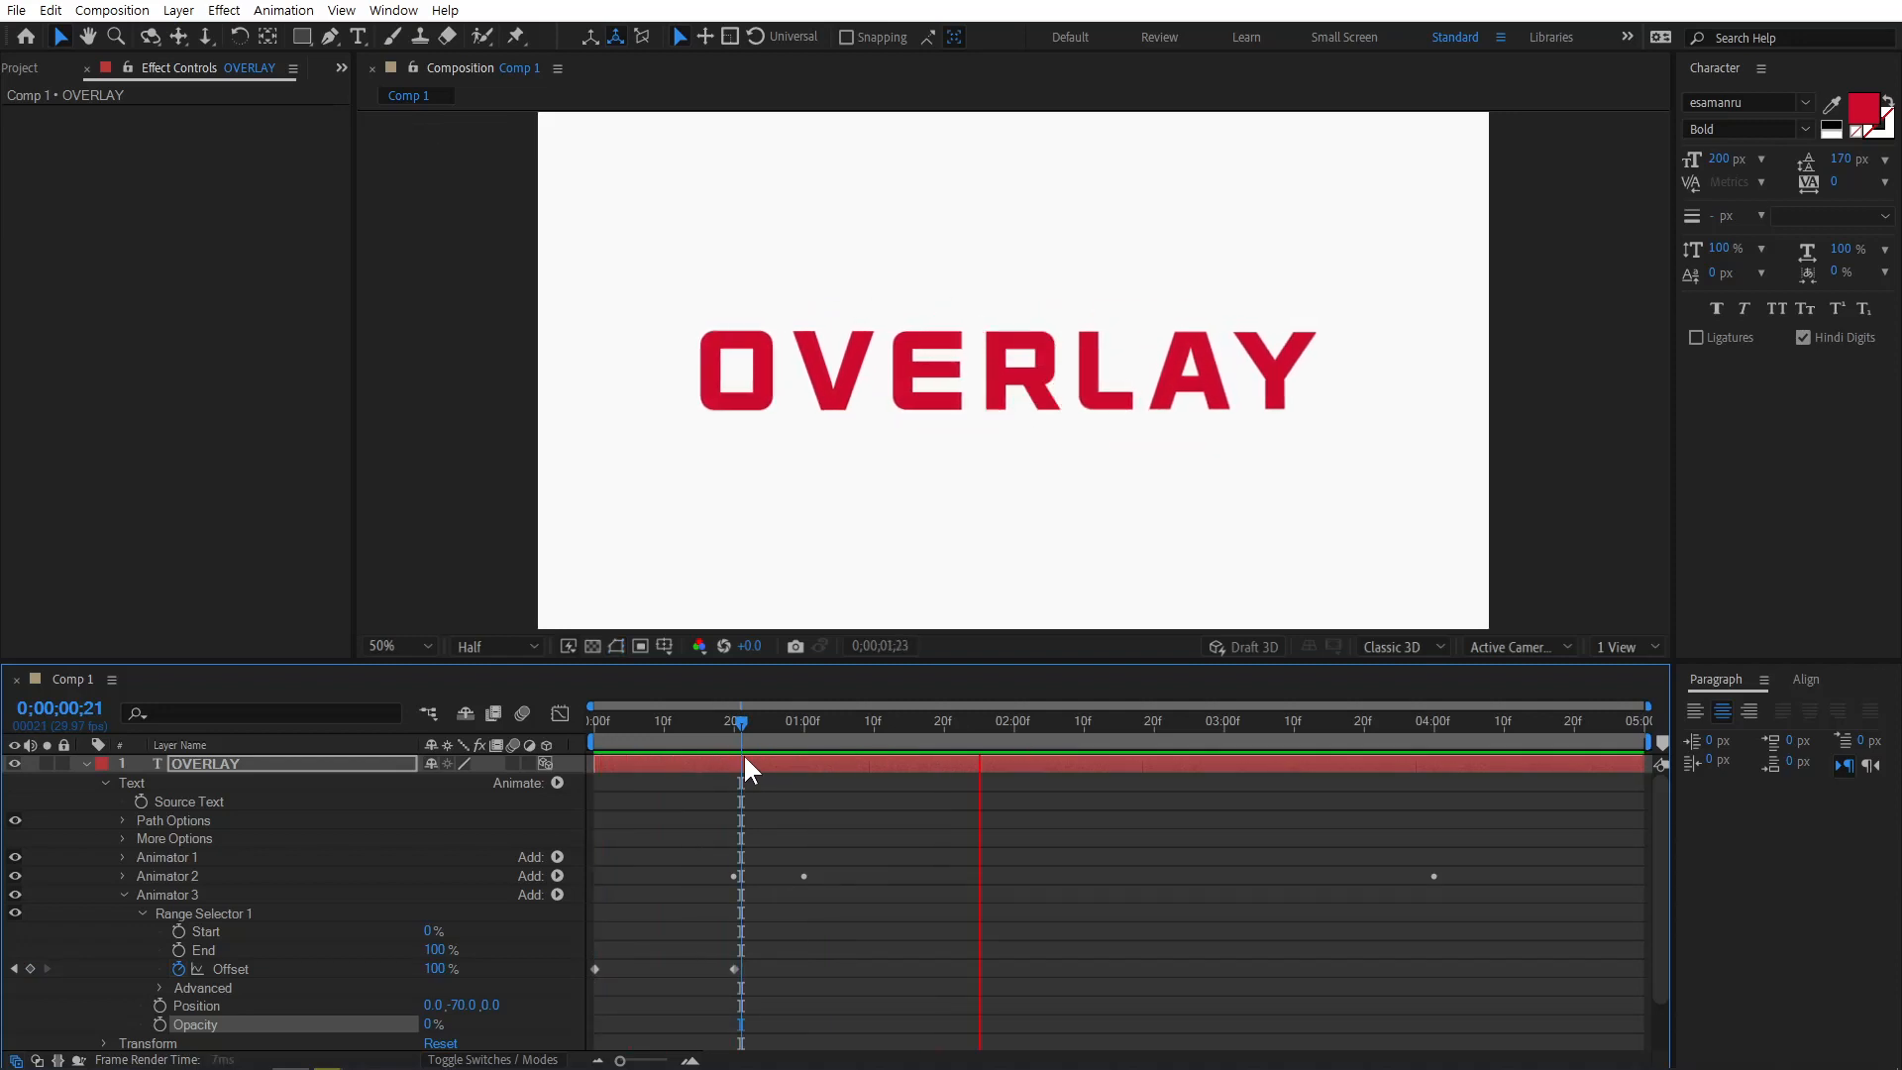
pyautogui.press('space')
# Apply Easy Ease to both Offset keyframes and play back the animation.
pyautogui.moveTo(794, 927); pyautogui.dragTo(545, 980)
pyautogui.press('F9')
pyautogui.press('space')
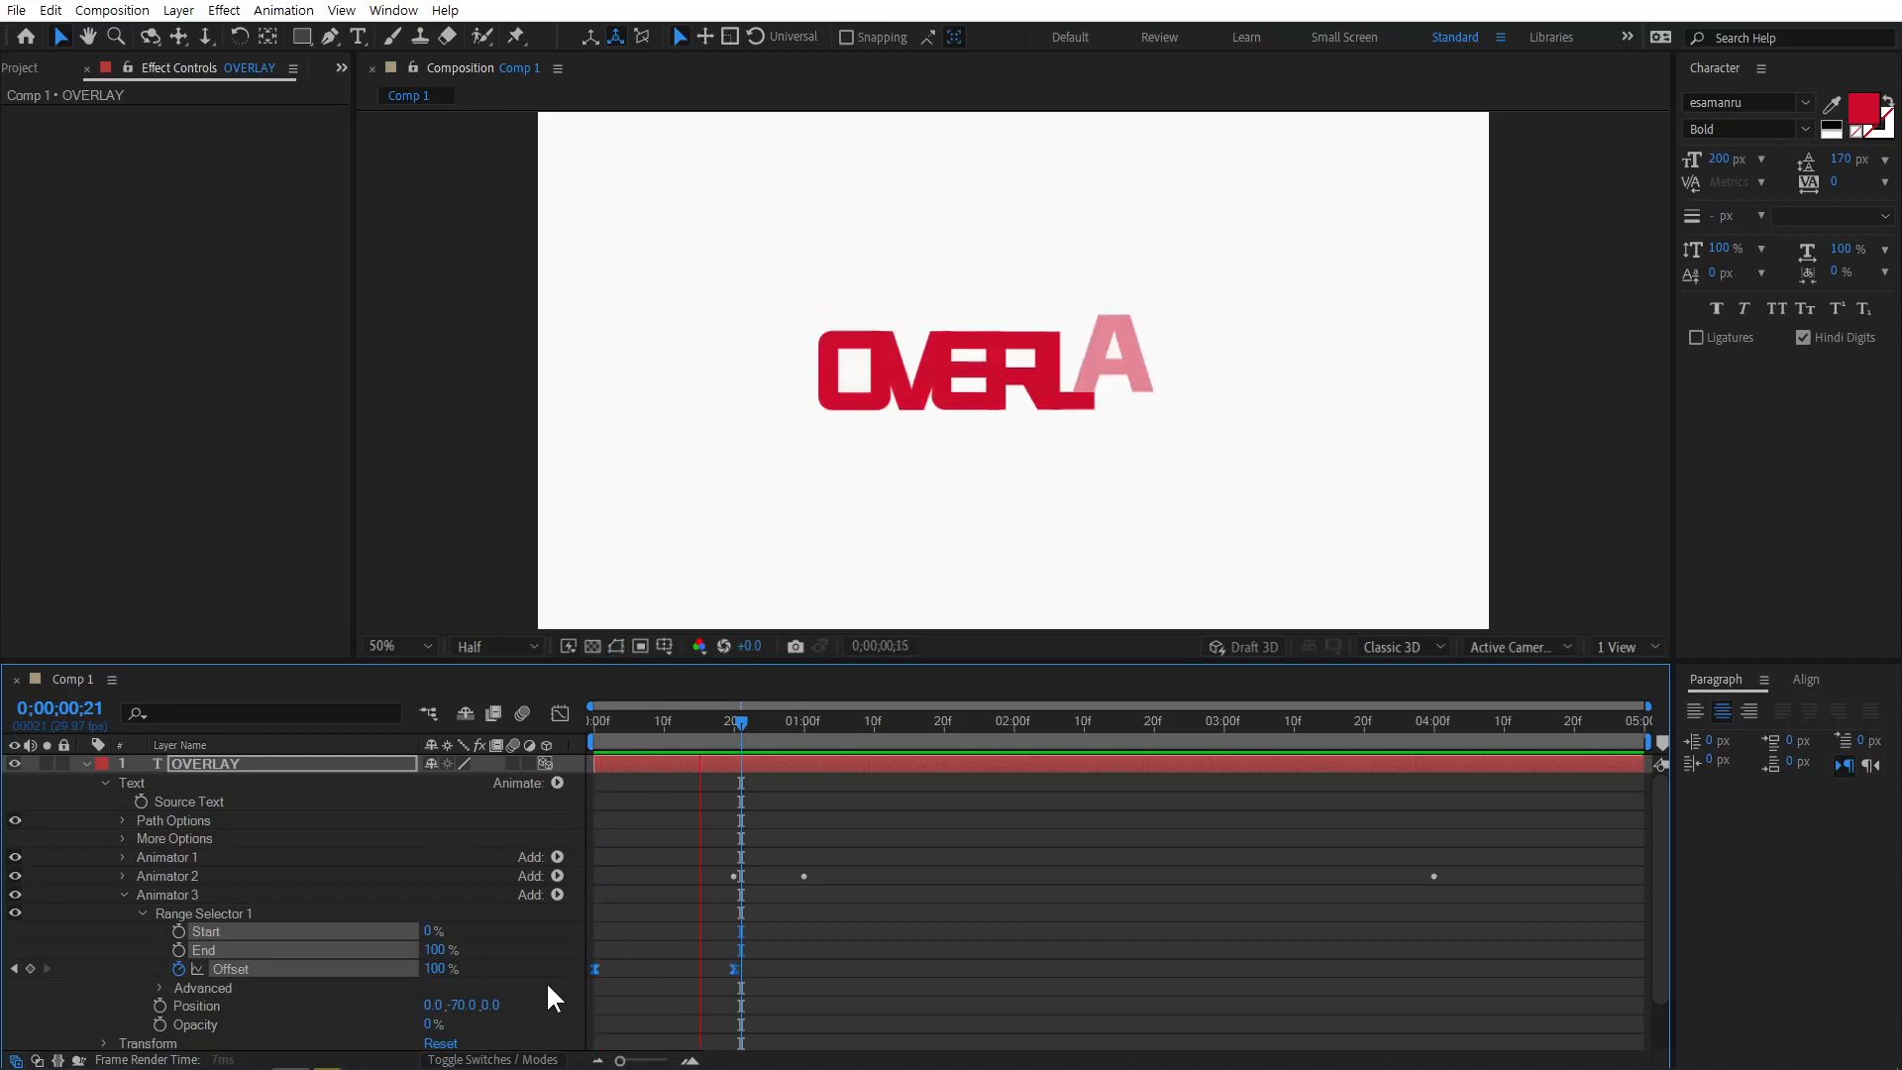
pyautogui.press('space')
pyautogui.press('space')
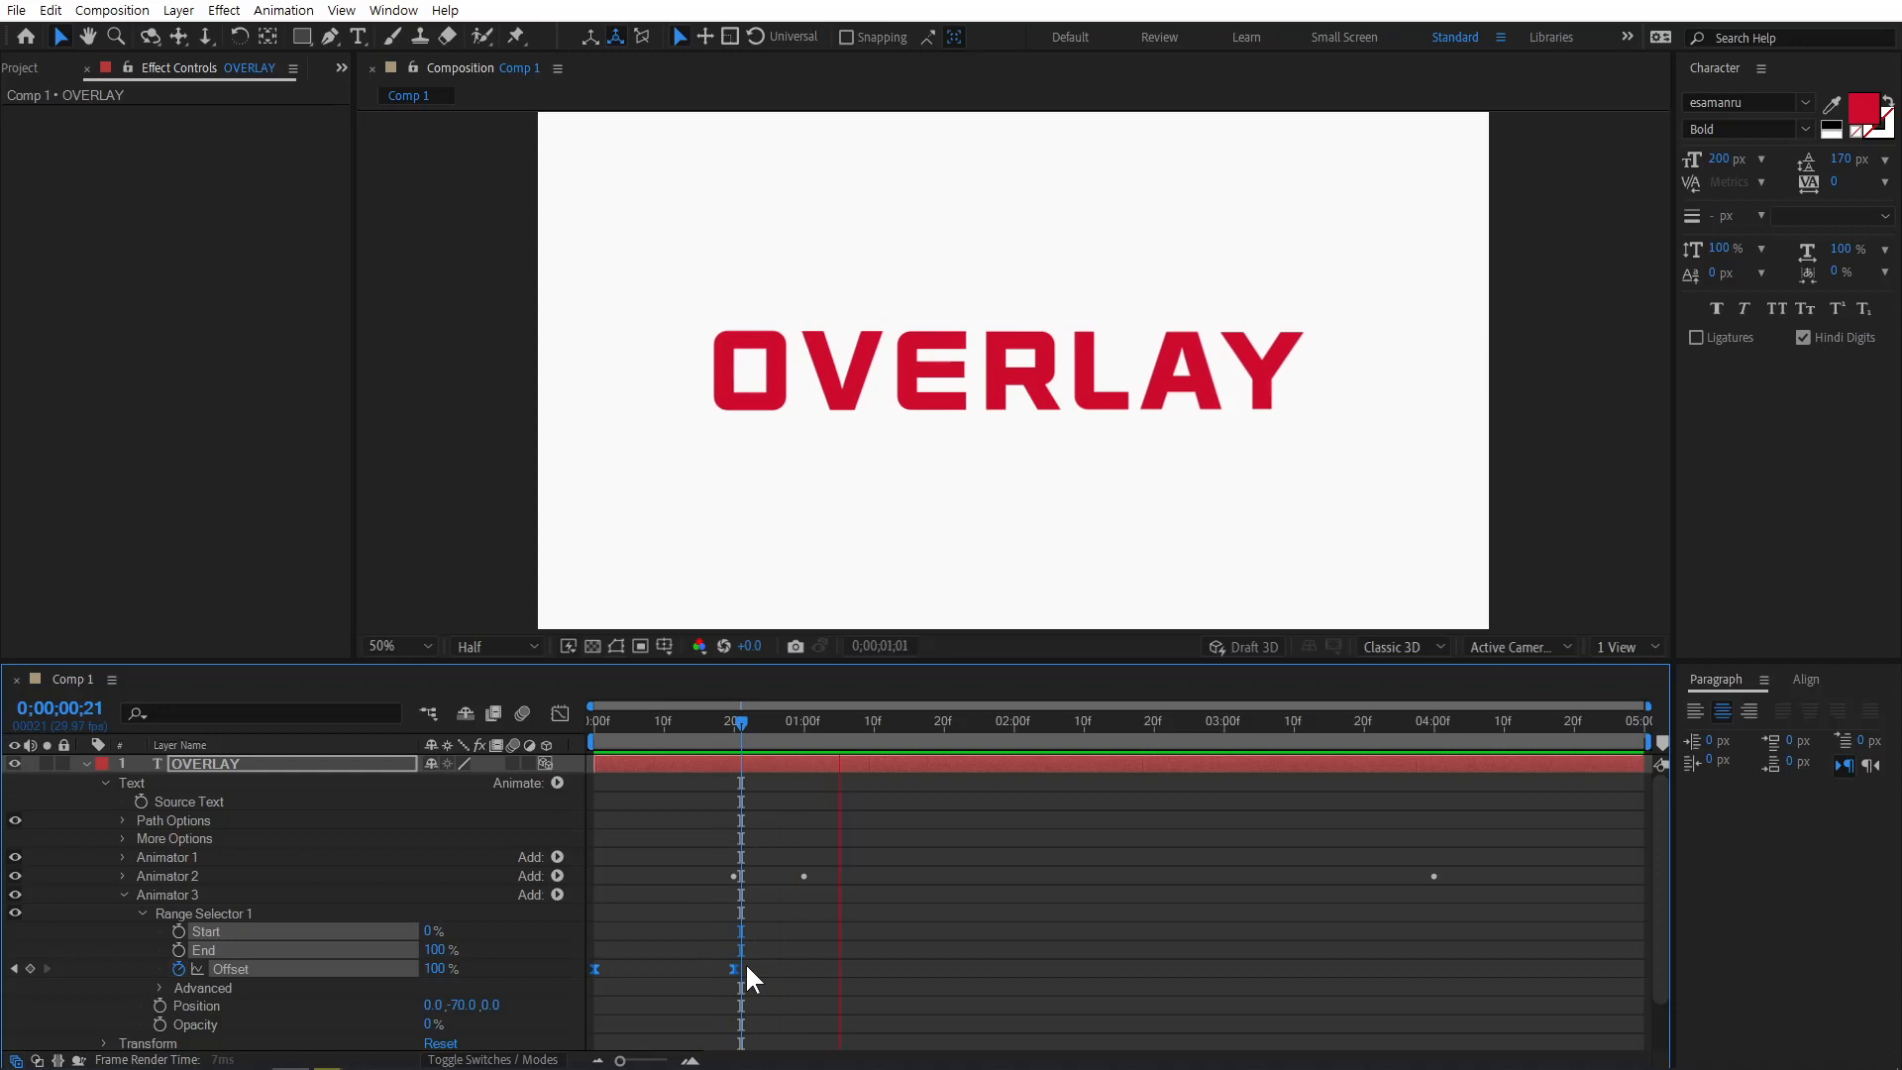
pyautogui.press('space')
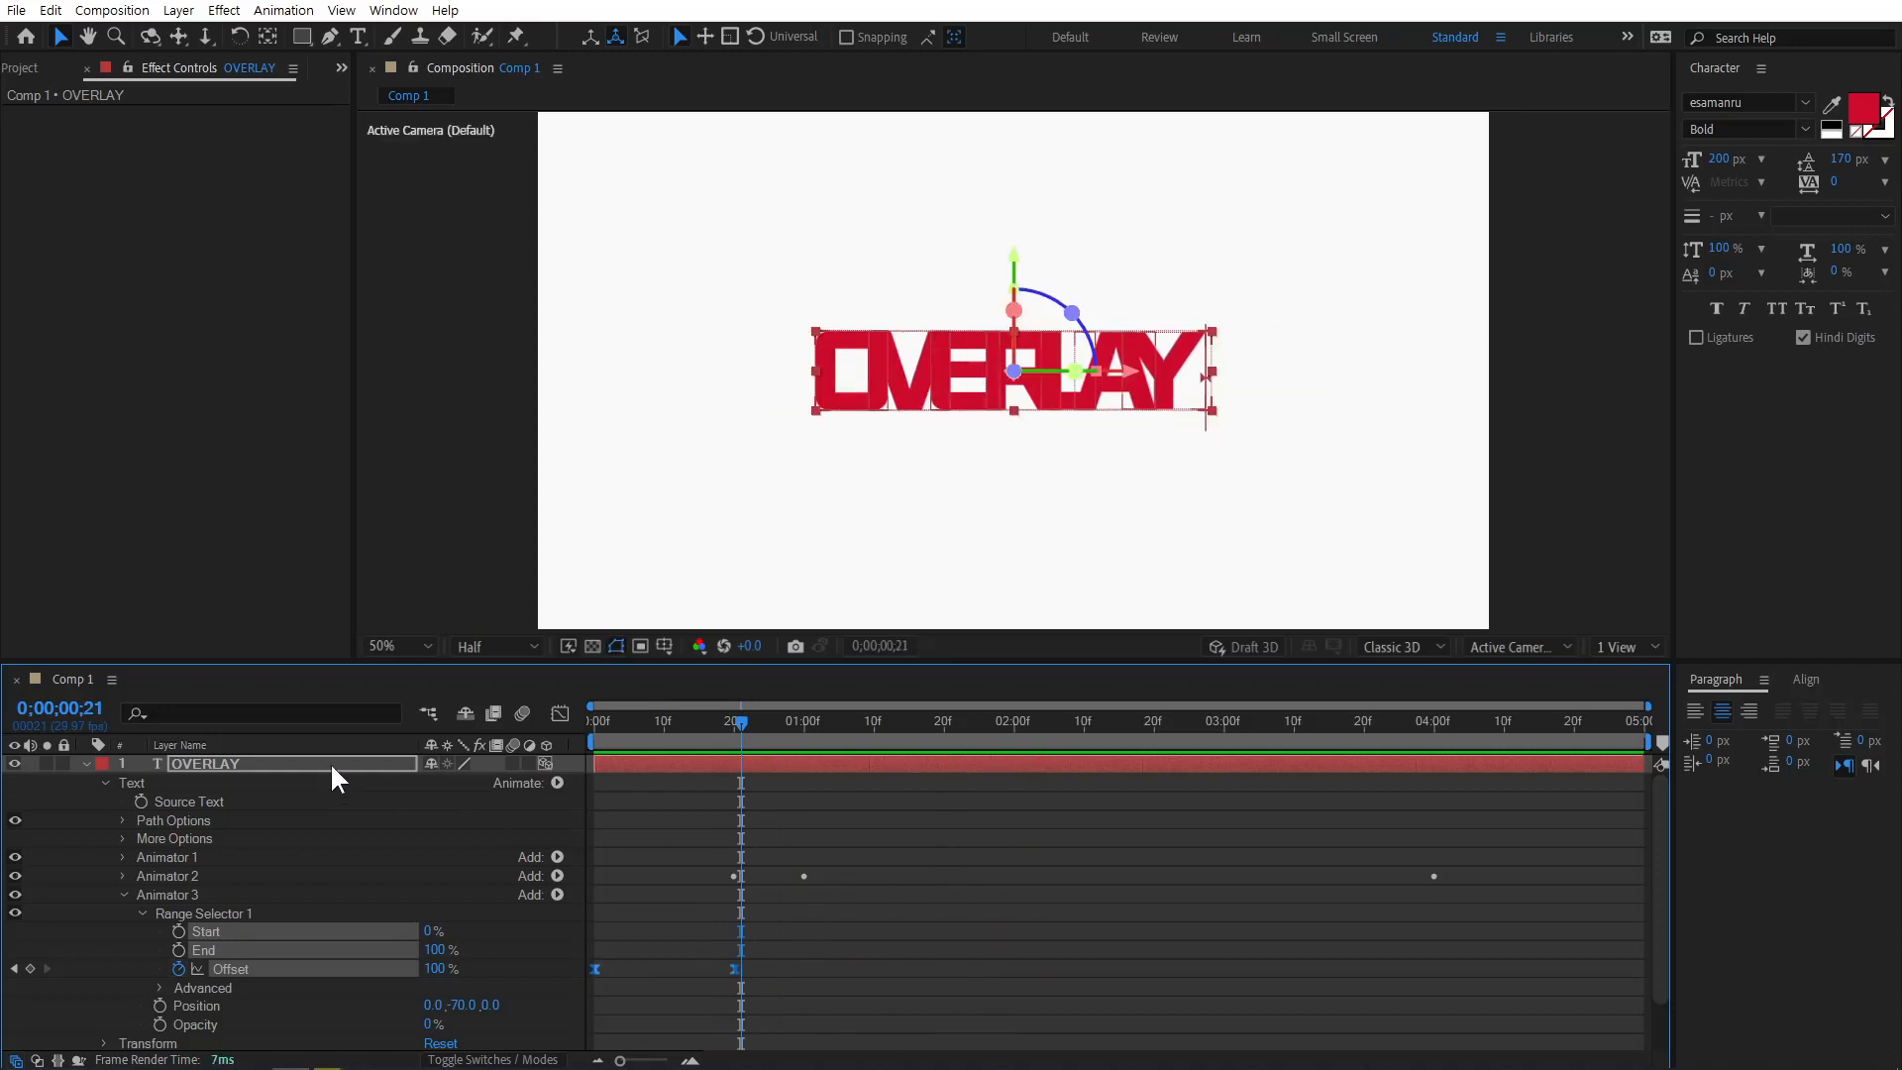
# Show only the OVERLAY layer's keyframed properties and preview the transition from the reveal to the tracking spread.
pyautogui.click(330, 763)
pyautogui.press('u')
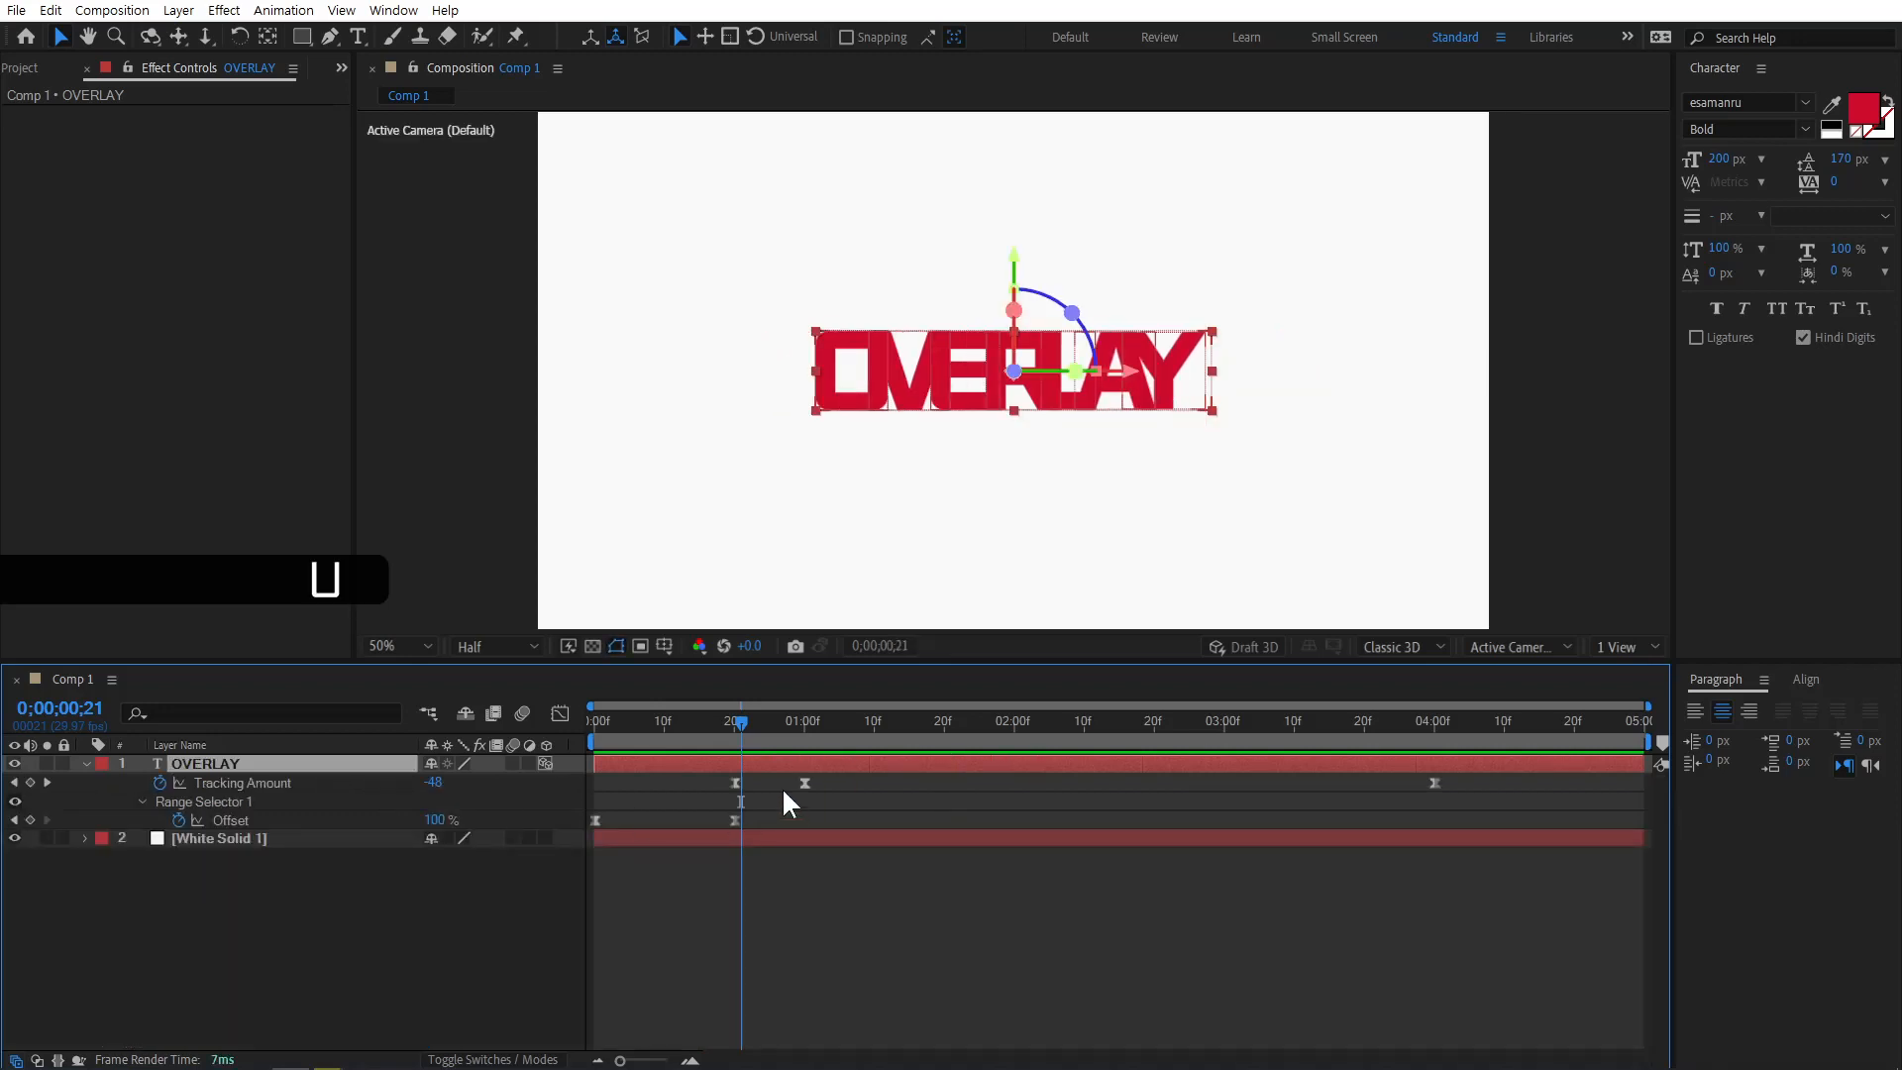
pyautogui.moveTo(668, 731); pyautogui.dragTo(868, 741)
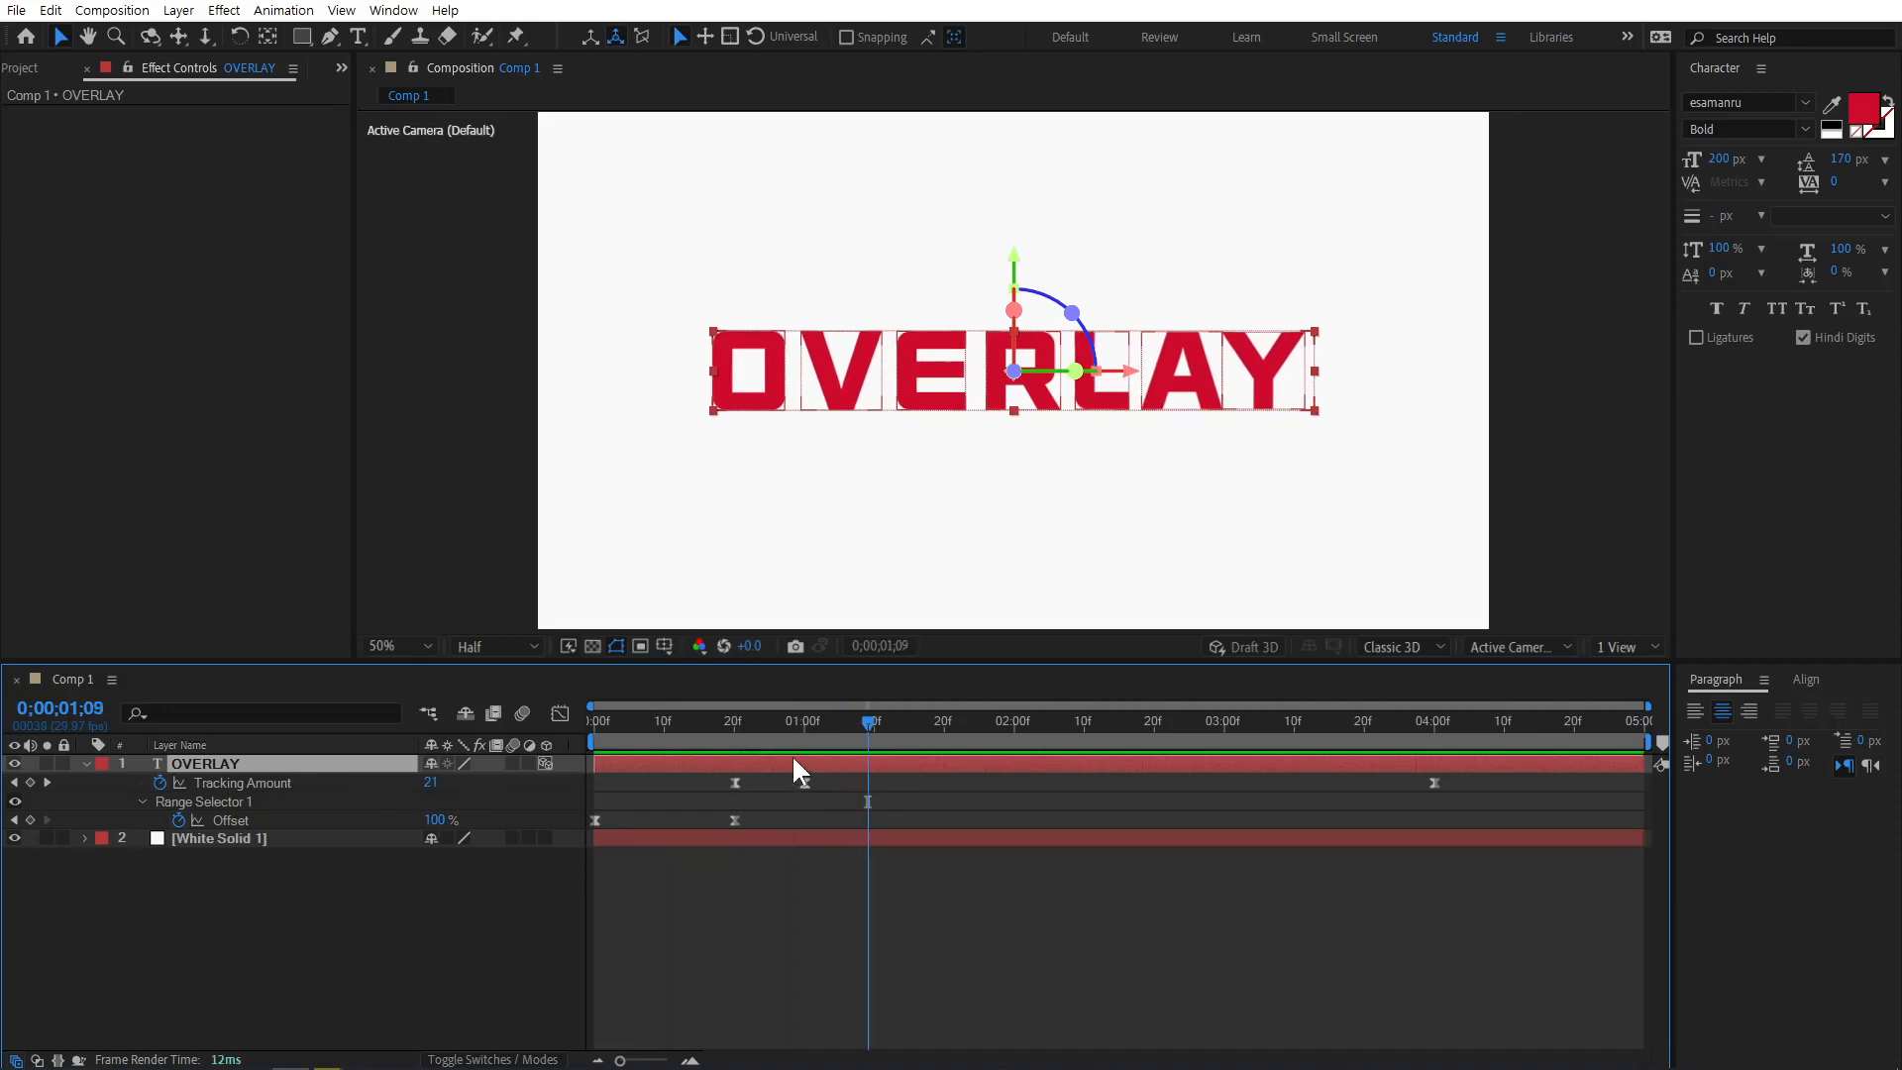
pyautogui.press('space')
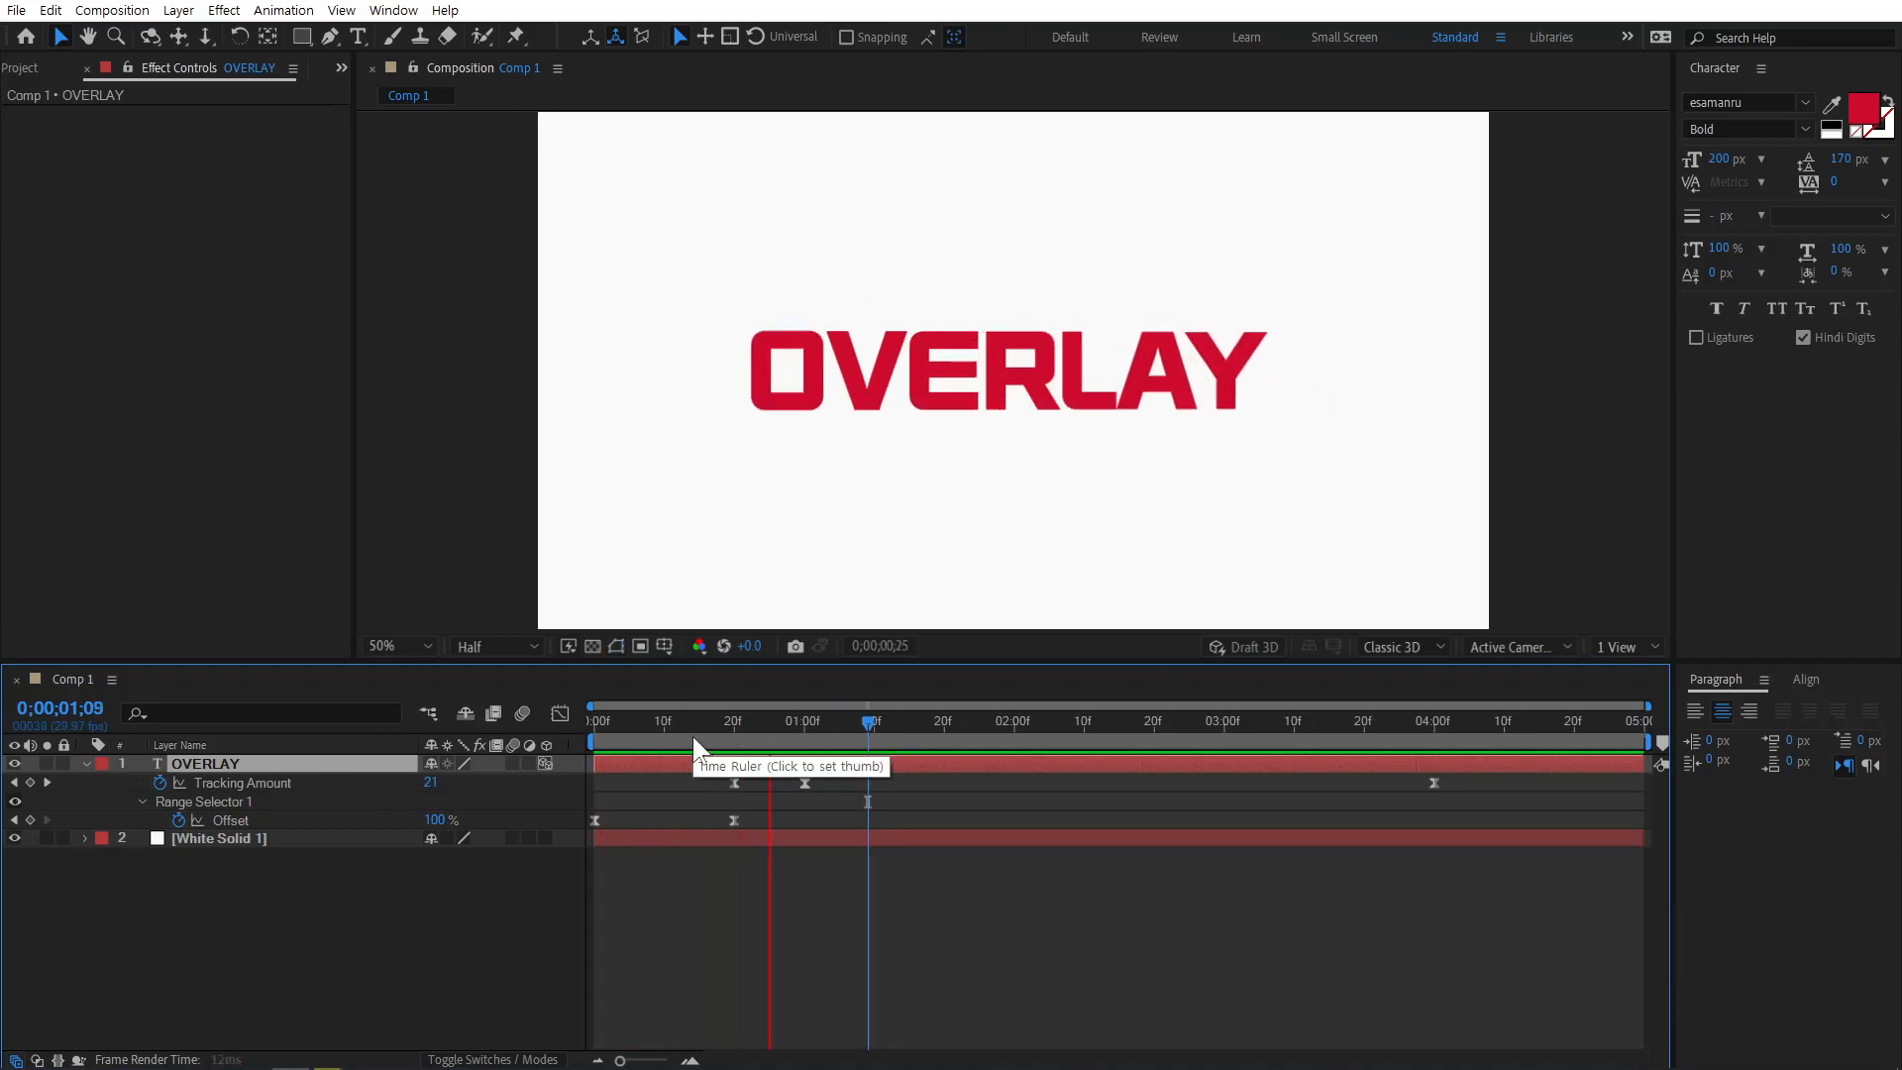
pyautogui.press('space')
# Move the middle Tracking Amount keyframe to 0;00;01;10 and preview the slower spread.
pyautogui.click(824, 794)
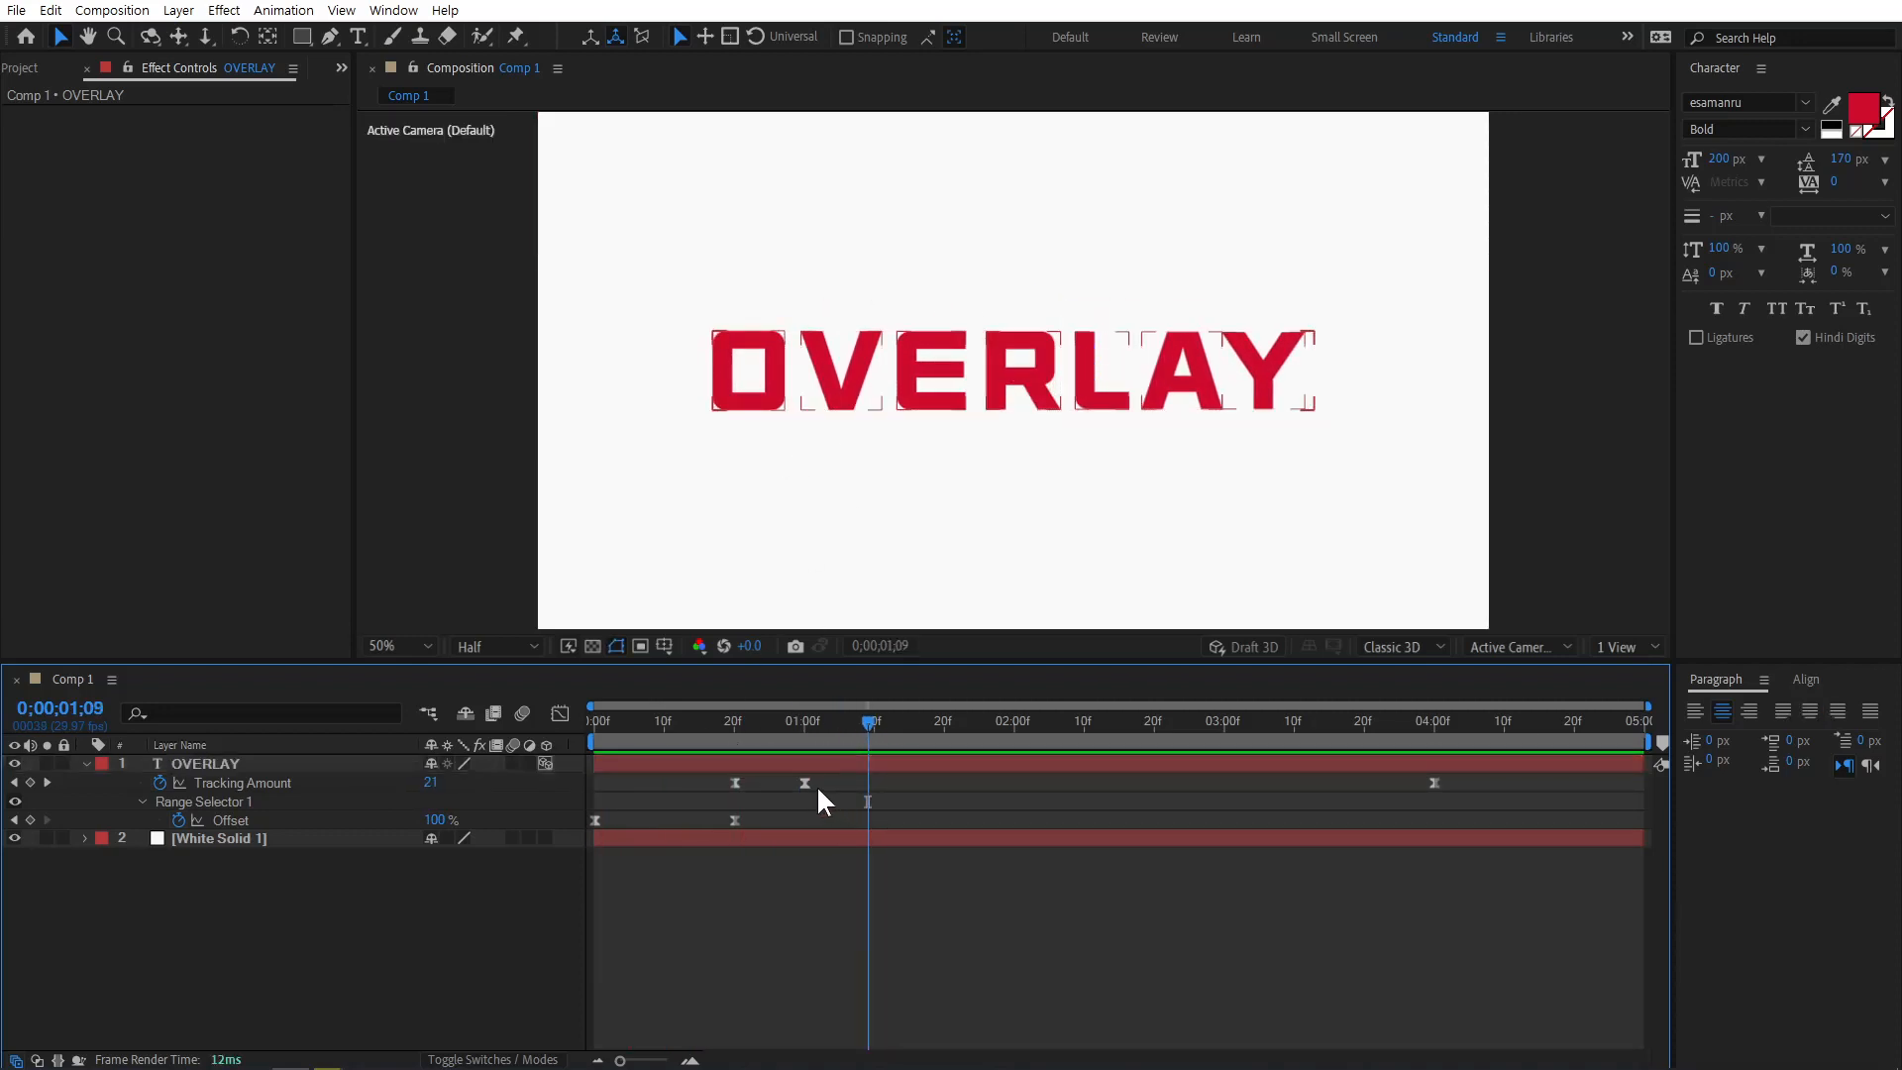
pyautogui.moveTo(803, 777); pyautogui.dragTo(871, 786)
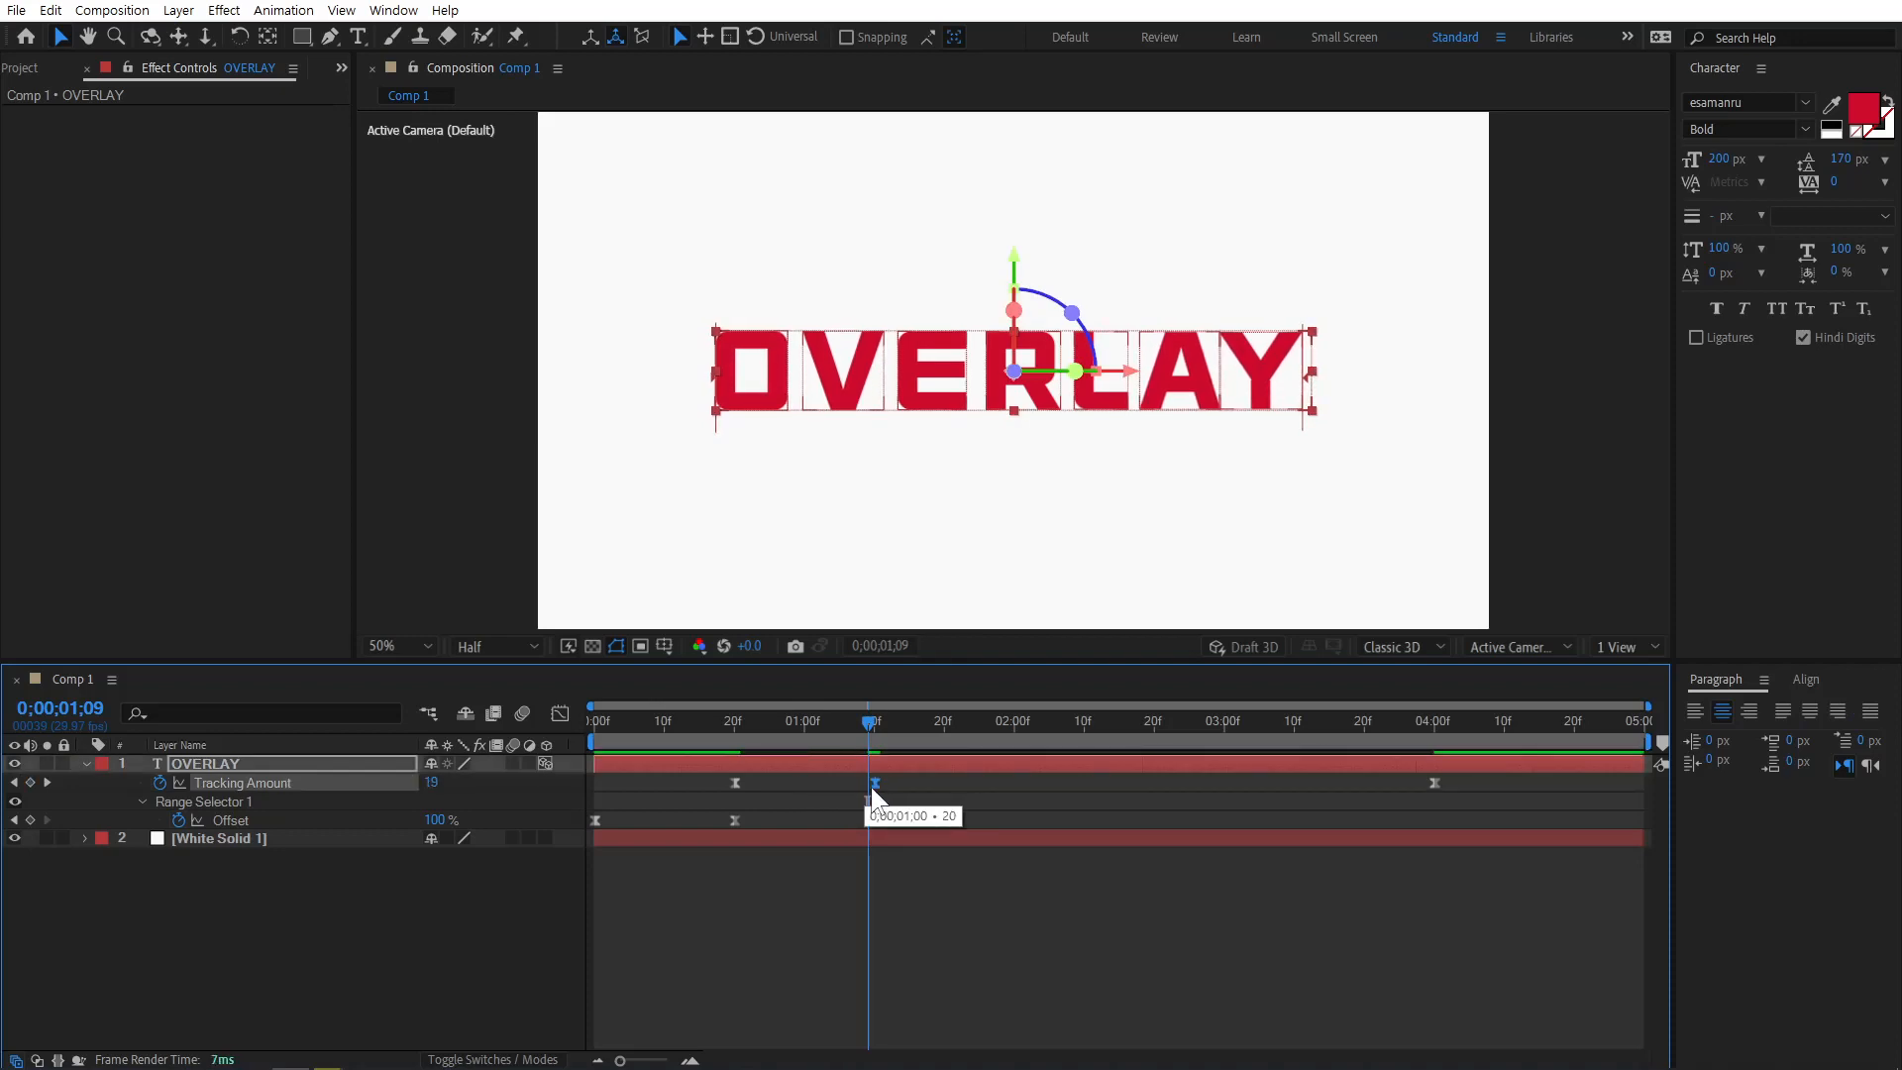
pyautogui.click(917, 812)
pyautogui.press('space')
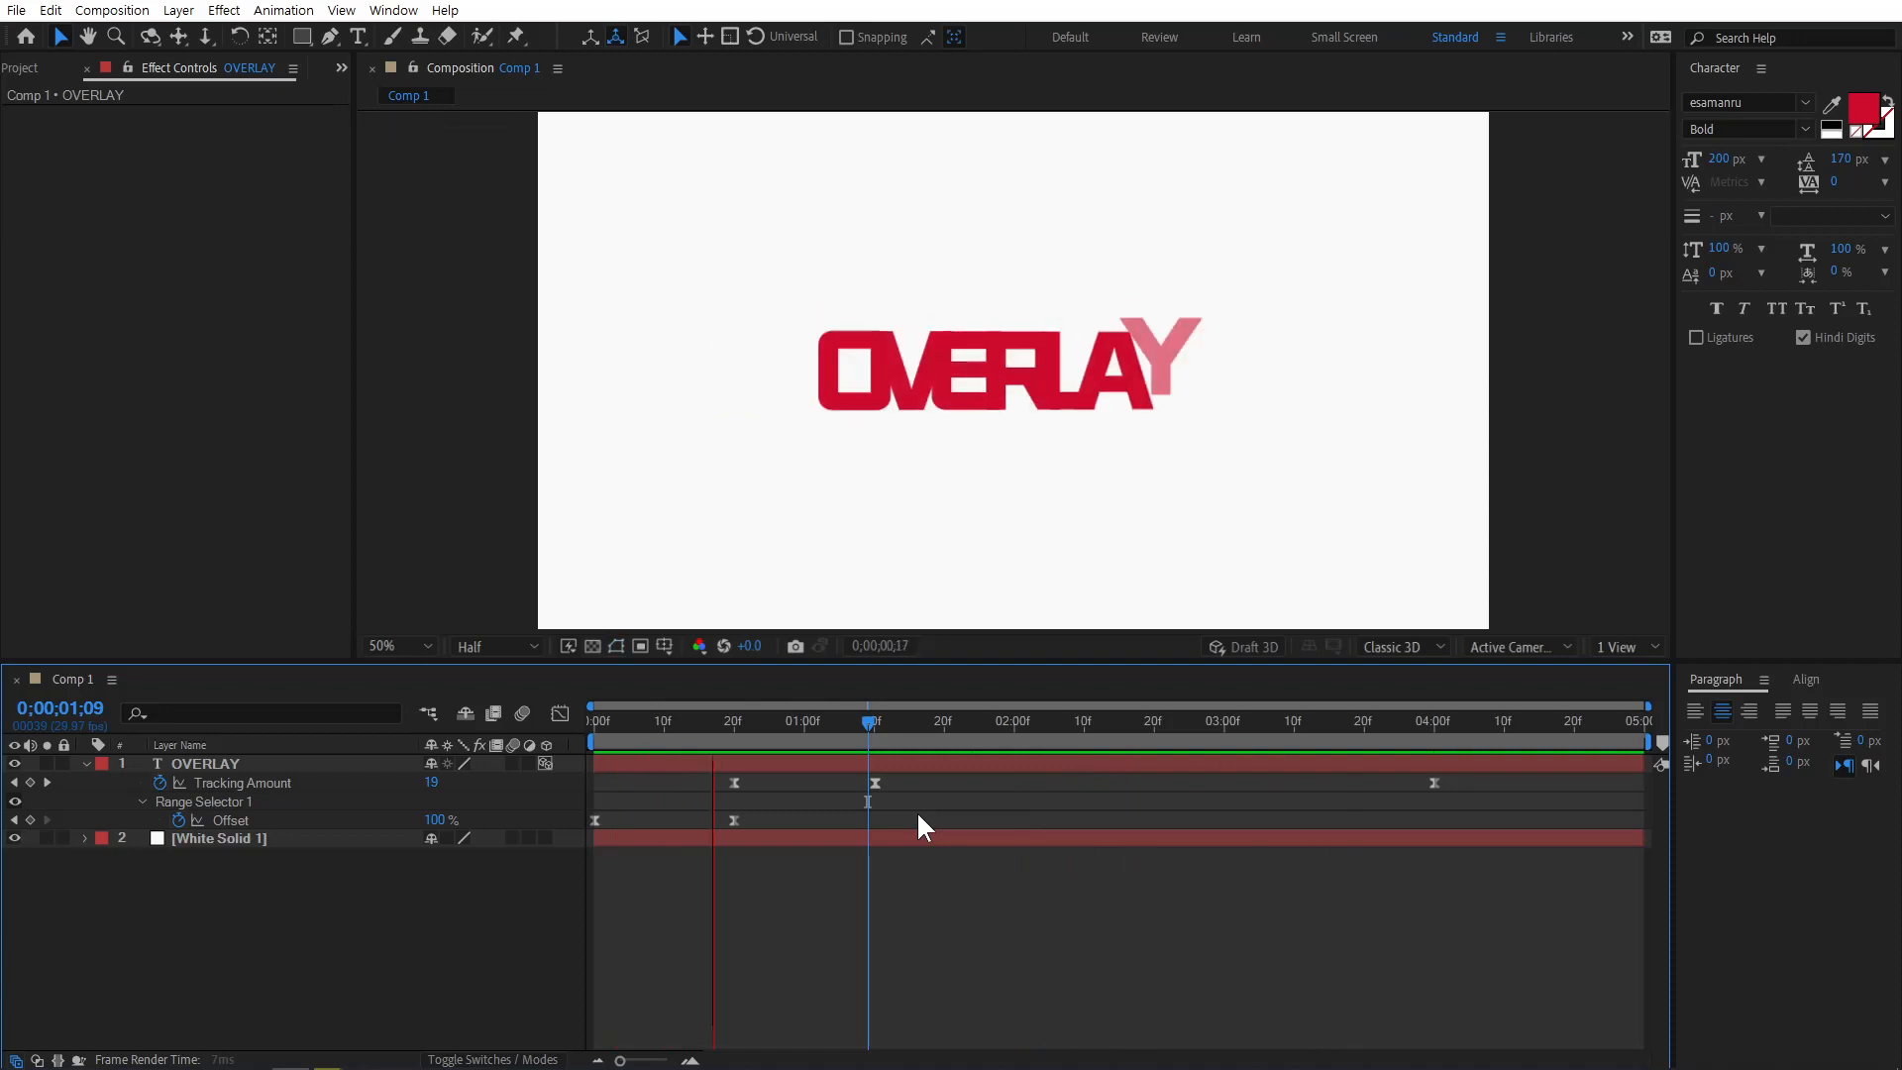
pyautogui.press('space')
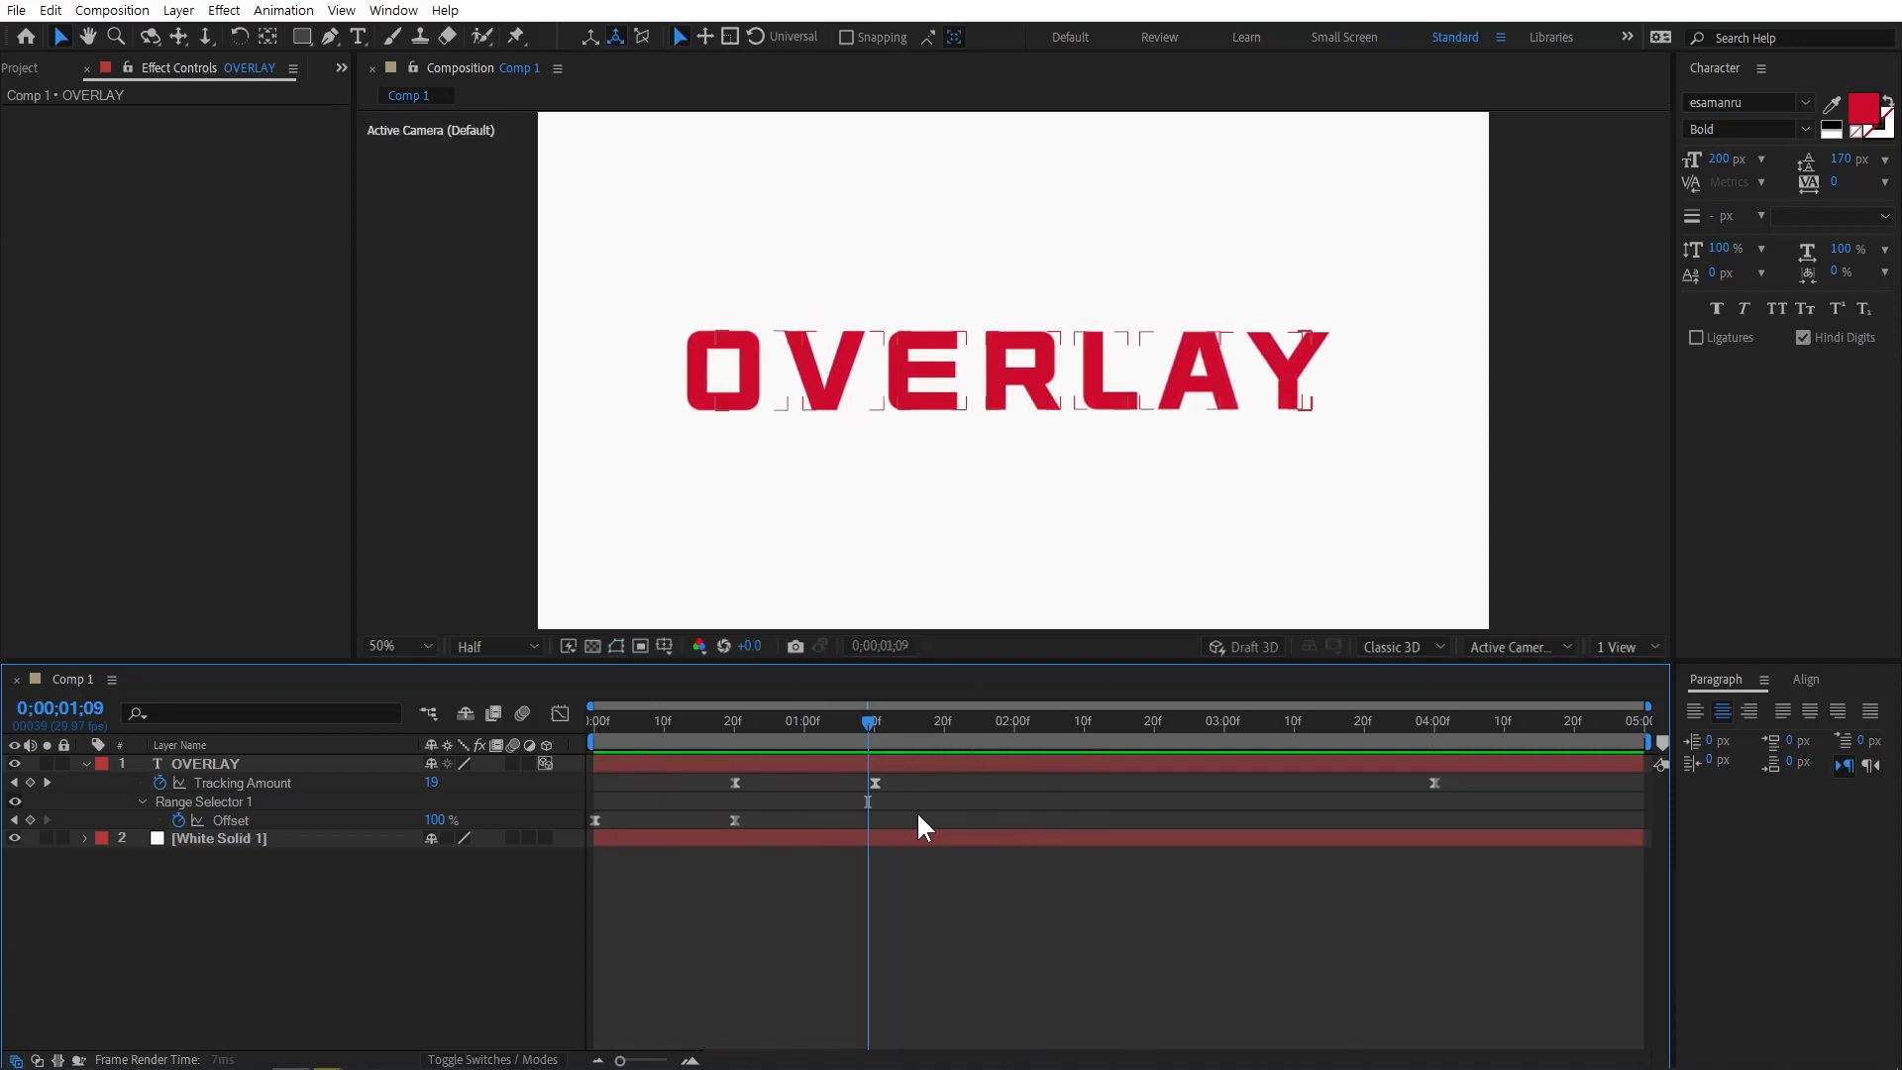
# Retime the first two Tracking Amount keyframes to 0;00;01;00 and 0;00;01;20 and the last Offset keyframe to 0;00;01;00, then preview.
pyautogui.moveTo(904, 778); pyautogui.dragTo(767, 785)
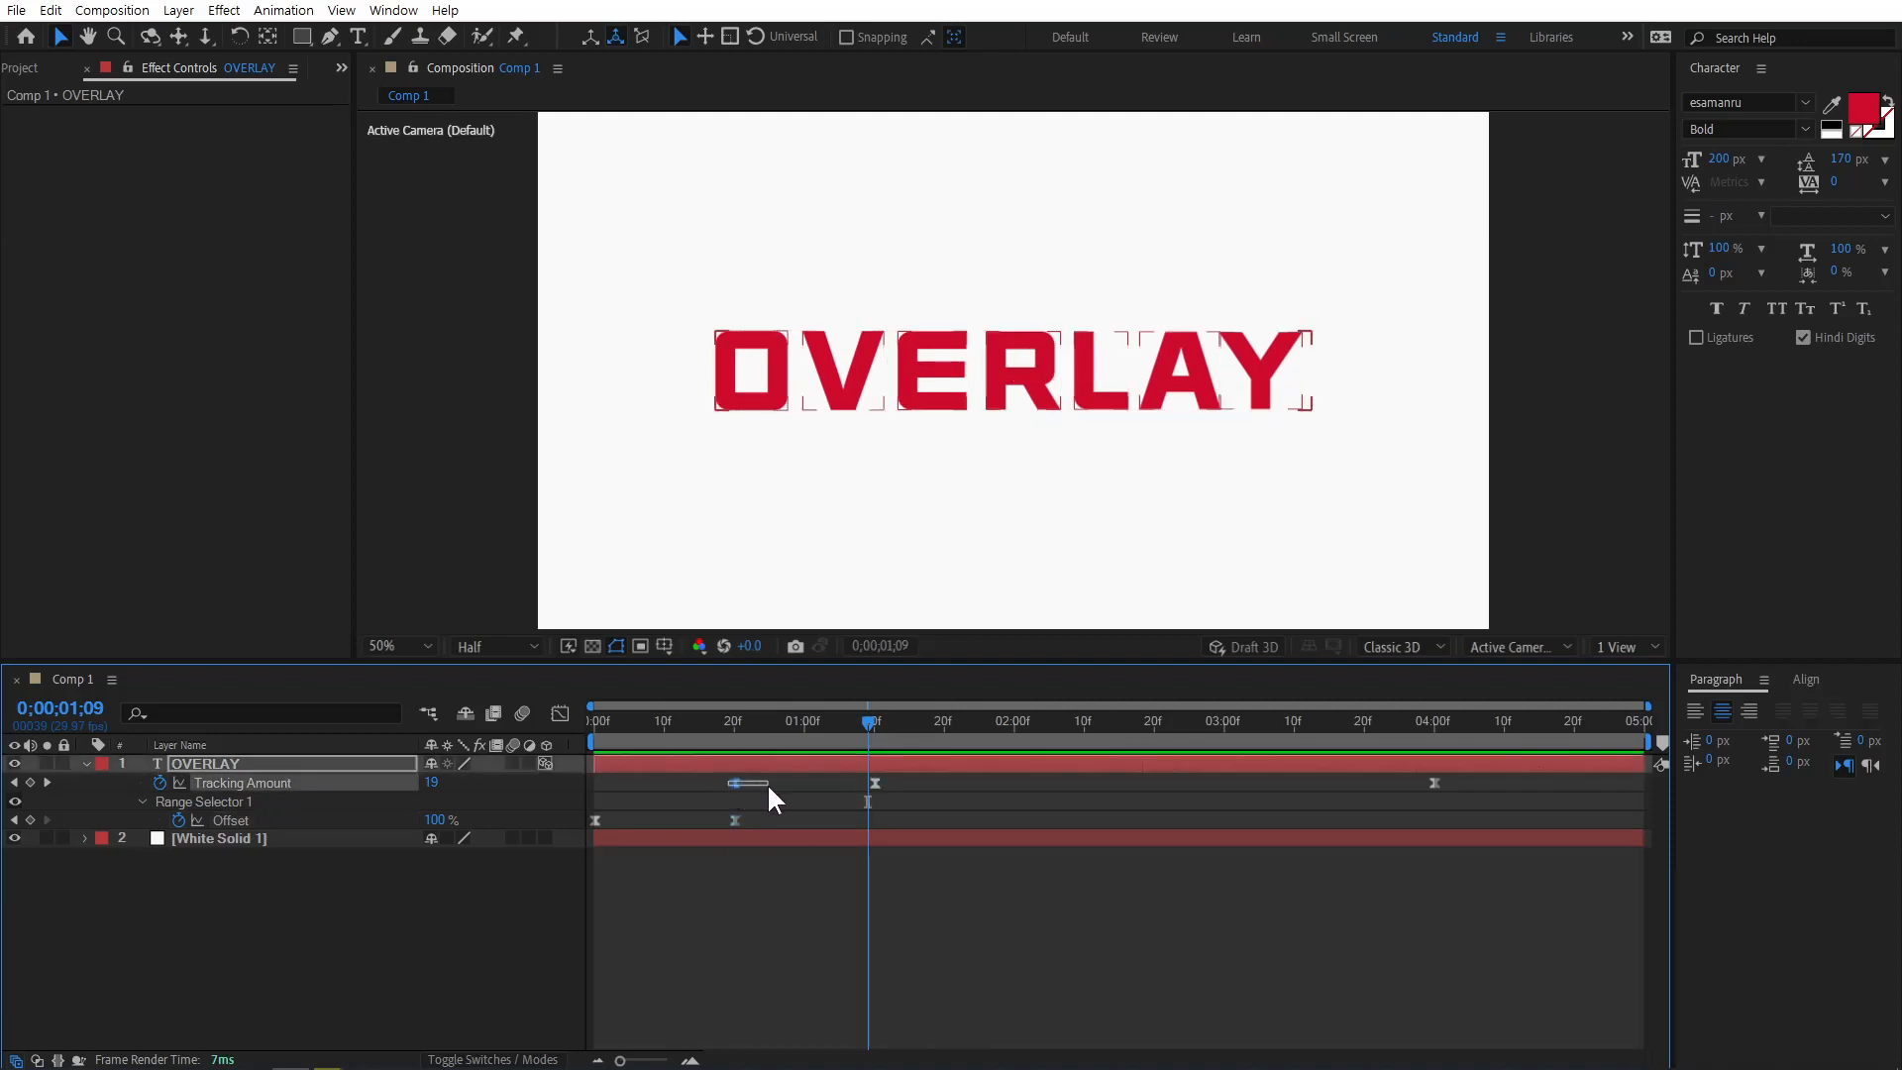
pyautogui.moveTo(901, 780); pyautogui.dragTo(800, 795)
pyautogui.click(1074, 794)
pyautogui.press('space')
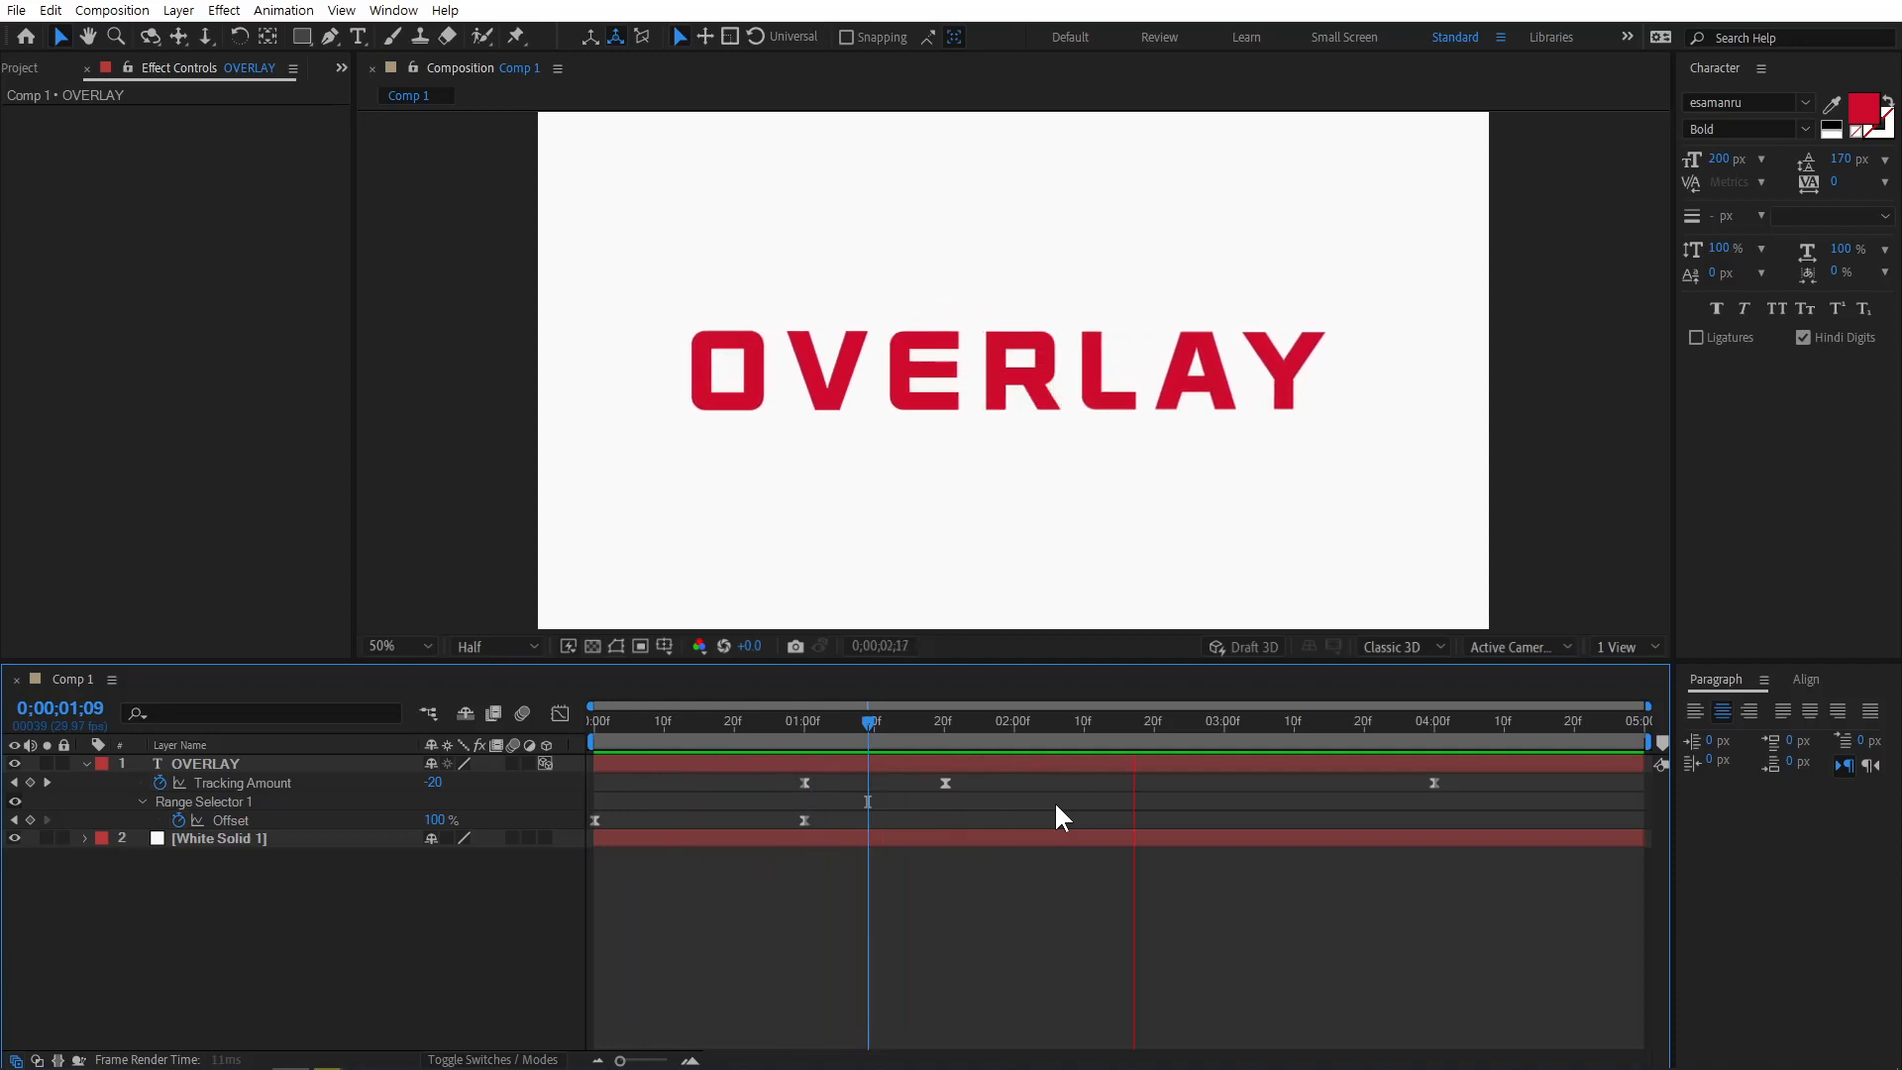
pyautogui.press('space')
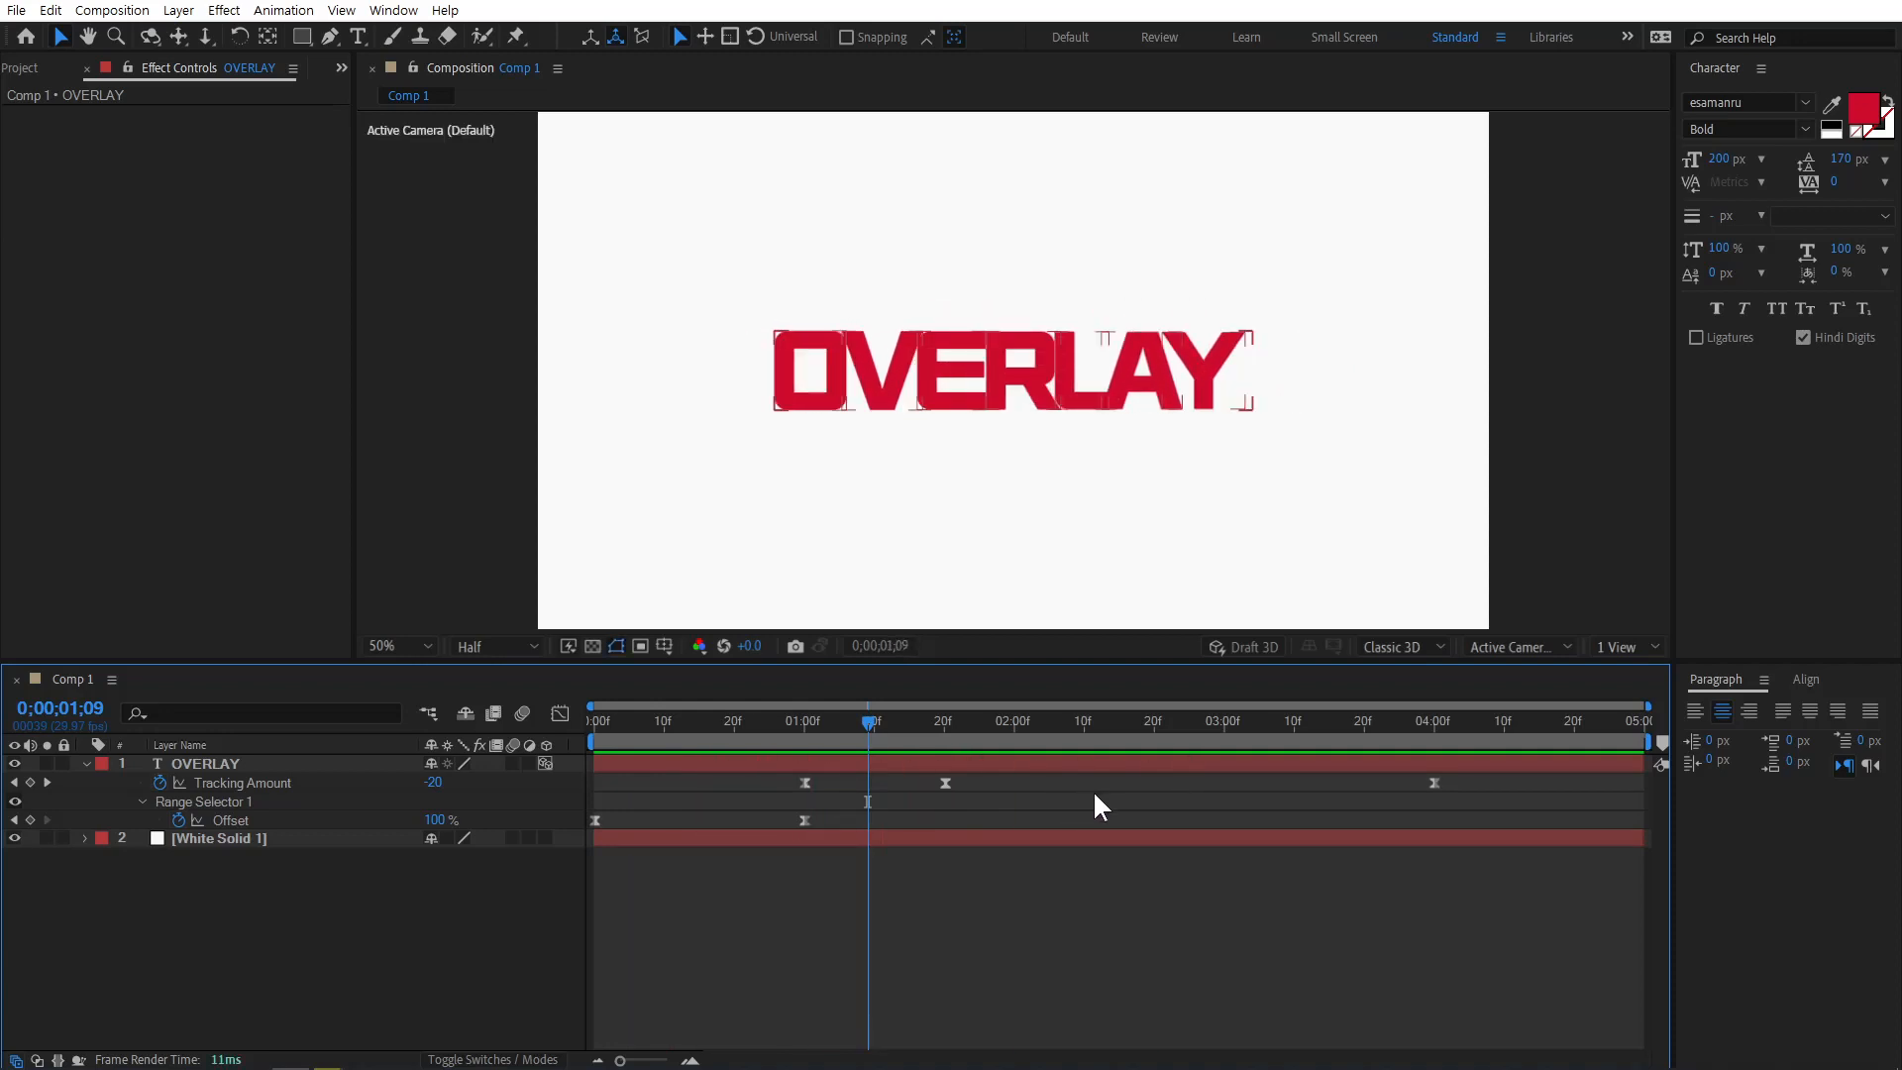
# Collapse the OVERLAY text layer's properties and duplicate the layer.
pyautogui.click(248, 765)
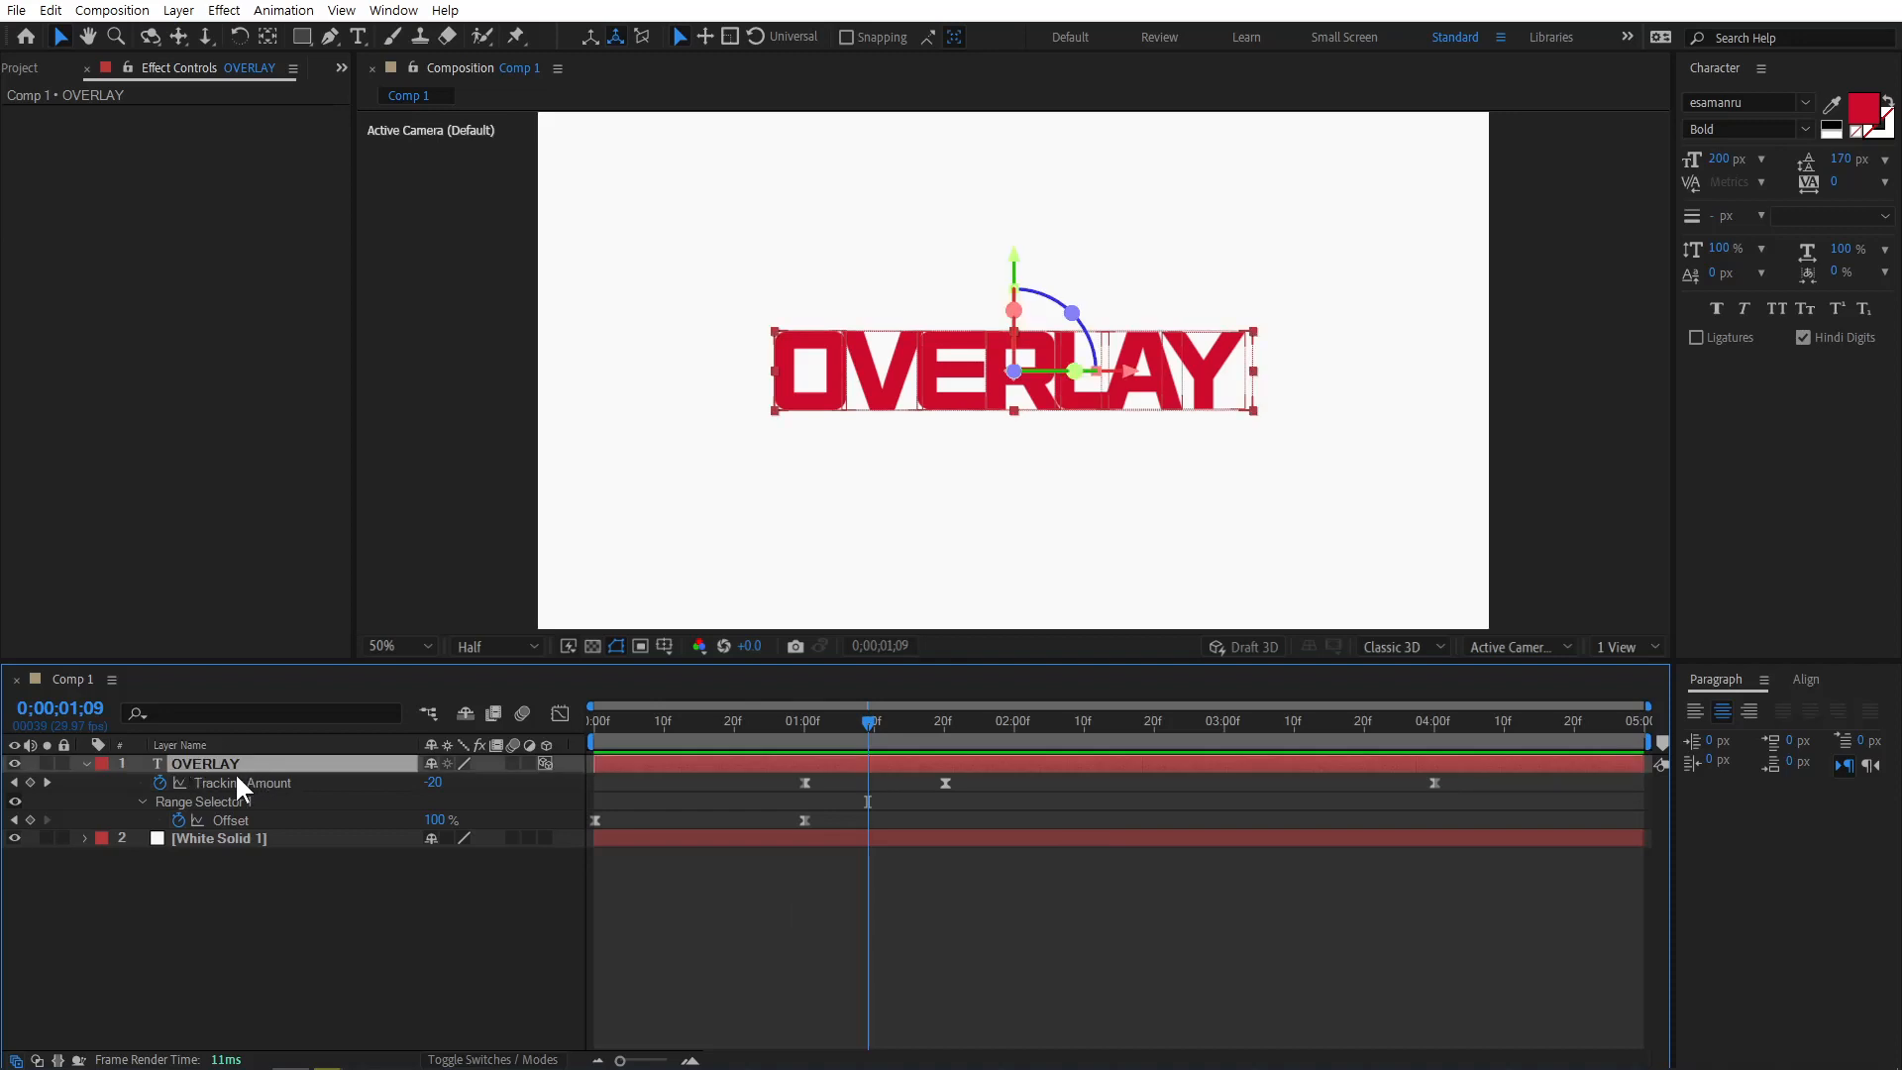
pyautogui.click(86, 764)
pyautogui.click(202, 864)
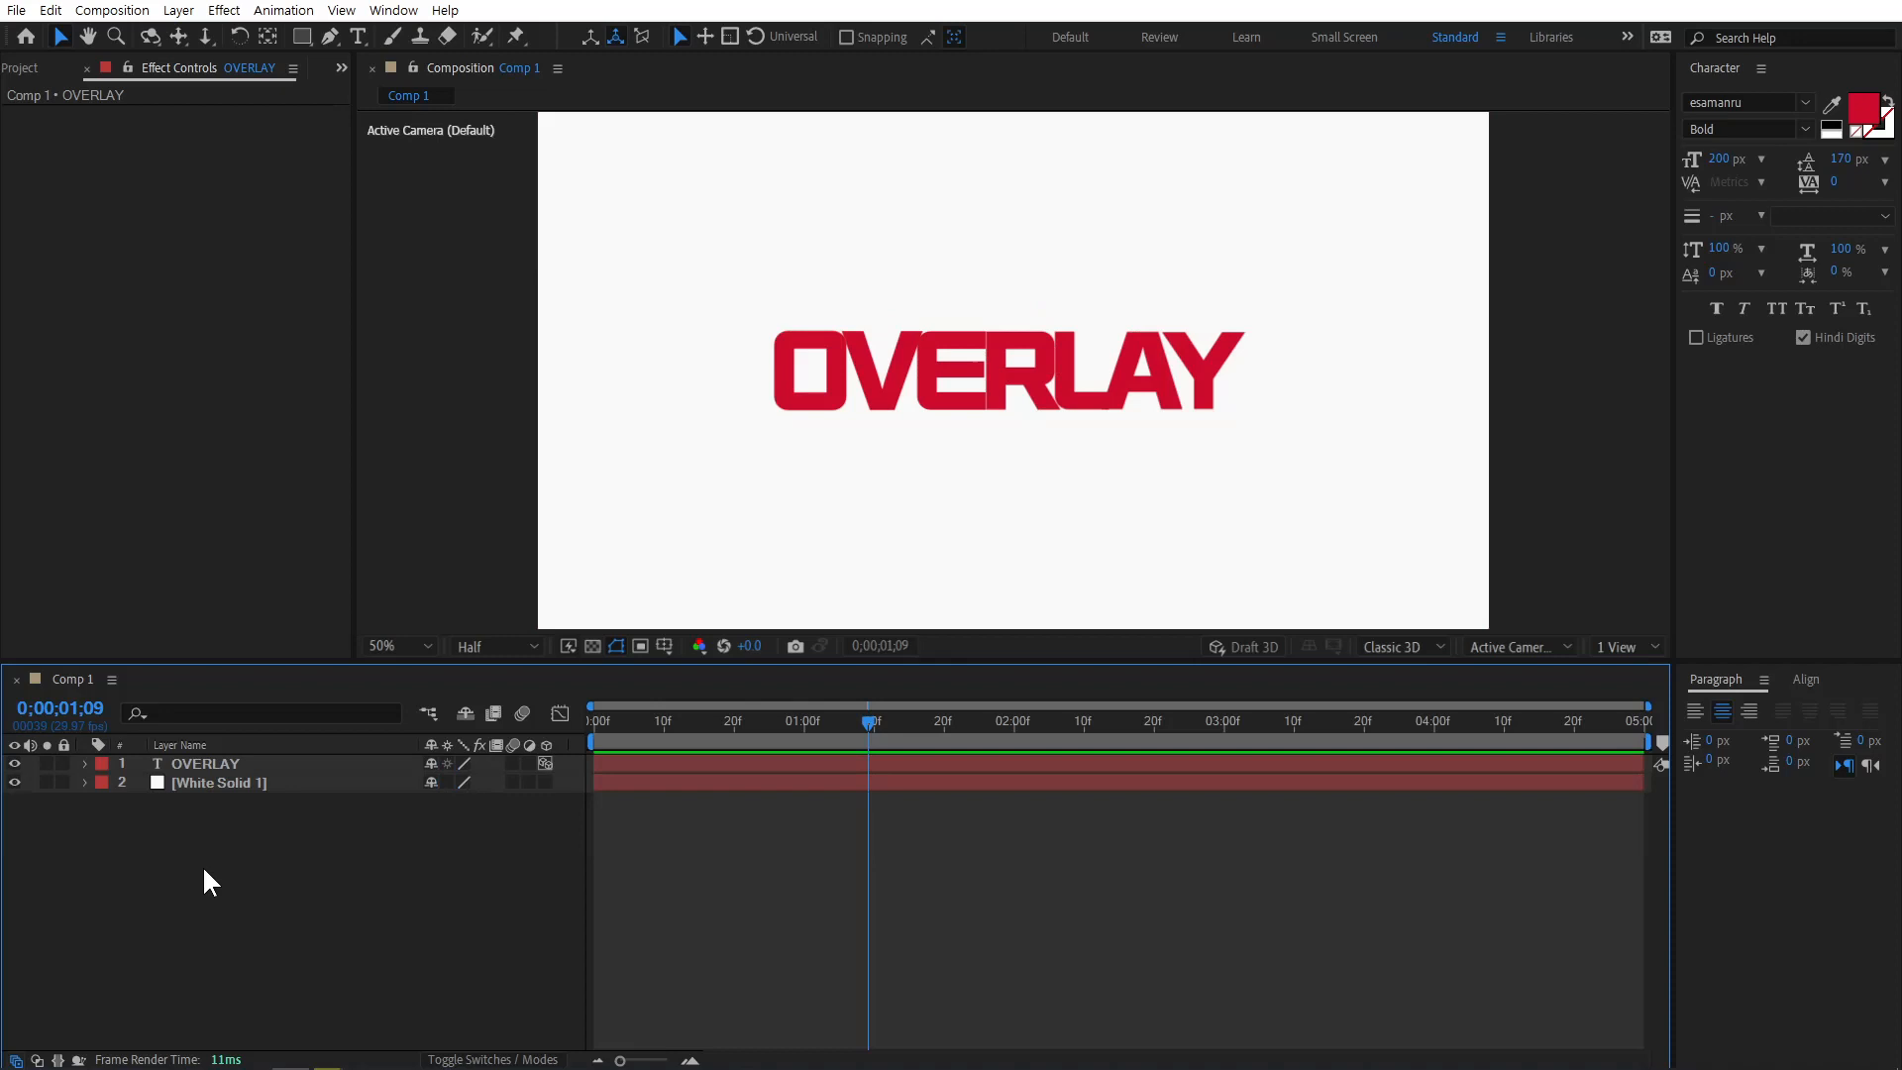
pyautogui.click(193, 762)
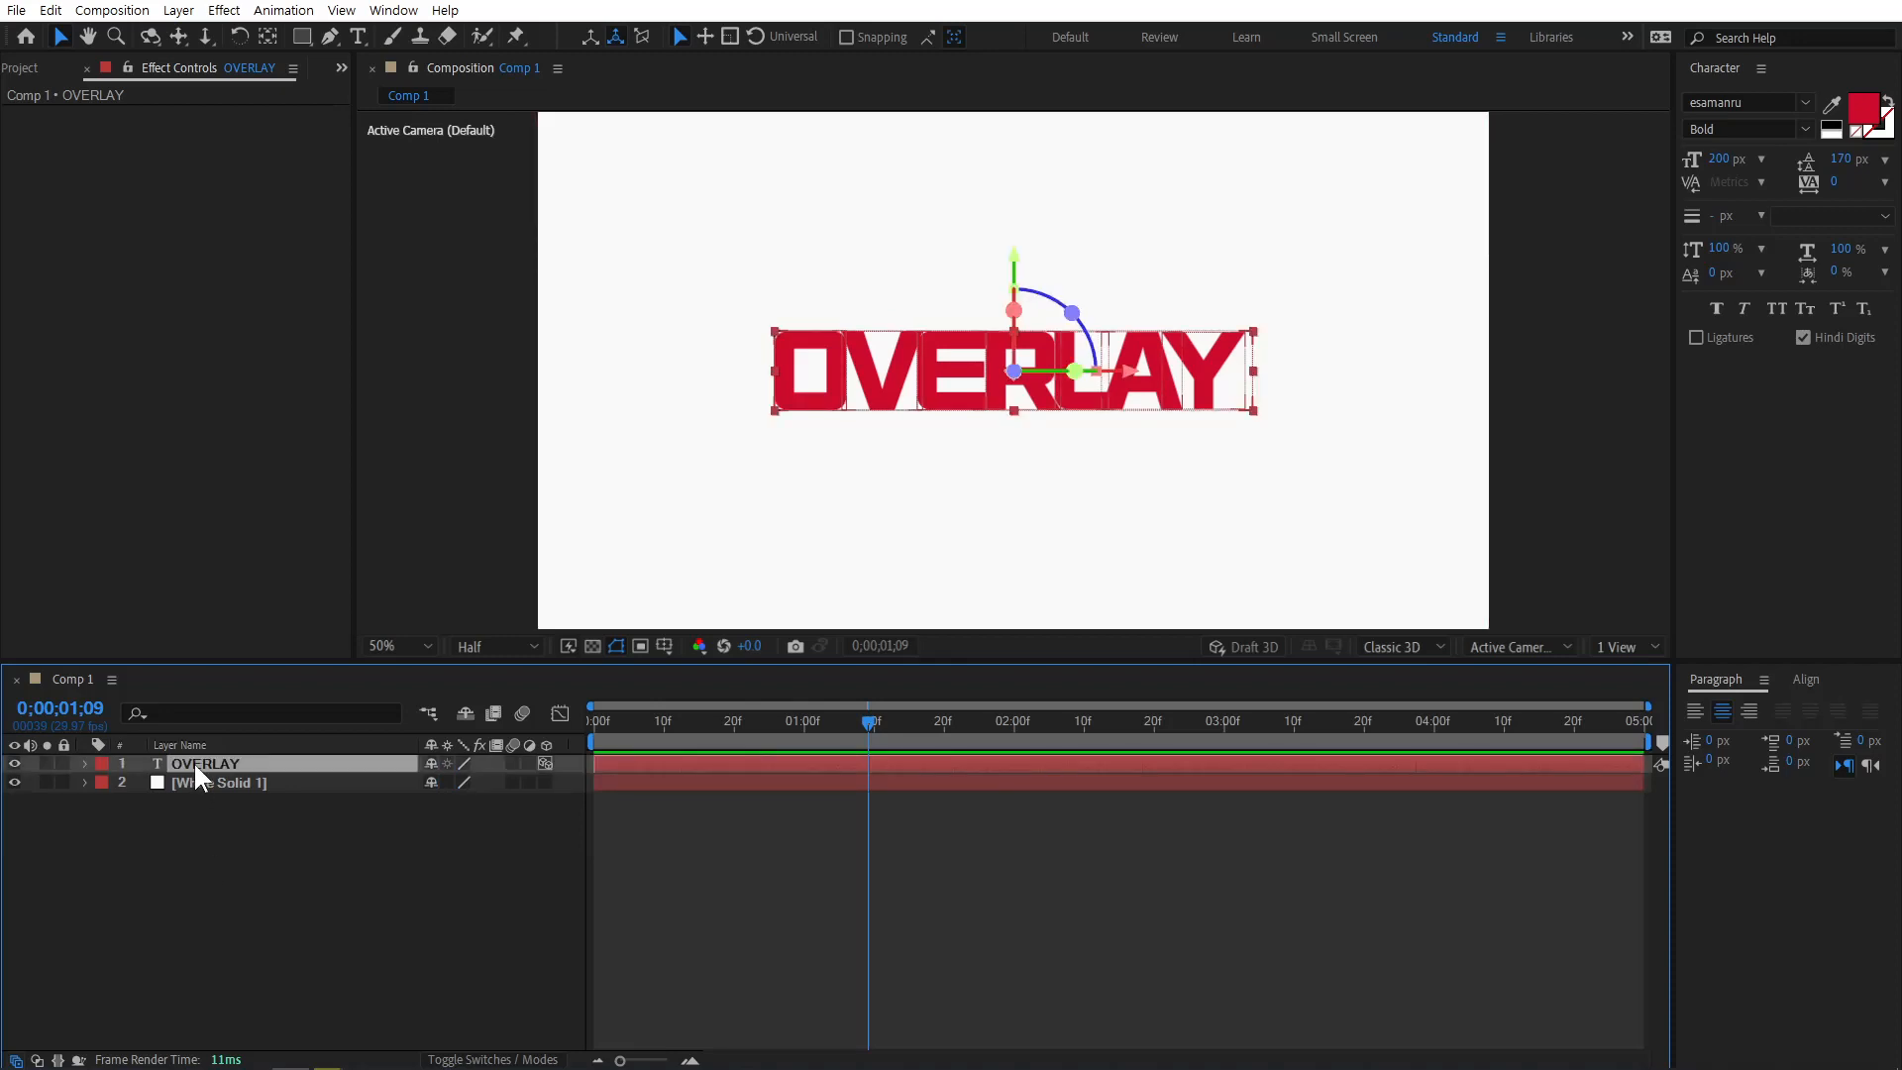
pyautogui.hotkey('ctrl', 'd')
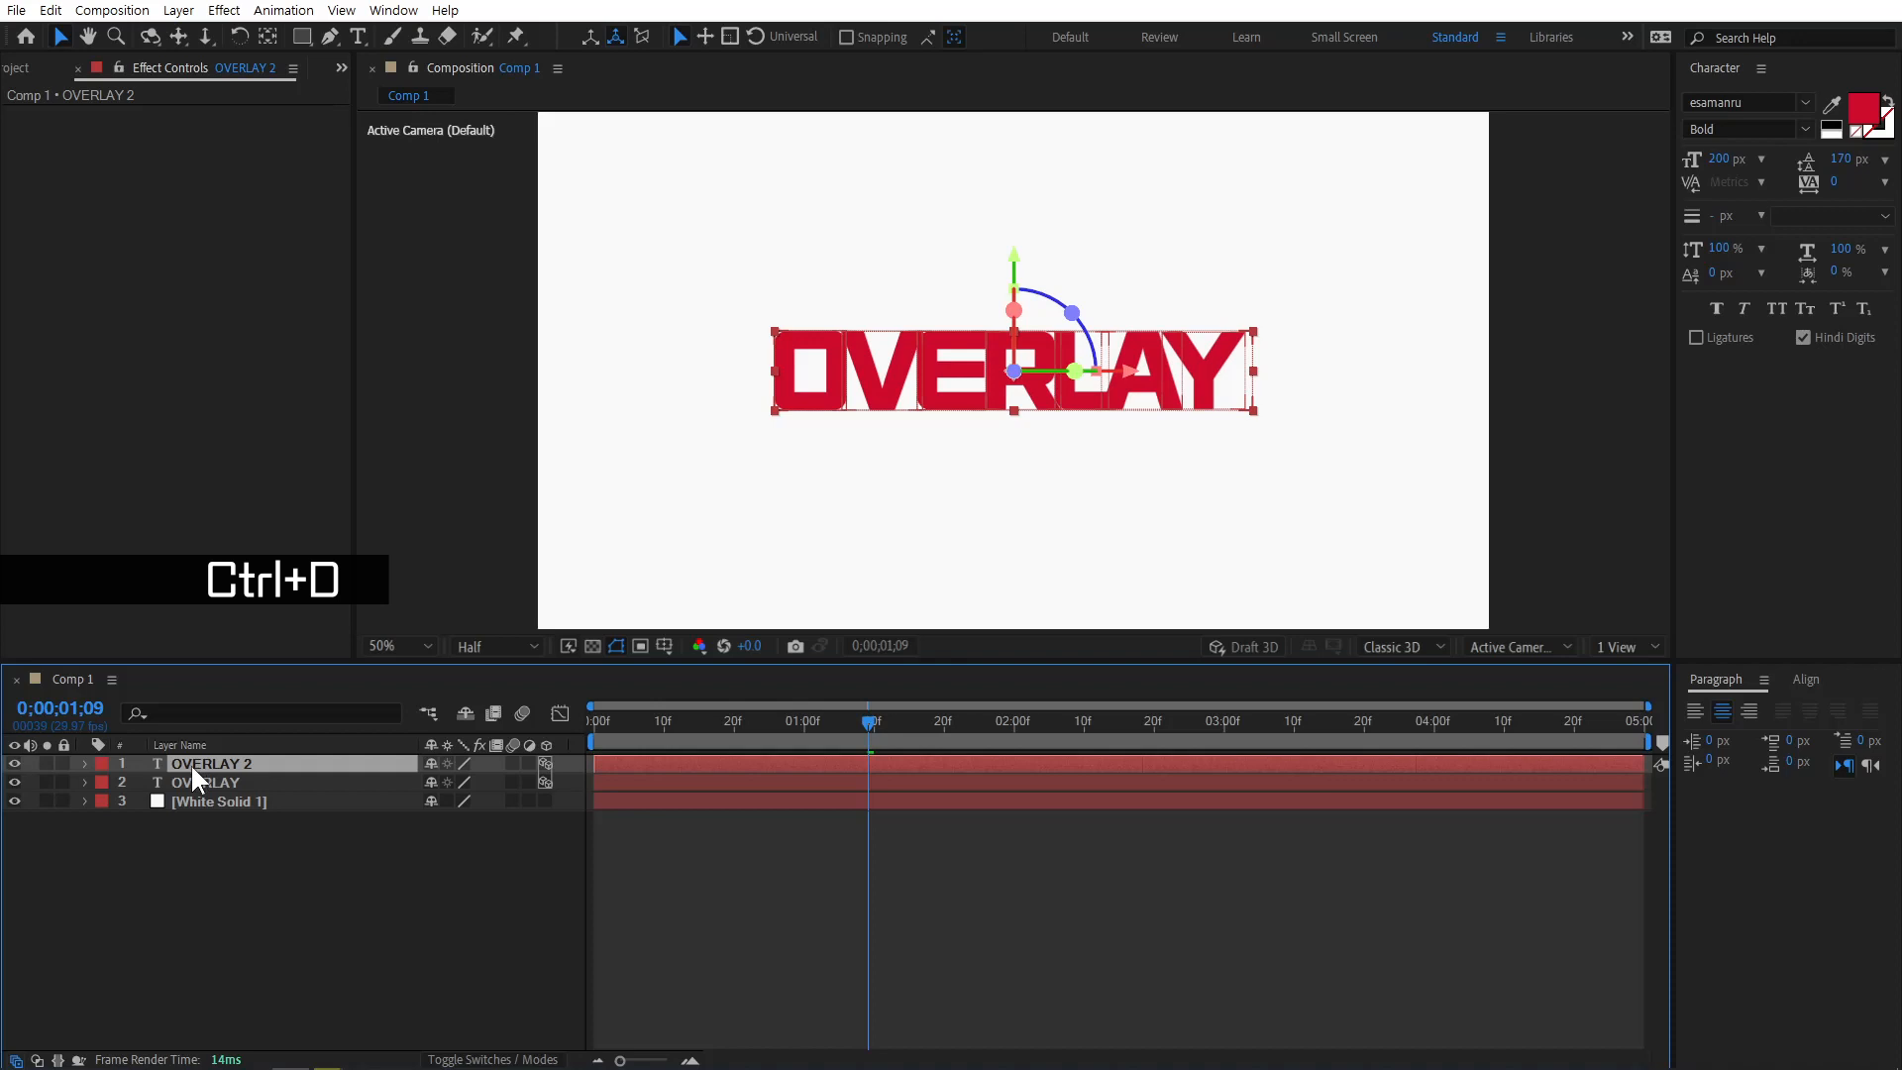
# Rename the original OVERLAY layer beneath the duplicate as Shadow.
pyautogui.click(215, 789)
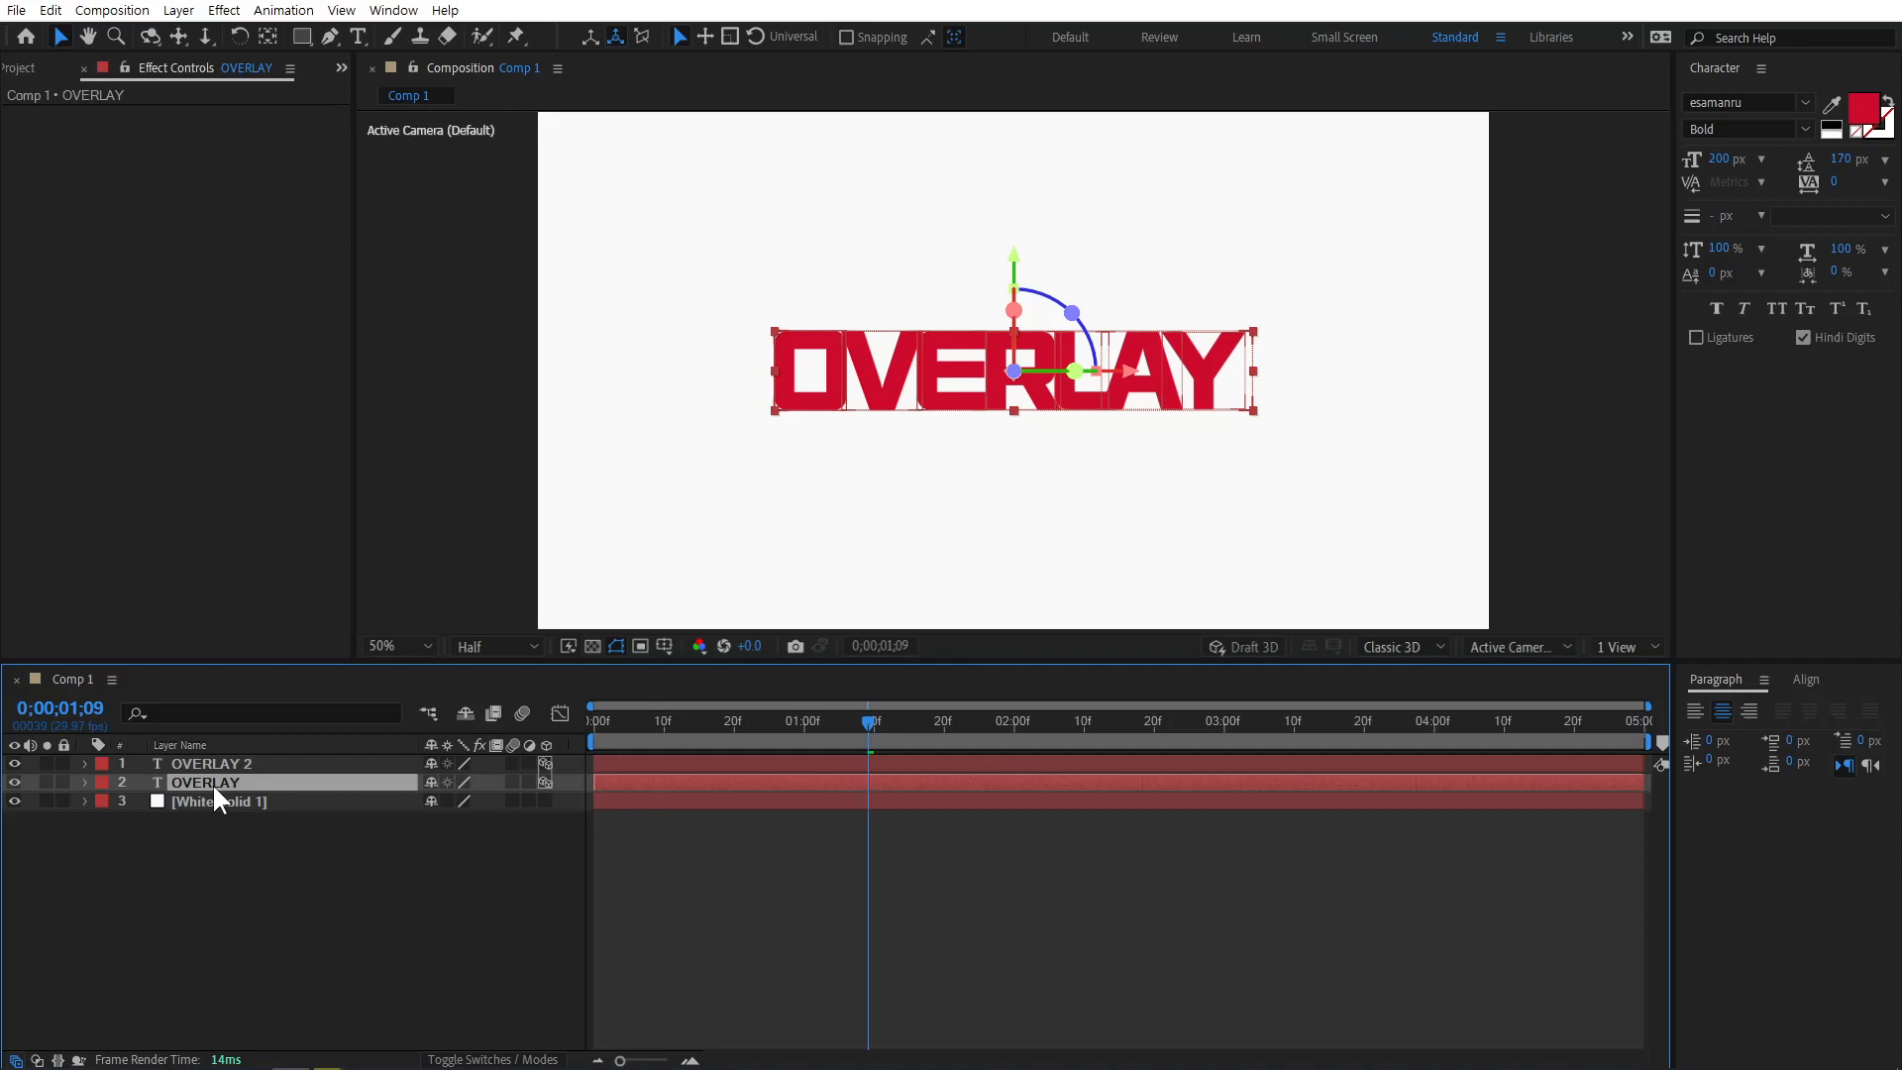
pyautogui.press('Return')
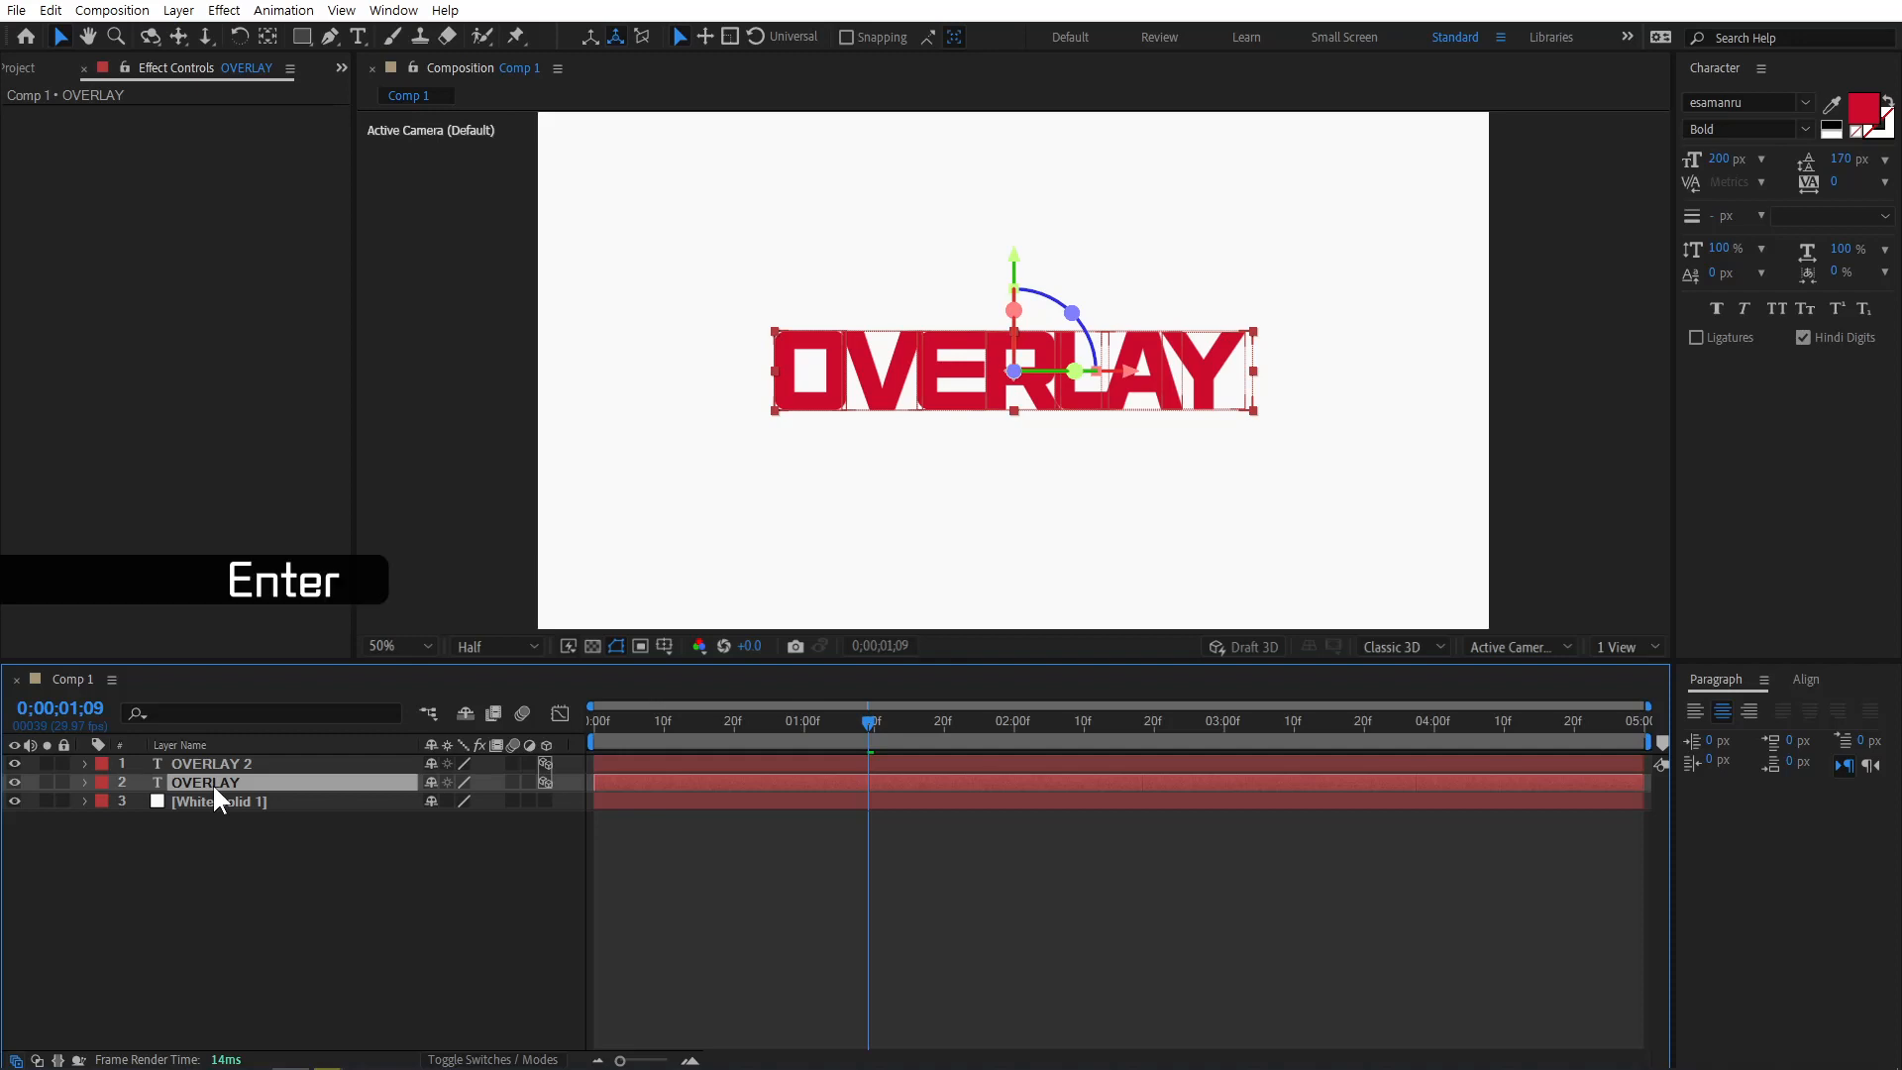
pyautogui.write('Sh')
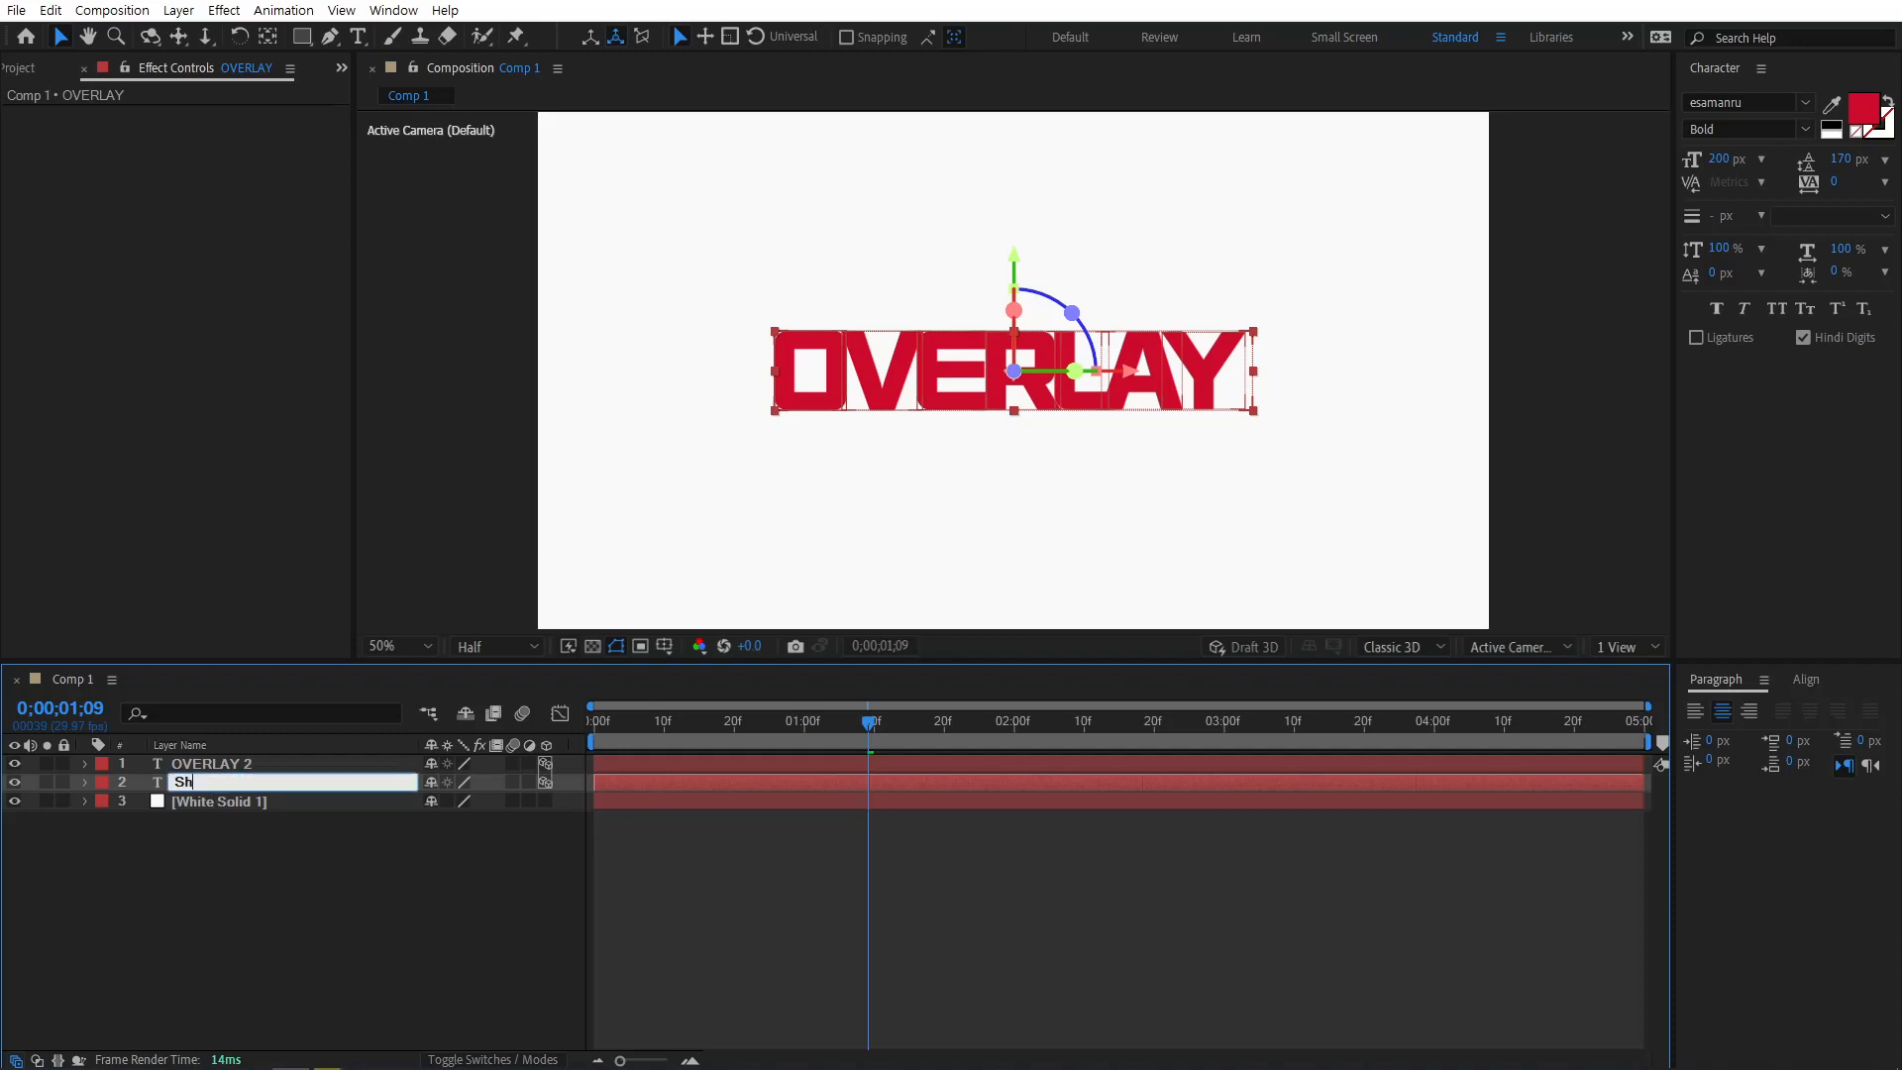
pyautogui.write('adow')
pyautogui.press('Return')
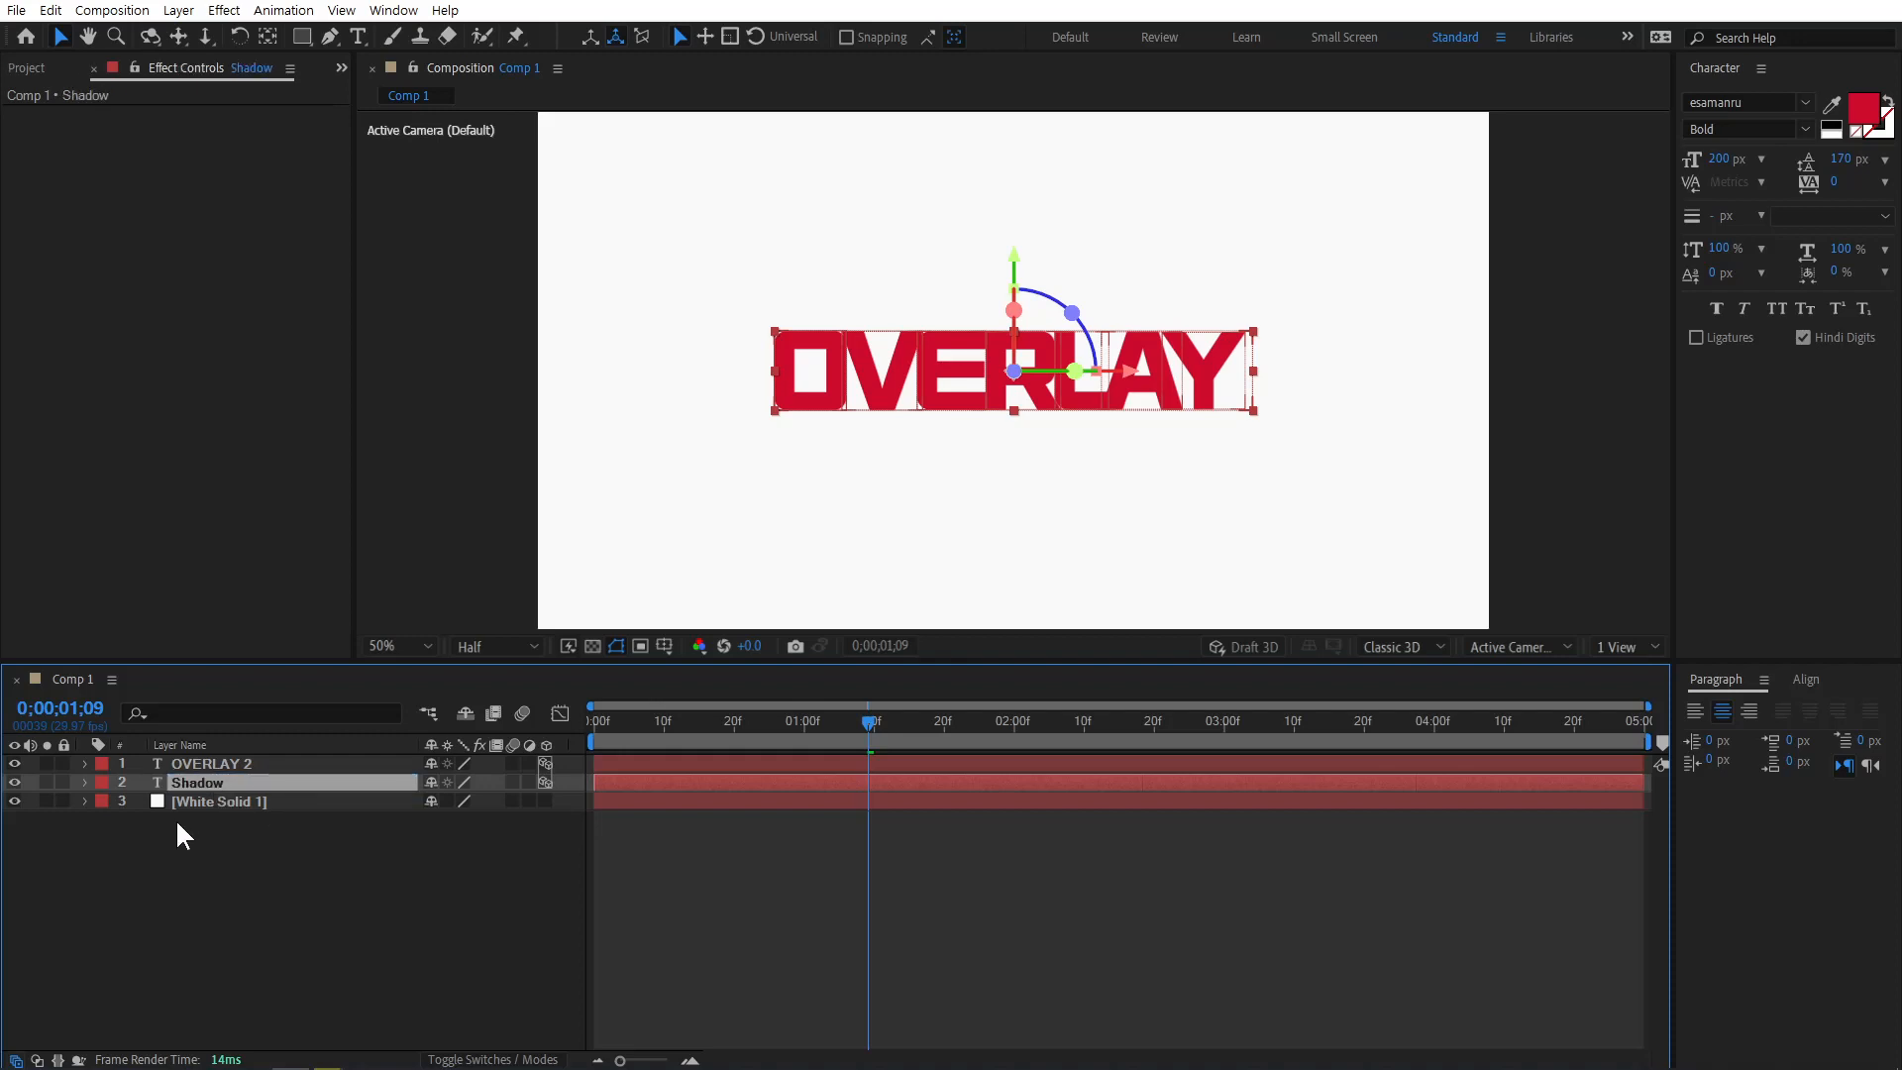
# Expand the Shadow layer with its text animators collapsed, and set its text fill colour to near-black 010101.
pyautogui.click(84, 782)
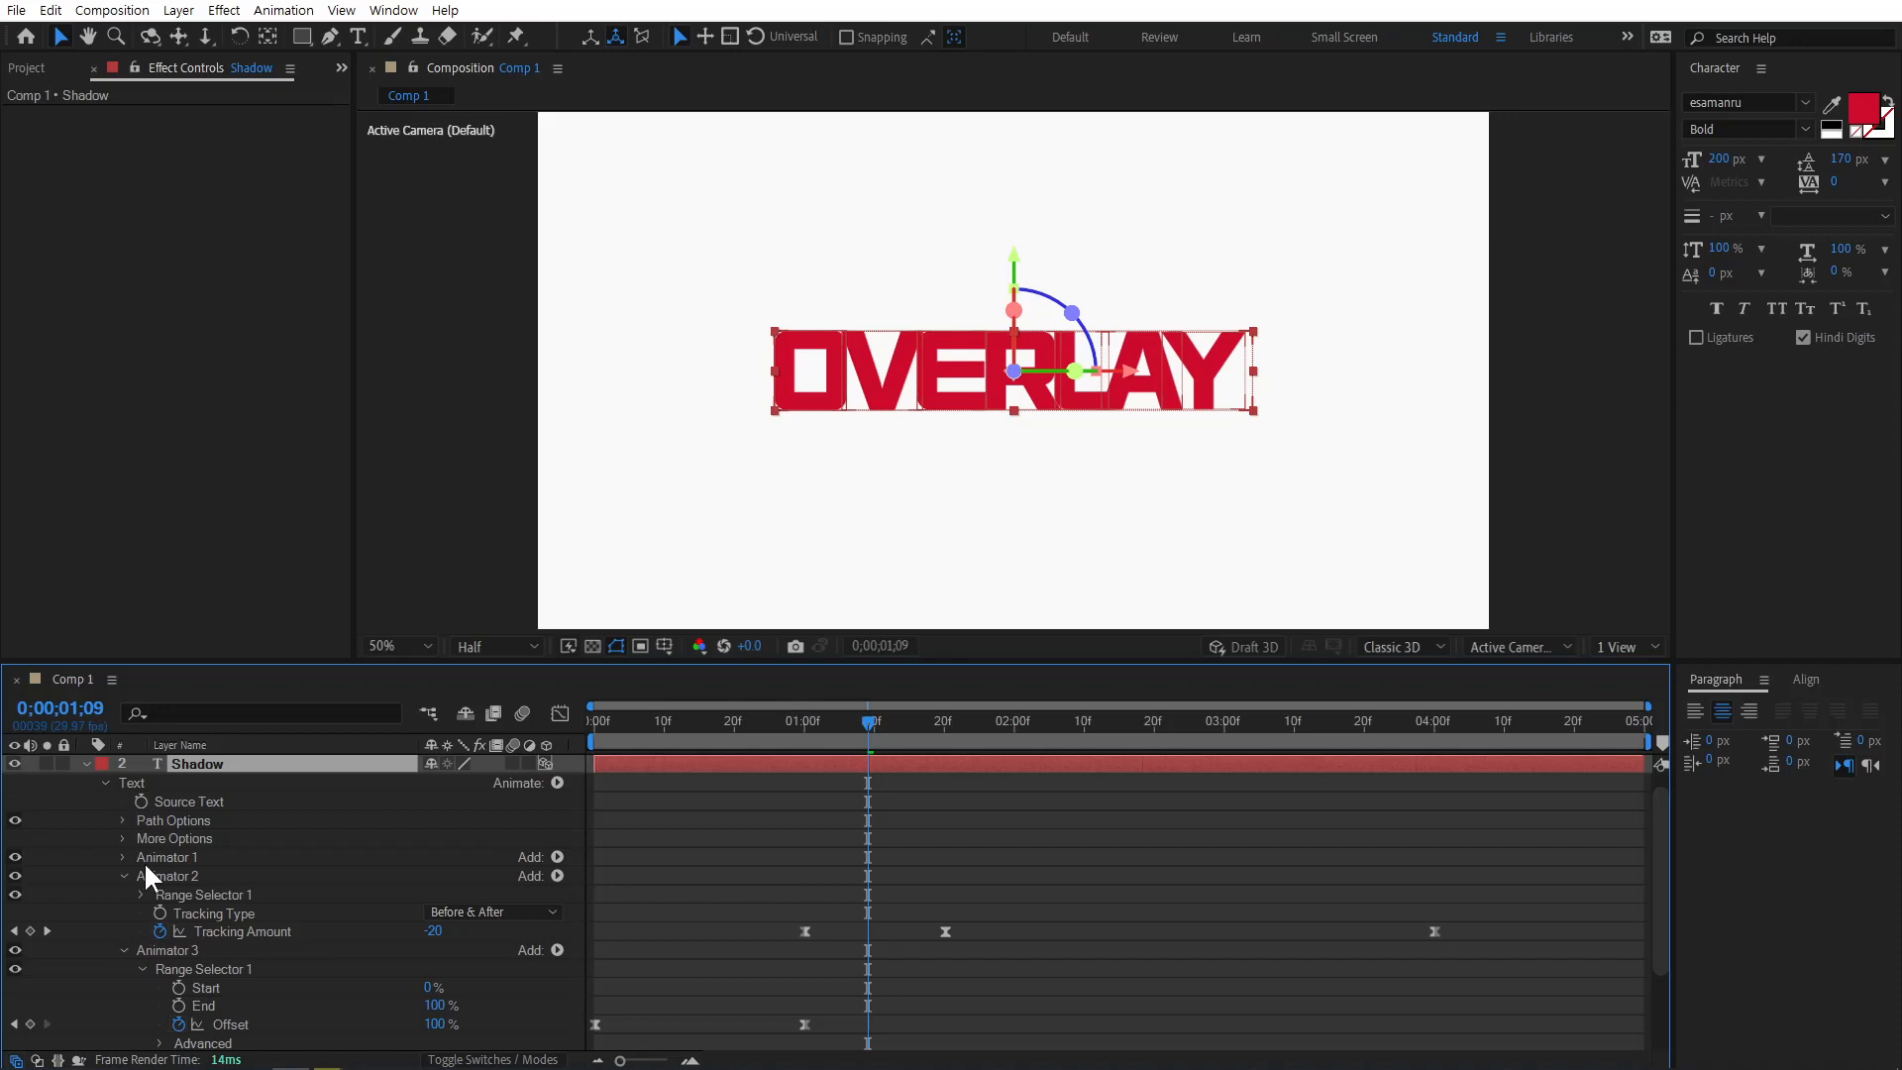
pyautogui.click(123, 876)
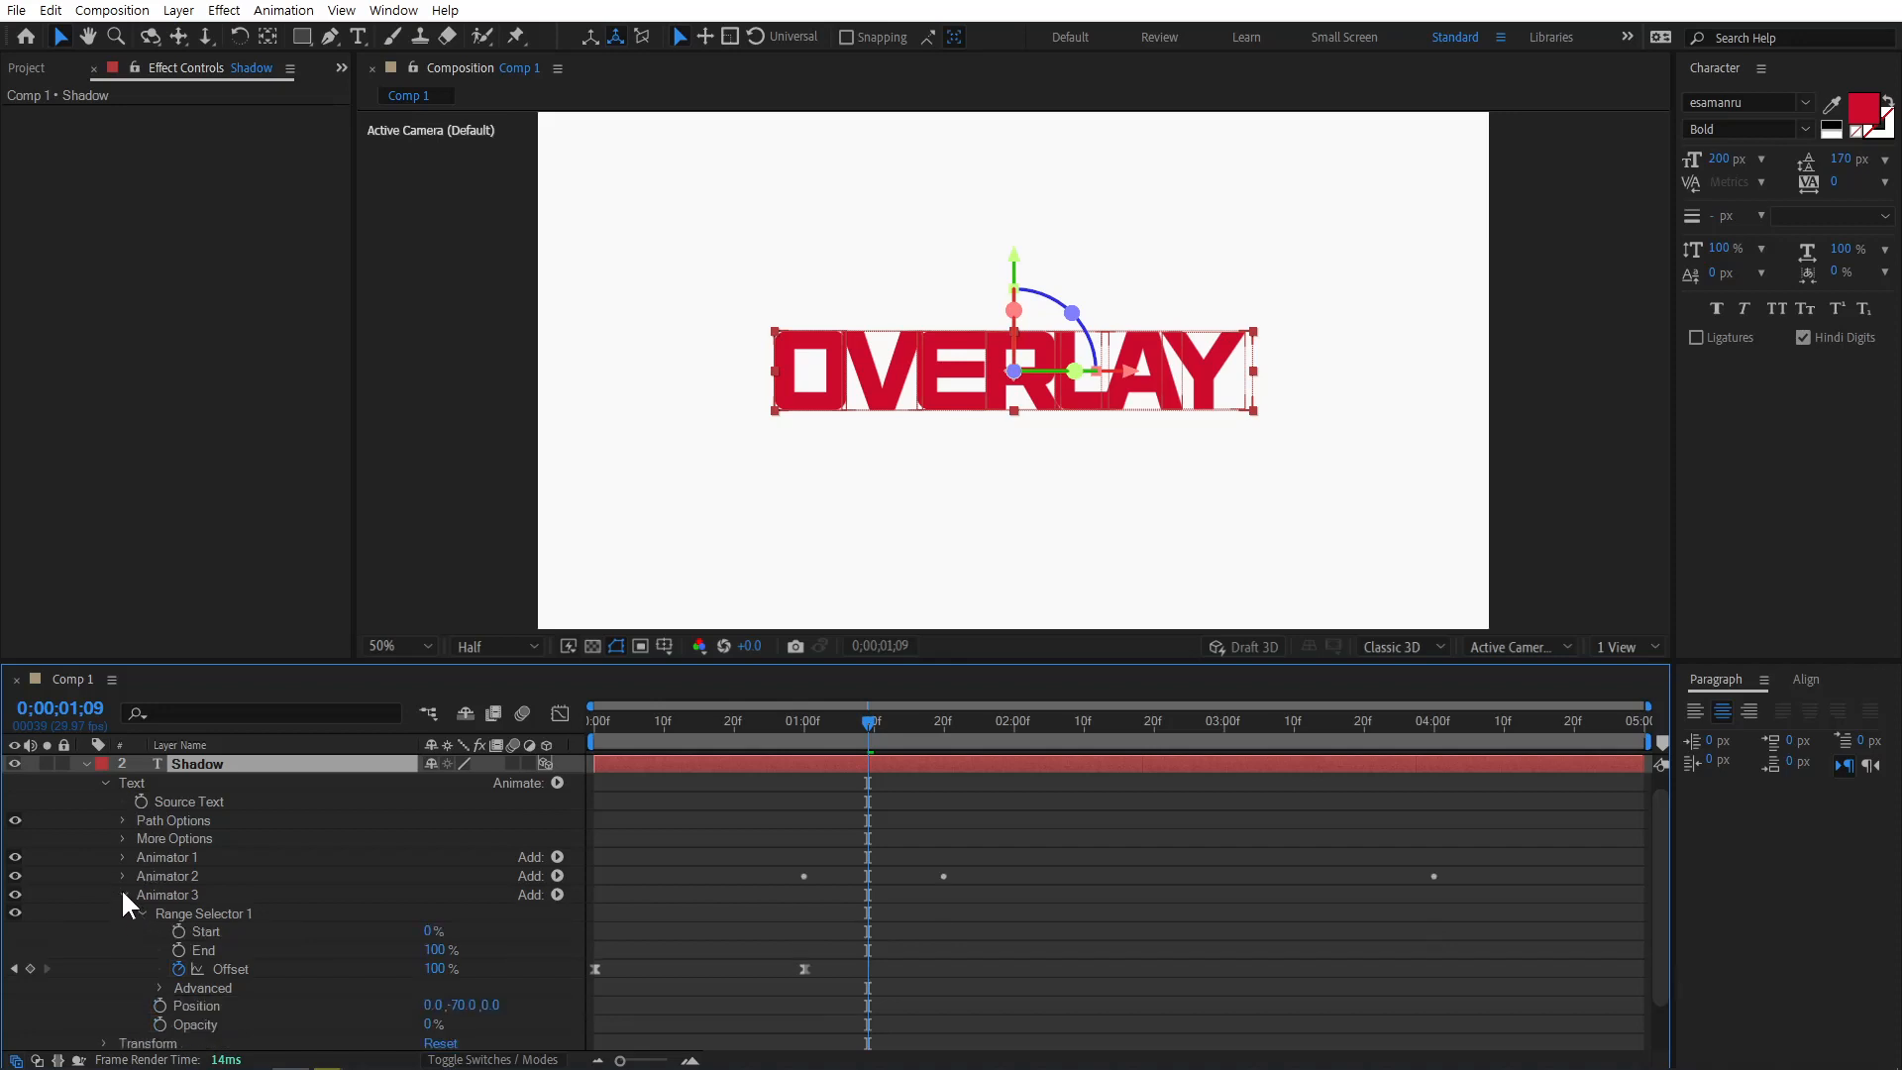
pyautogui.click(122, 894)
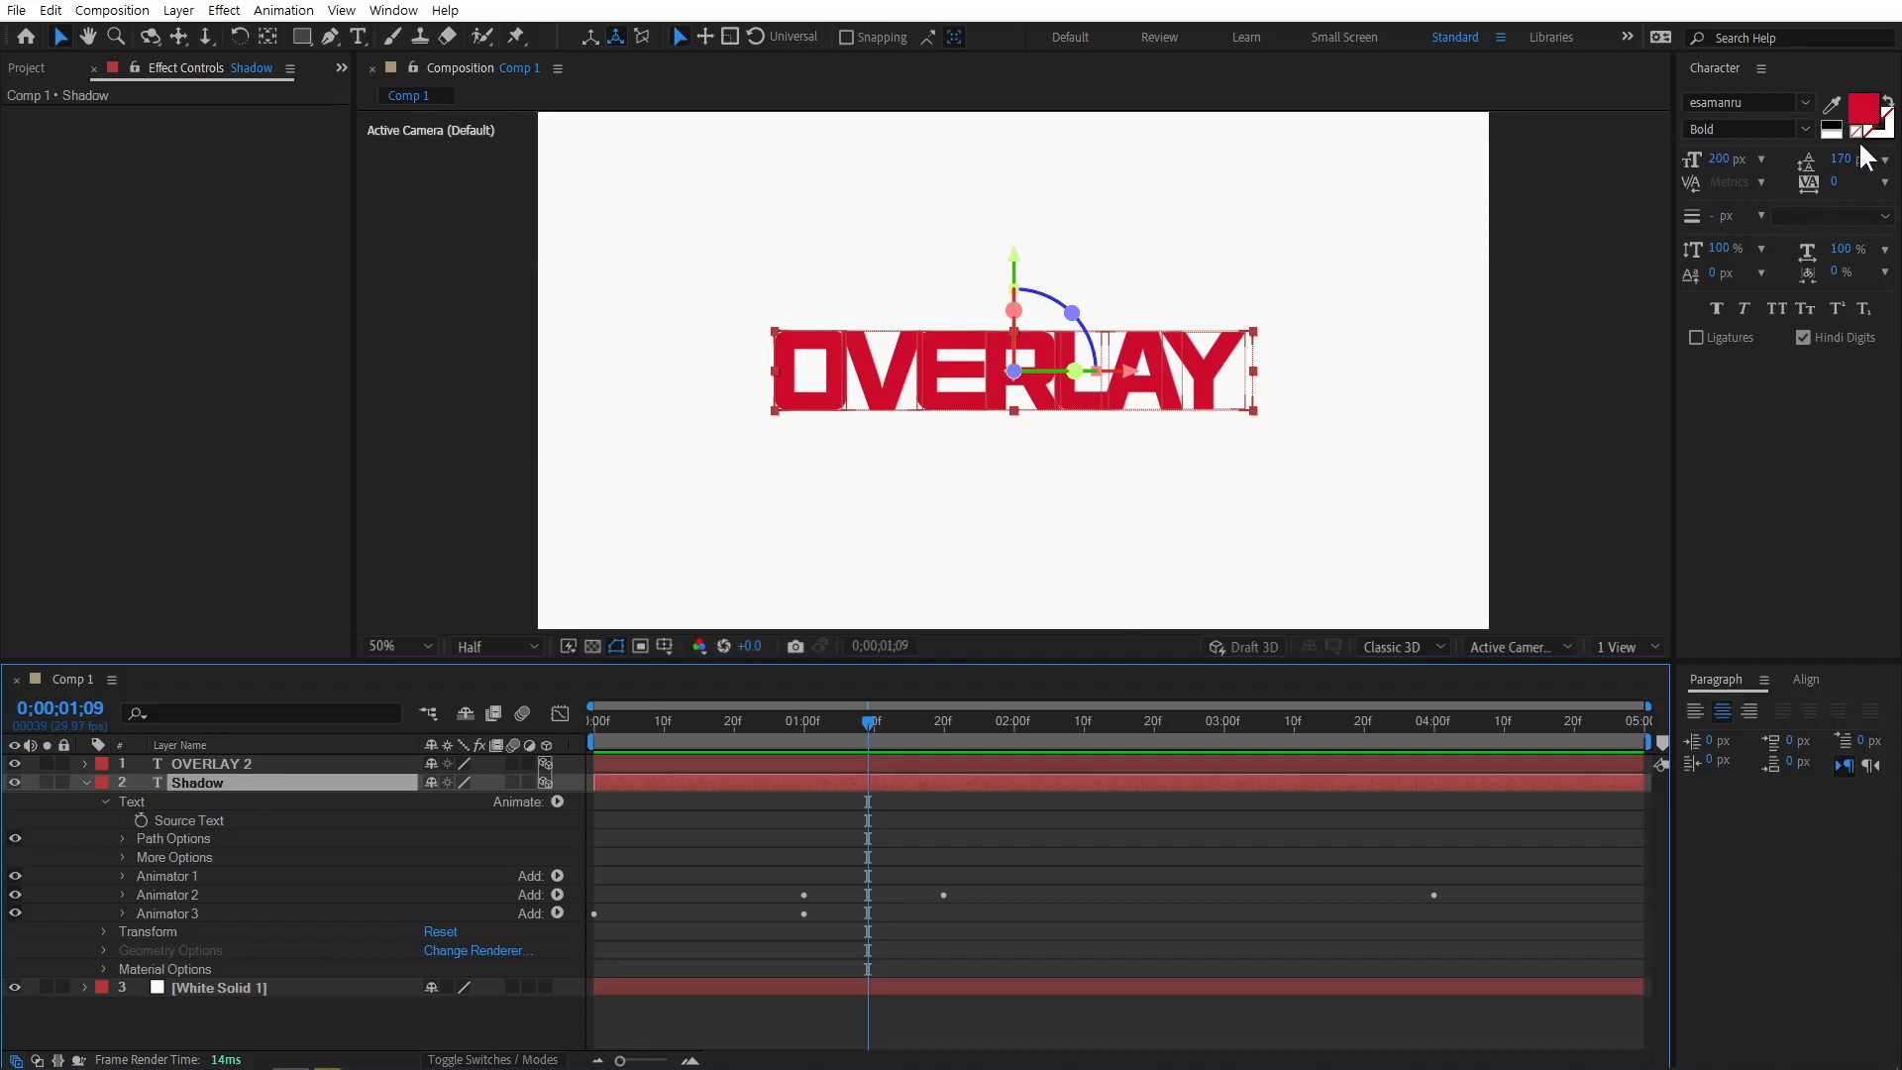
pyautogui.click(1864, 107)
pyautogui.moveTo(254, 416); pyautogui.dragTo(3, 522)
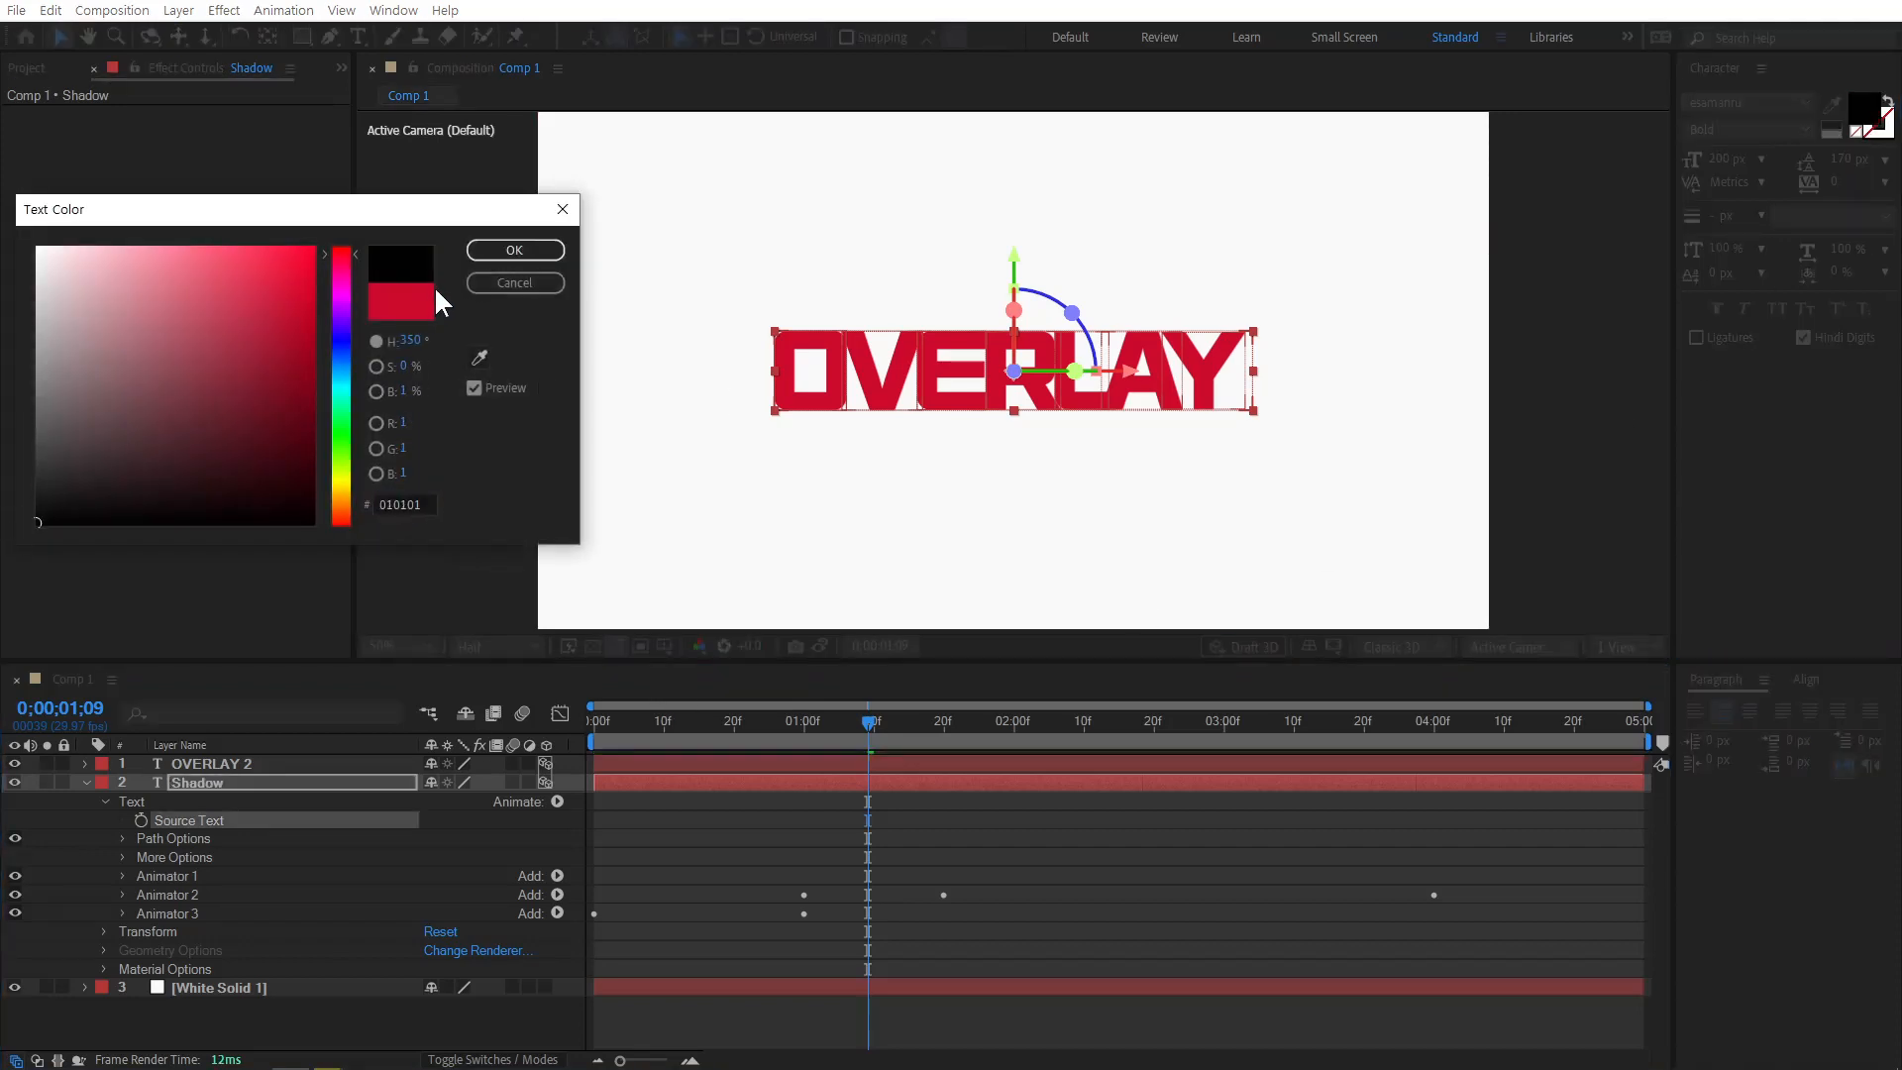
pyautogui.click(506, 250)
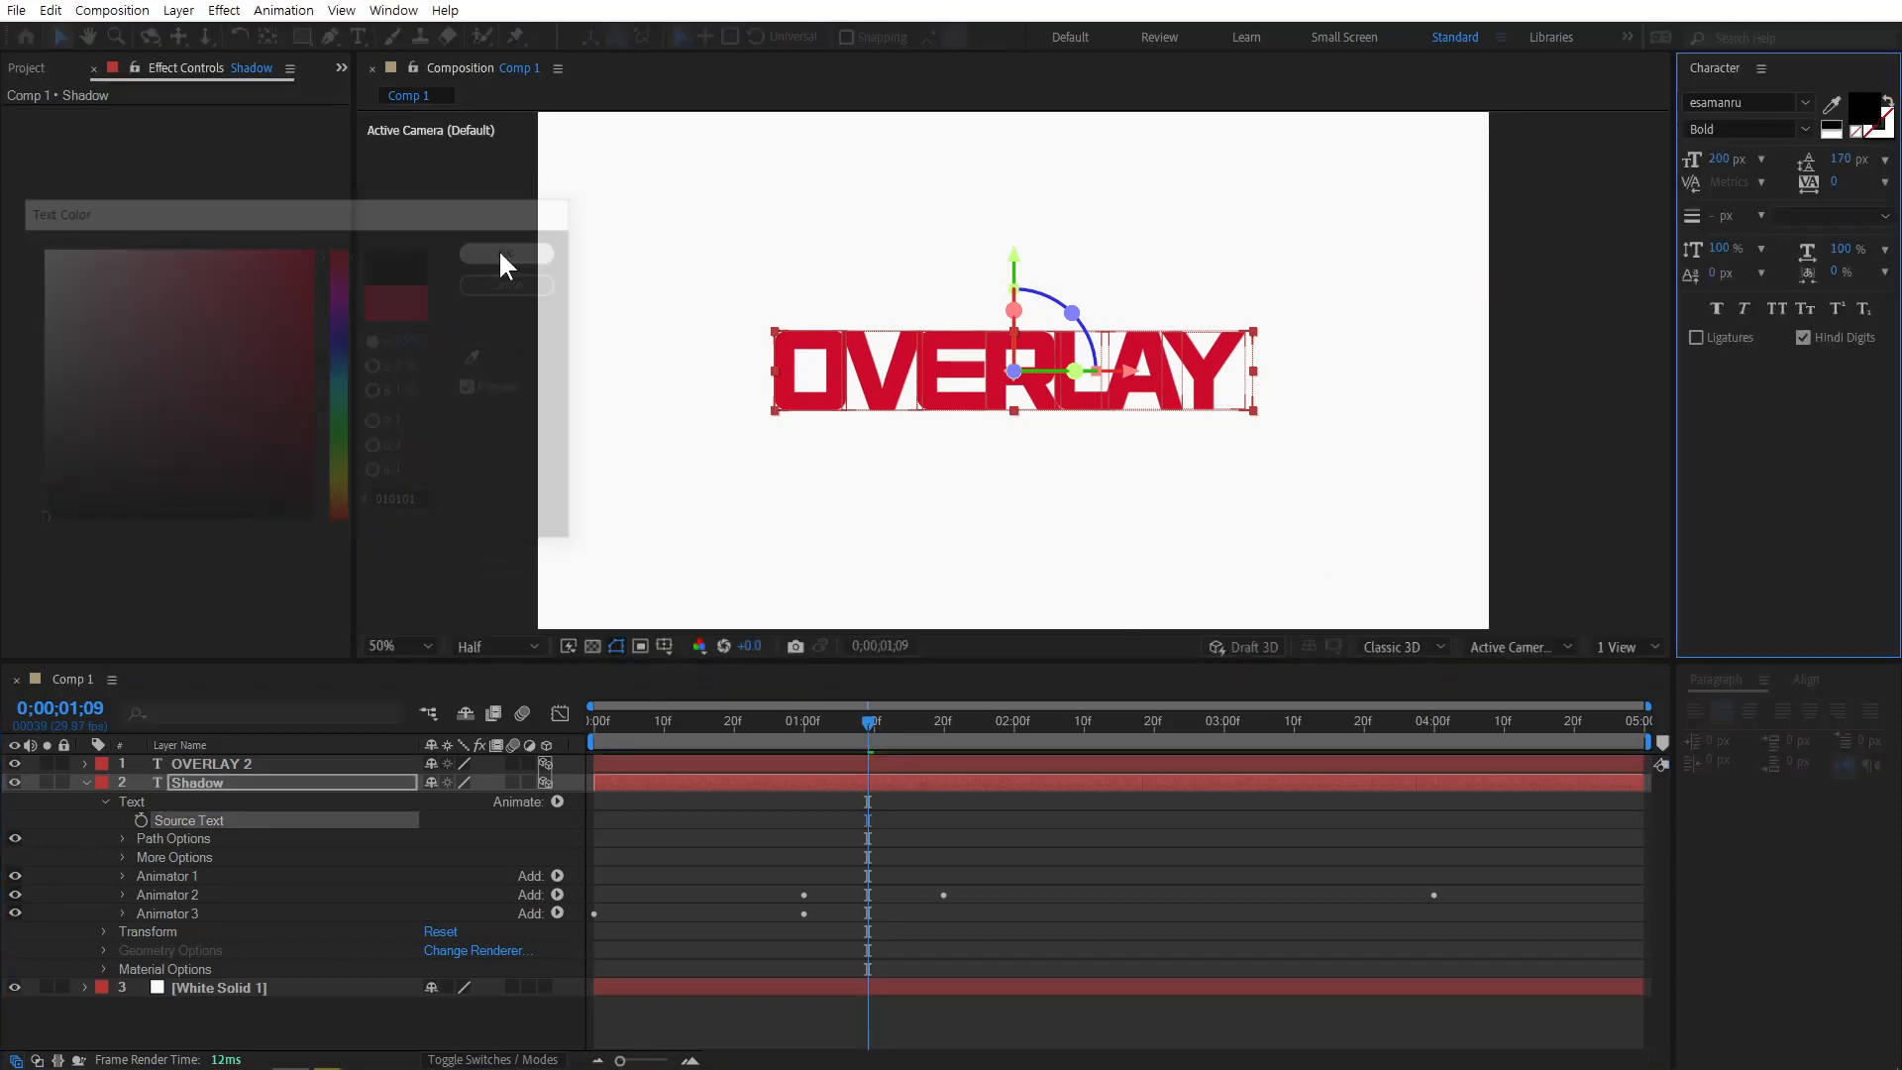
# Add a Blur animator to the Shadow layer's text, set the blur to 50, and play back the animation.
pyautogui.click(220, 783)
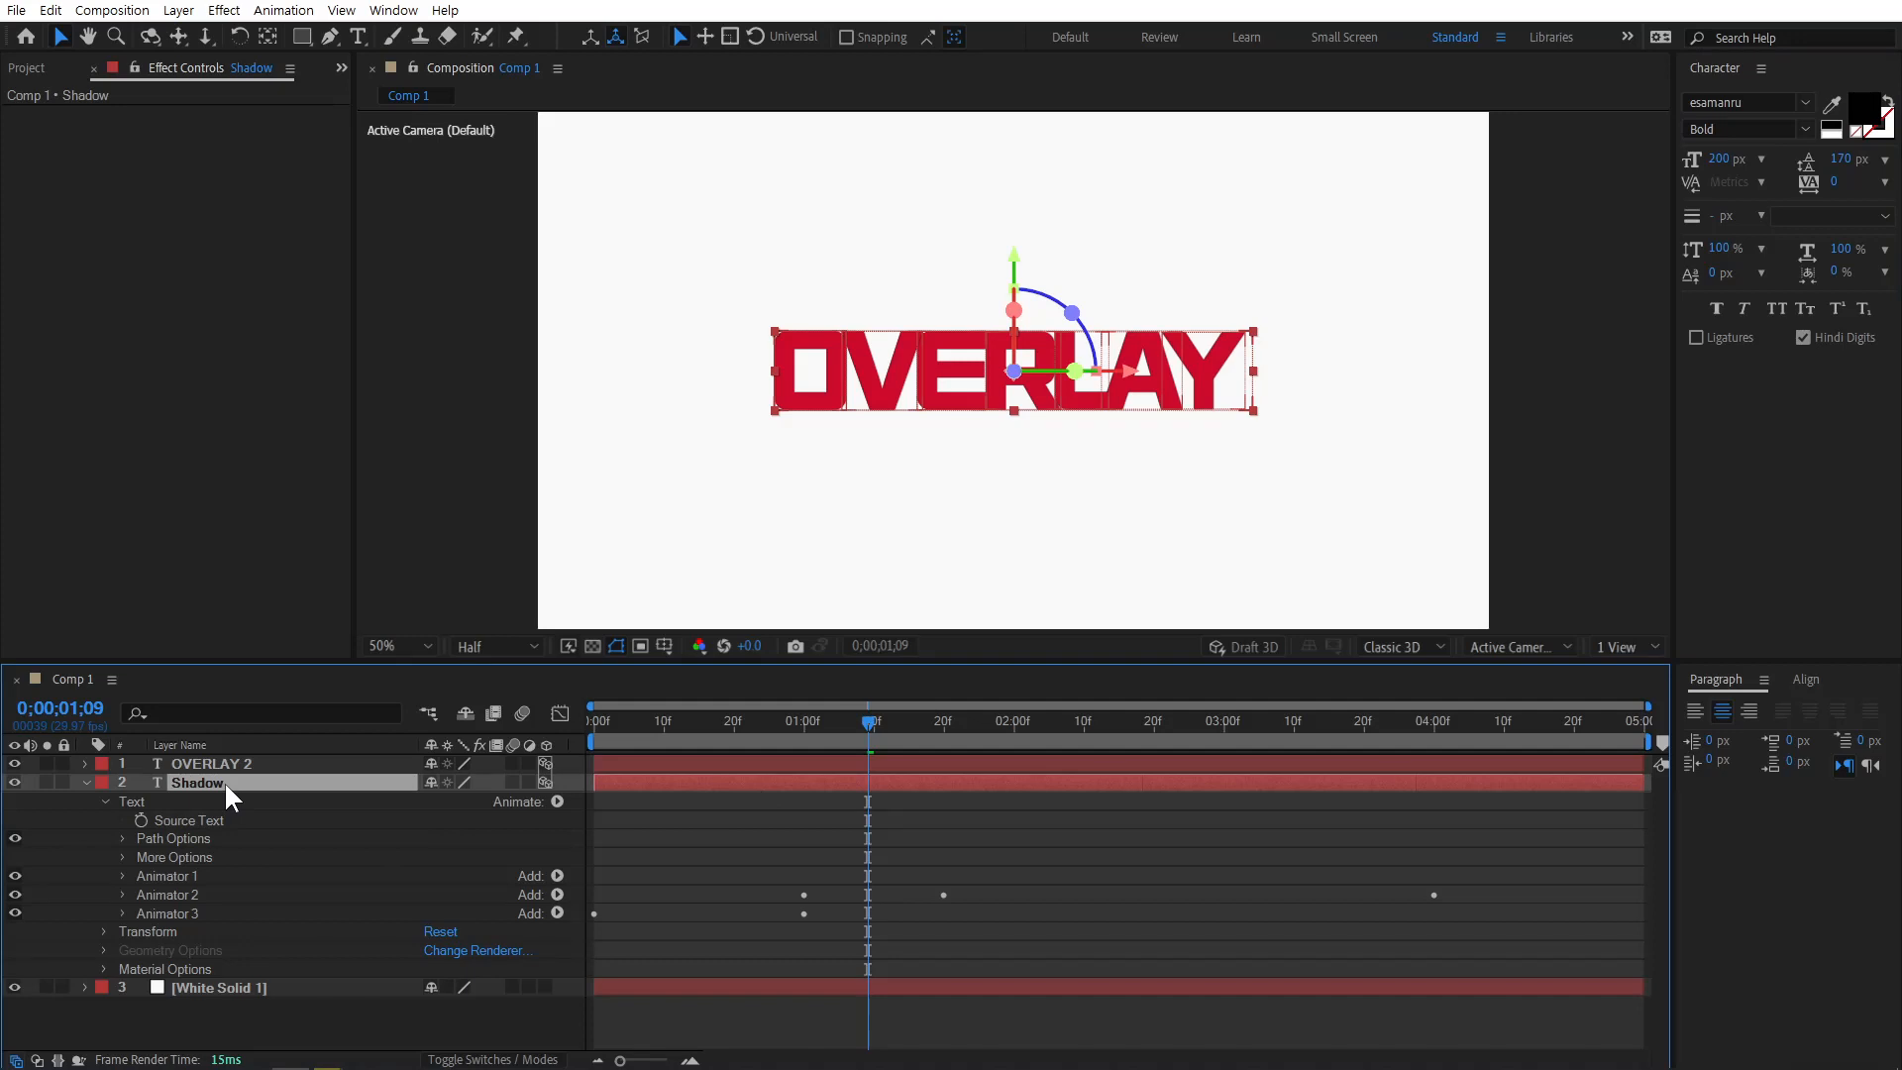
pyautogui.click(558, 801)
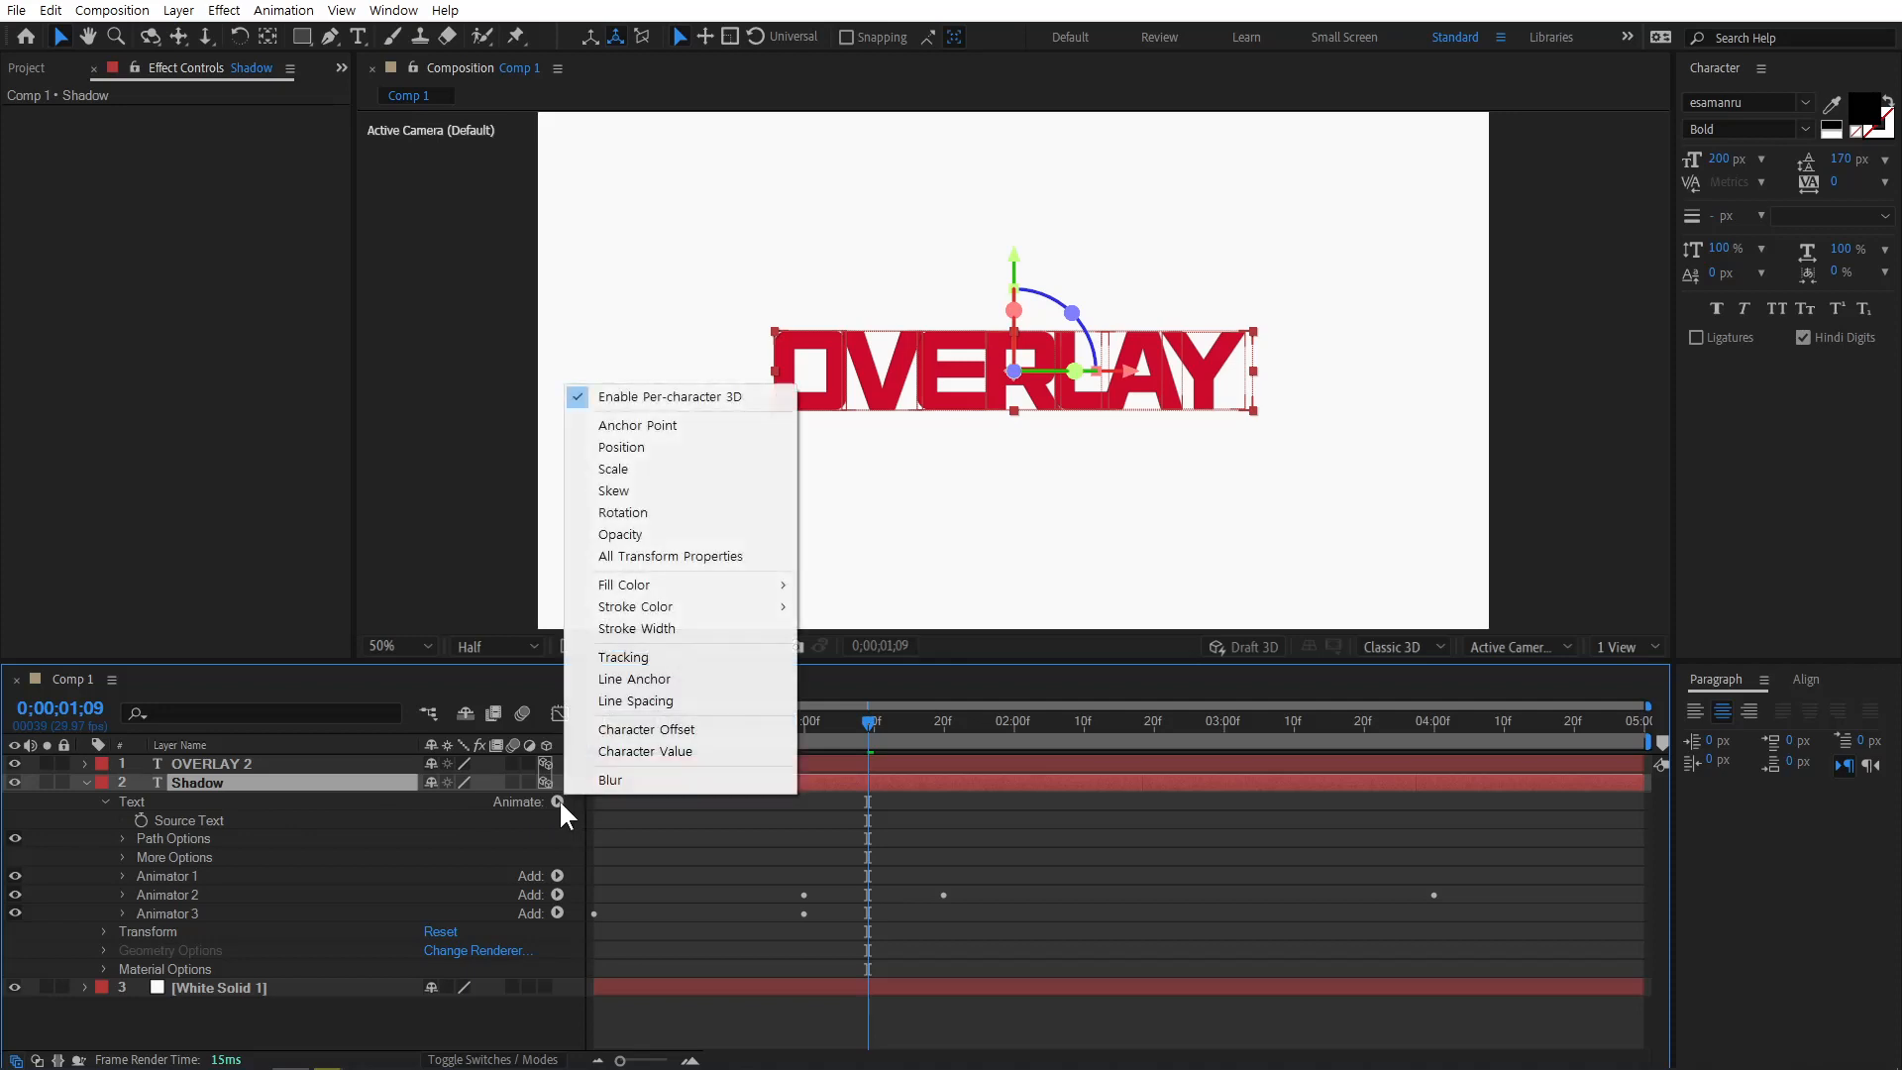
pyautogui.click(669, 782)
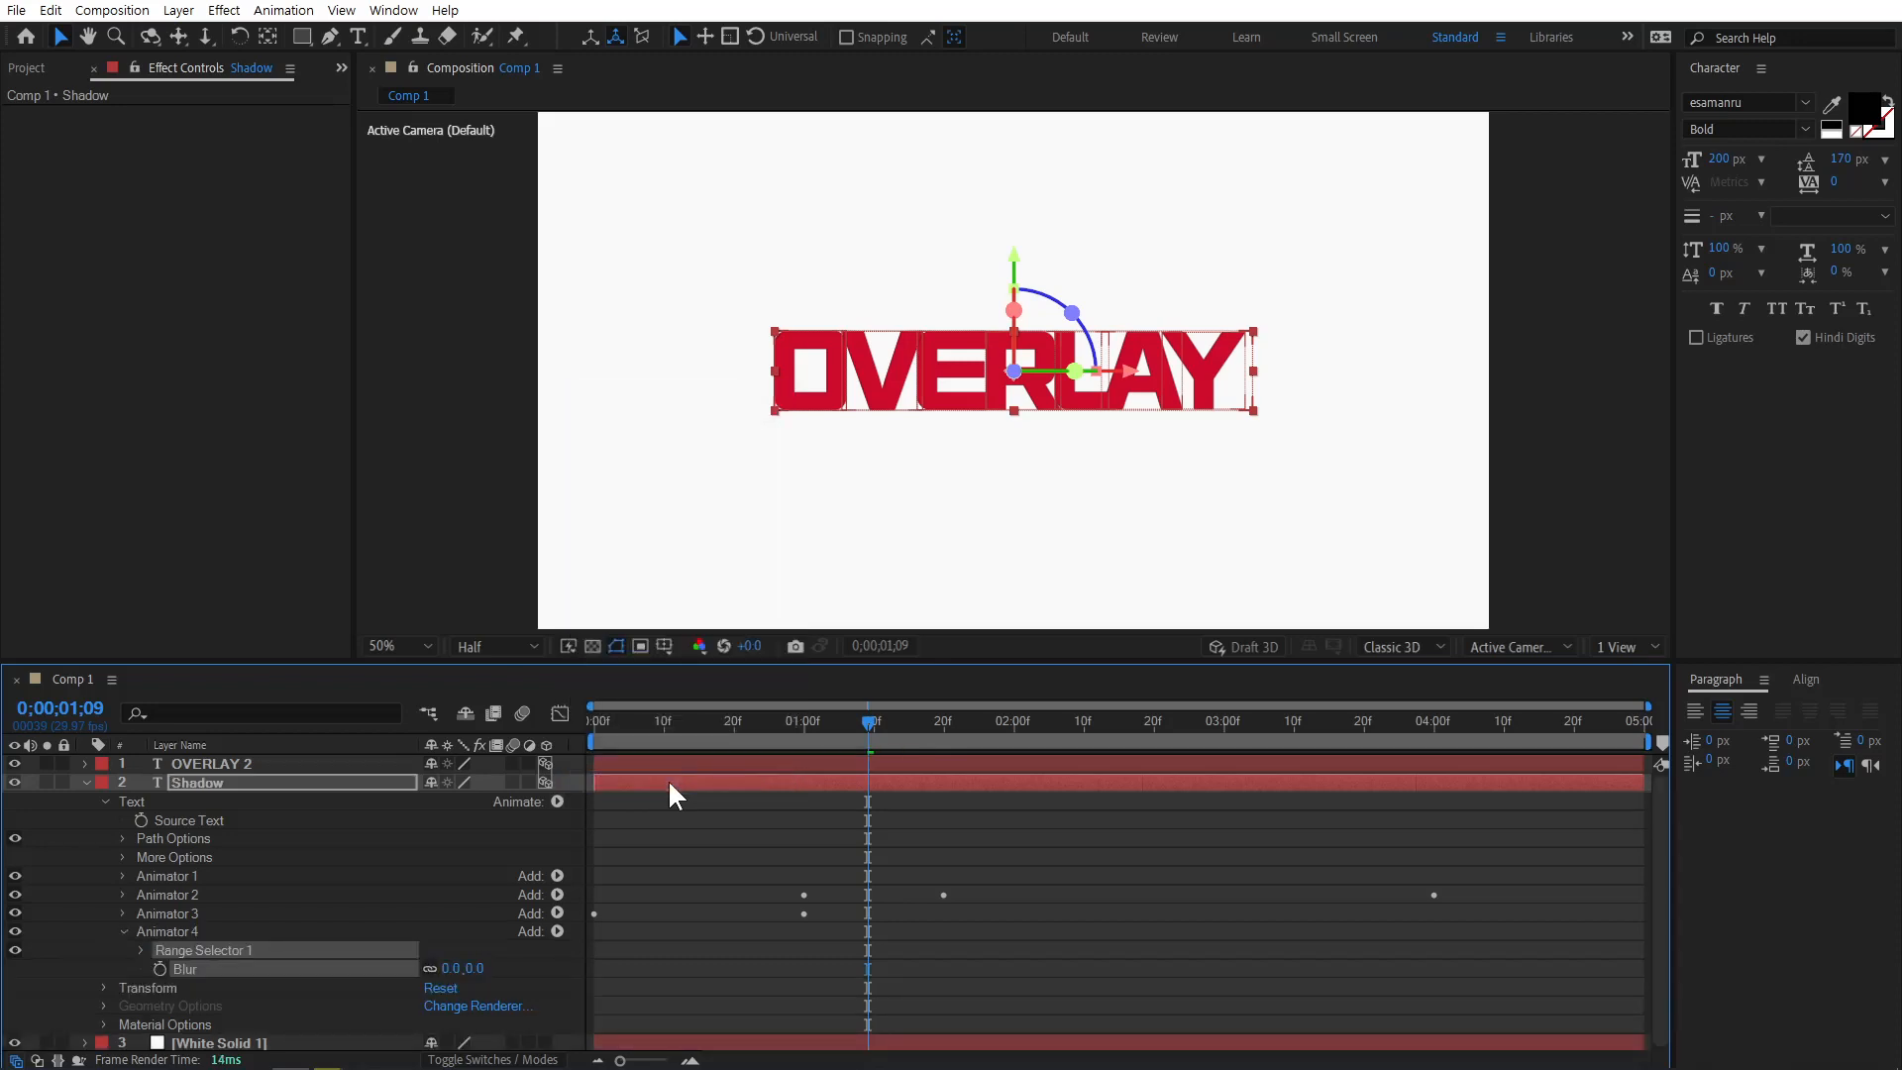
pyautogui.click(474, 969)
pyautogui.write('50')
pyautogui.press('Return')
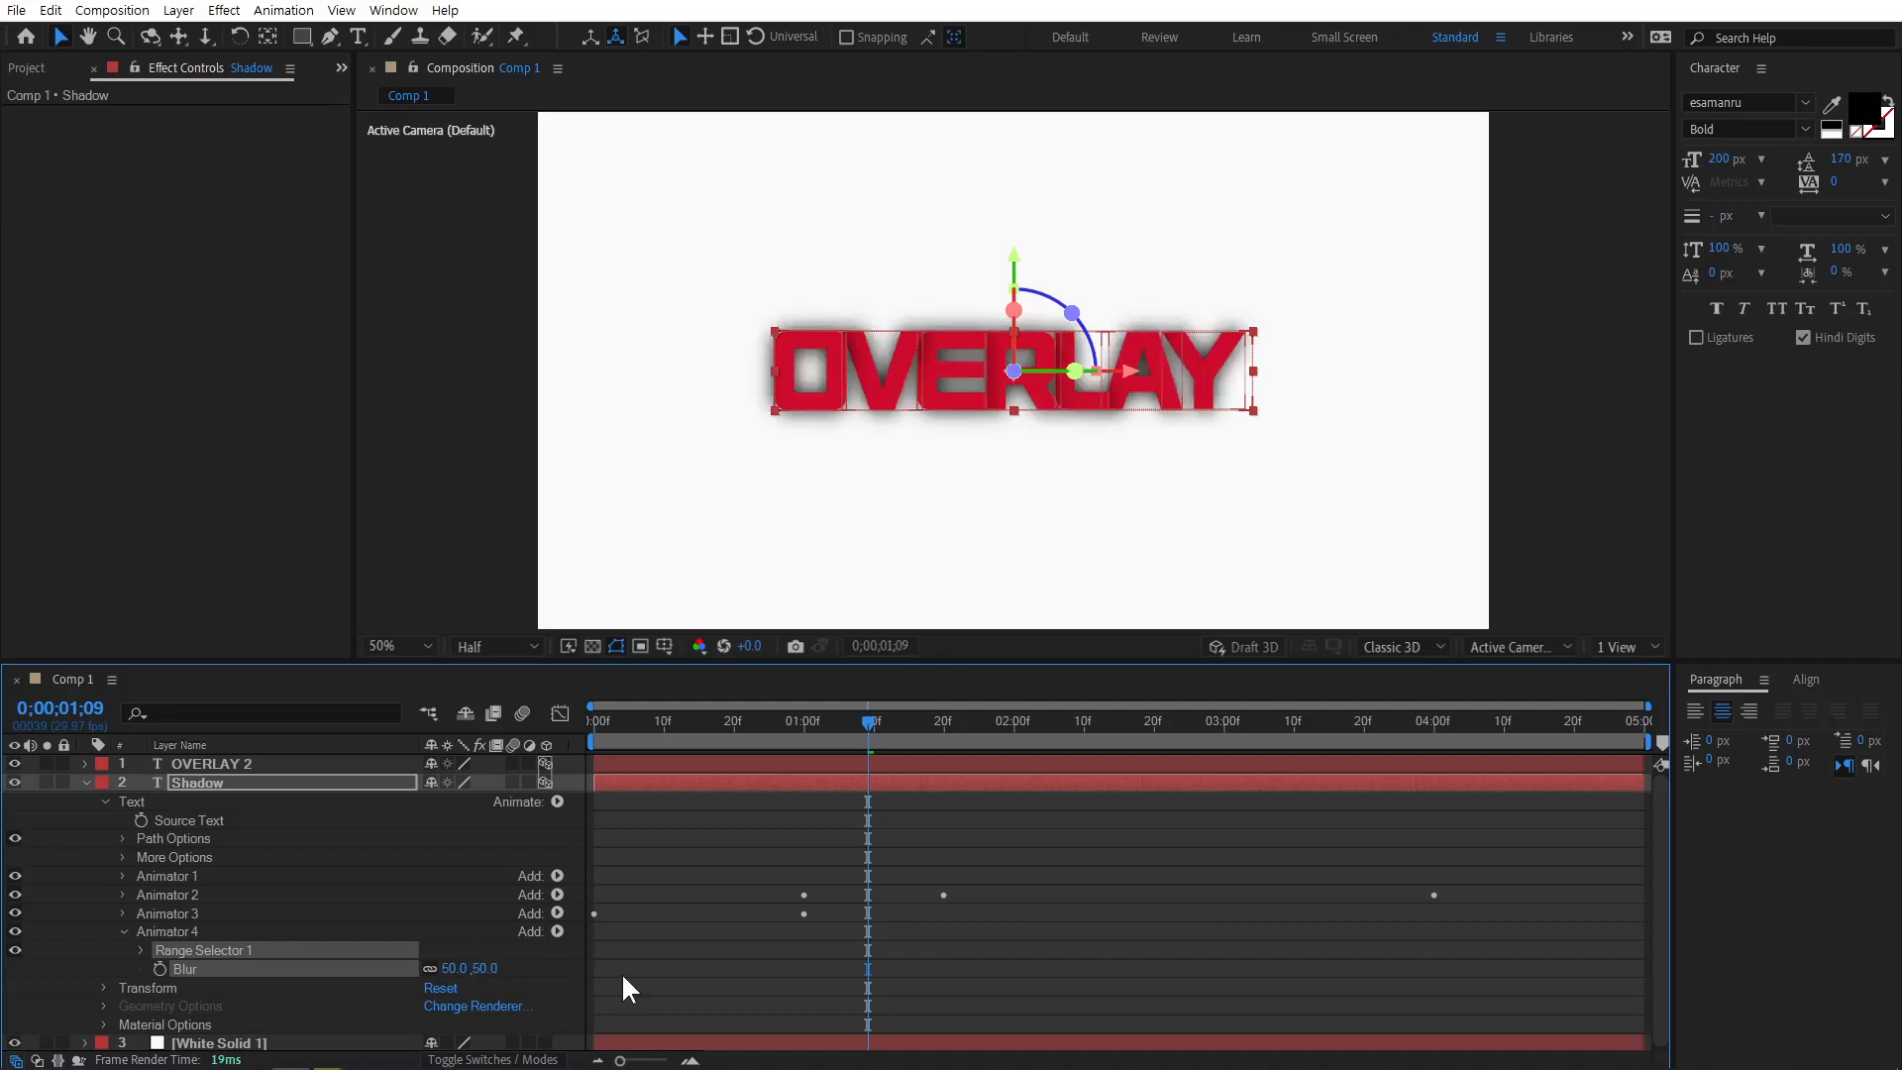
pyautogui.click(1127, 931)
pyautogui.scroll(1, 967, 392)
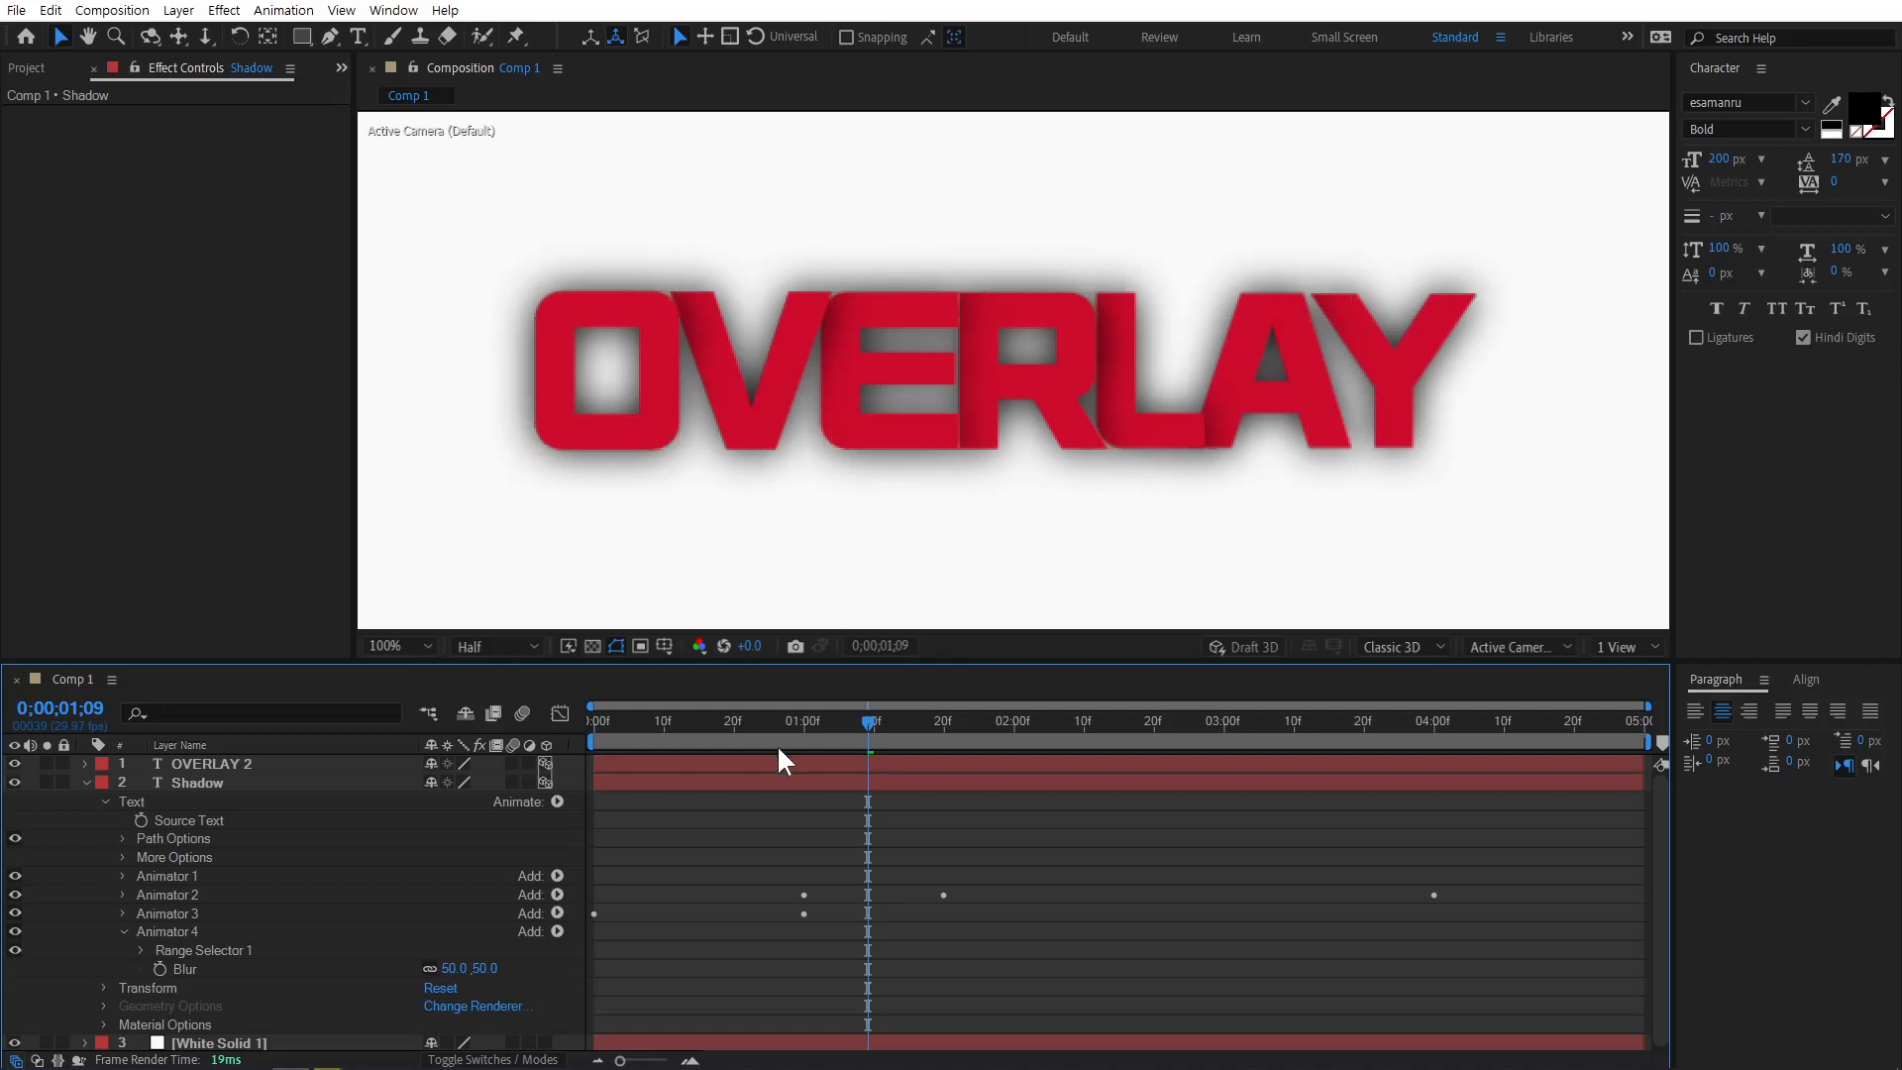
pyautogui.scroll(-1, 1060, 420)
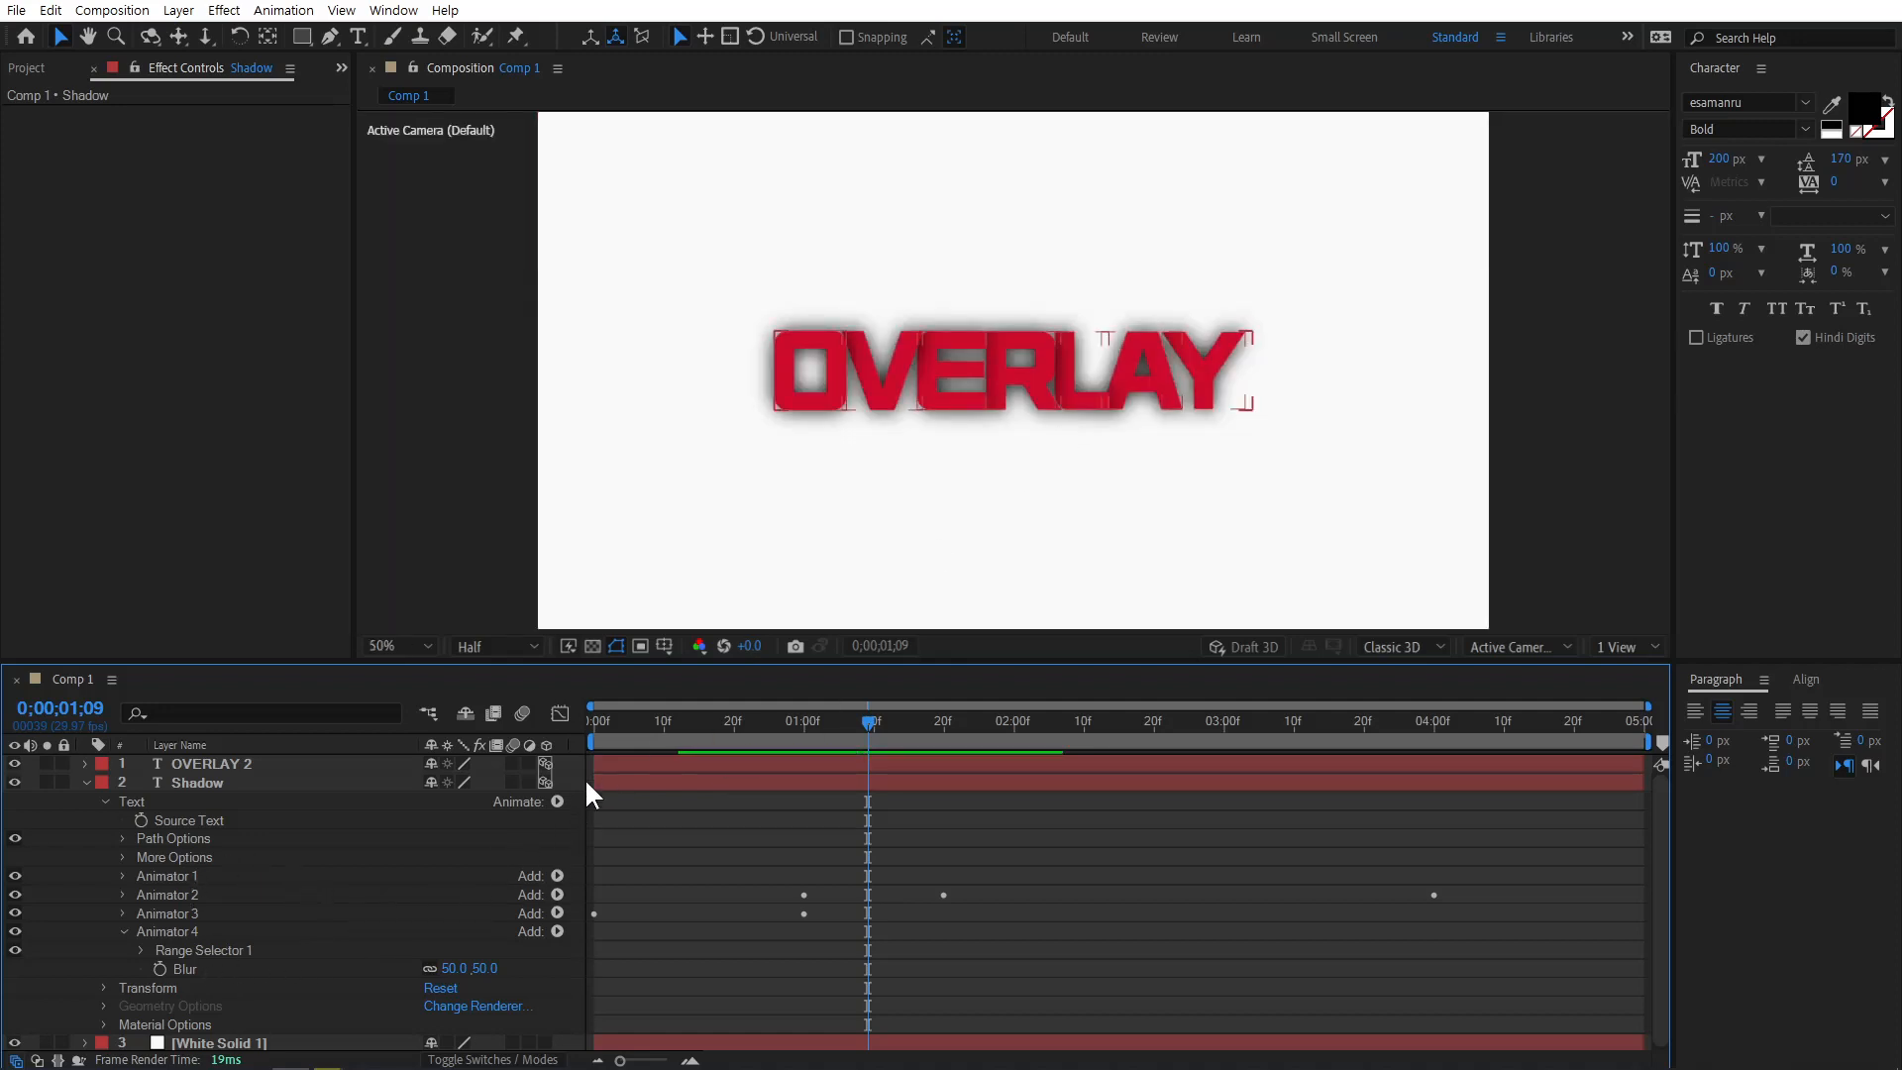
pyautogui.press('space')
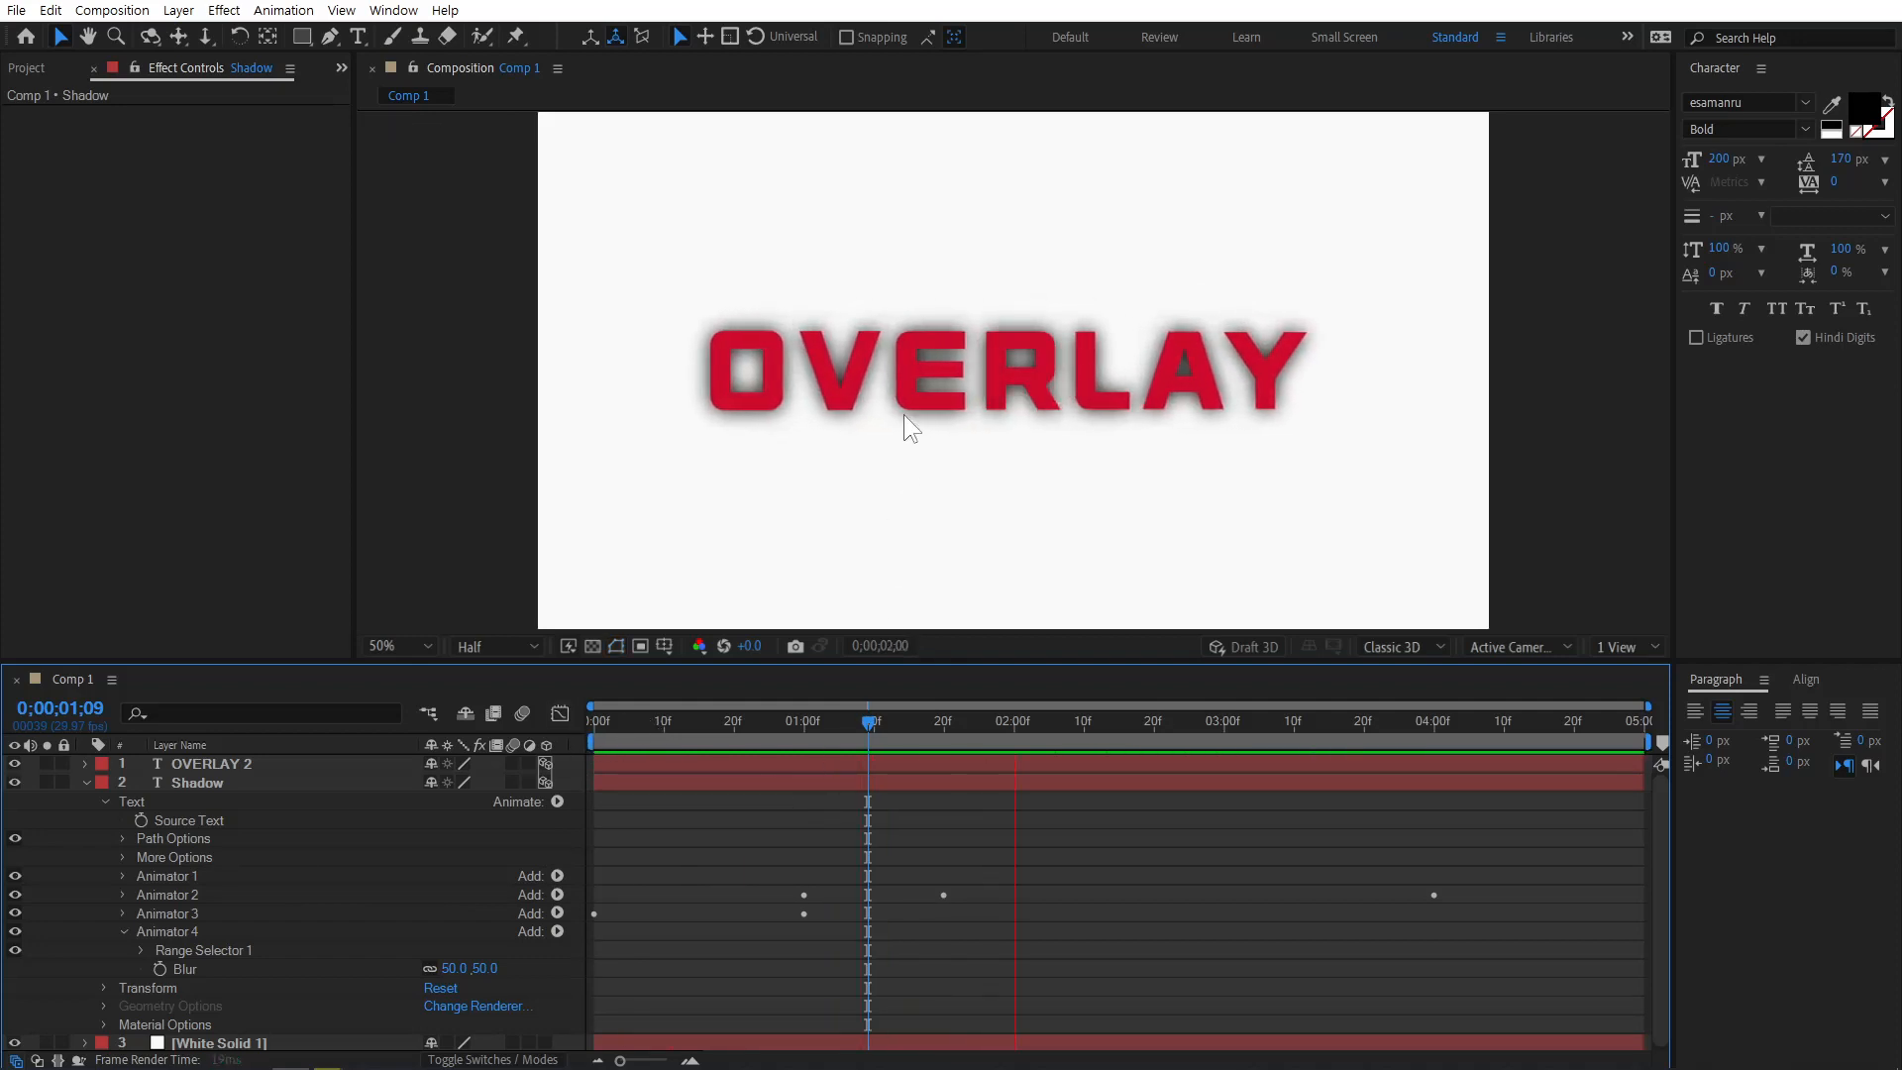
pyautogui.press('space')
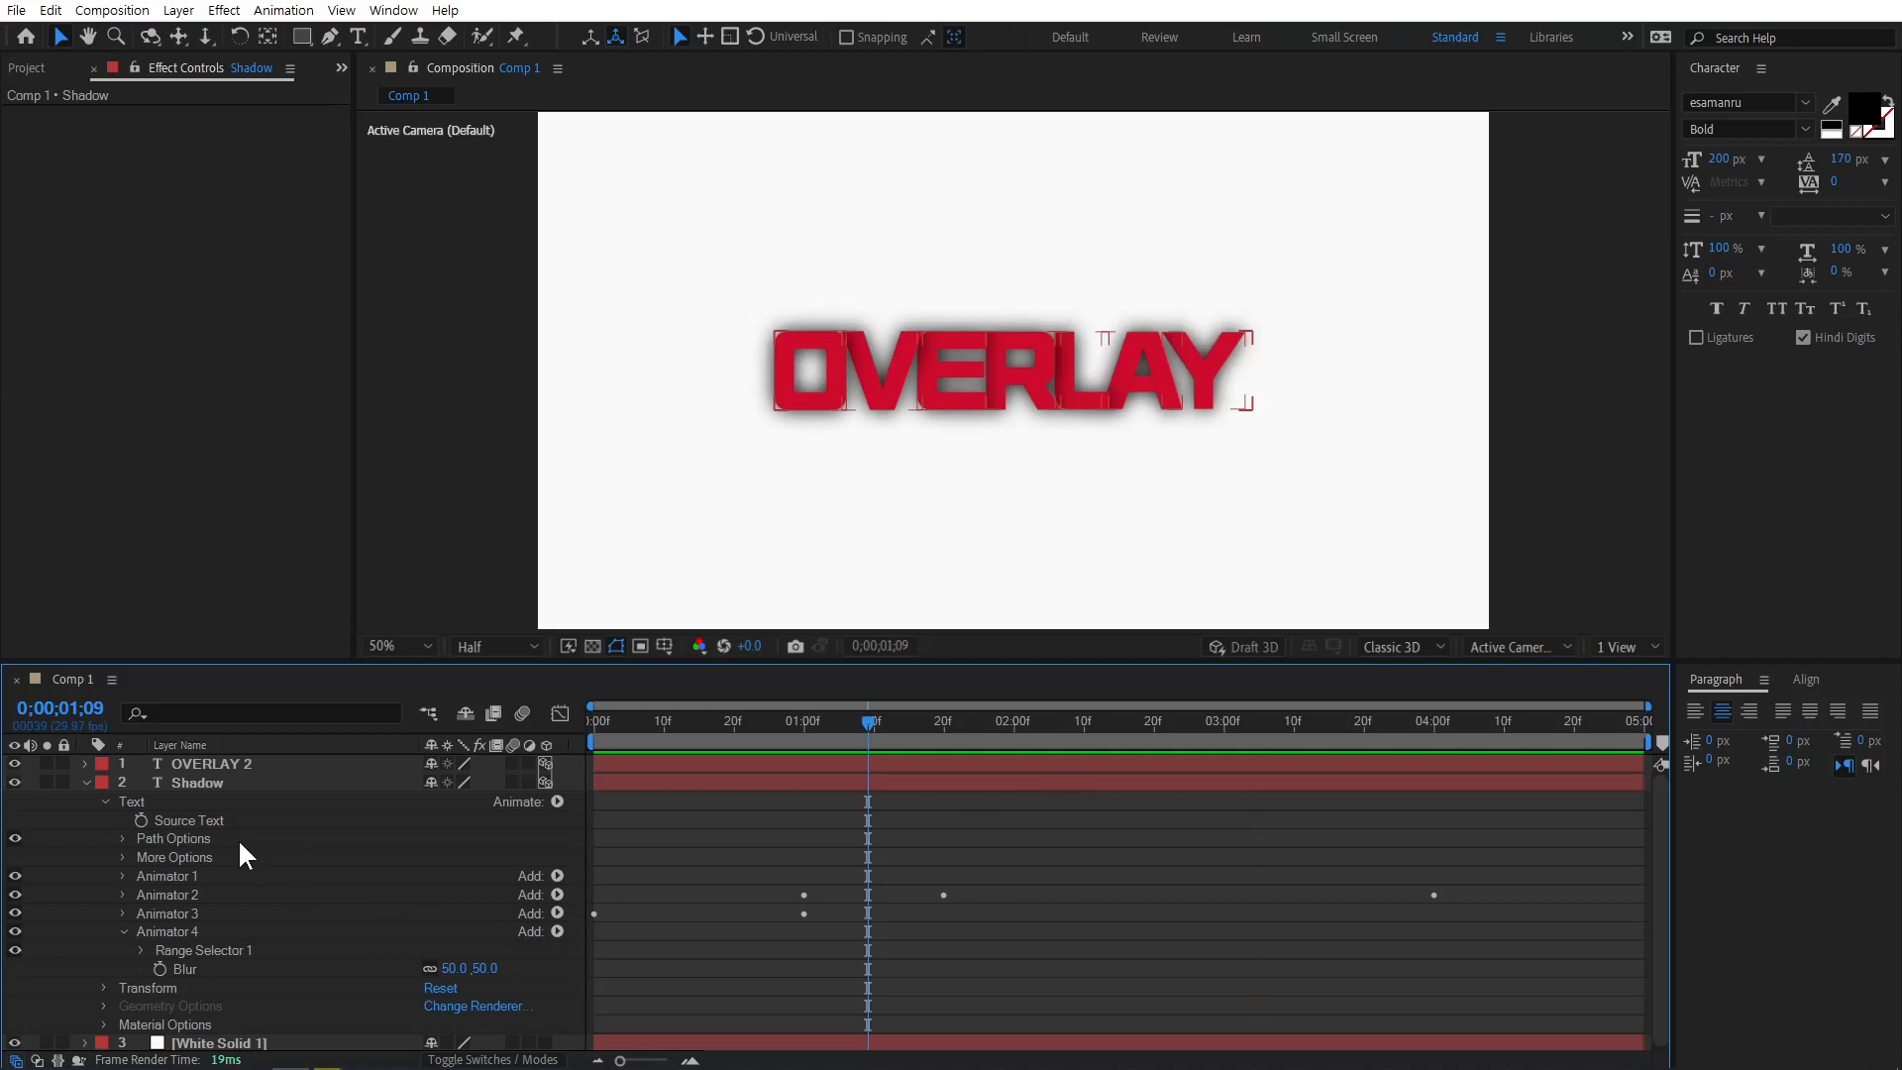
# Lighten the Shadow layer's text fill to dark grey, preview the softer shadow, and collapse the layer.
pyautogui.click(212, 784)
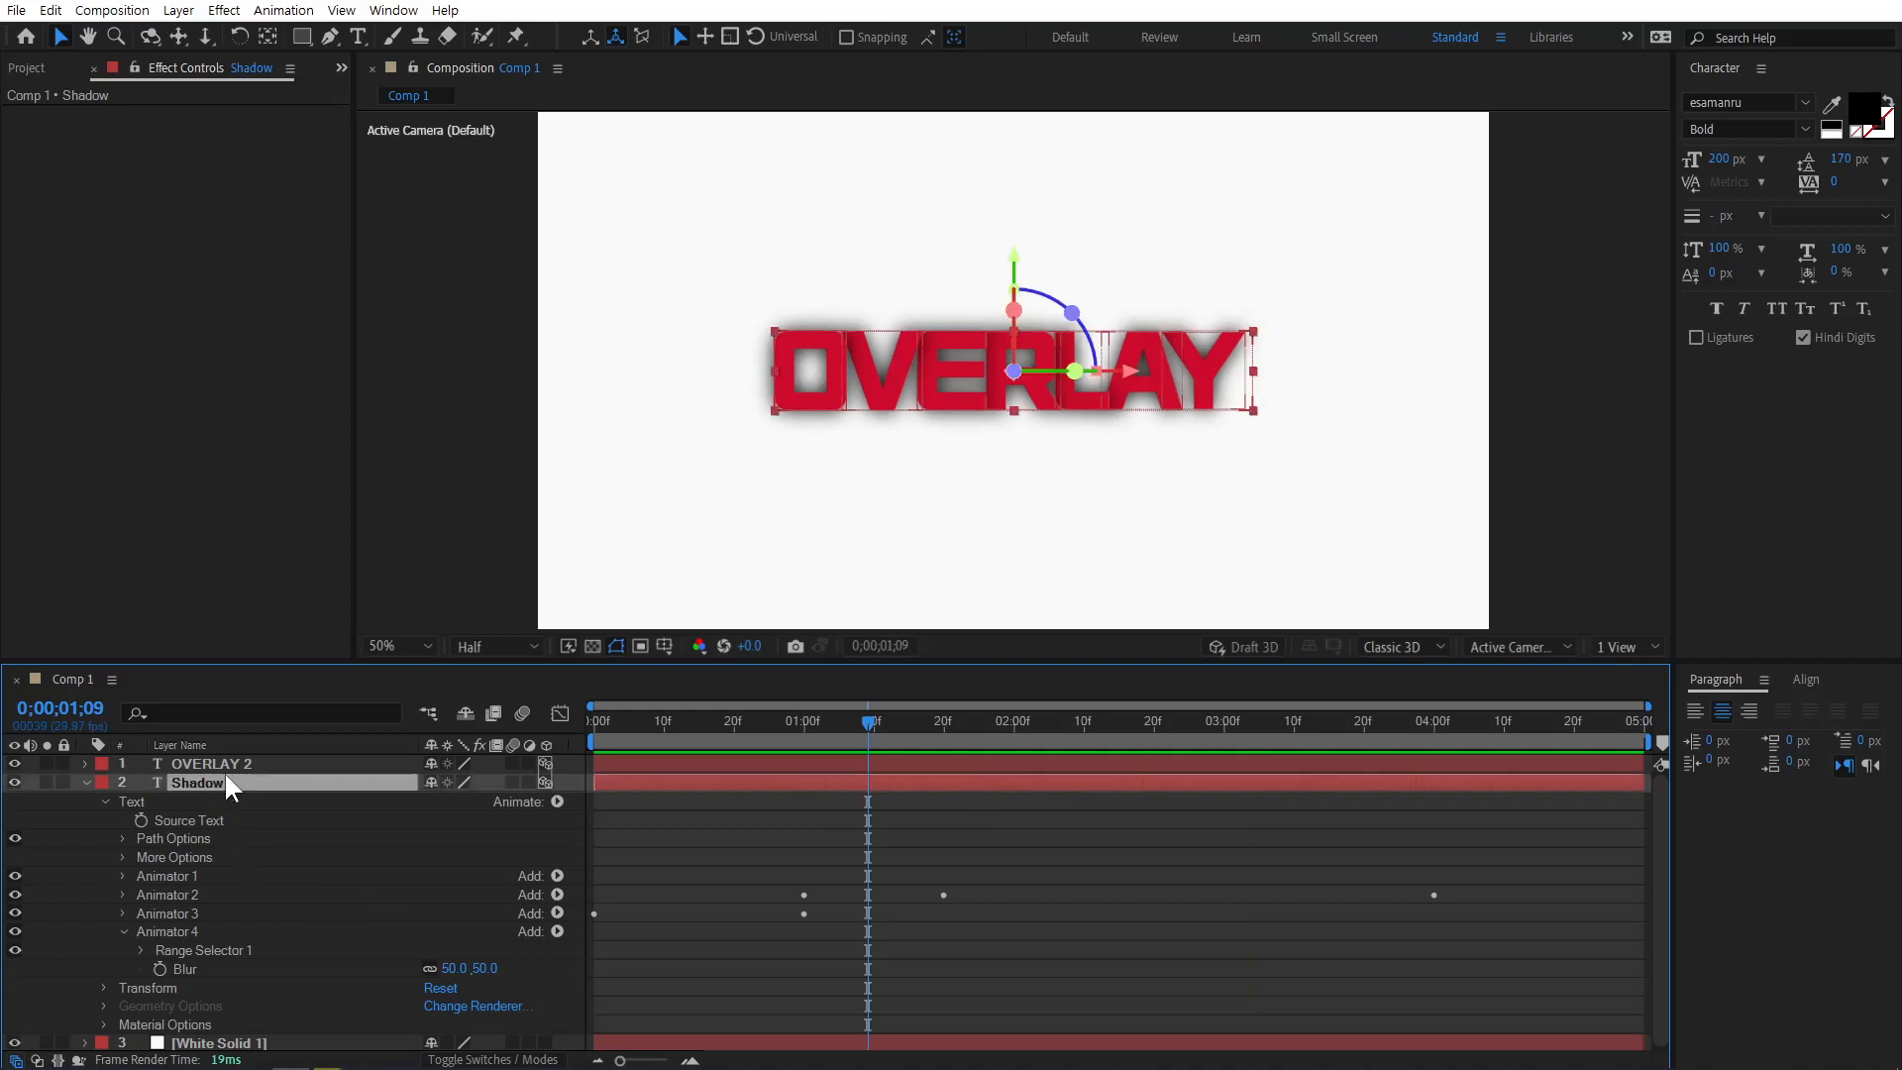
pyautogui.click(1863, 127)
pyautogui.moveTo(145, 433); pyautogui.dragTo(3, 443)
pyautogui.click(514, 249)
pyautogui.click(1100, 891)
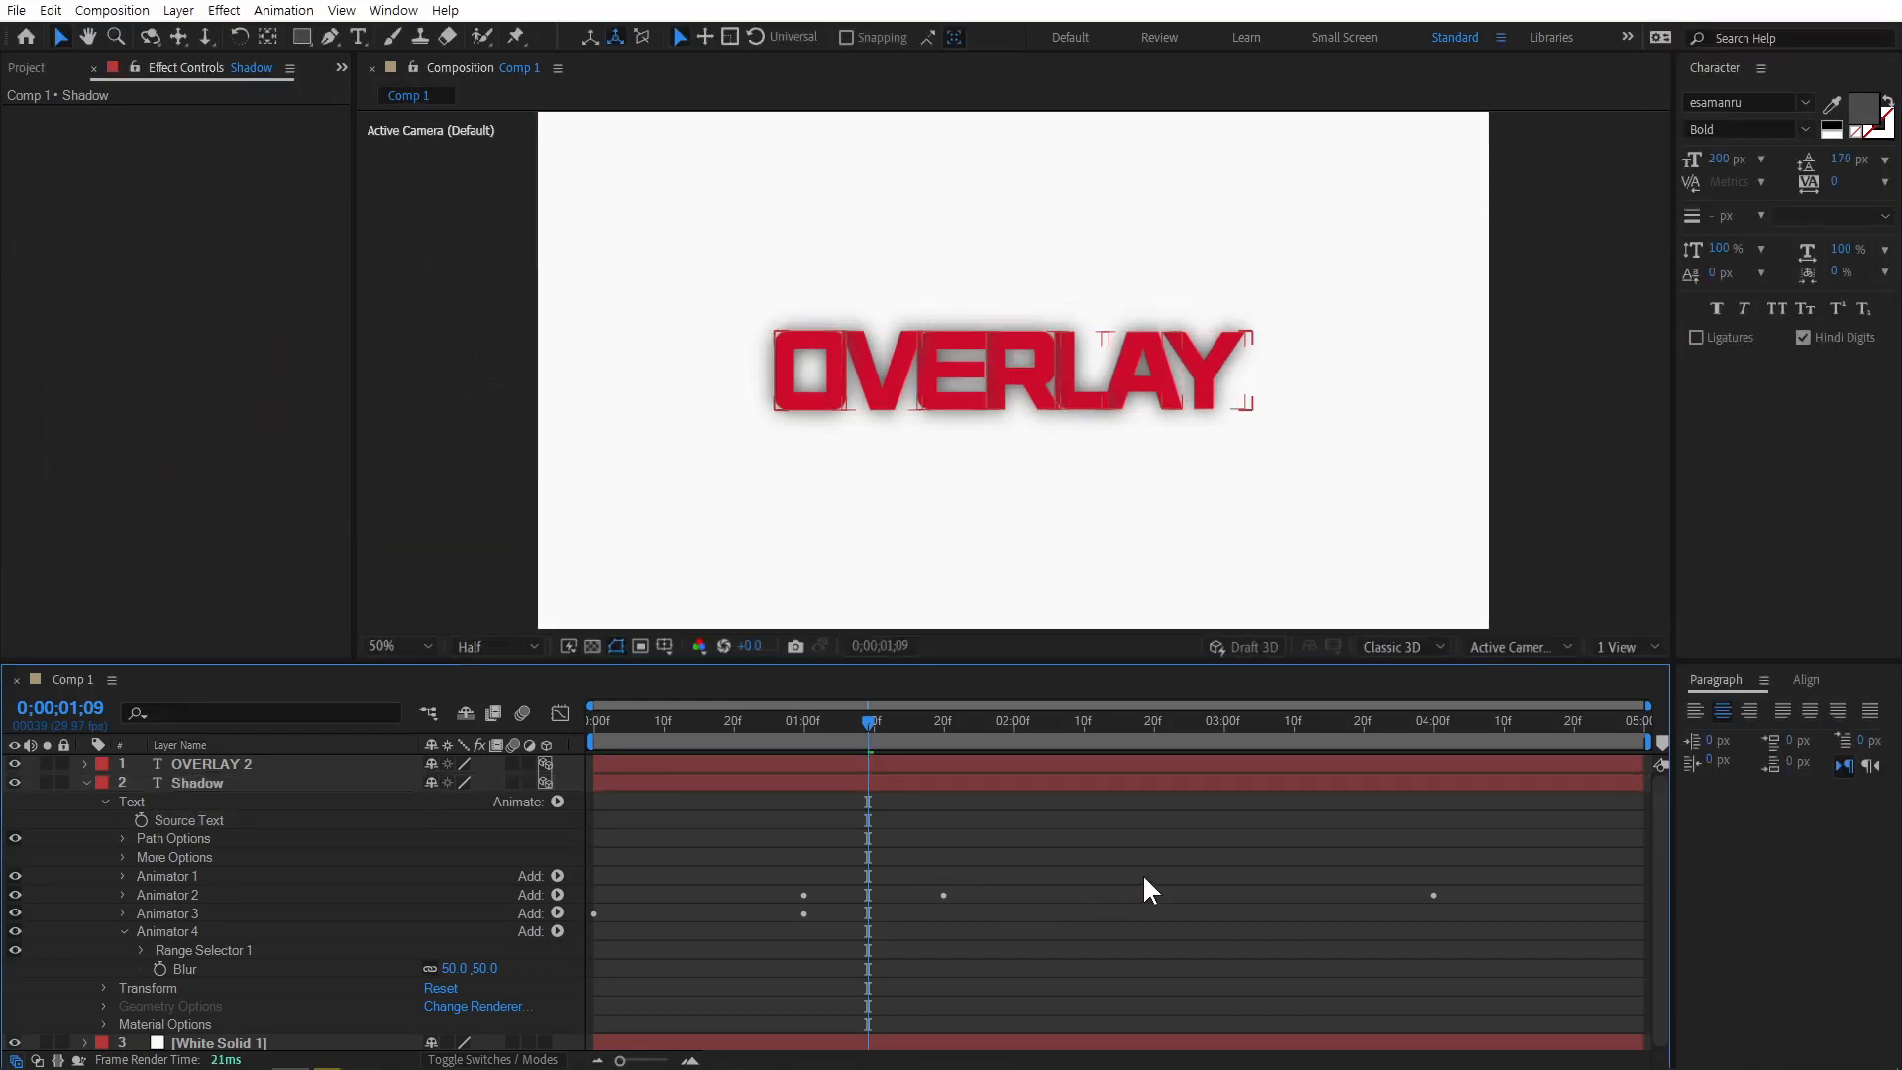
pyautogui.press('space')
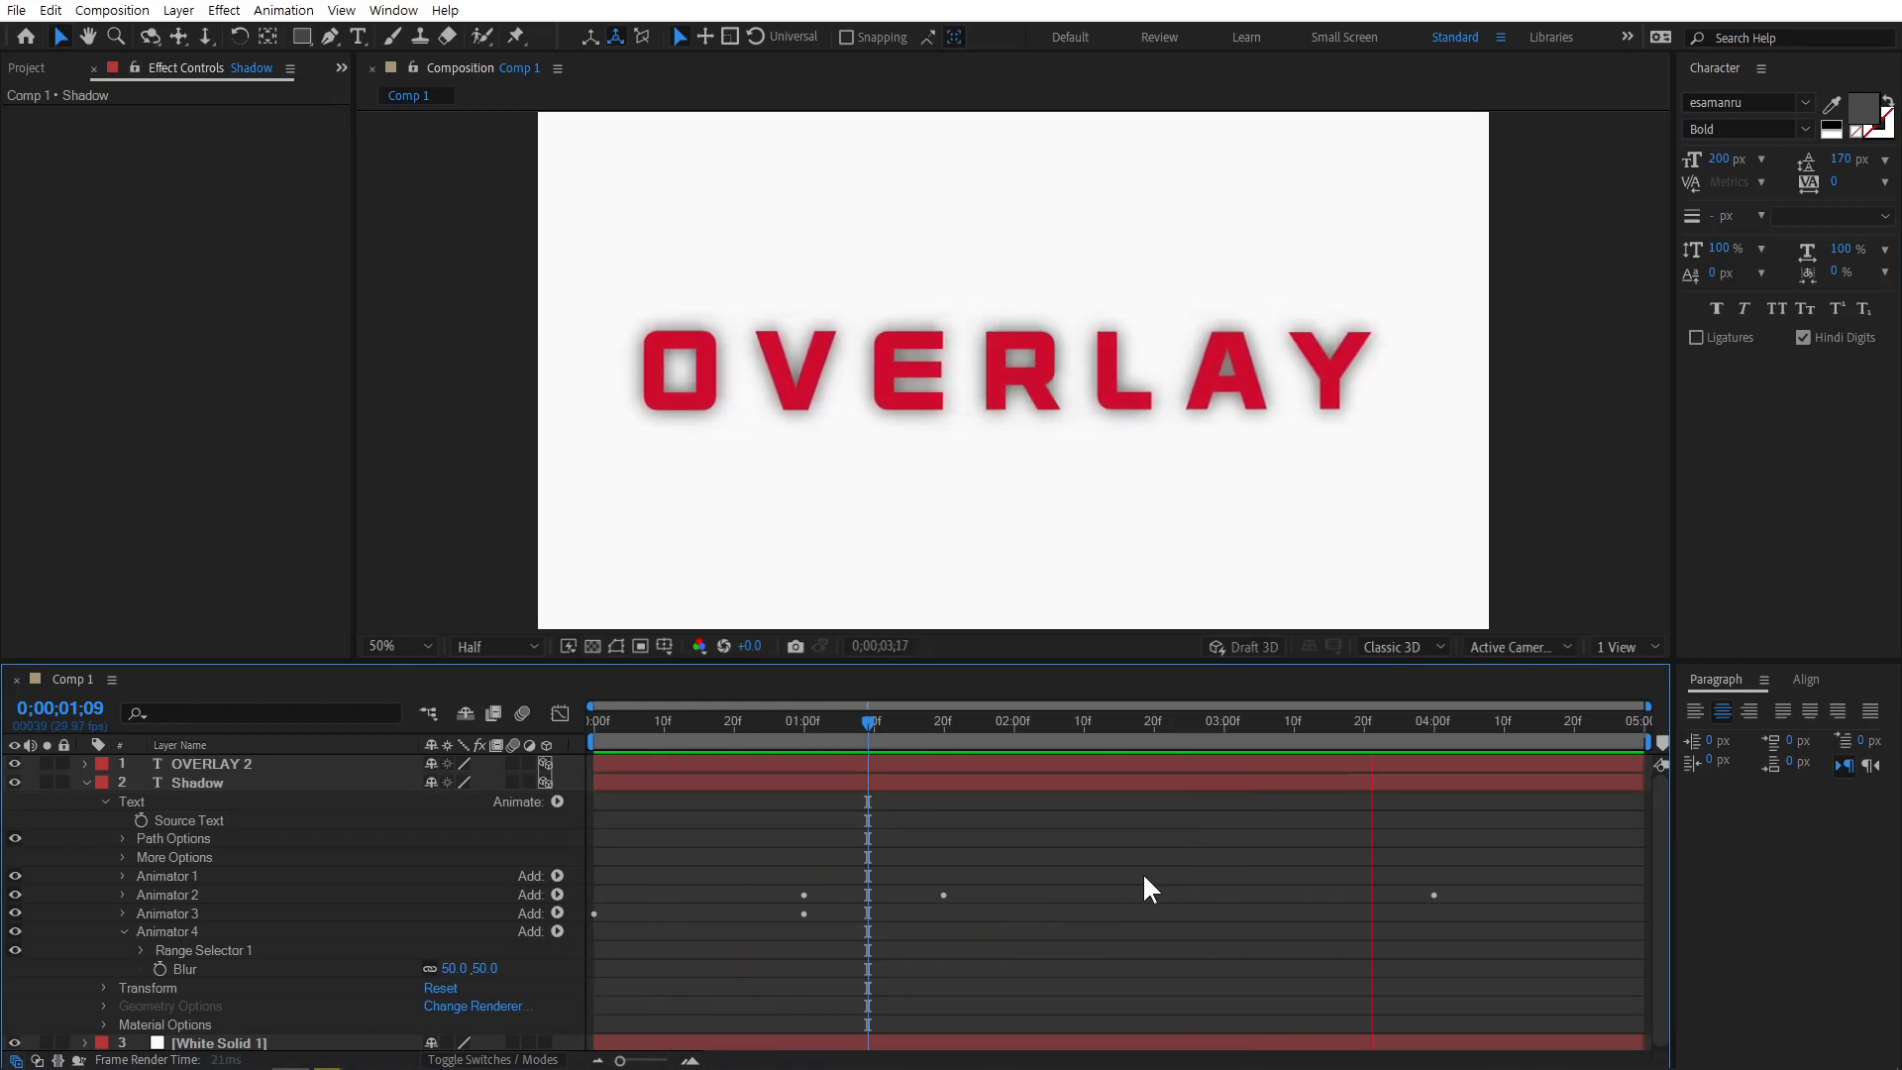
pyautogui.press('space')
pyautogui.click(87, 783)
pyautogui.click(216, 887)
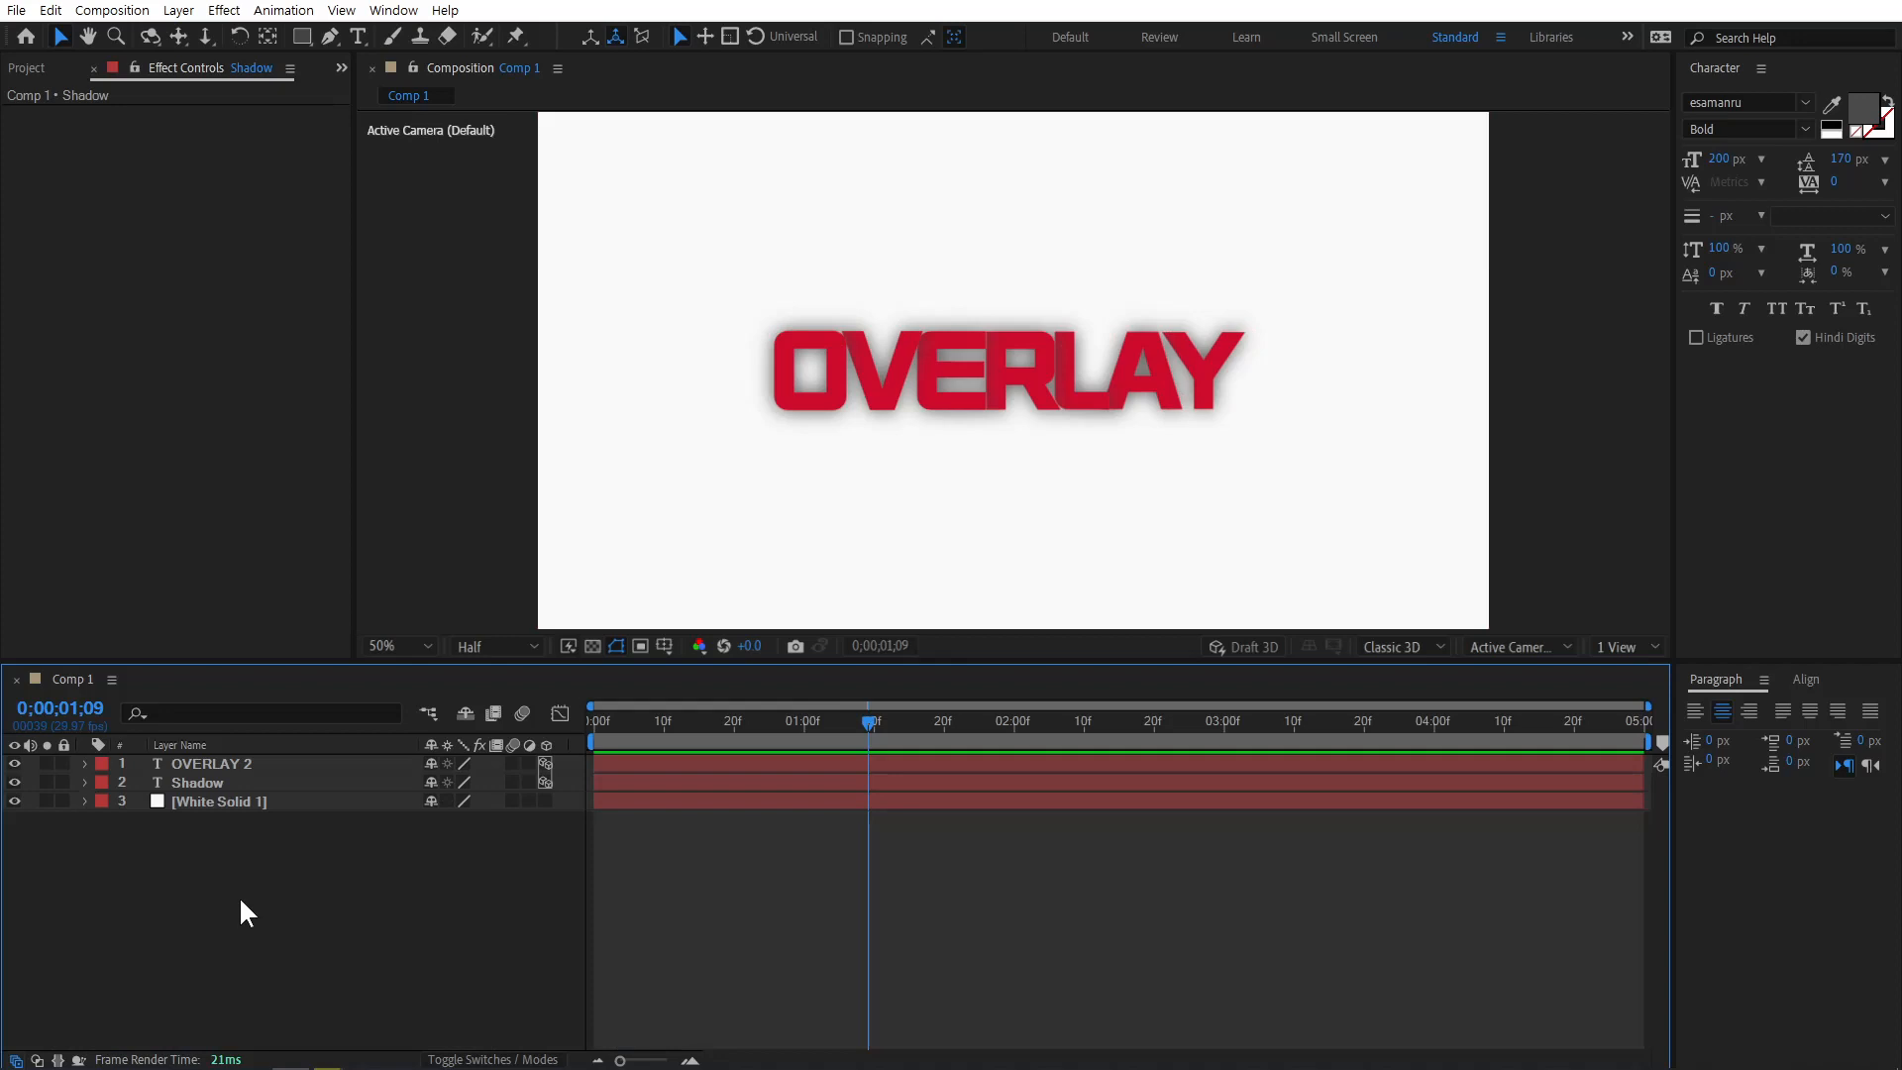
# At 0;00;01;05, set the Shape of Range Selector 1 in OVERLAY 2's Animator 1 to Ramp Down and inspect the letter overlap up close.
pyautogui.moveTo(598, 734); pyautogui.dragTo(841, 751)
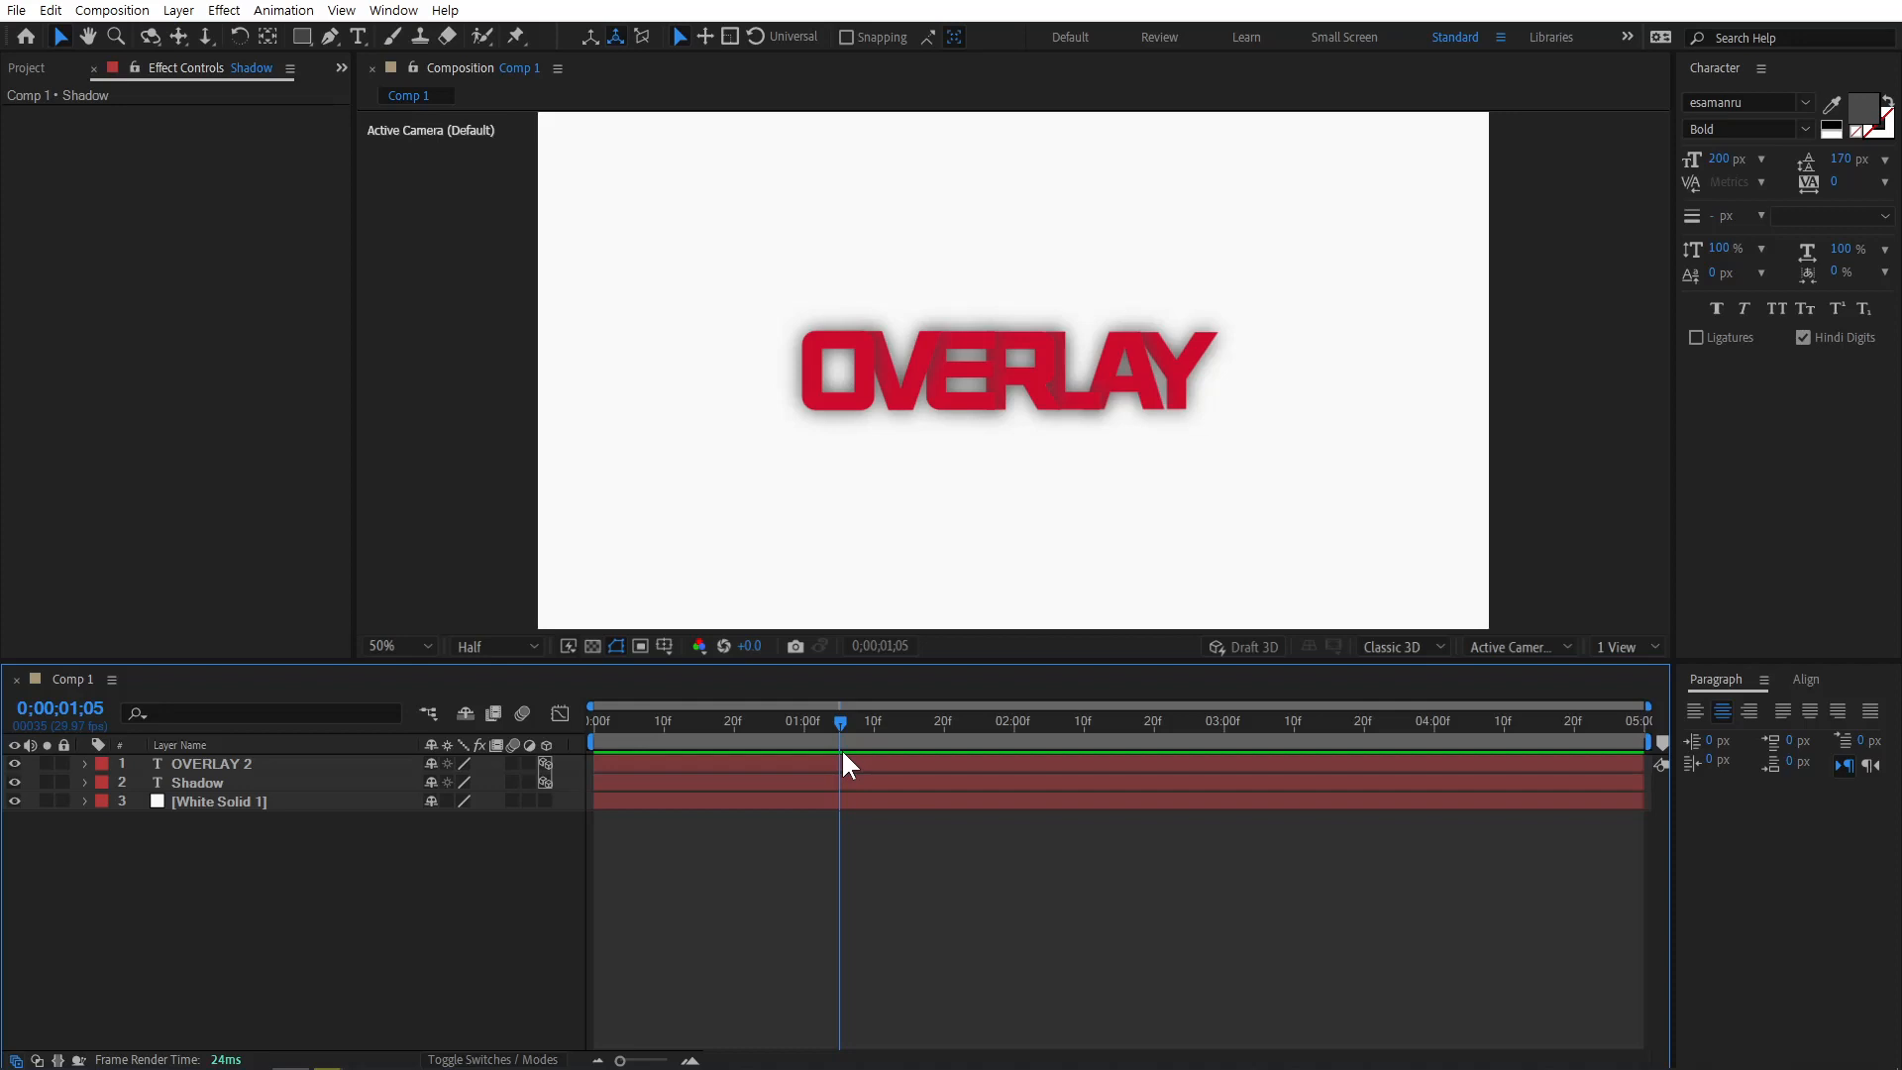
pyautogui.click(242, 764)
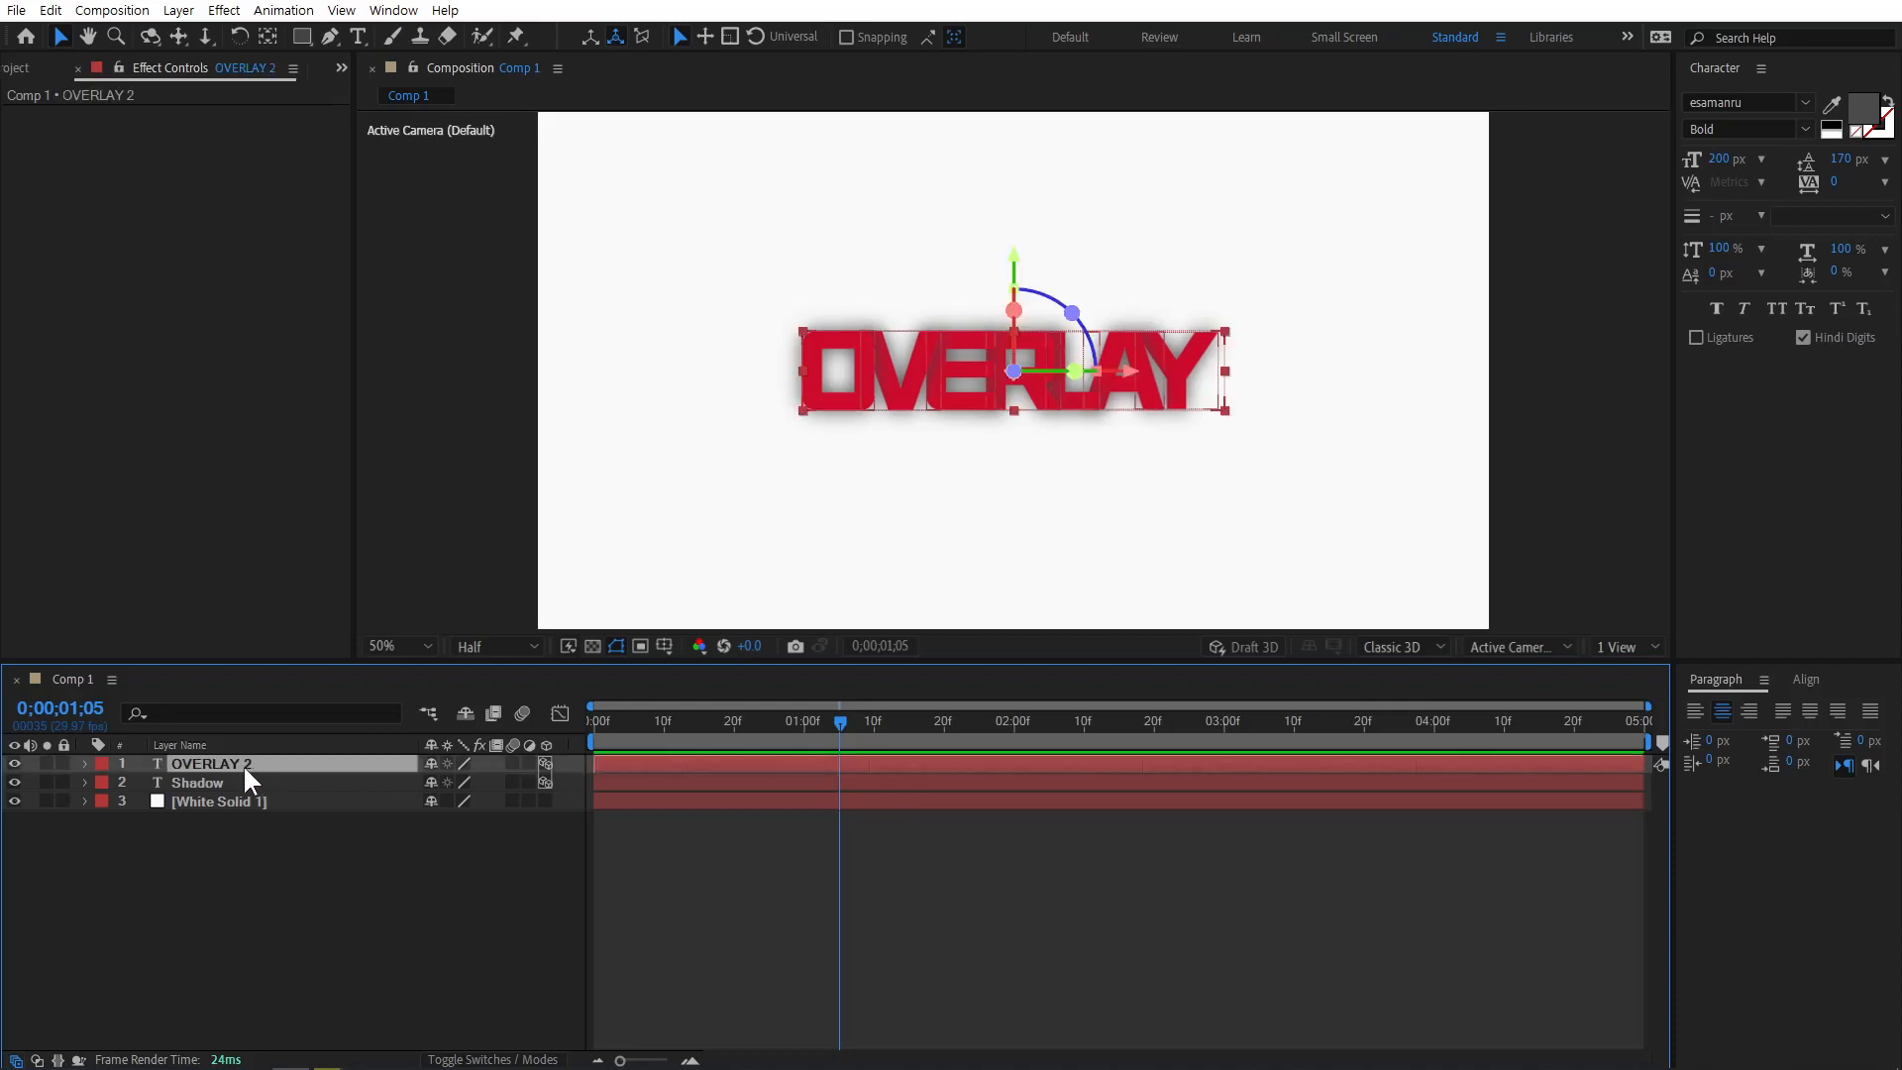
pyautogui.click(85, 763)
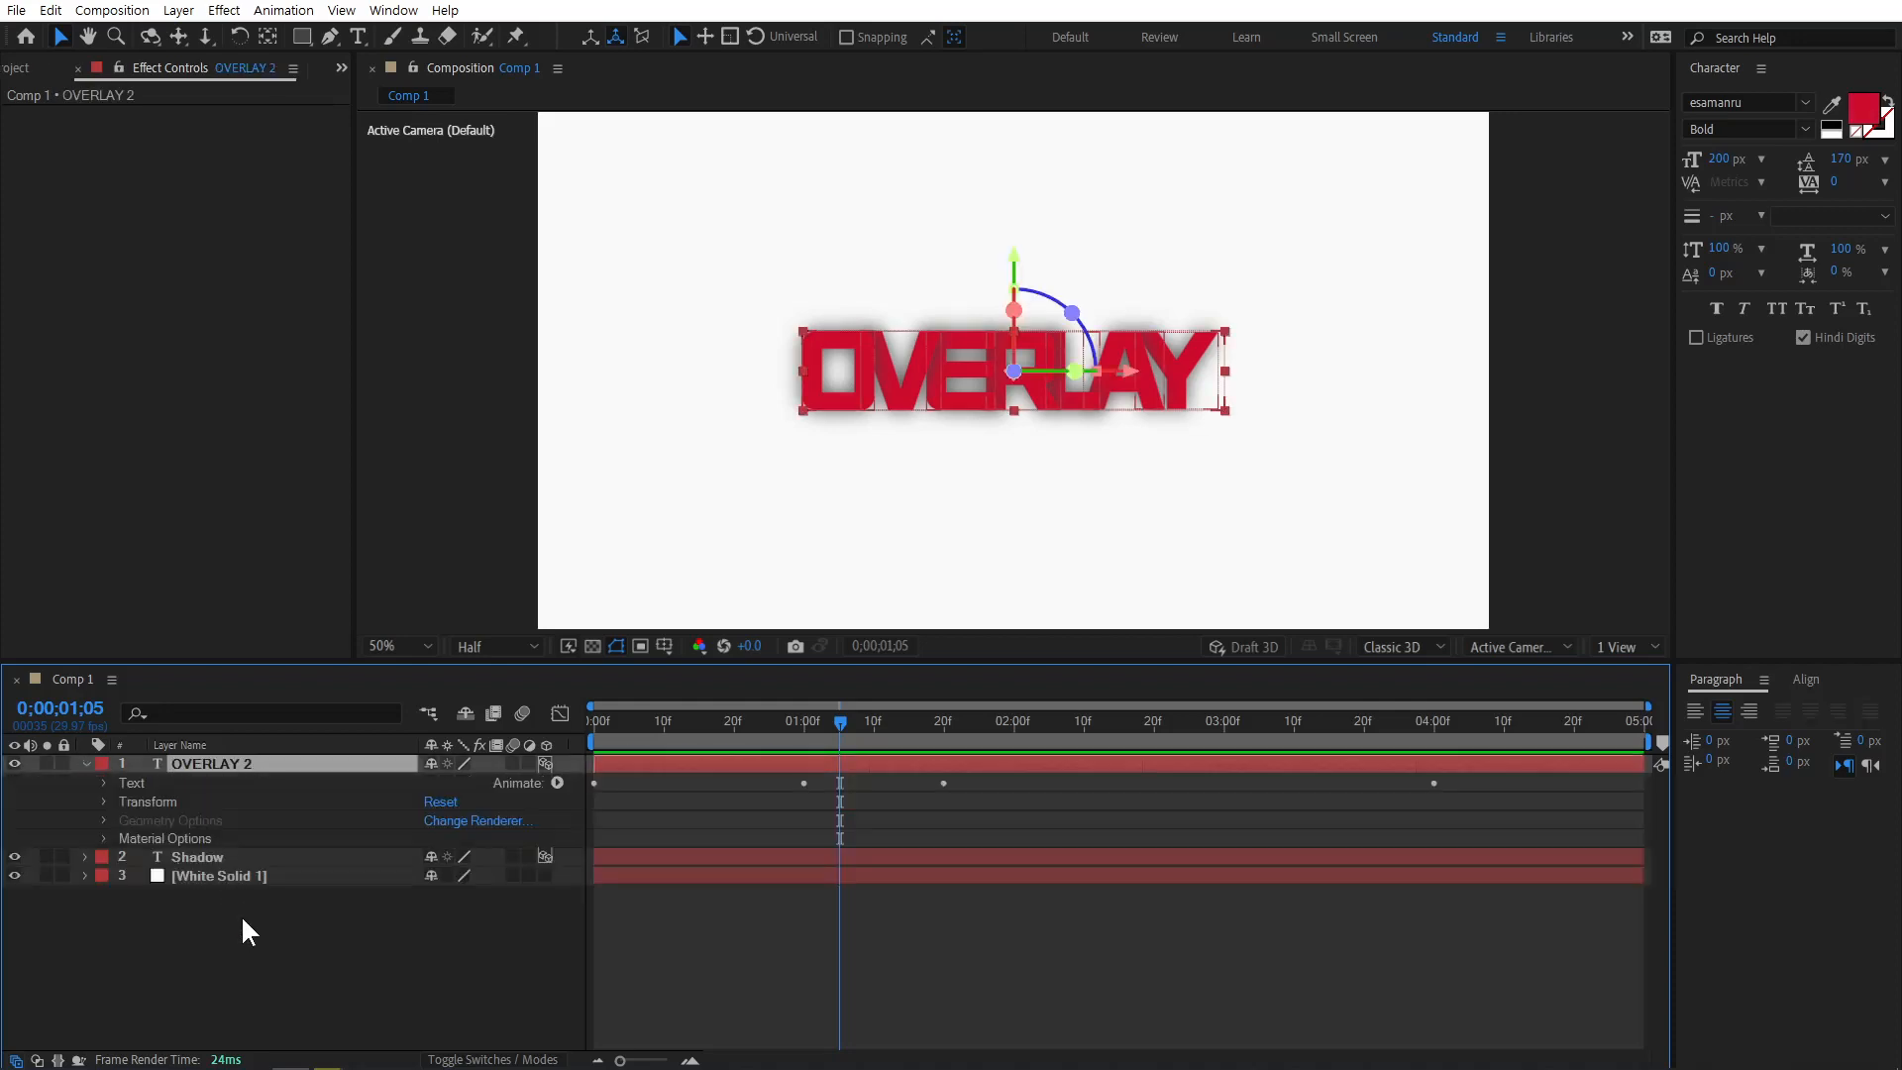
pyautogui.click(103, 783)
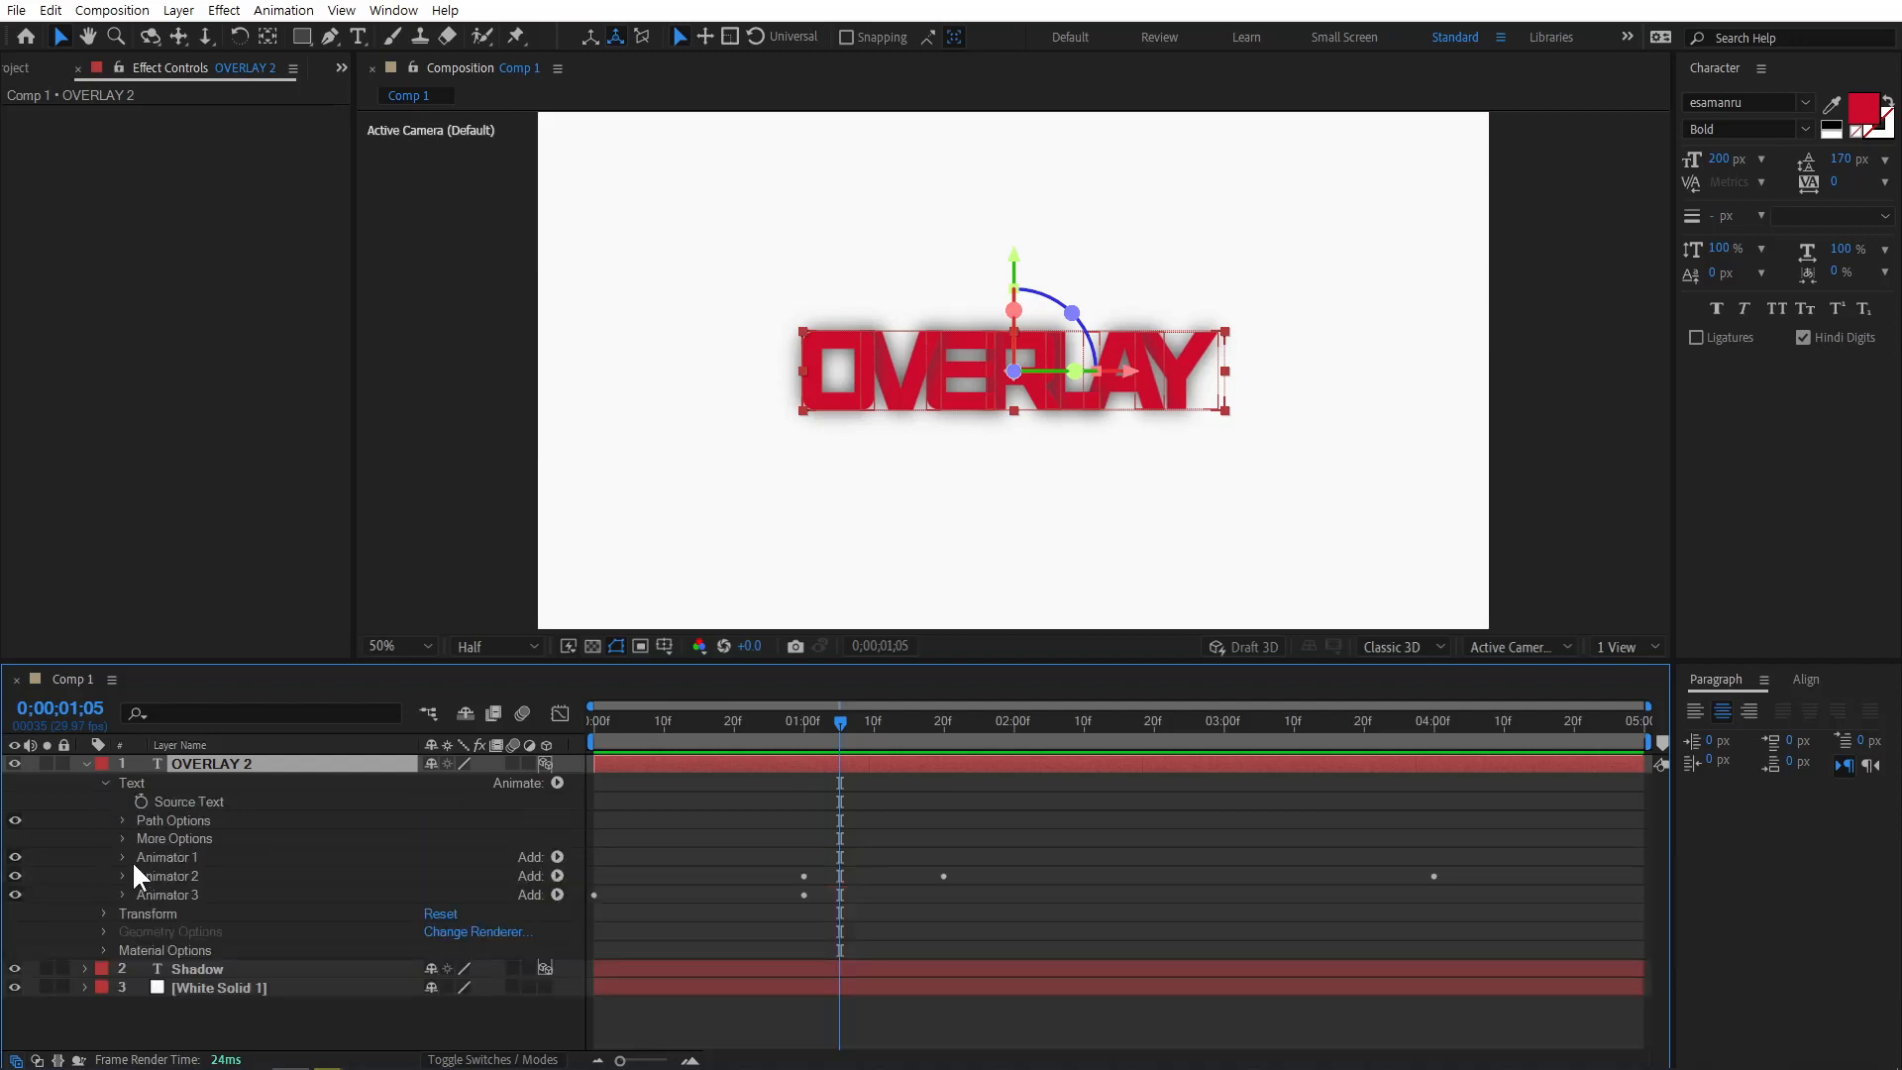
pyautogui.click(123, 856)
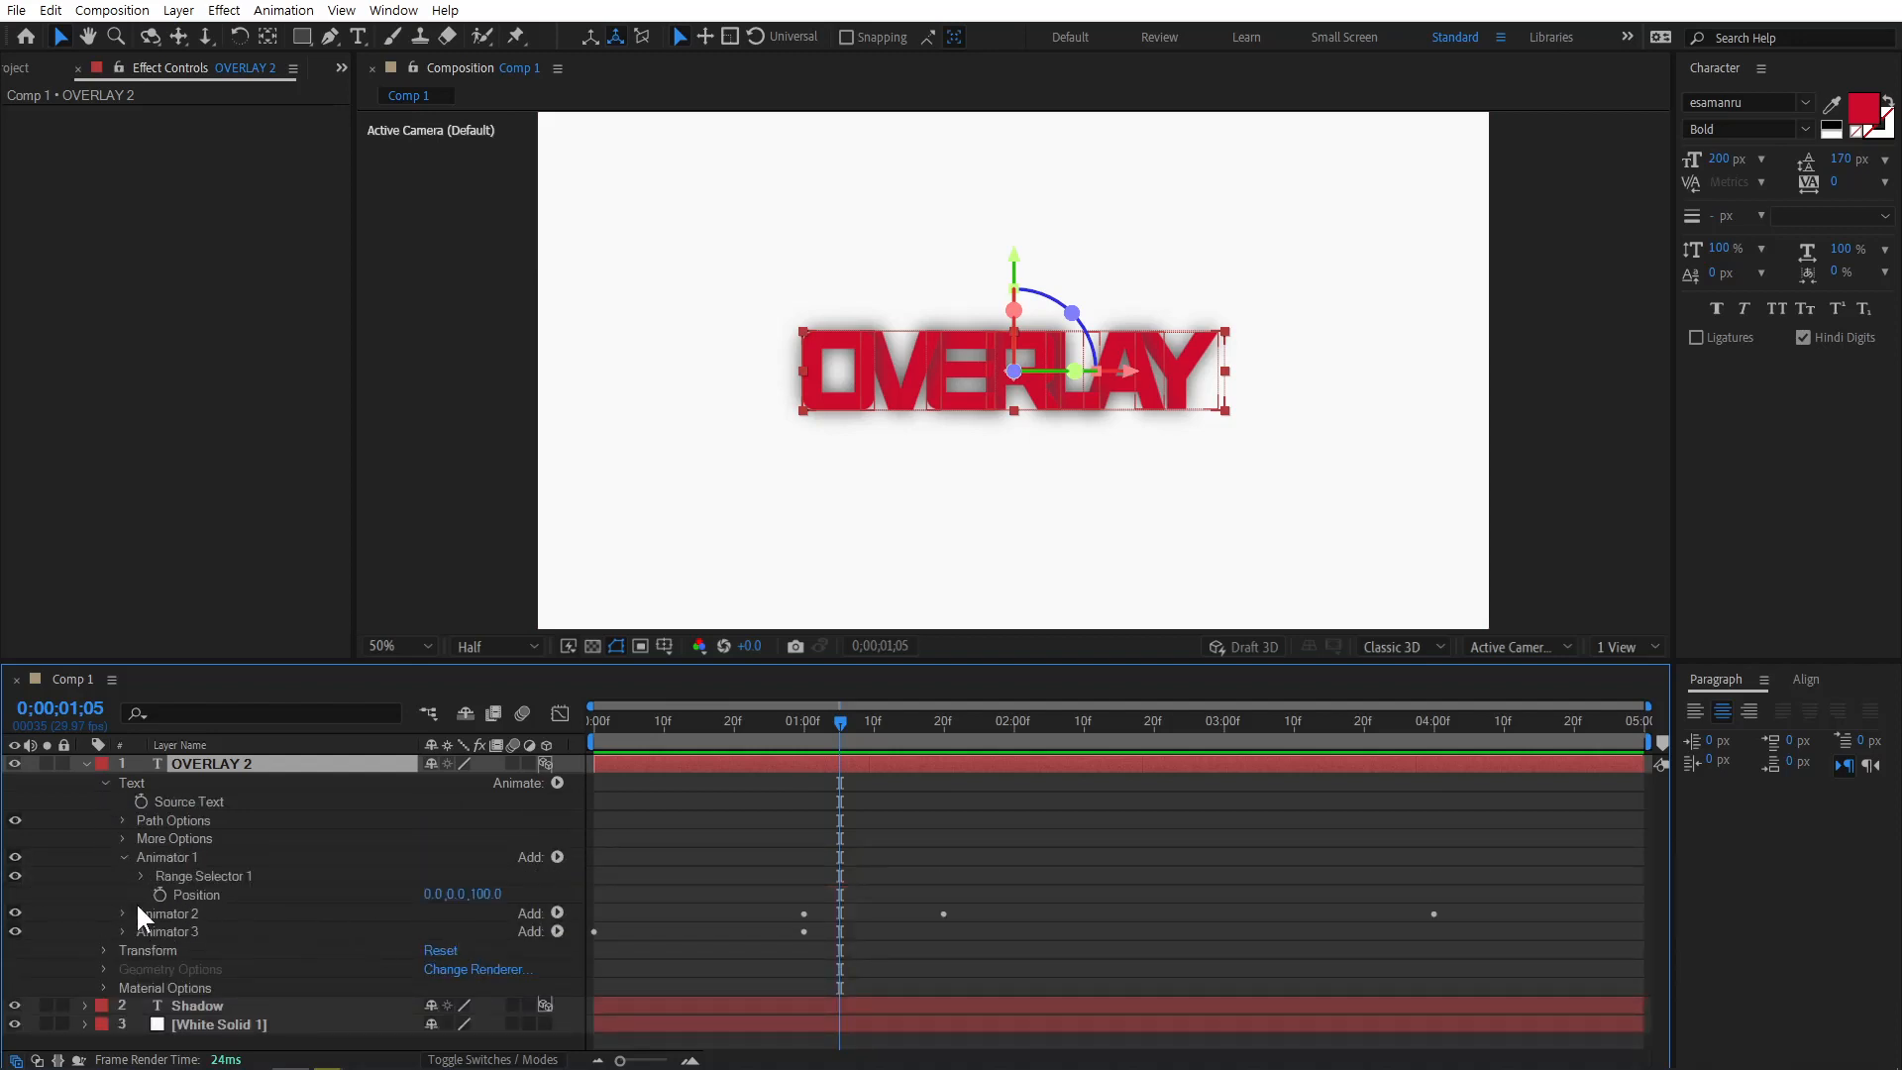
pyautogui.click(141, 876)
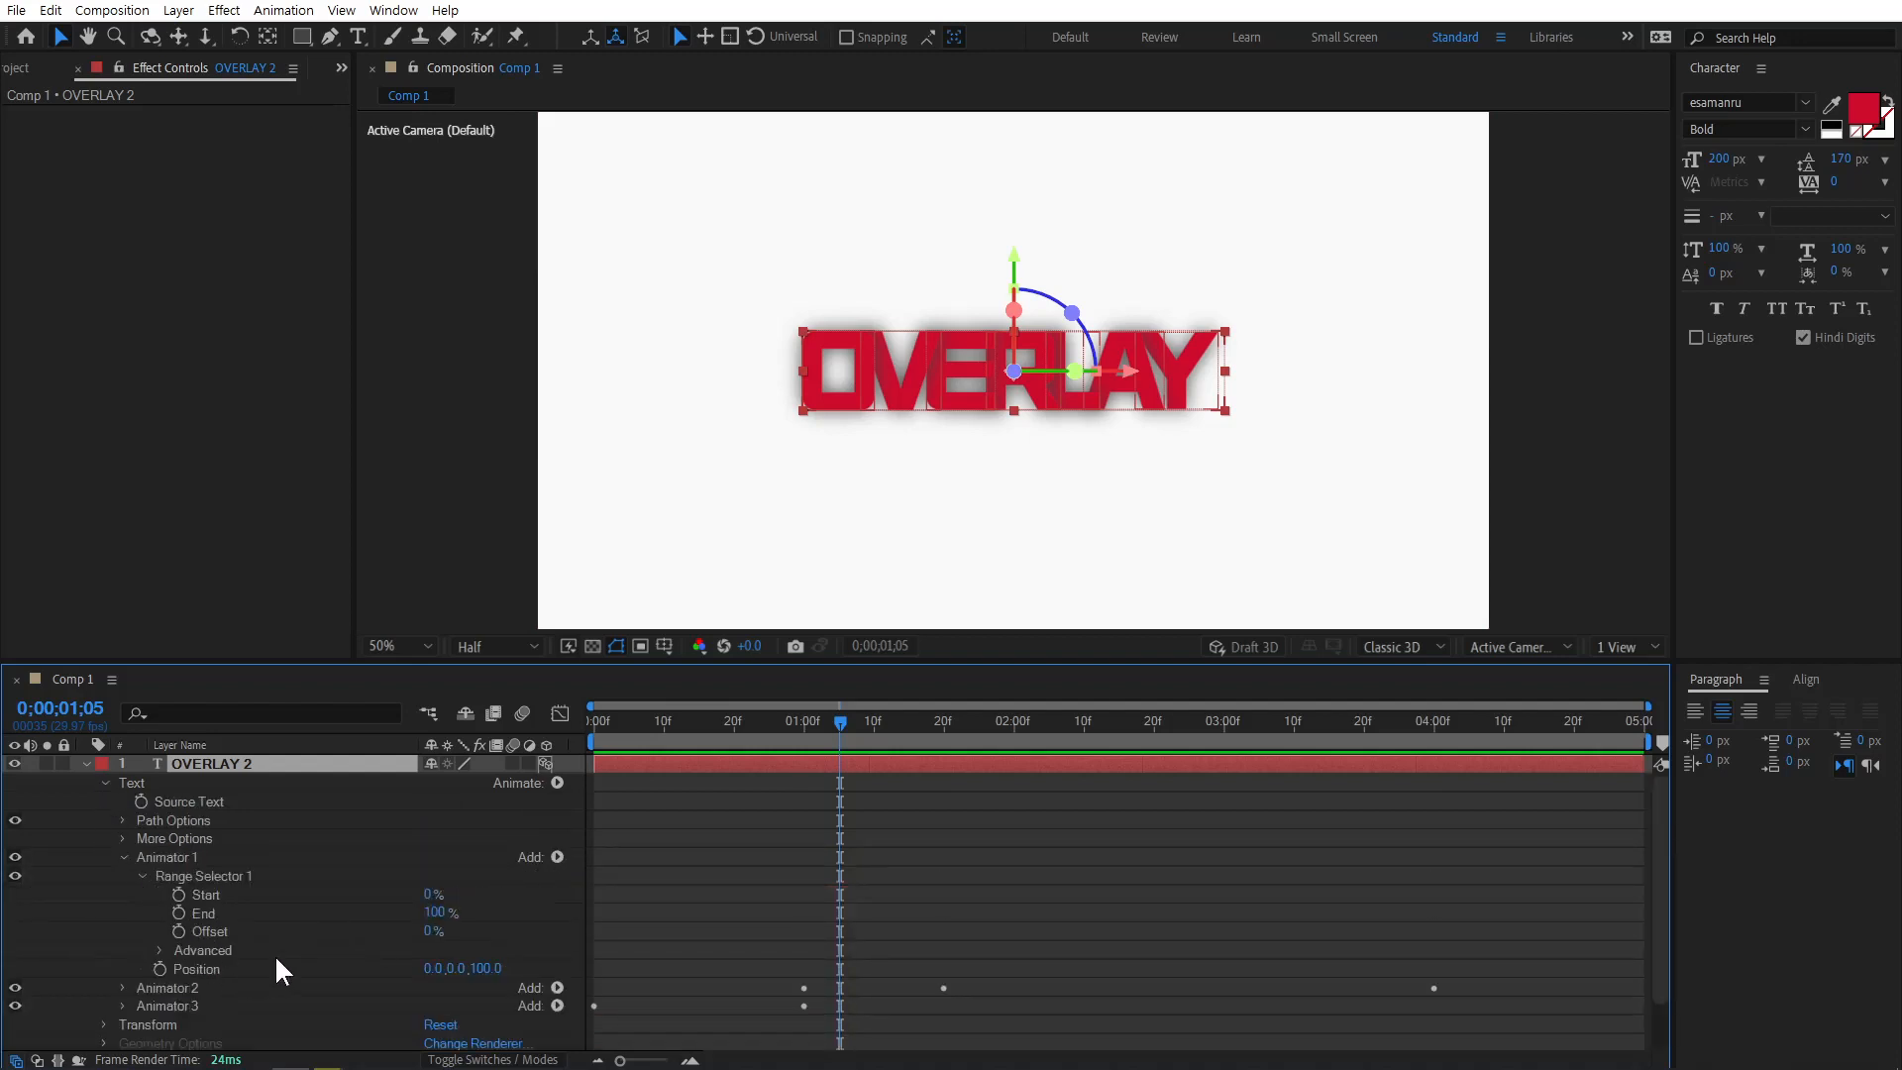
pyautogui.click(162, 952)
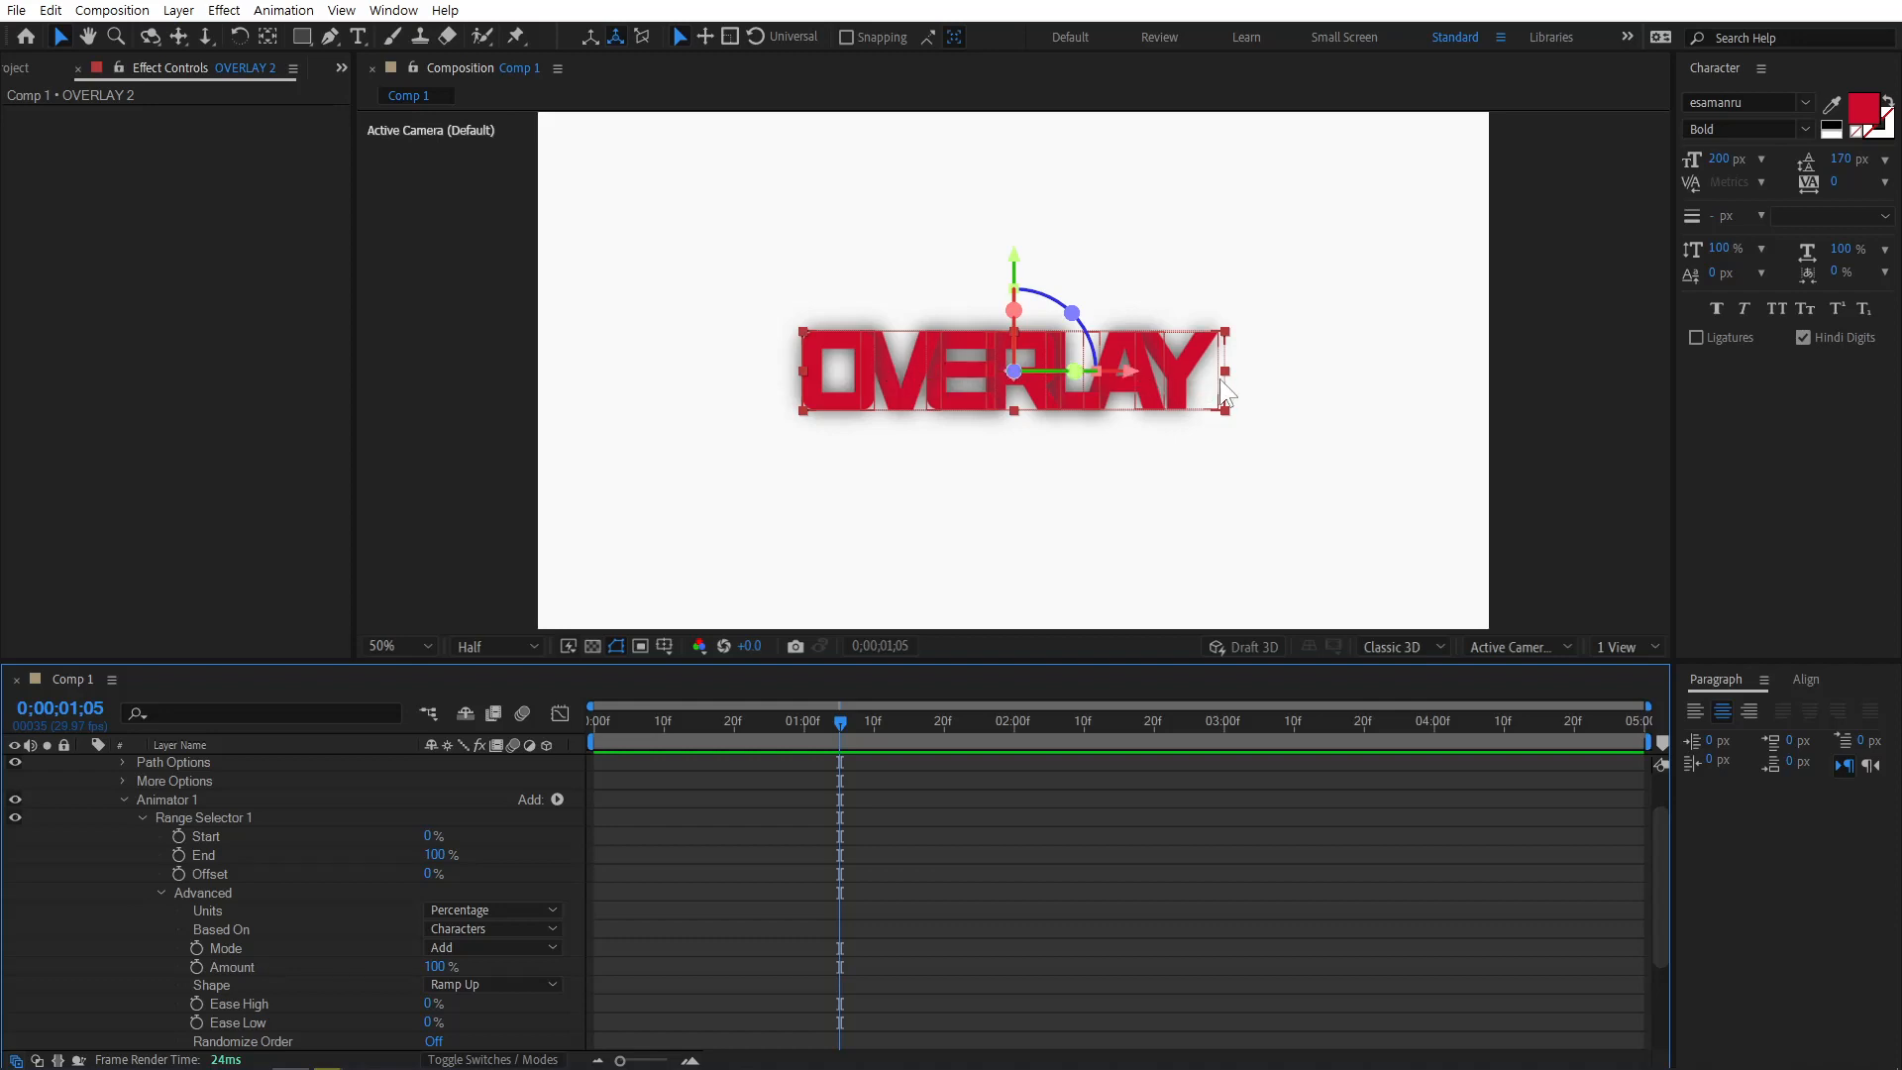
pyautogui.click(492, 986)
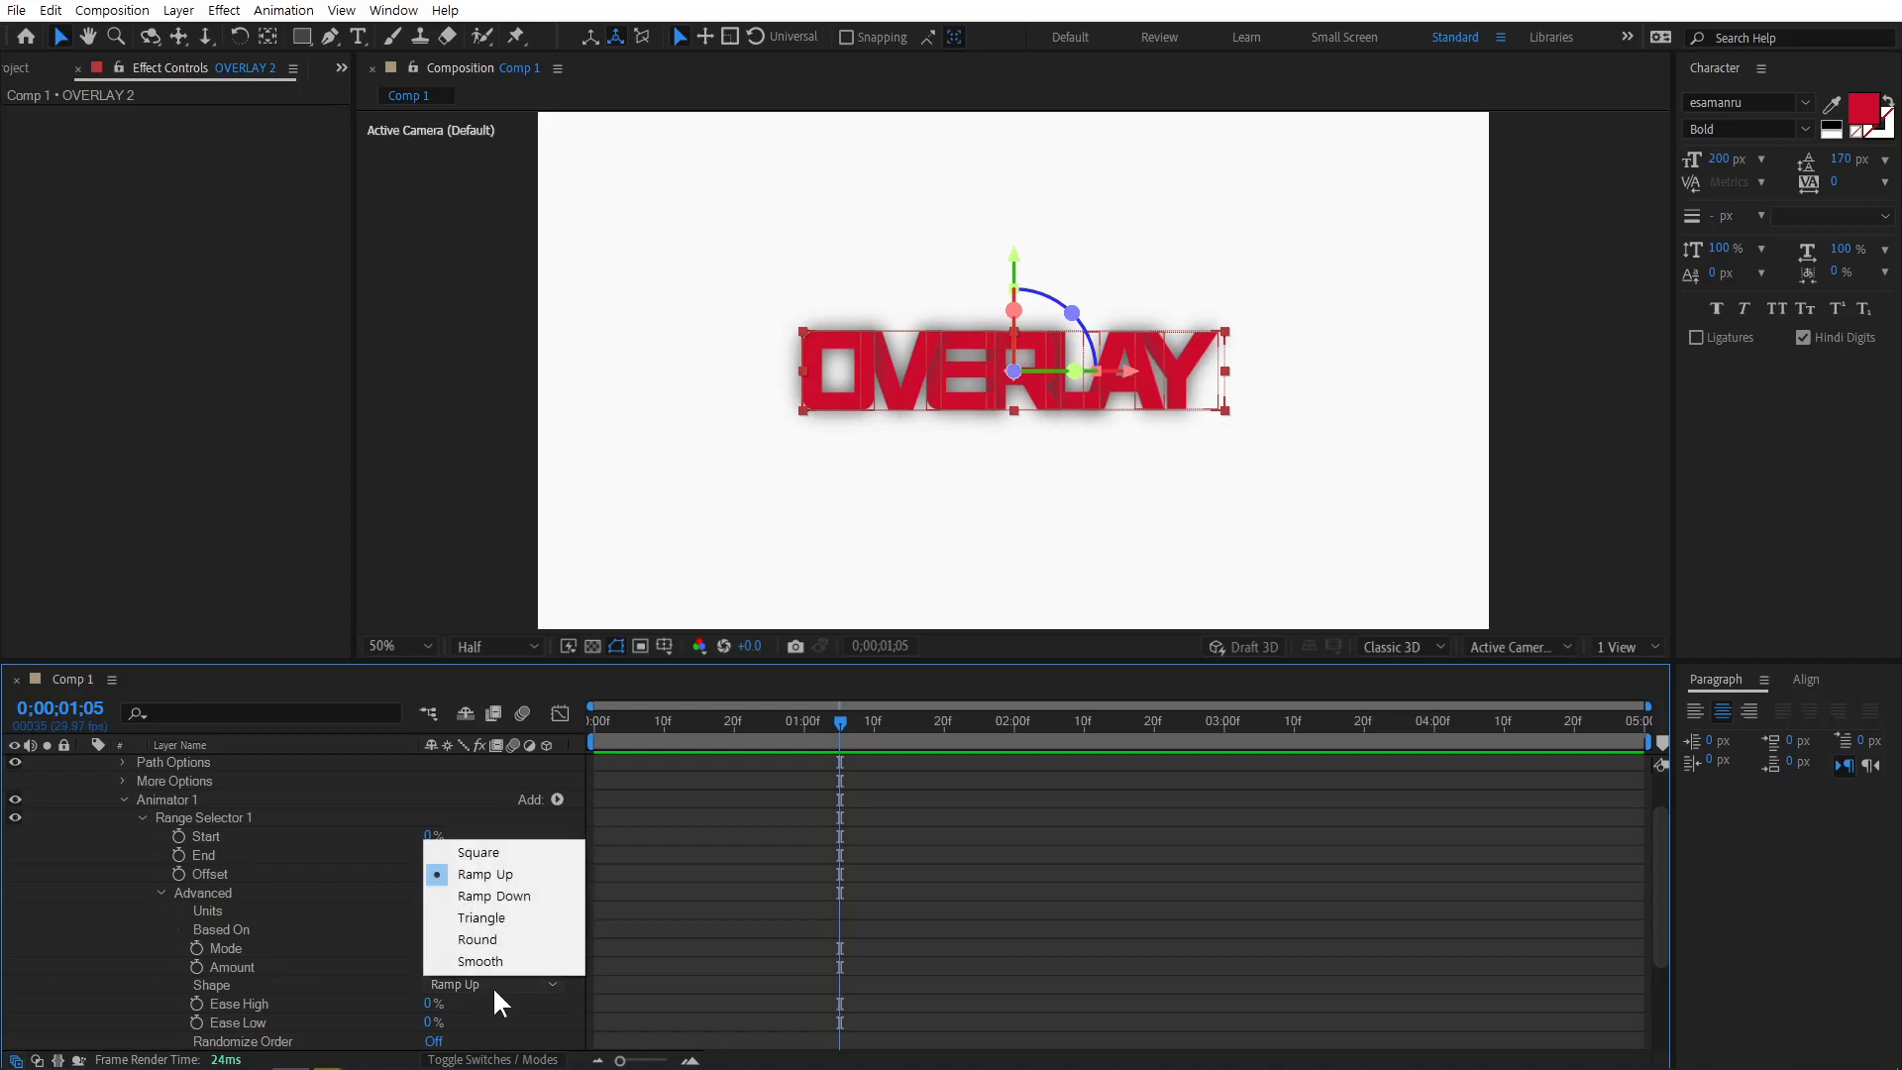
pyautogui.click(542, 897)
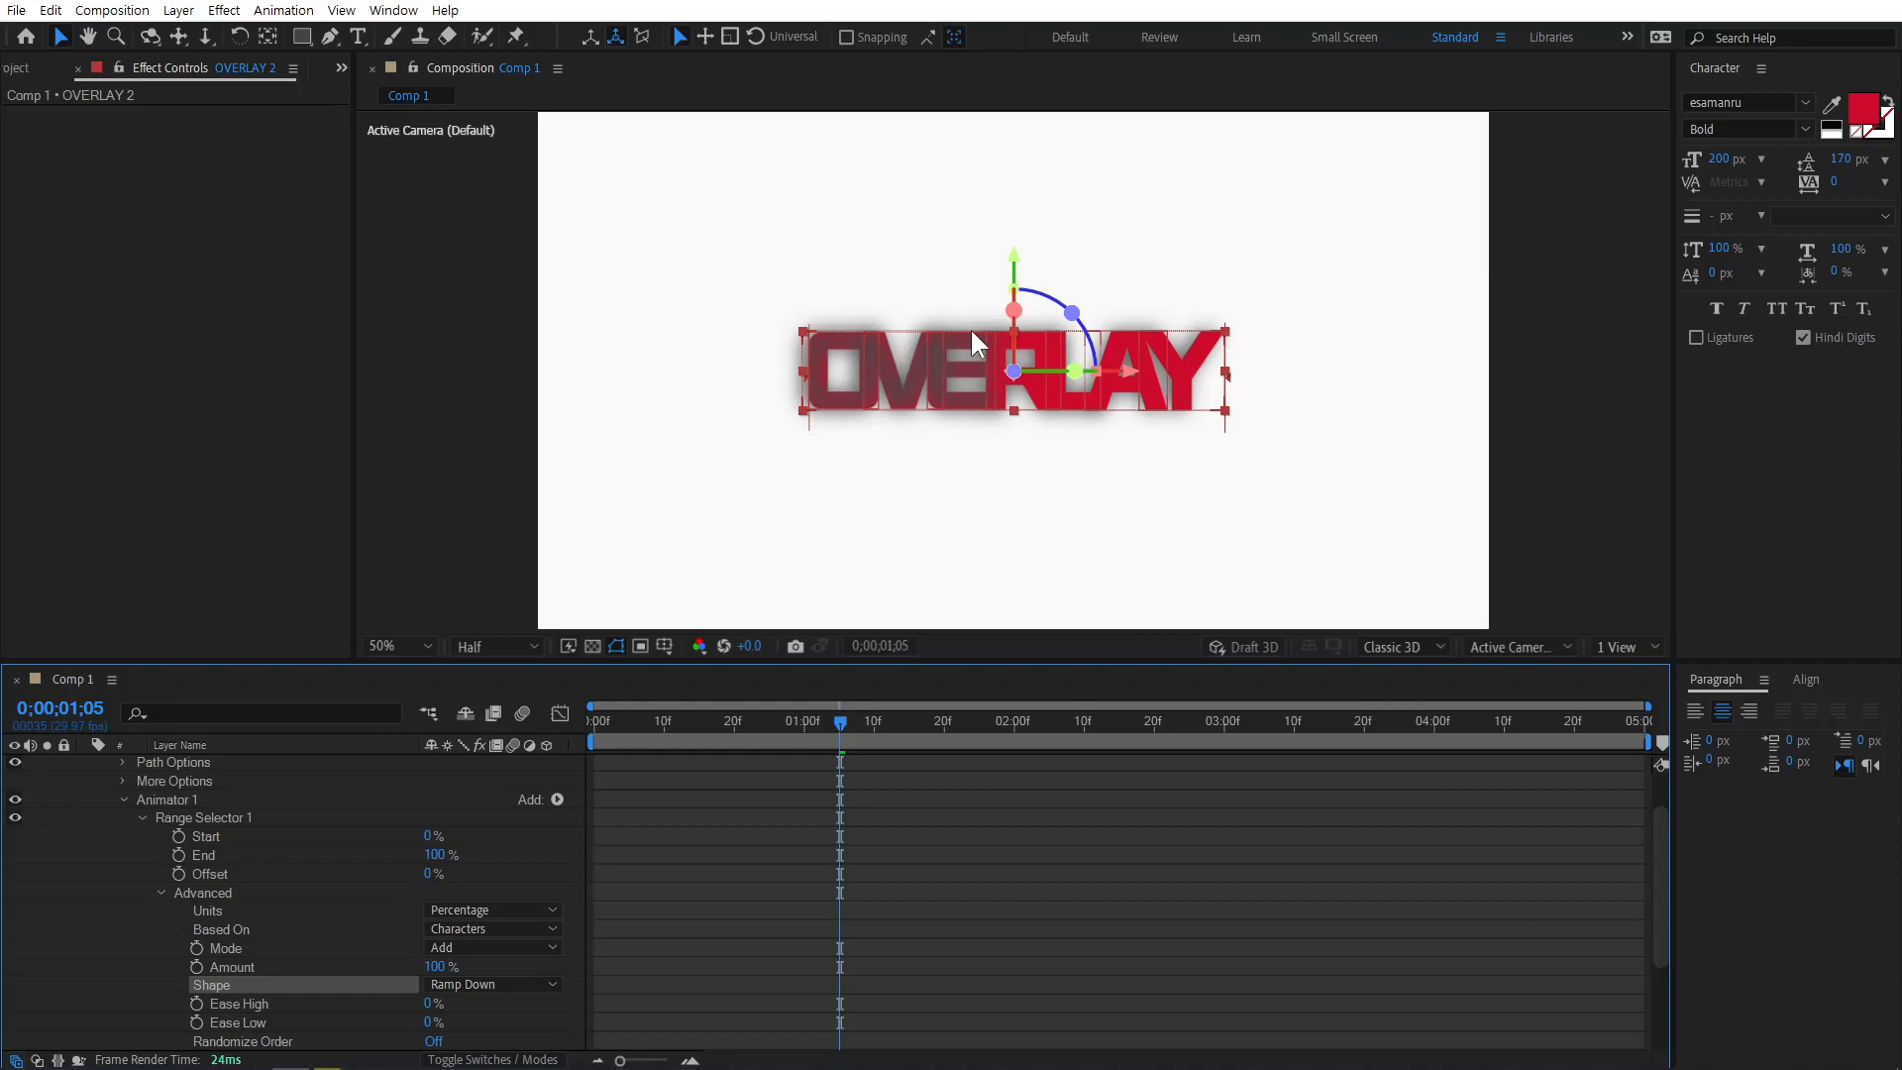
pyautogui.press('.')
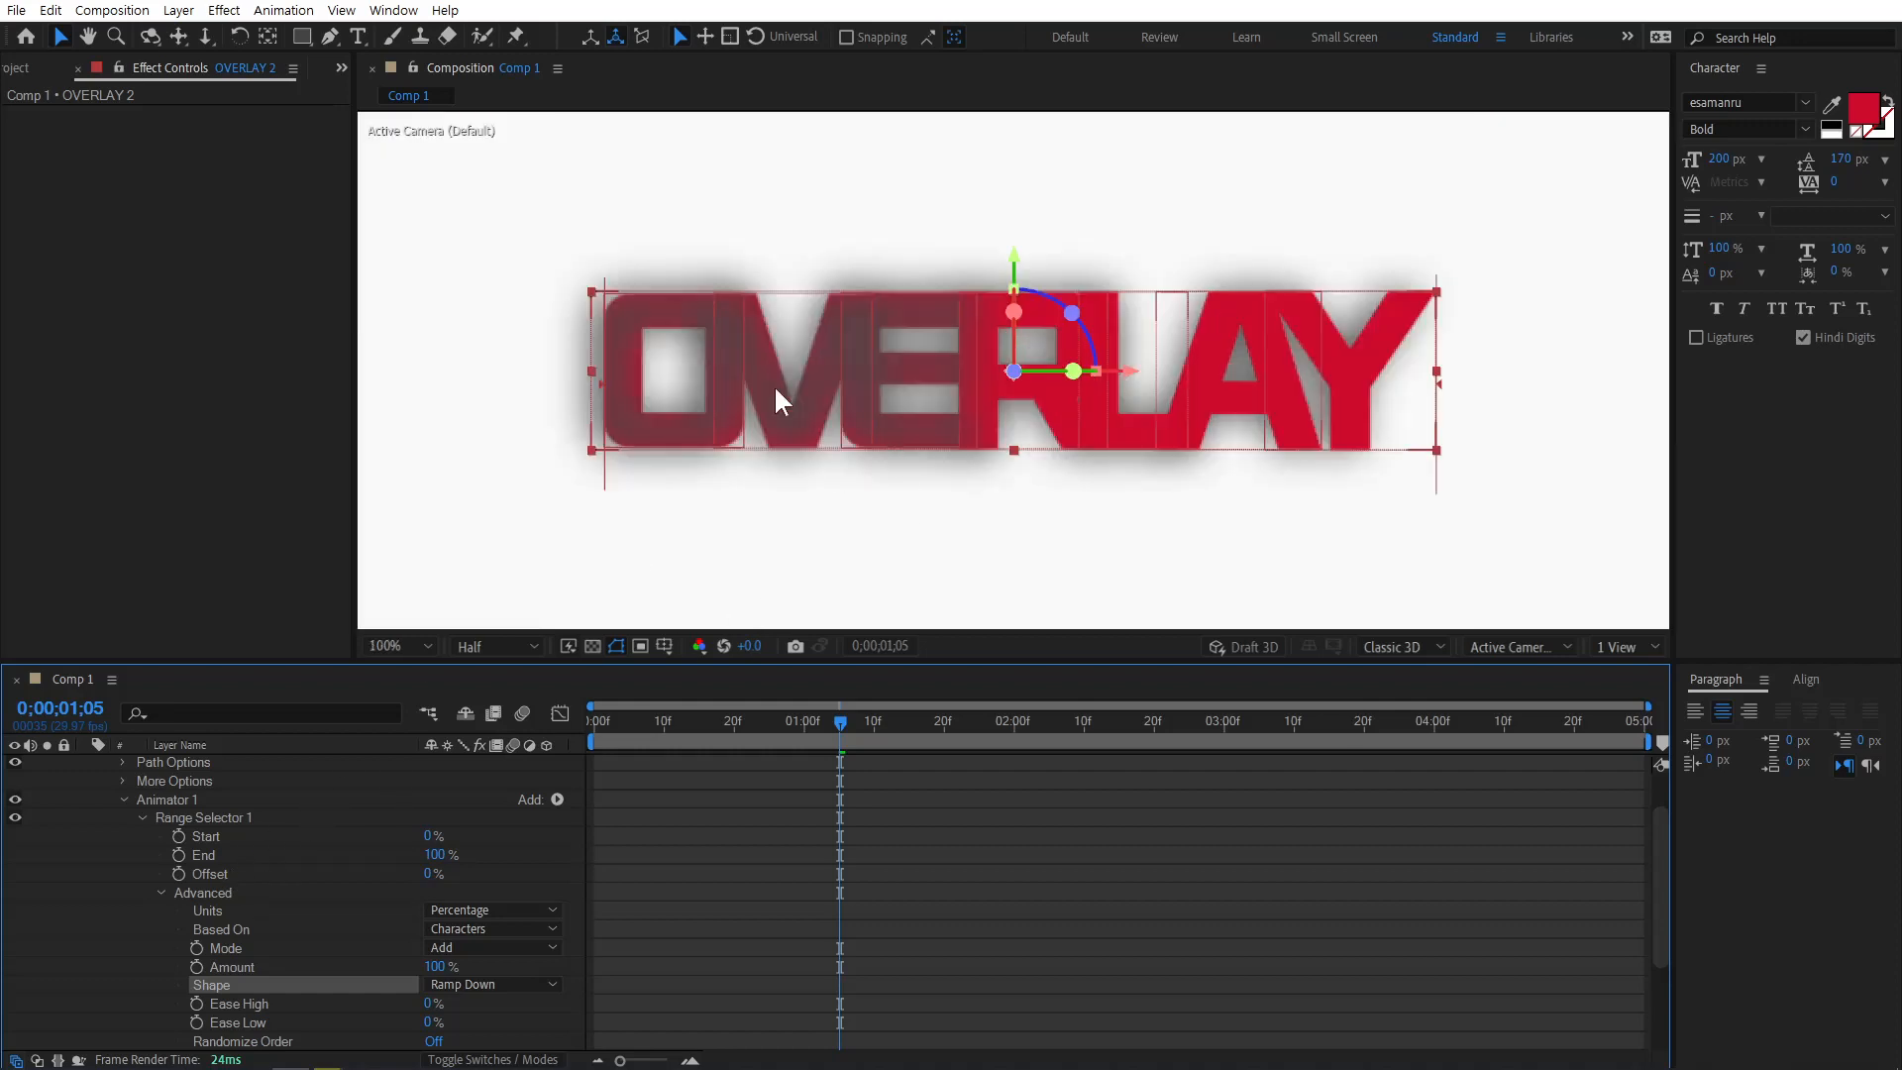
# Set the composition preview resolution to Full and collapse the OVERLAY 2 layer's properties.
pyautogui.click(525, 648)
pyautogui.click(511, 682)
pyautogui.scroll(2, 272, 888)
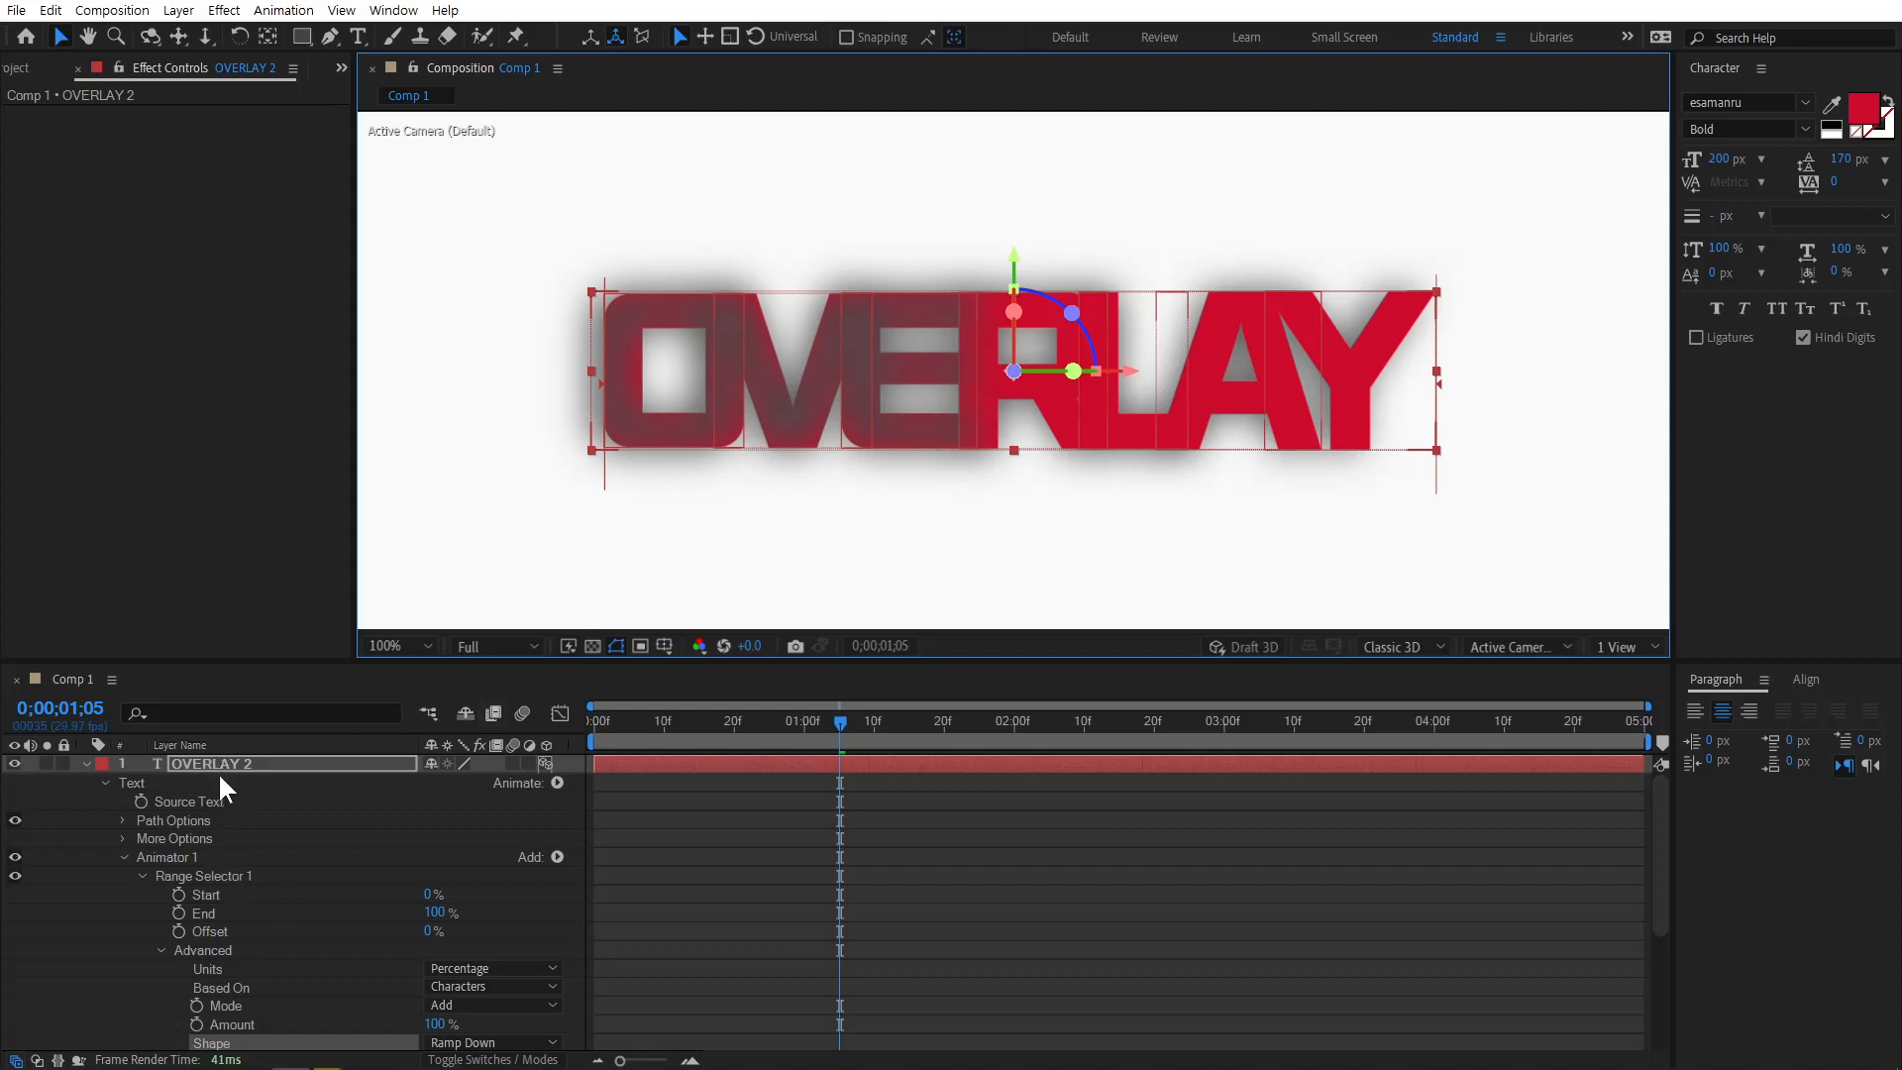
pyautogui.click(86, 763)
# Set the Shape of Range Selector 1 in the Shadow layer's Animator 1 to Ramp Down, and collapse the layer.
pyautogui.click(87, 782)
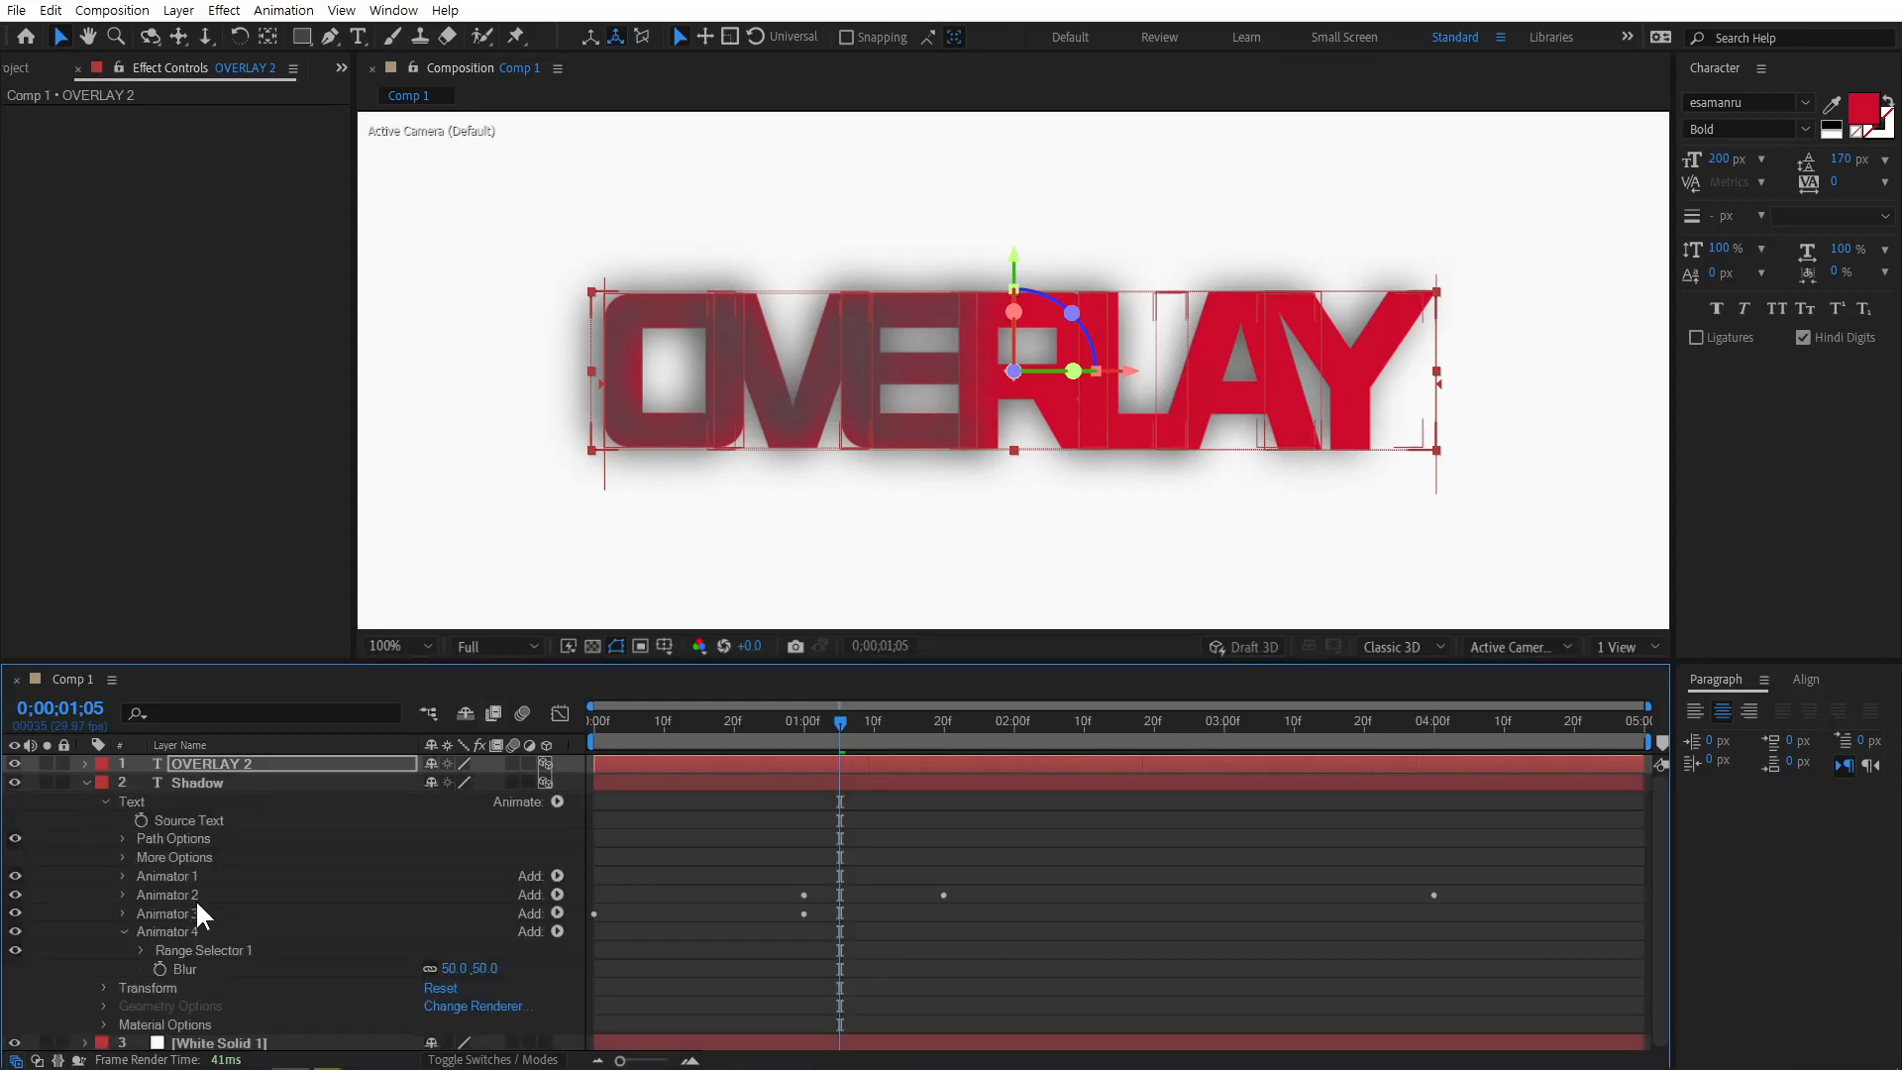
pyautogui.click(122, 876)
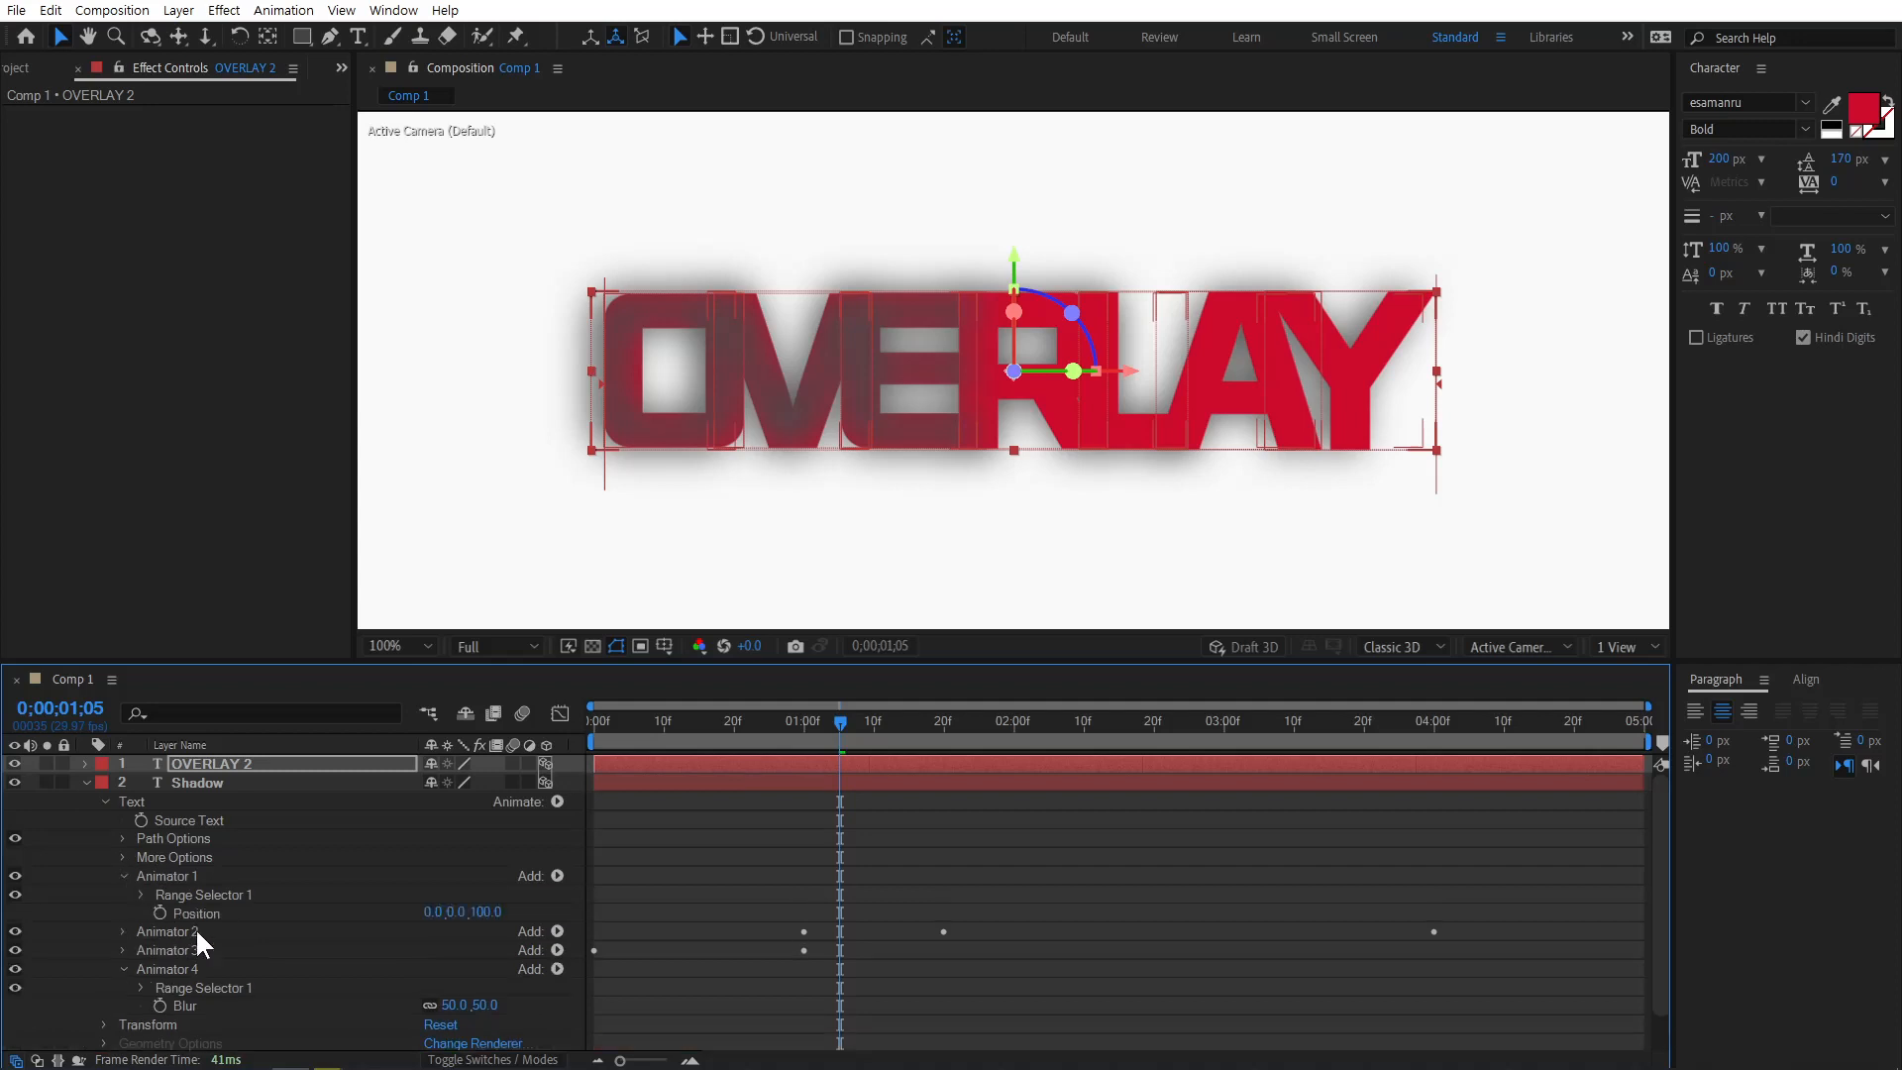
pyautogui.click(141, 895)
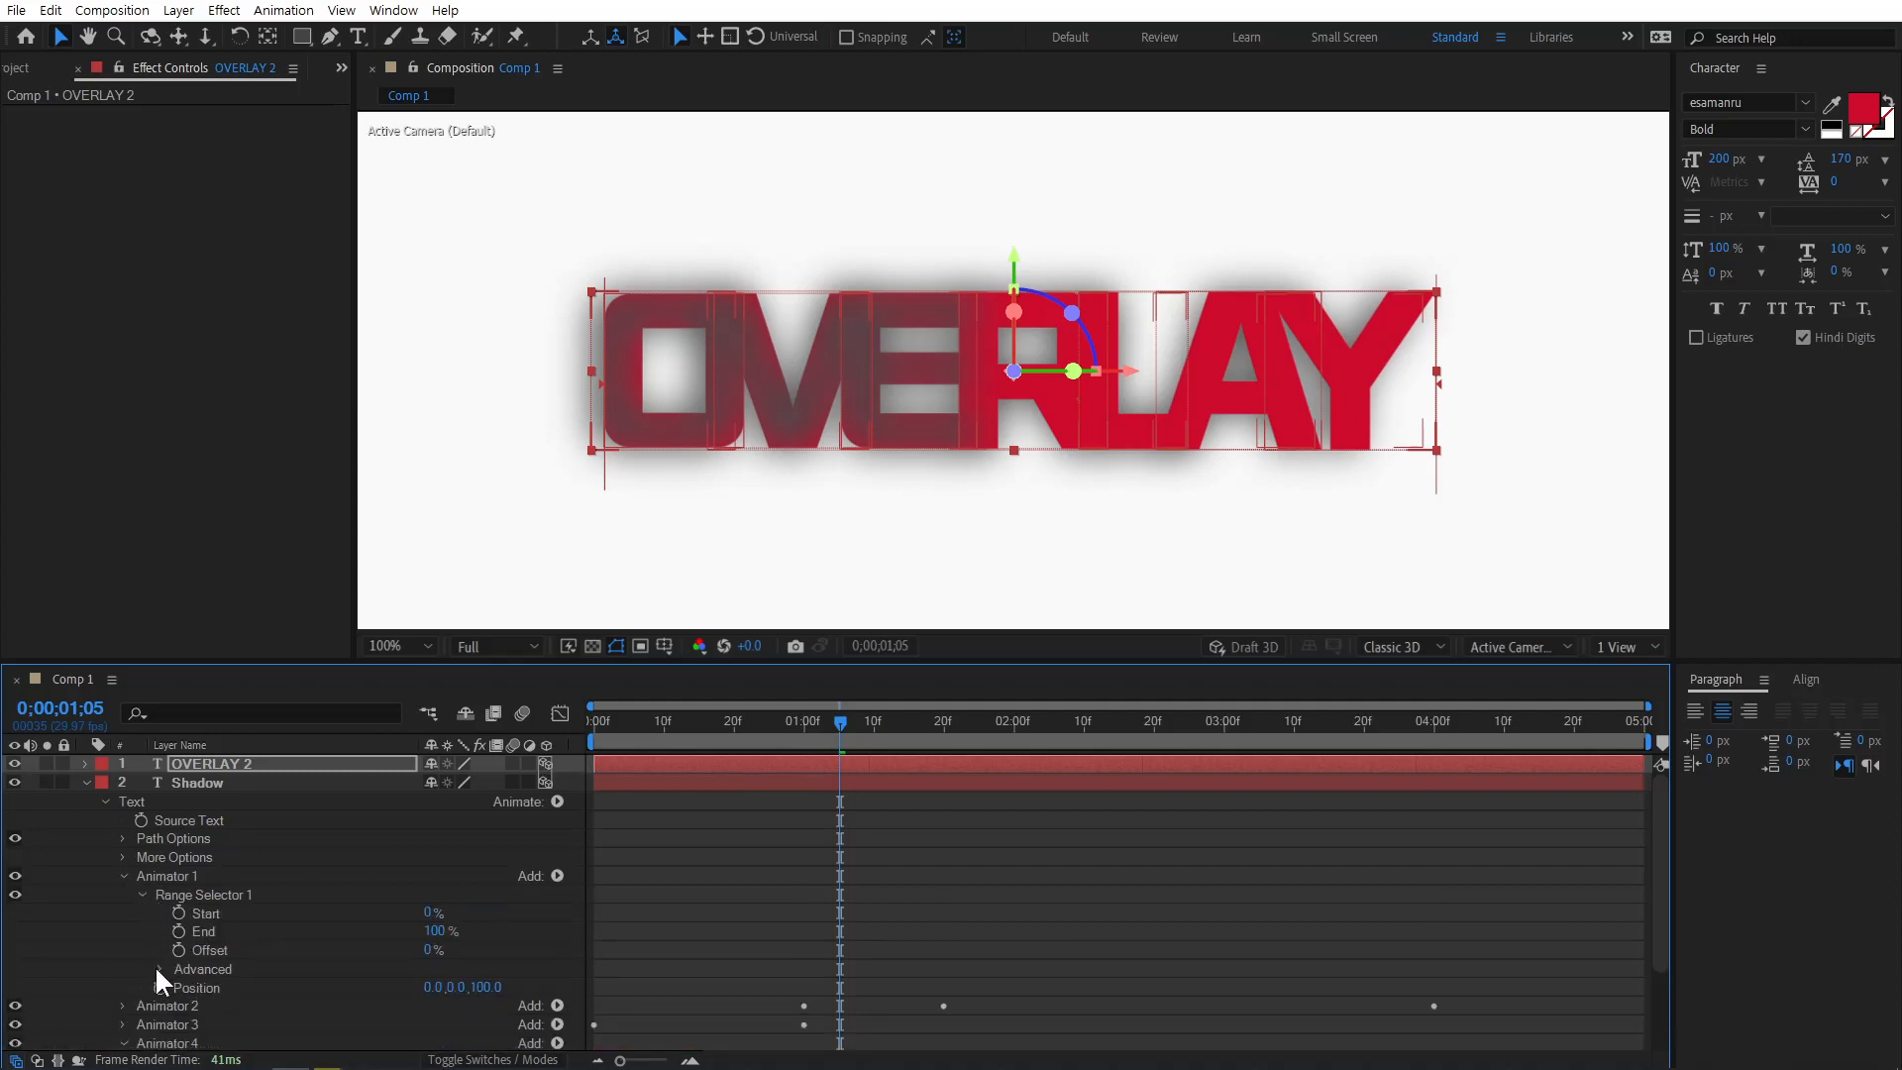
pyautogui.click(160, 969)
pyautogui.click(485, 984)
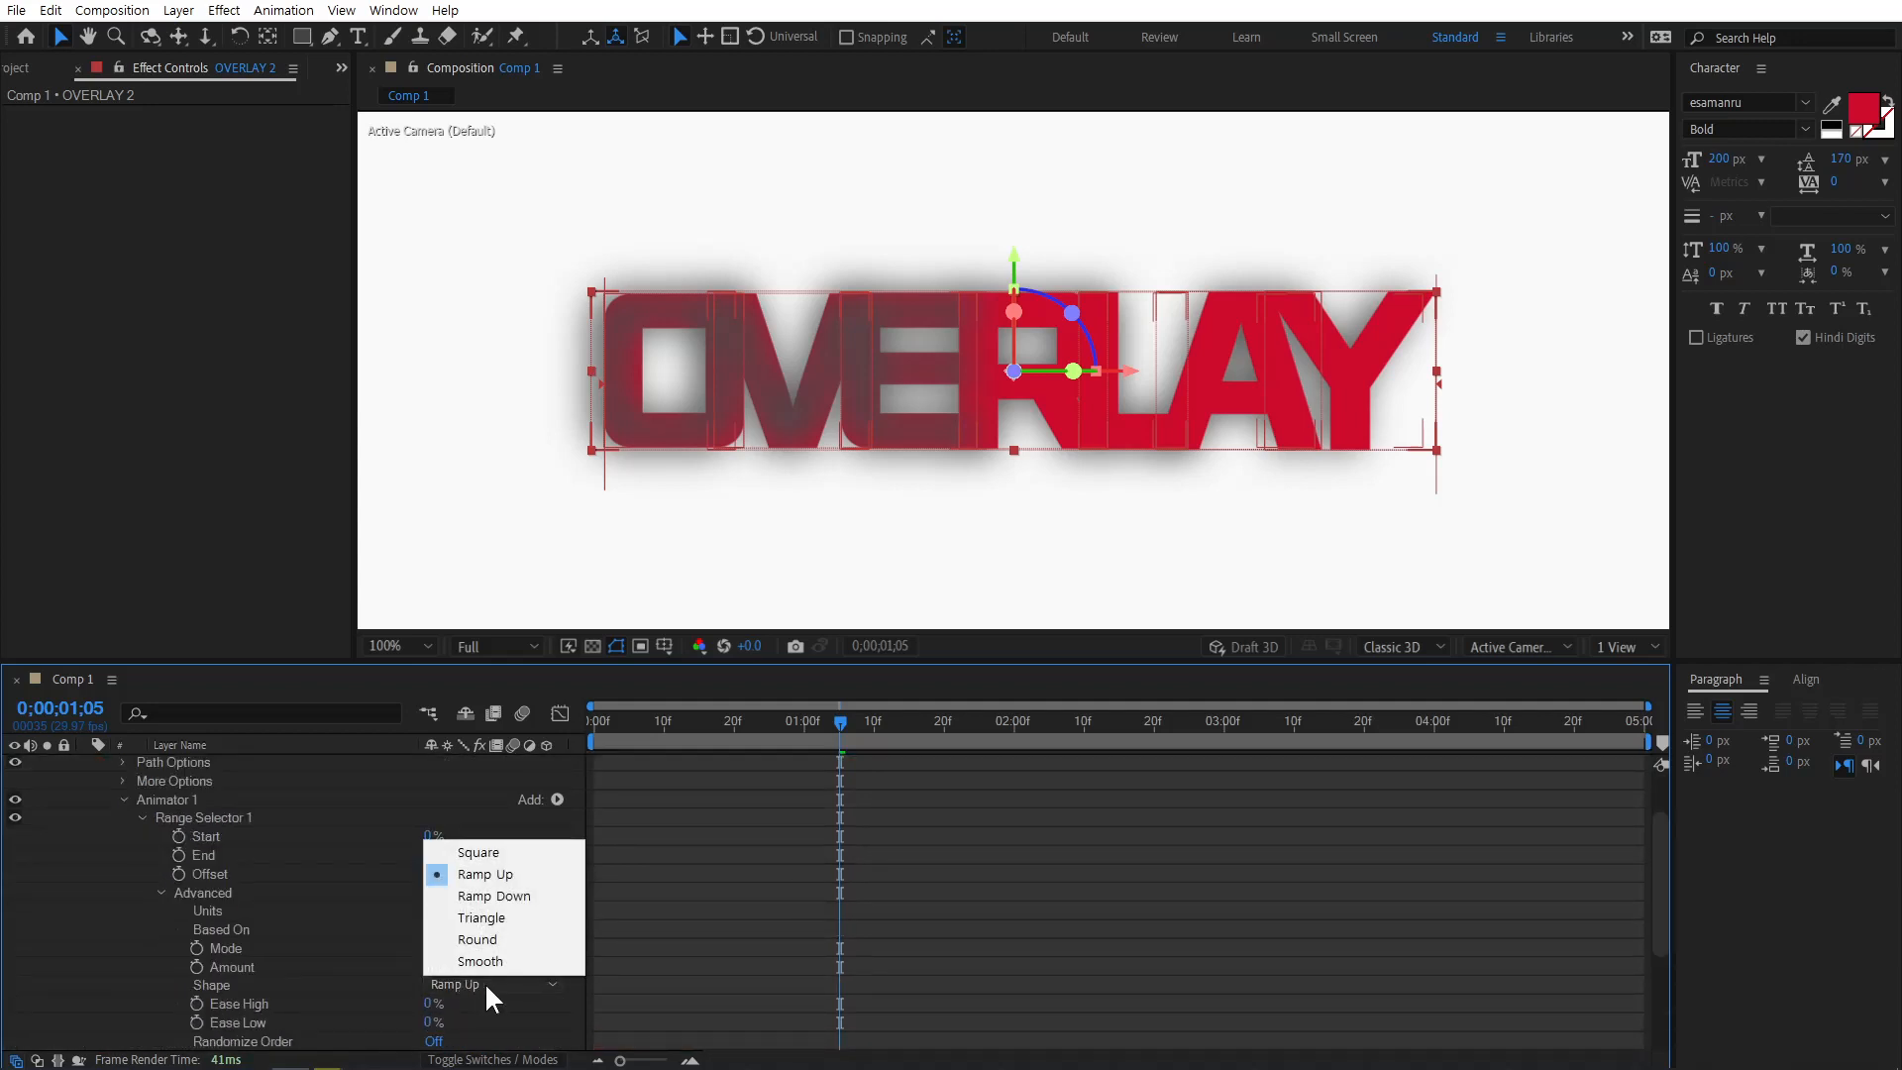
pyautogui.click(527, 894)
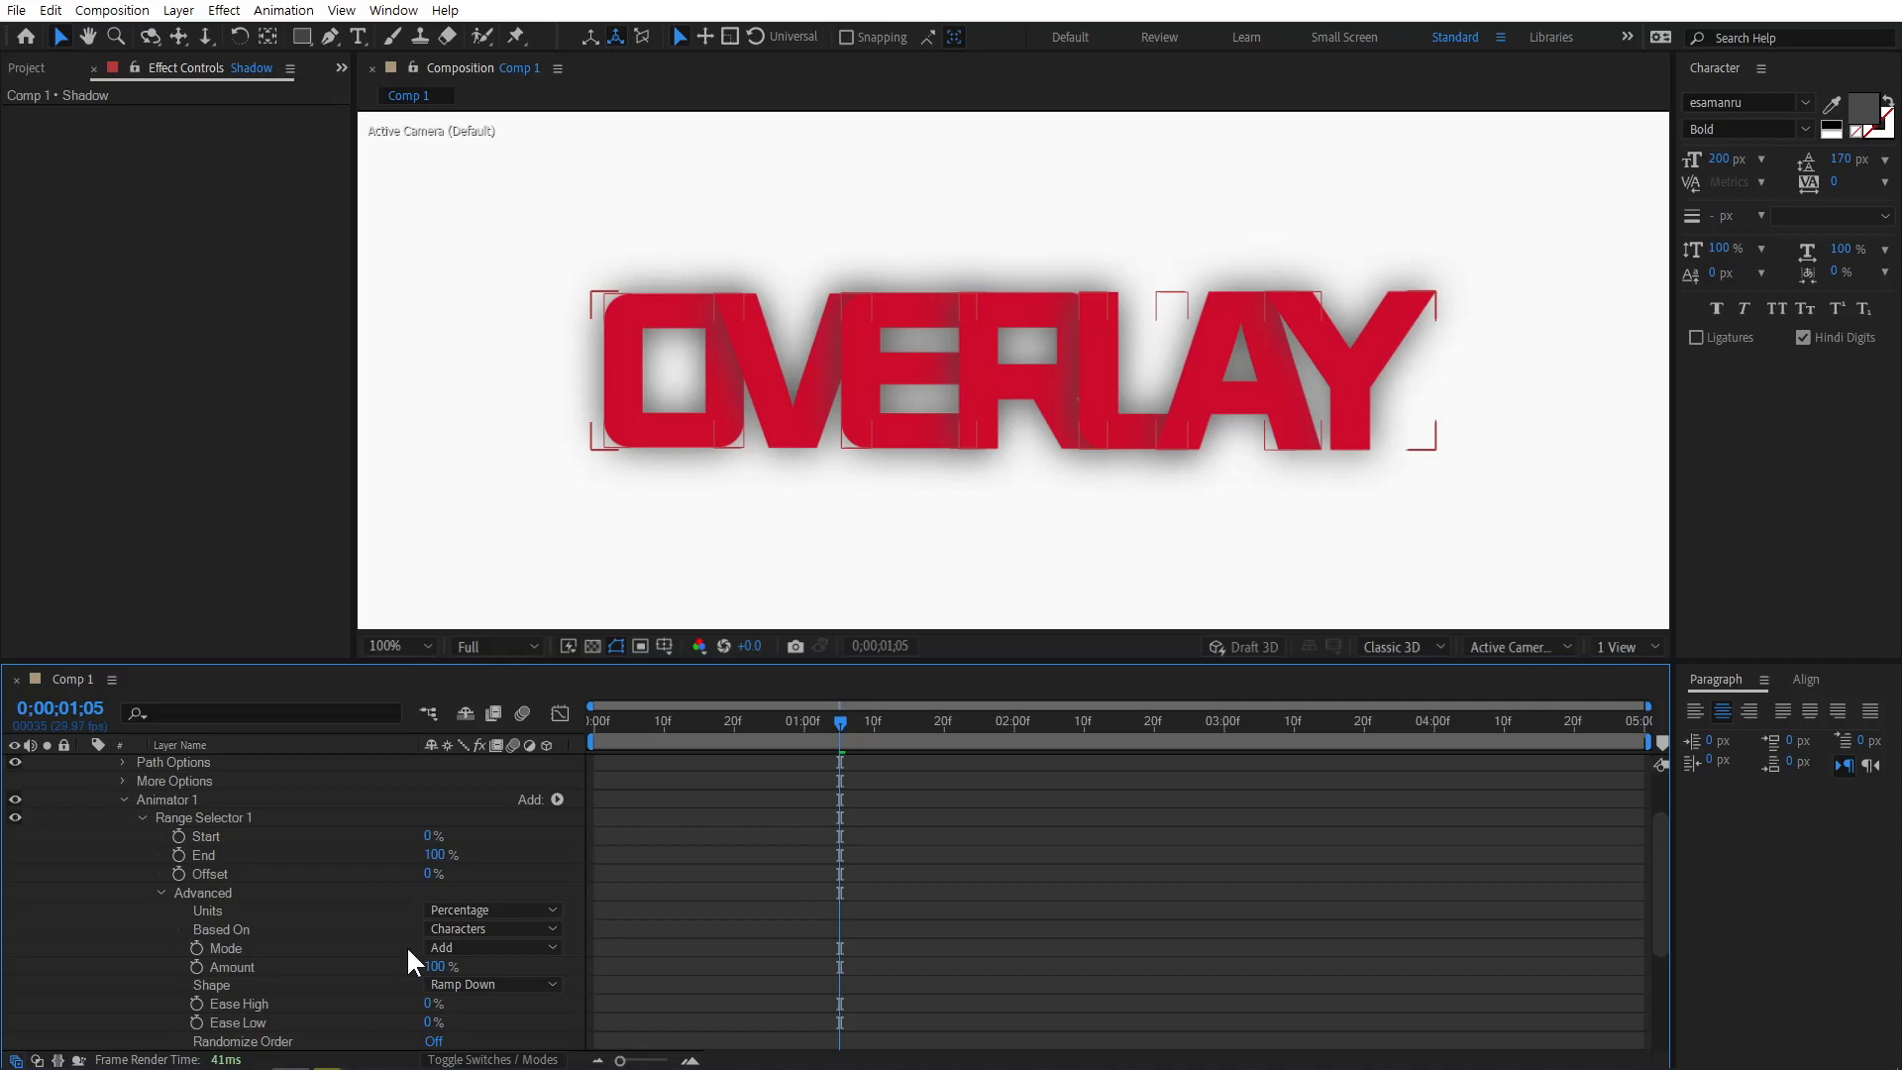
pyautogui.scroll(3, 200, 853)
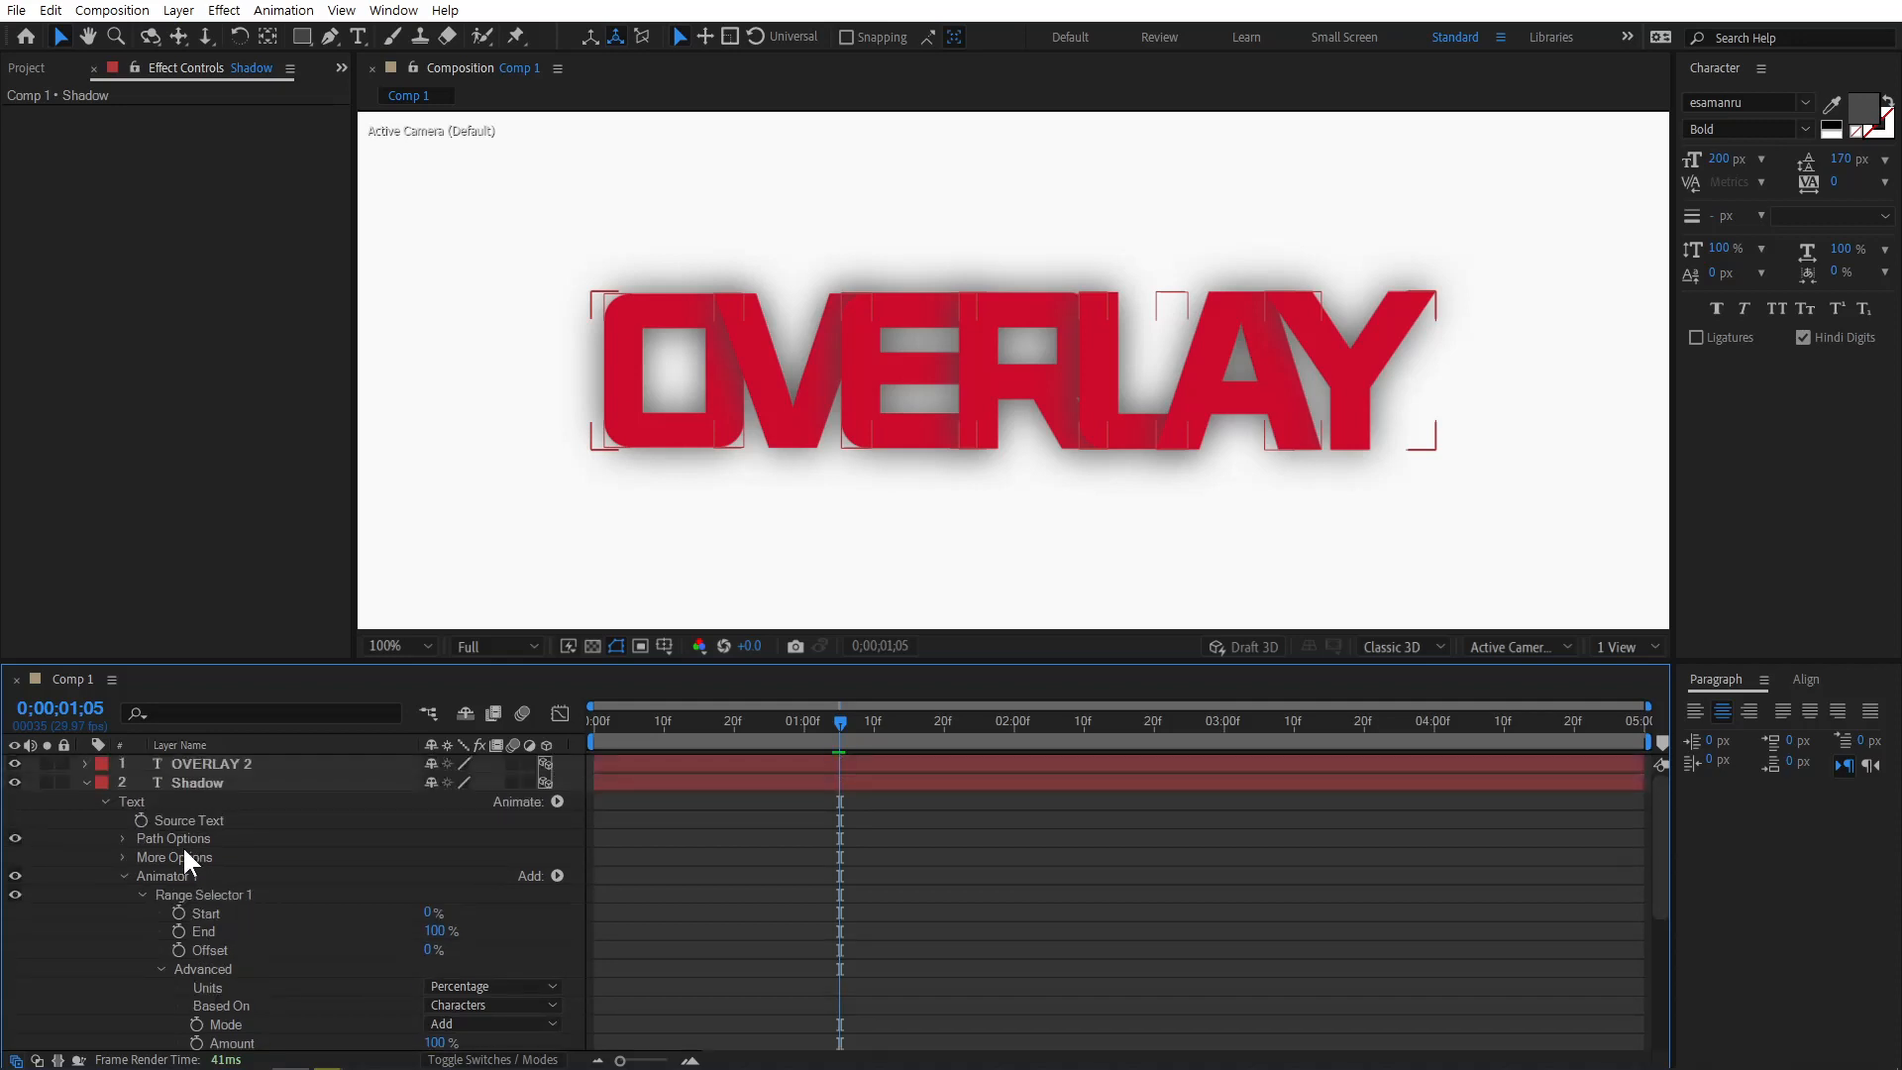
pyautogui.click(86, 781)
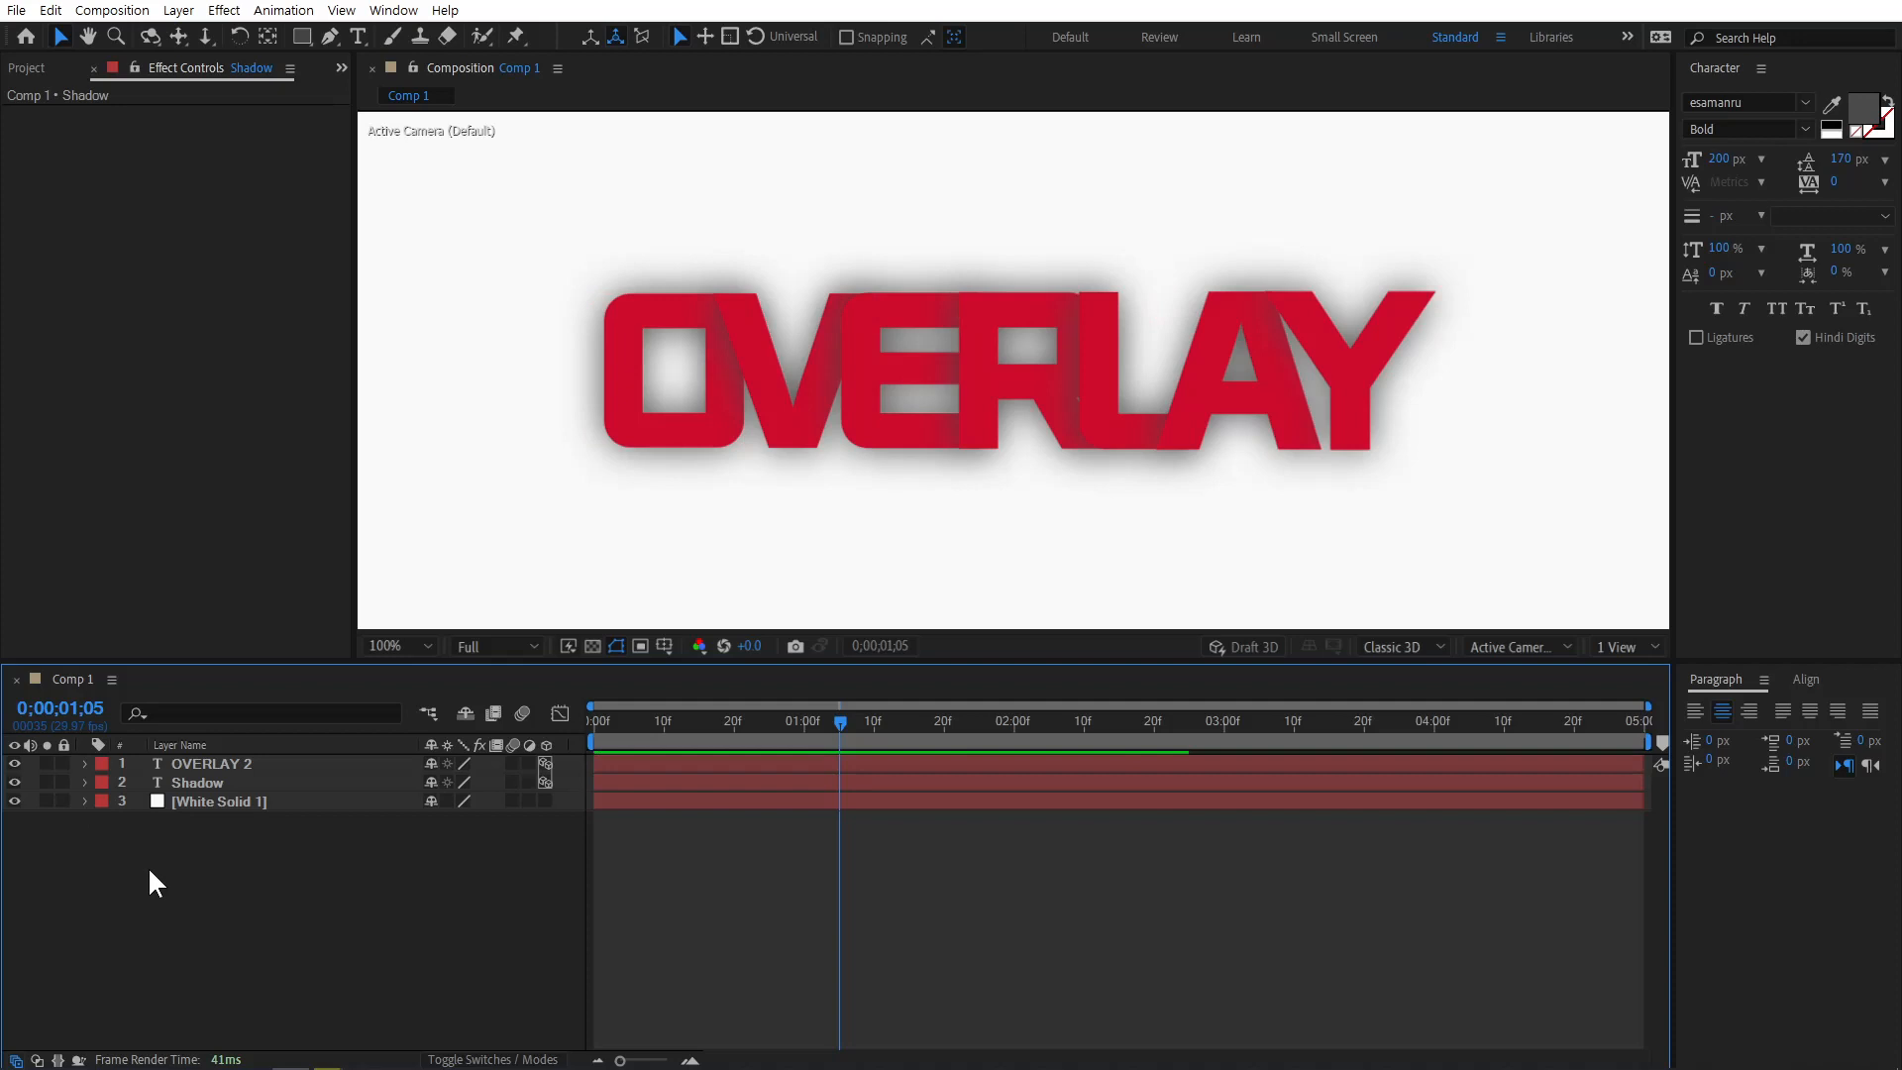